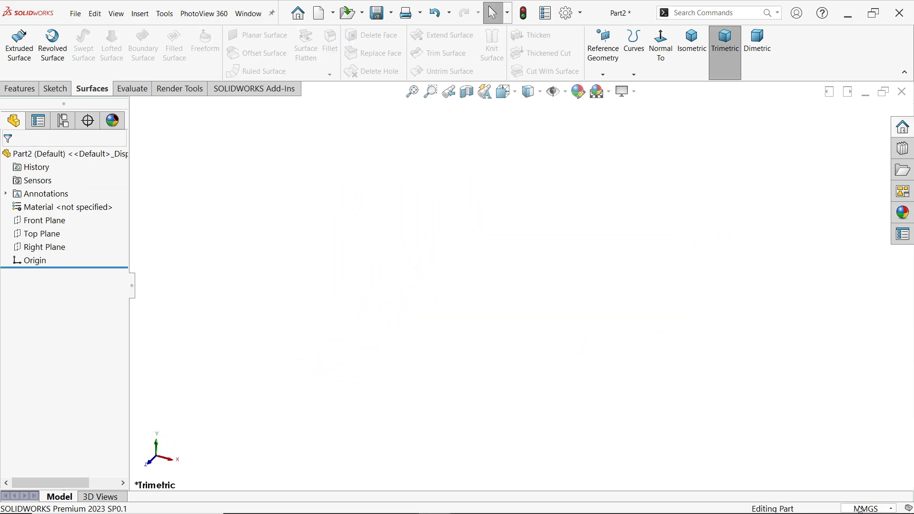
Check the document's unit system and start a sketch on the Right Plane
left_click(861, 508)
left_click(696, 406)
left_click(49, 248)
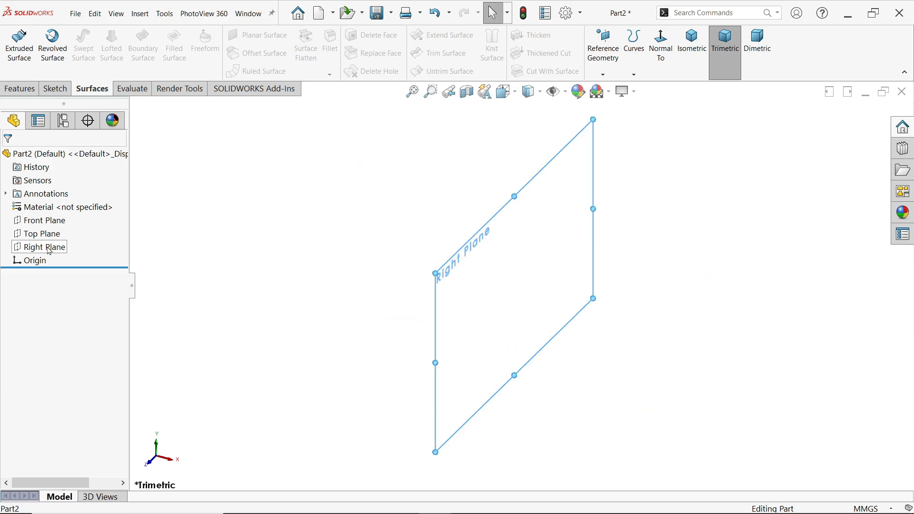
left_click(69, 232)
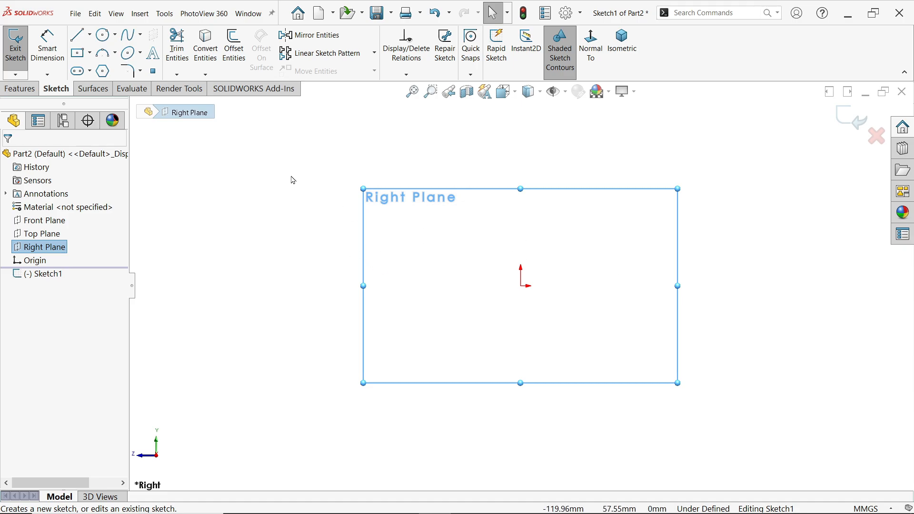
Sketch a U-shaped chain of three centerlines above the origin, about 151 mm wide with vertical ends about 12 mm tall
left_click(89, 35)
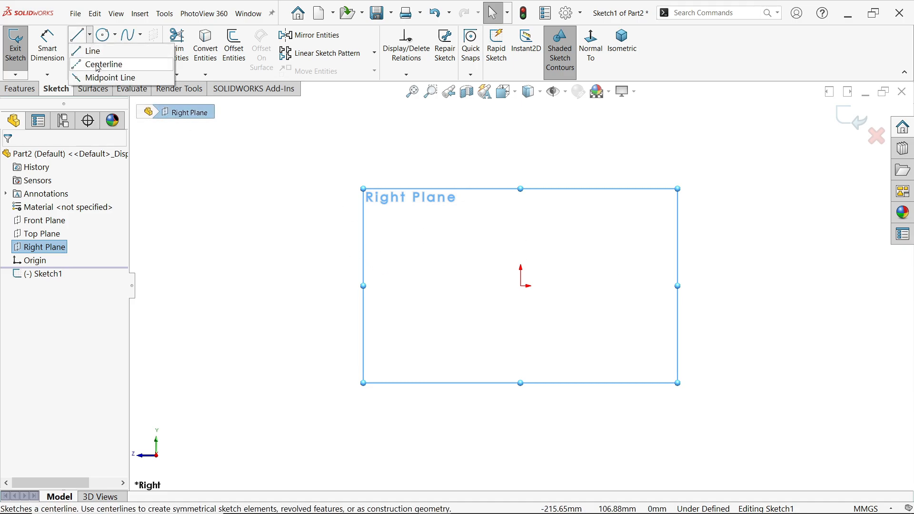
left_click(99, 64)
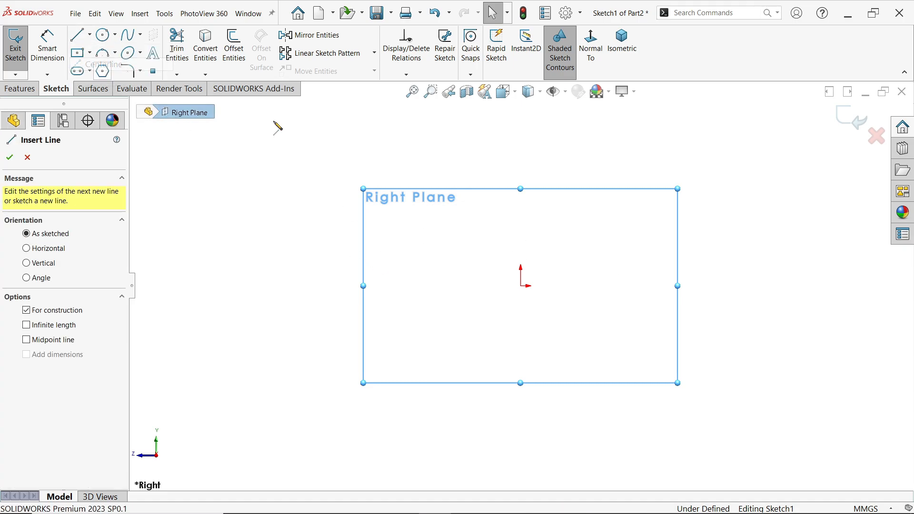
left_click(668, 249)
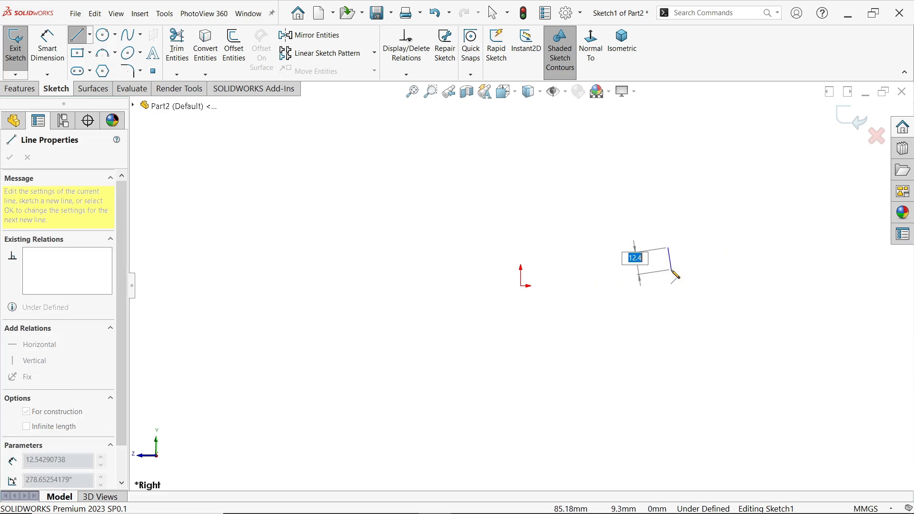
left_click(668, 270)
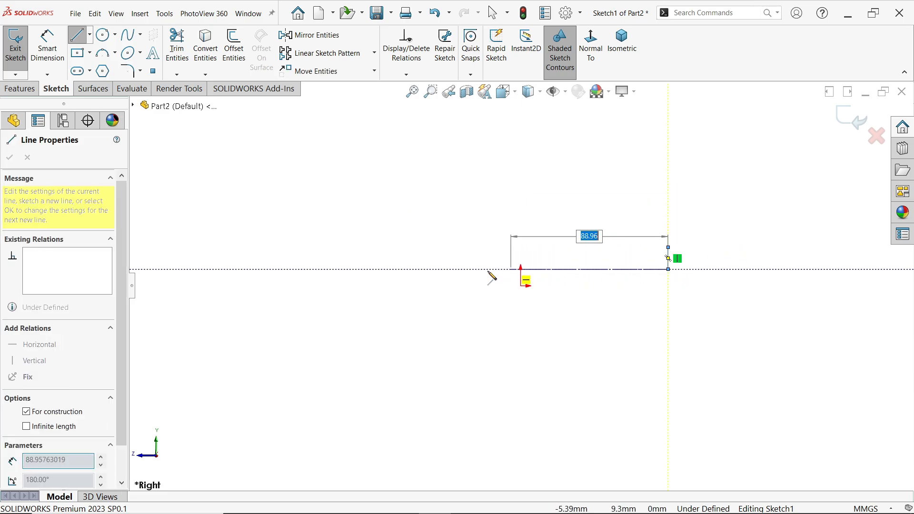
left_click(402, 269)
left_click(402, 247)
right_click(435, 224)
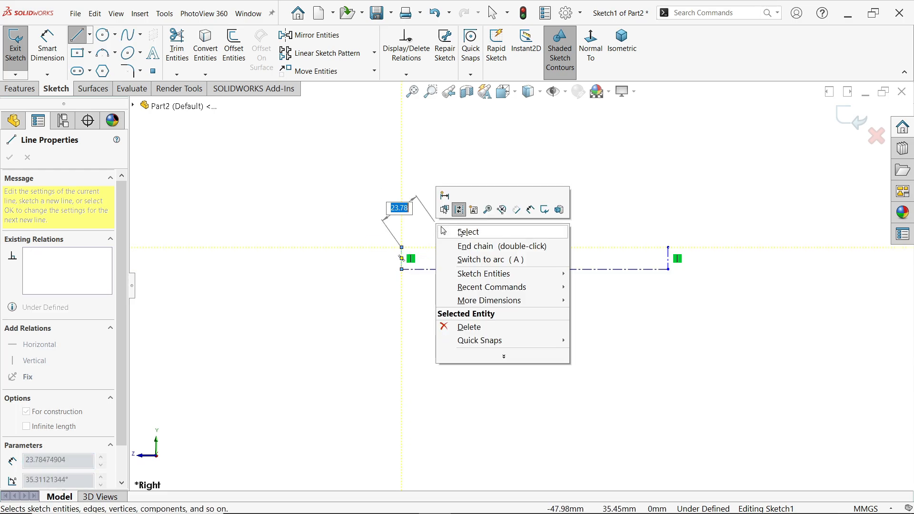
left_click(461, 233)
key("f")
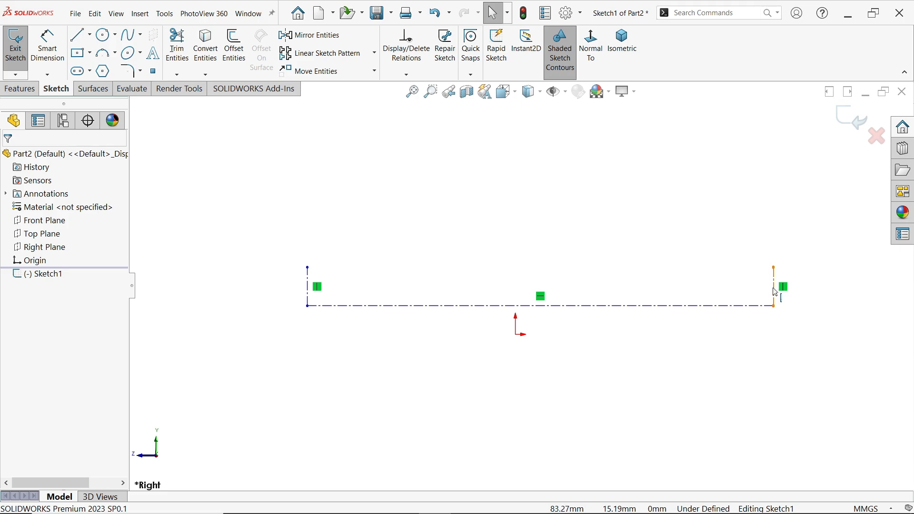
Add an Equal relation between the two short vertical centerlines
left_click(773, 287)
left_click(787, 299)
left_click(774, 295)
key("alt")
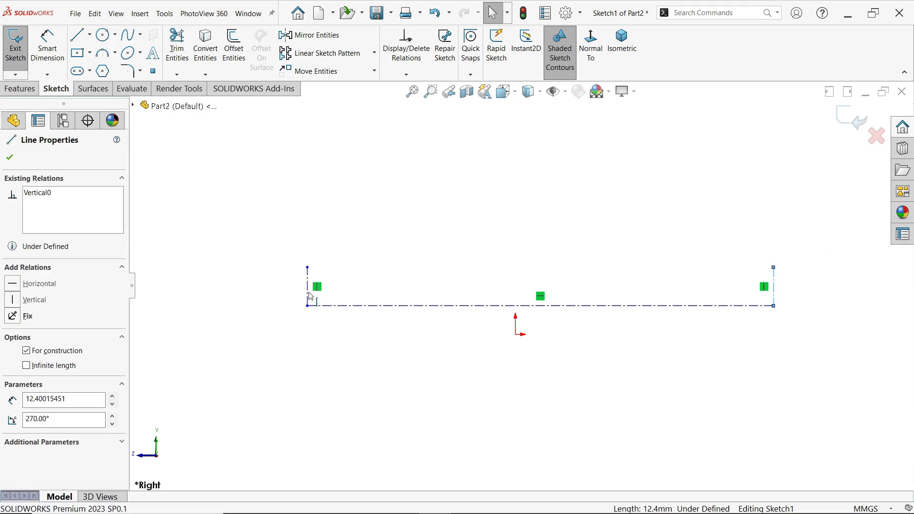
left_click(308, 300, "ctrl")
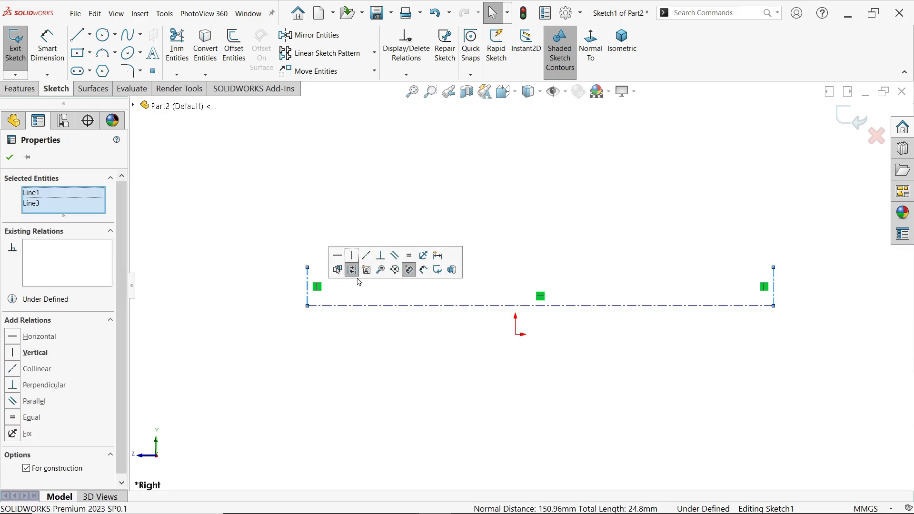
left_click(409, 255)
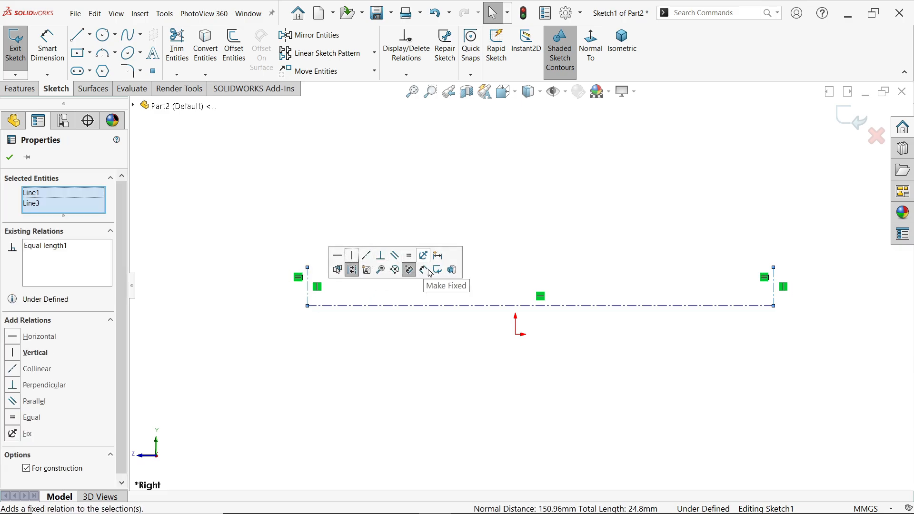
Add a Midpoint relation between the horizontal centerline and the origin
left_click(509, 306)
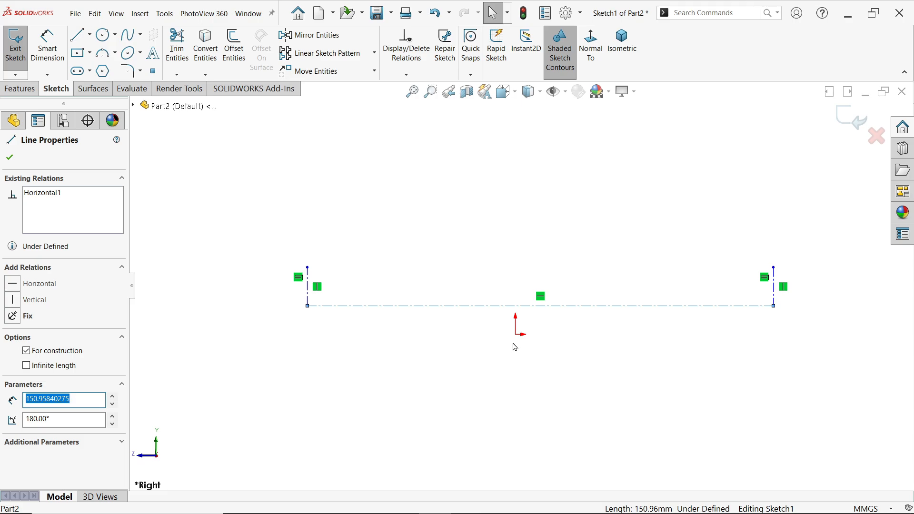
left_click(516, 336, "ctrl")
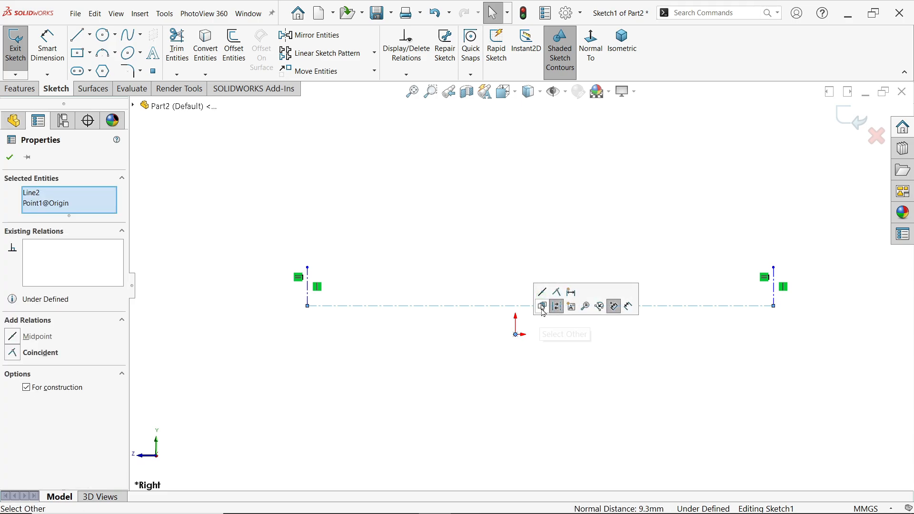
left_click(542, 292)
left_click(532, 245)
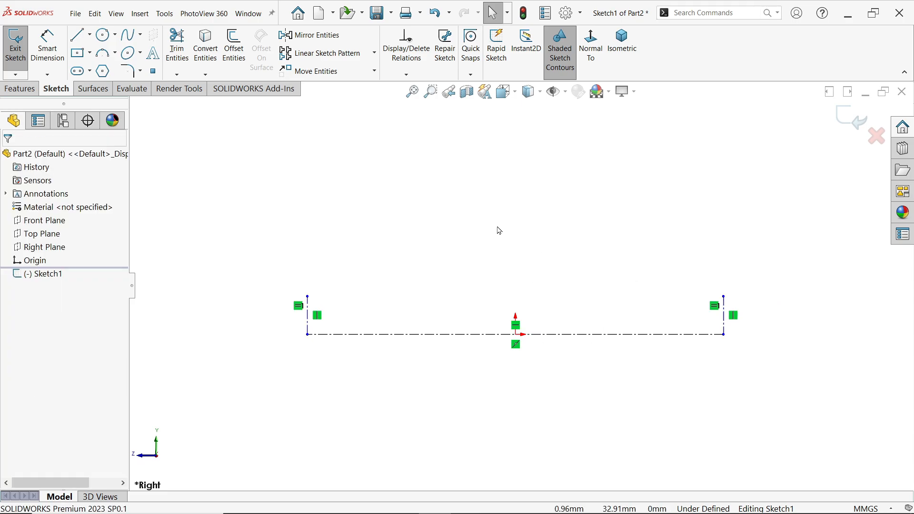
Draw an upward-bulging 3 Point Arc between the upper ends of the two vertical centerlines
left_click(115, 53)
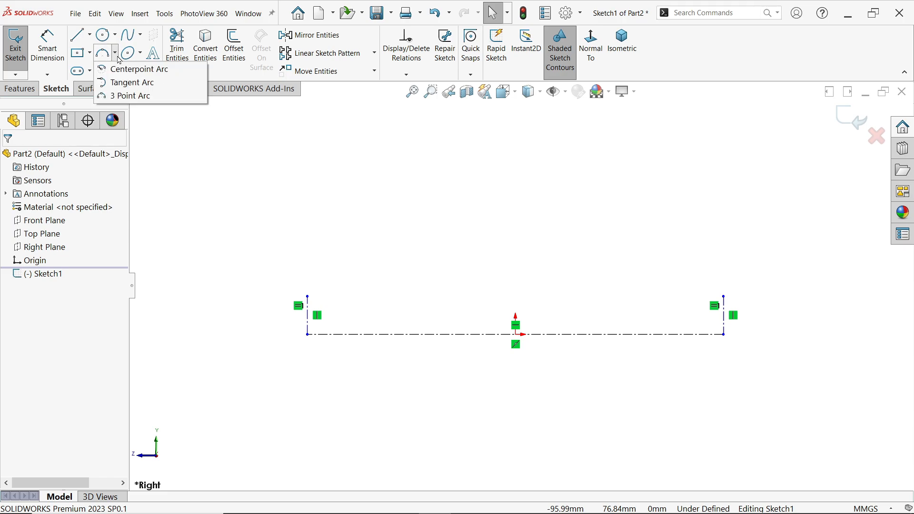
left_click(128, 96)
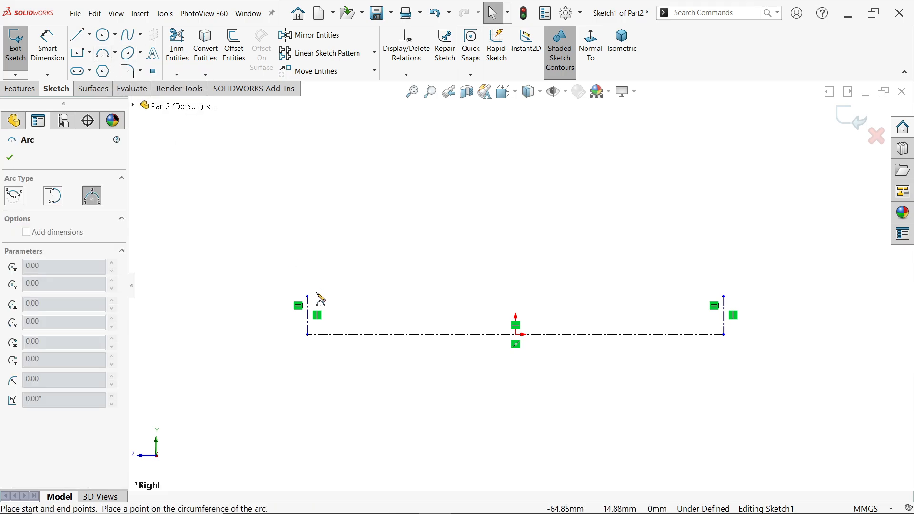
left_click(308, 296)
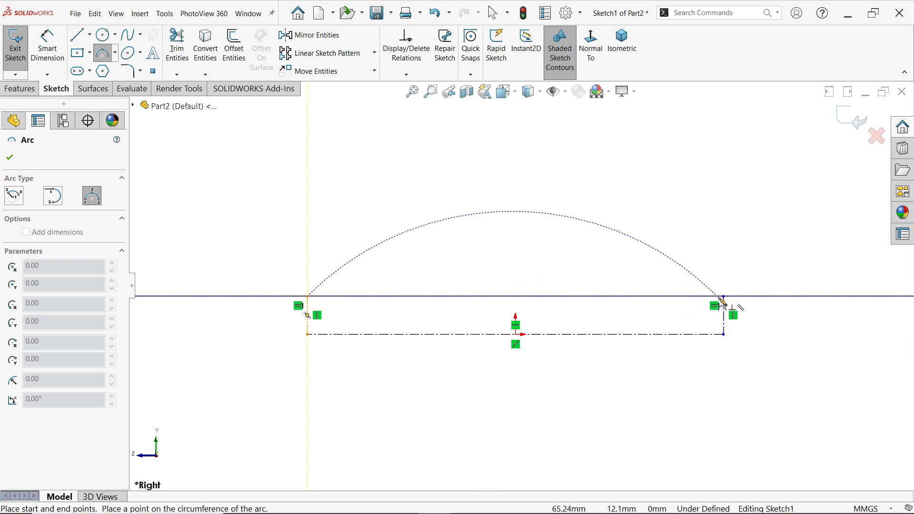
left_click(723, 297)
left_click(590, 266)
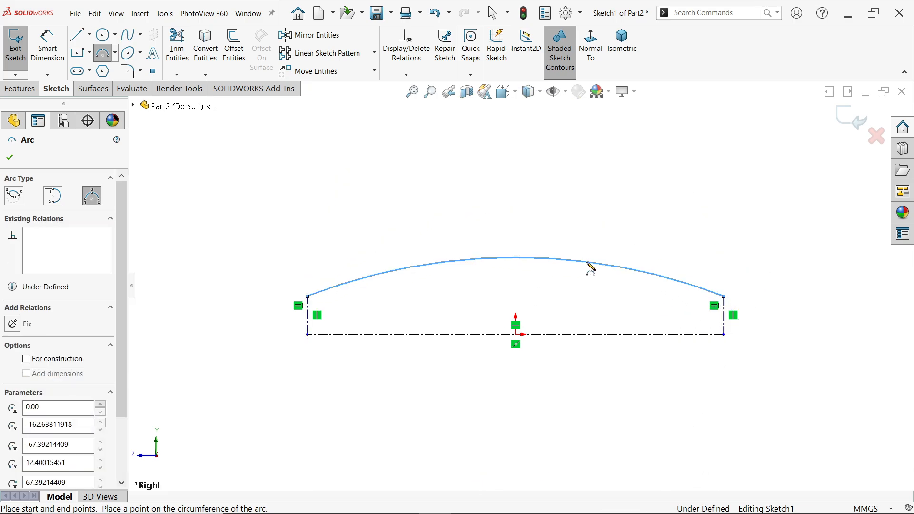
key("Escape")
Dimension the horizontal centerline to 113.5 mm and a vertical end centerline to 4.5 mm
left_click(48, 45)
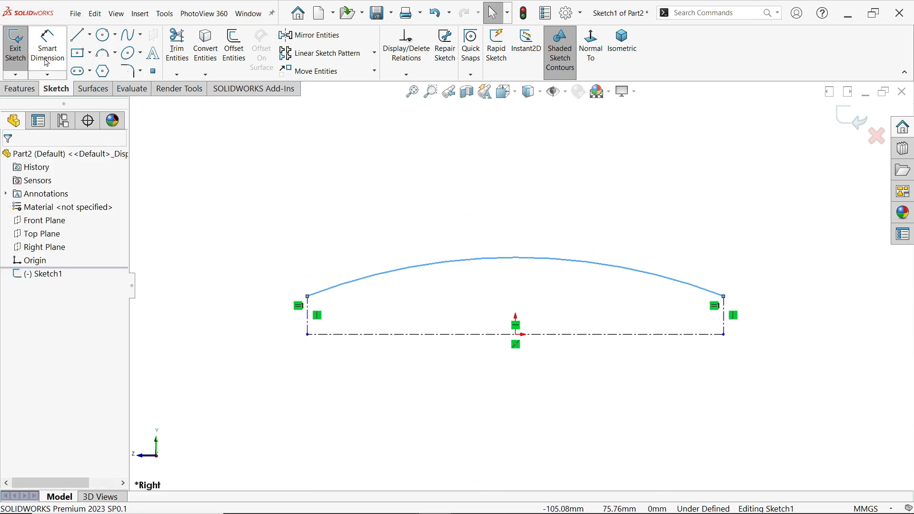
left_click(499, 335)
left_click(505, 374)
type("113.5")
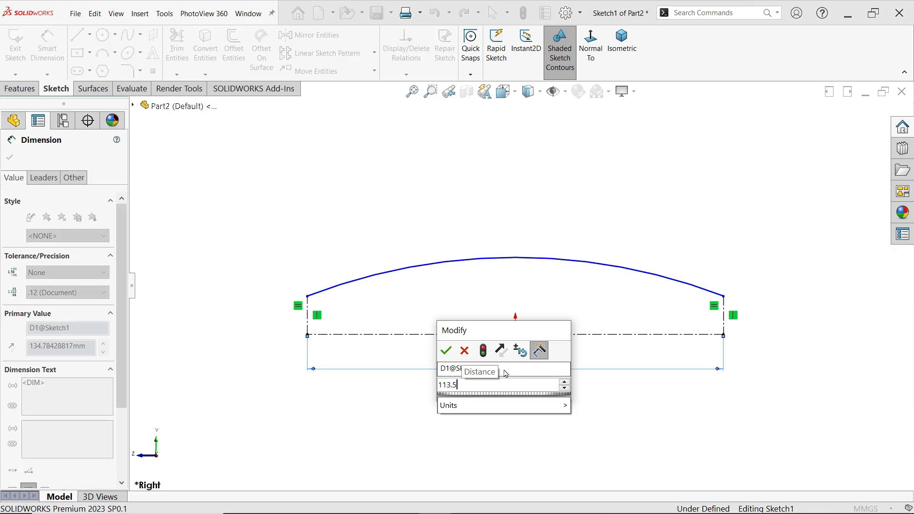
key("Return")
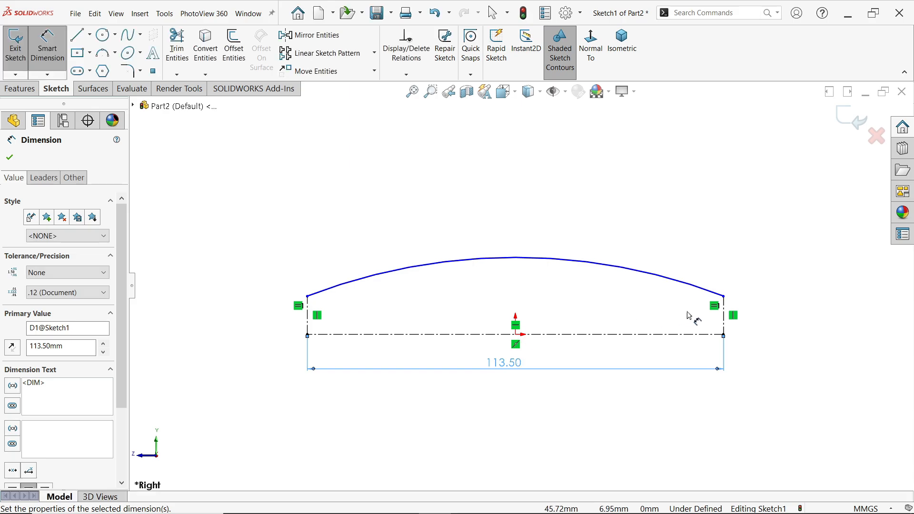
left_click(724, 321)
left_click(756, 316)
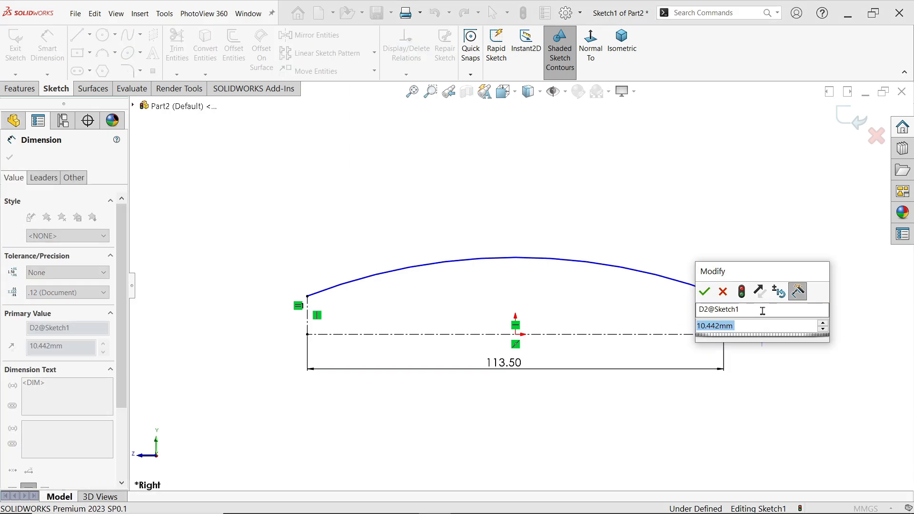
type("4.5")
key("Return")
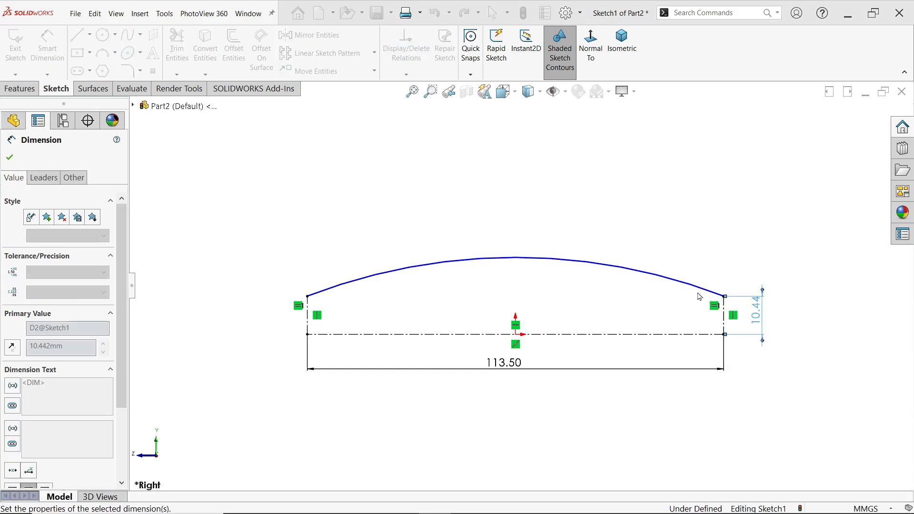
Dimension the arc's radius to 165 mm and exit the sketch in isometric view
left_click(535, 279)
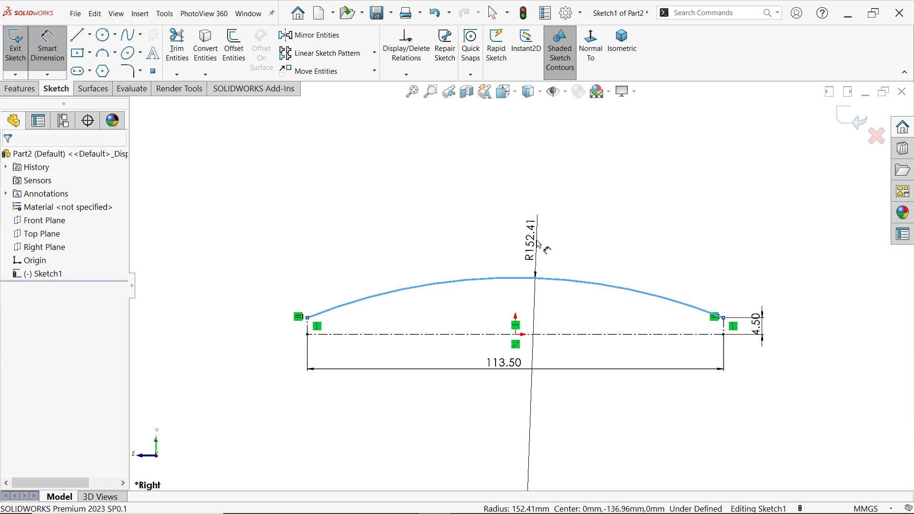
left_click(537, 241)
type("165")
key("Return")
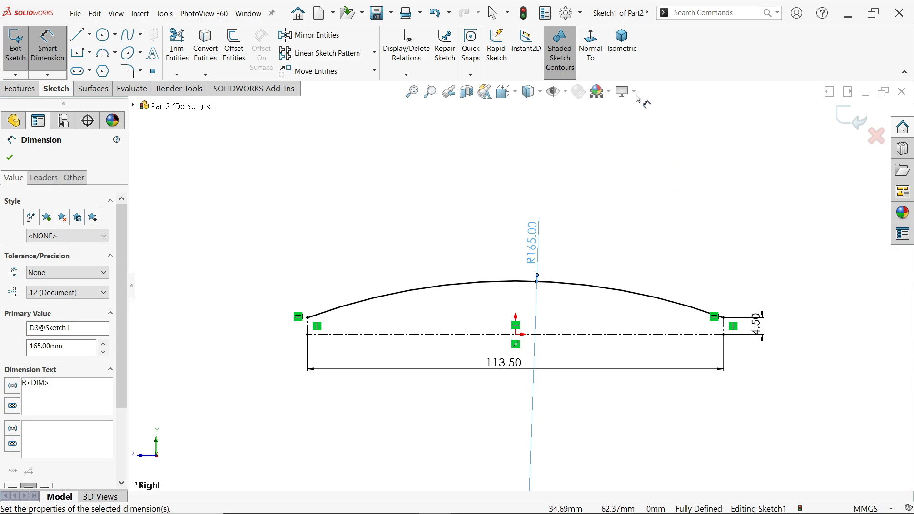
left_click(612, 55)
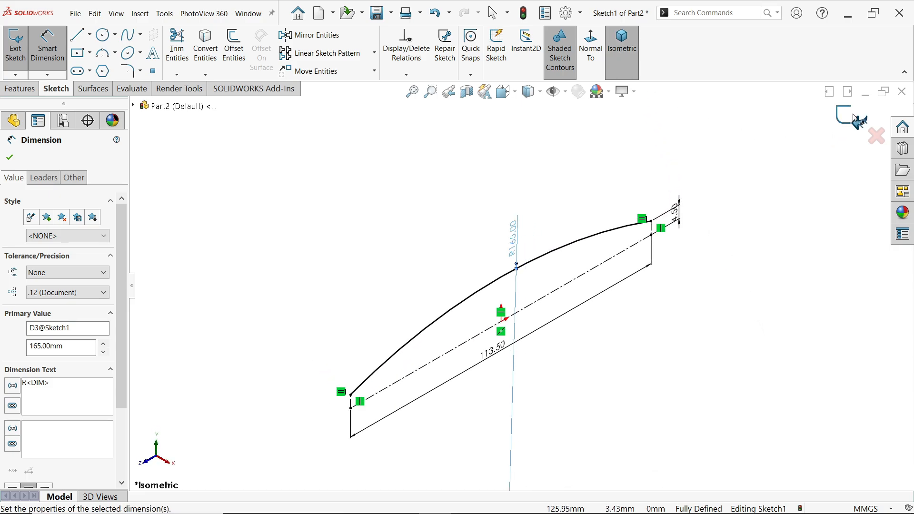
left_click(841, 114)
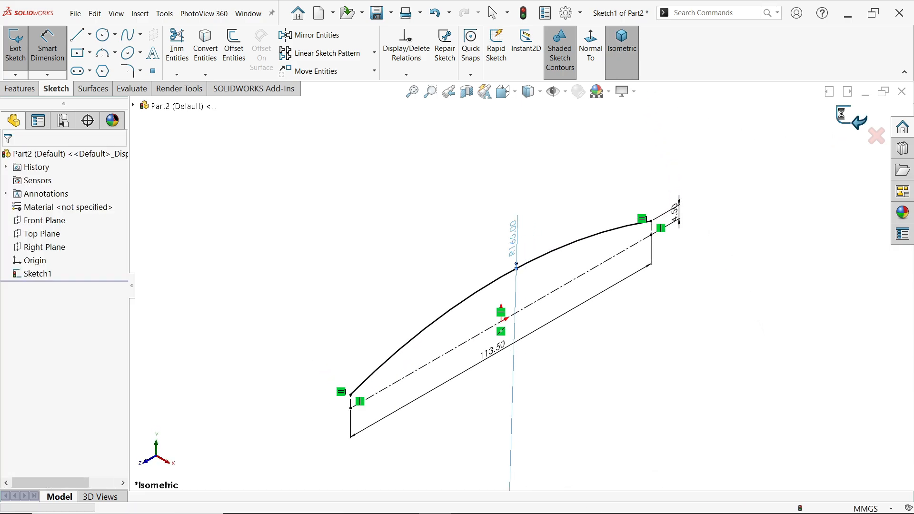
In a new Top Plane sketch, convert the first sketch's long centerline and make the converted line construction geometry
left_click(44, 233)
left_click(45, 222)
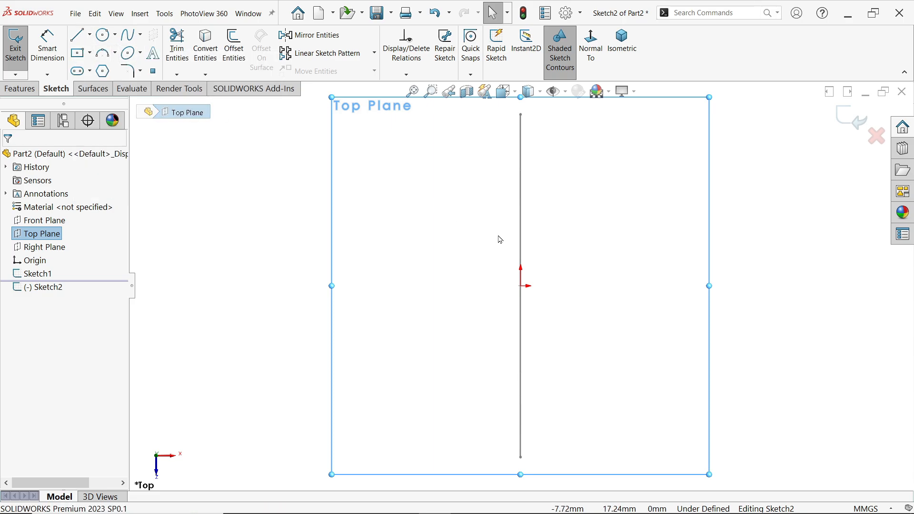
left_click(522, 250)
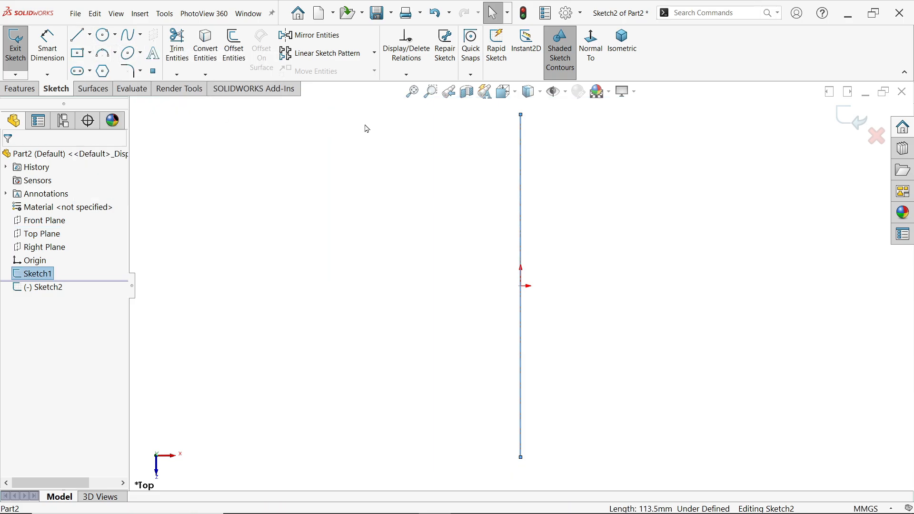
left_click(205, 48)
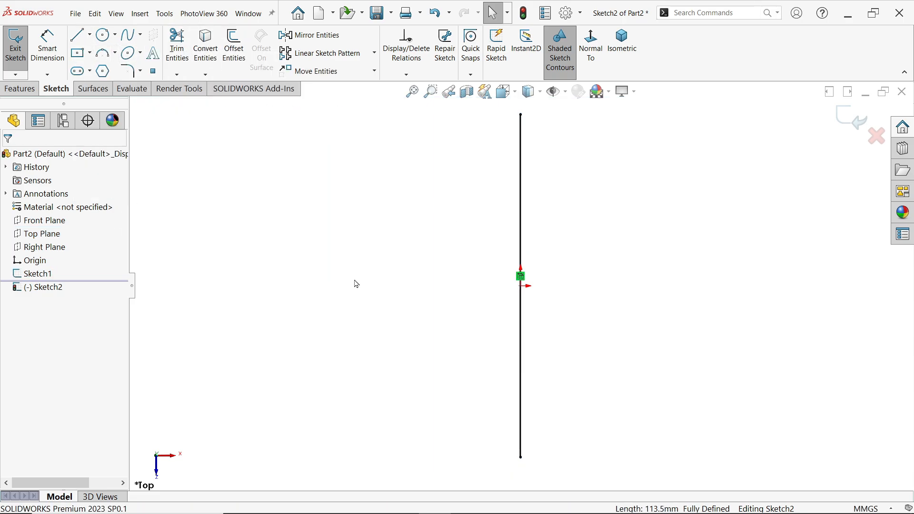
left_click(521, 255)
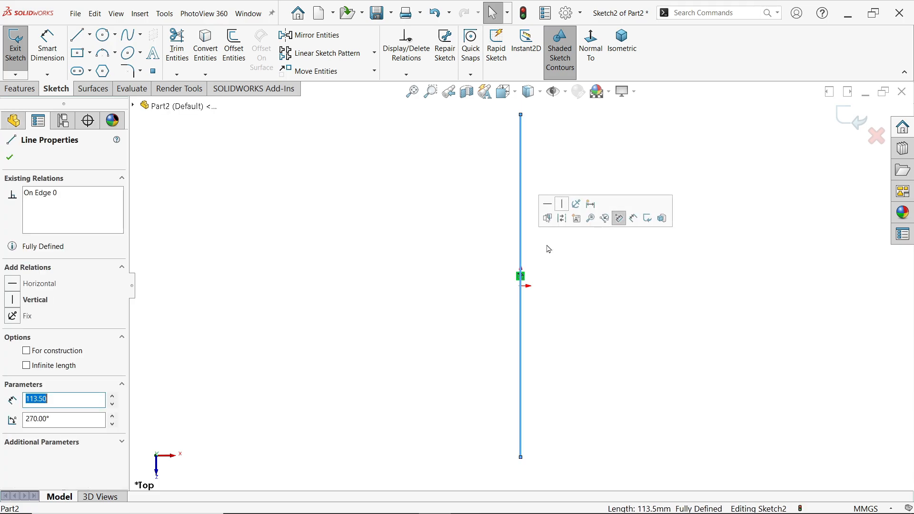
left_click(562, 219)
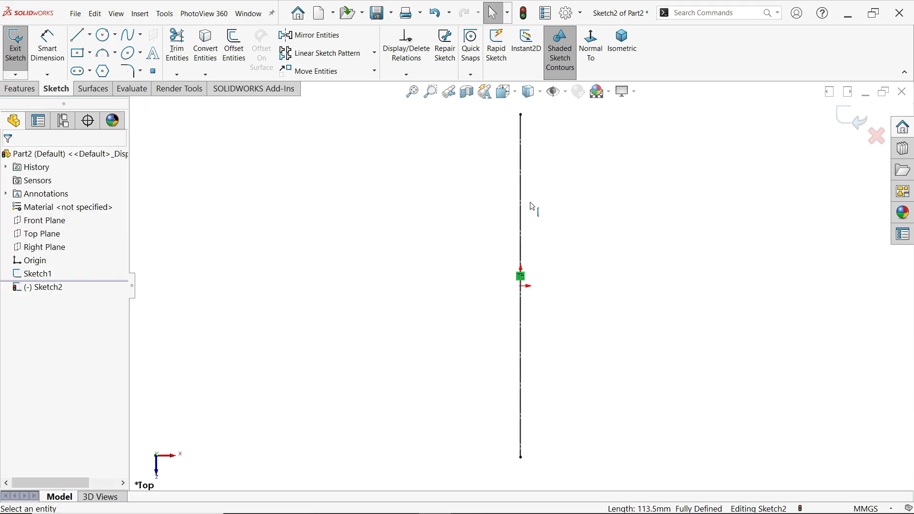
Draw a horizontal centerline 28.5 mm long from the origin toward the positive X side
left_click(89, 35)
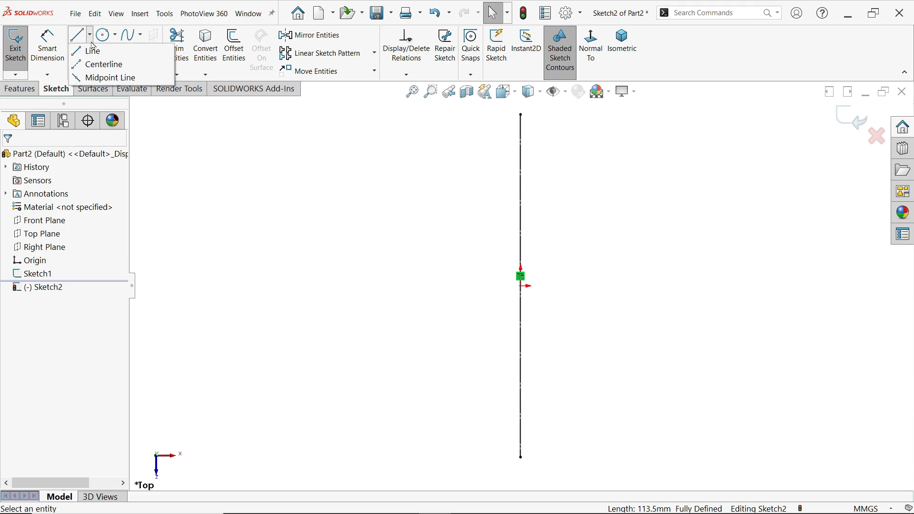
left_click(101, 67)
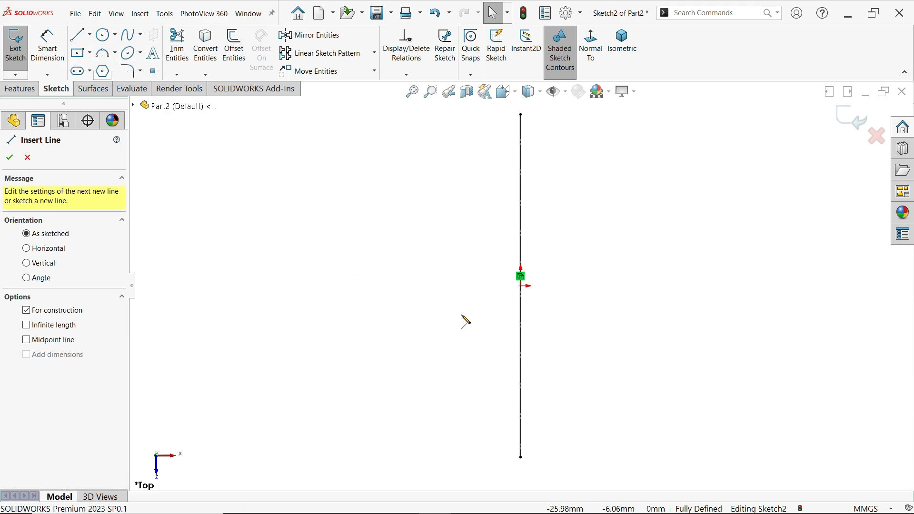
left_click(521, 286)
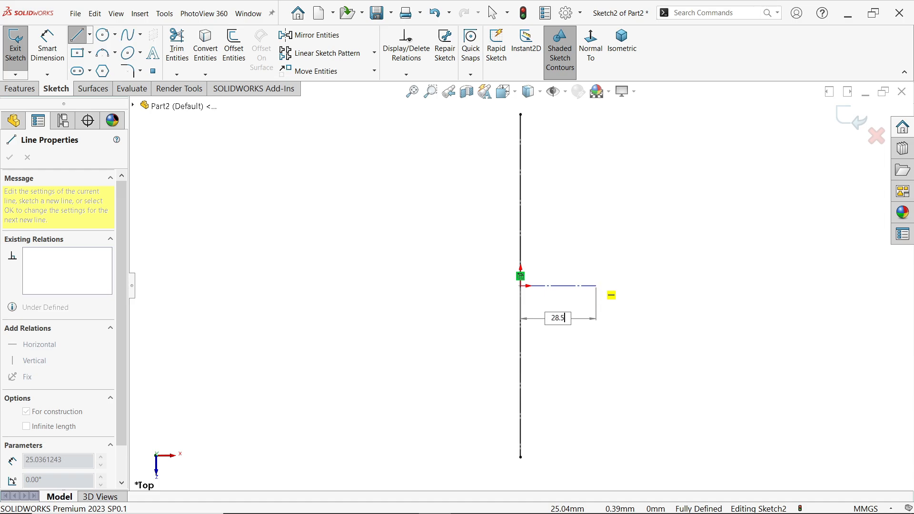
key("Return")
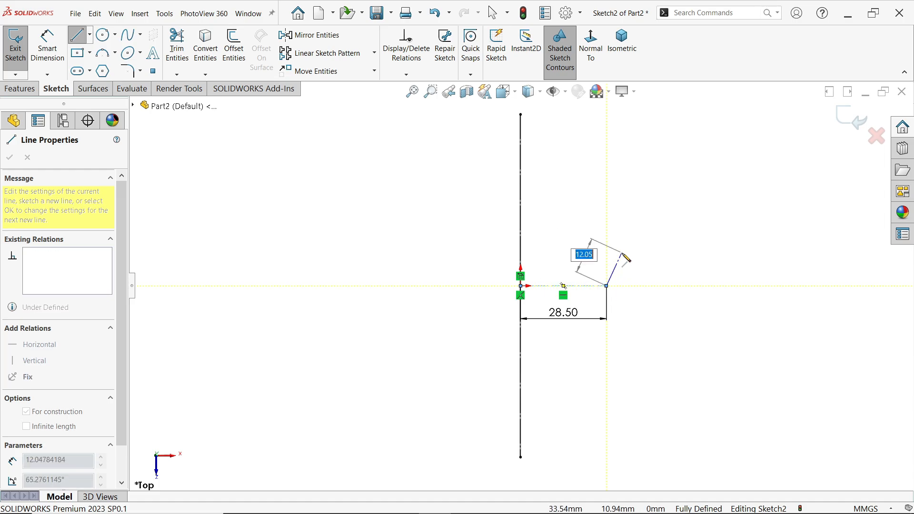
key("Escape")
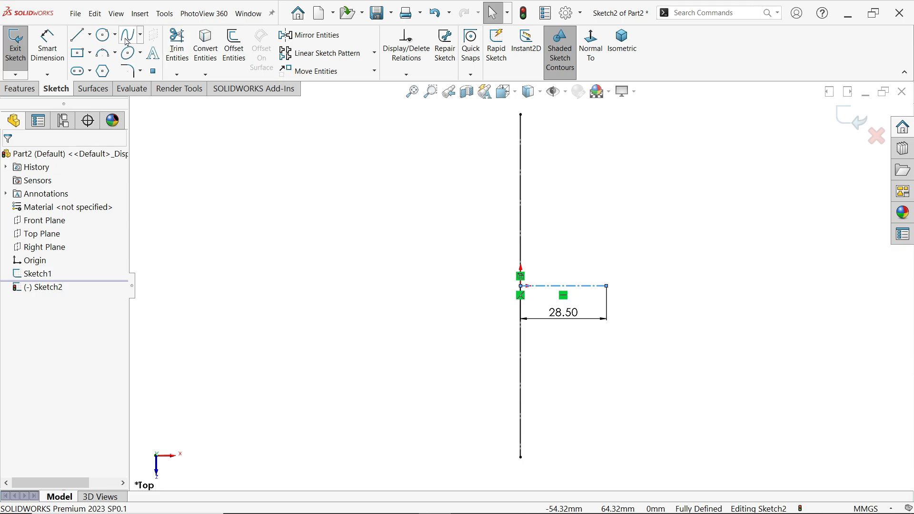
Draw a spline from the long construction line's upper end through the short centerline's outer end to its lower end
left_click(127, 40)
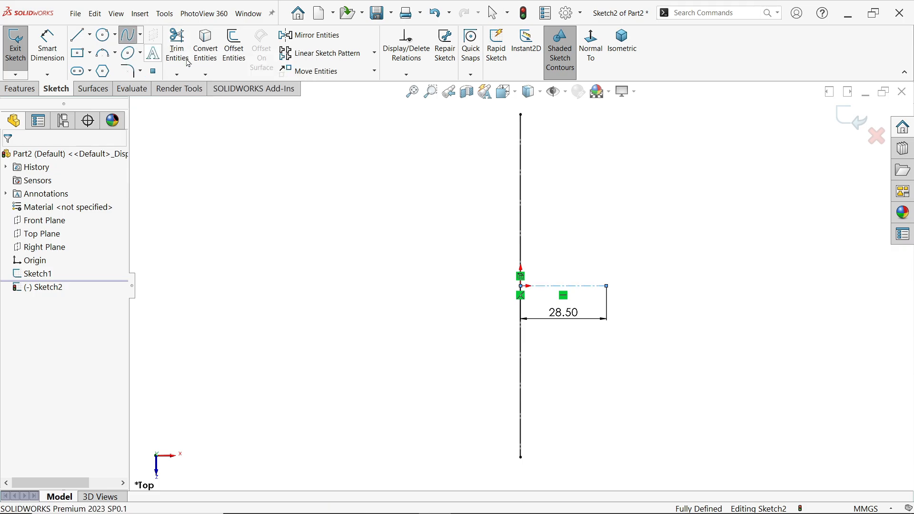
left_click(521, 115)
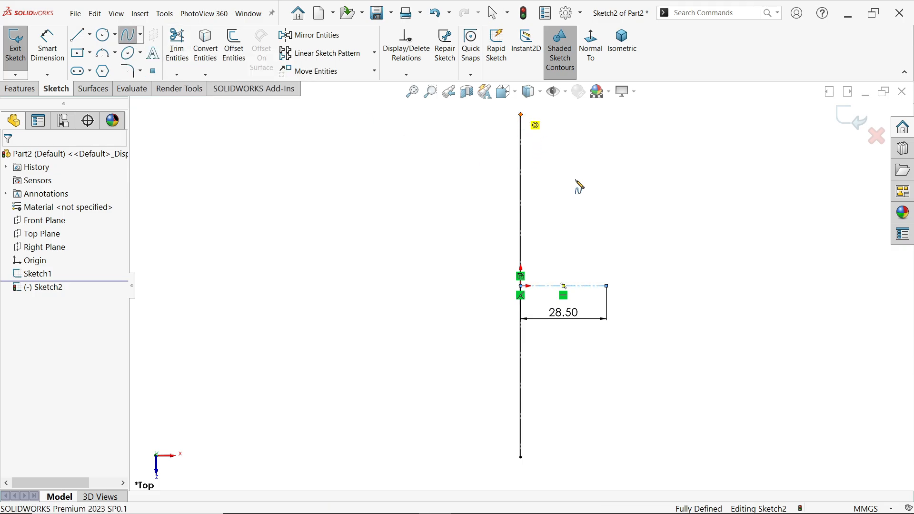
left_click(607, 286)
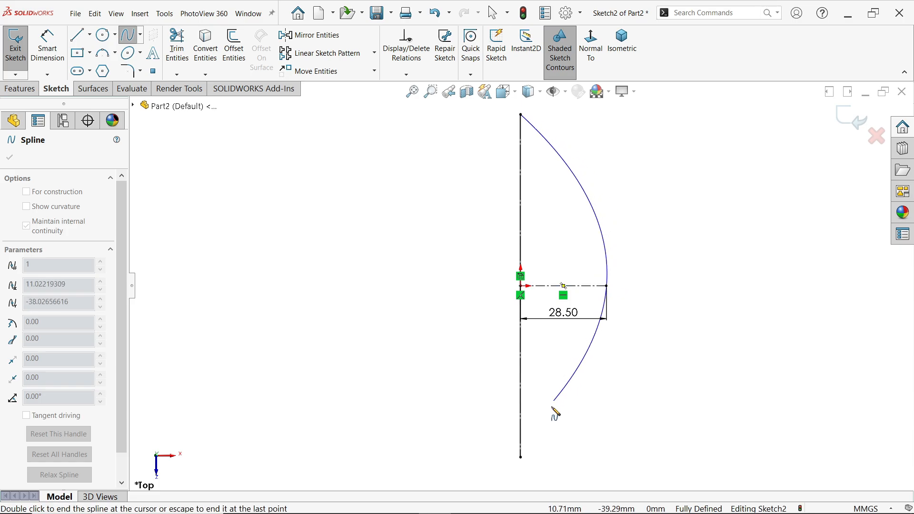
left_click(521, 457)
right_click(574, 463)
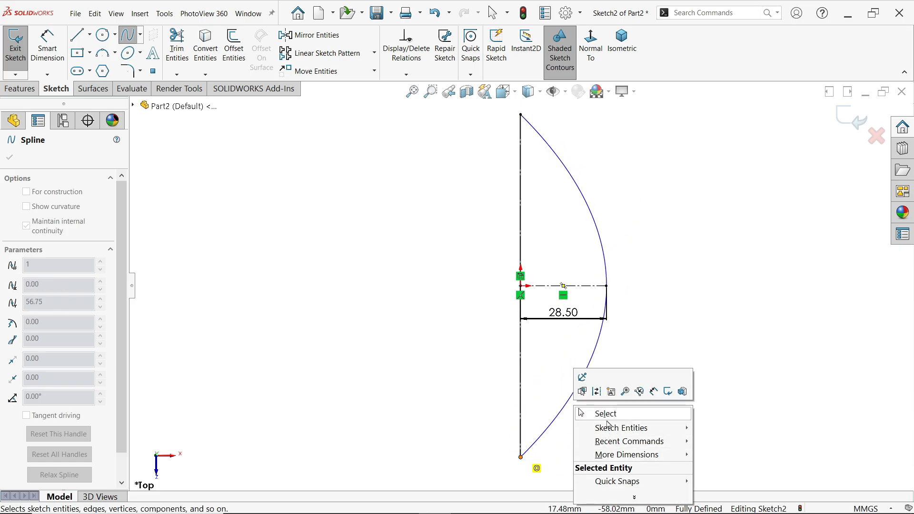
left_click(607, 417)
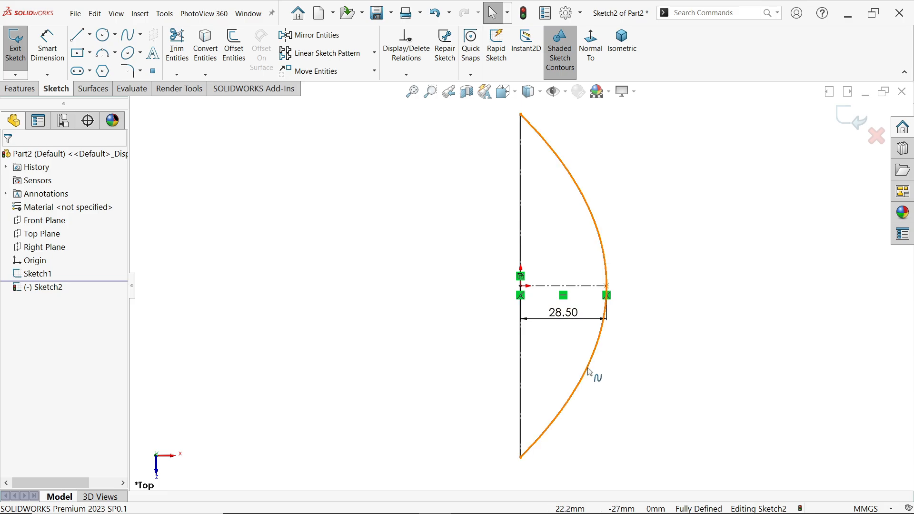
Pull the spline's lower and upper end tangent handles outward to make both ends rounder
left_click(593, 381)
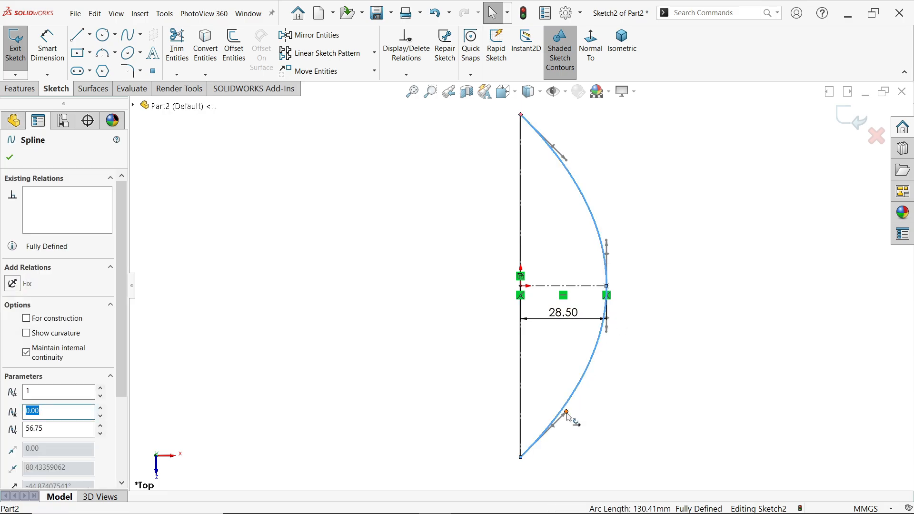
left_click_drag(567, 415, 577, 435)
left_click_drag(557, 135, 583, 136)
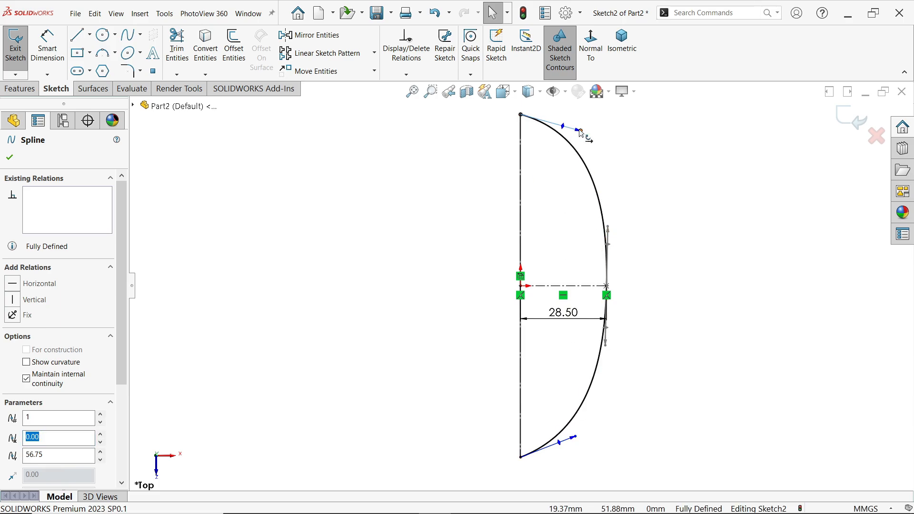
Make the spline's two end tangent handles horizontal and its middle tangent handle vertical
left_click(41, 289)
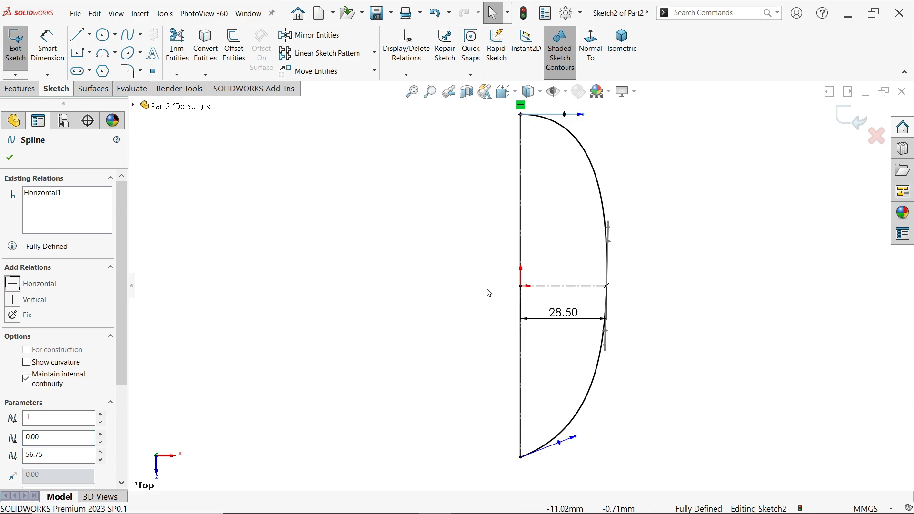
left_click(605, 350)
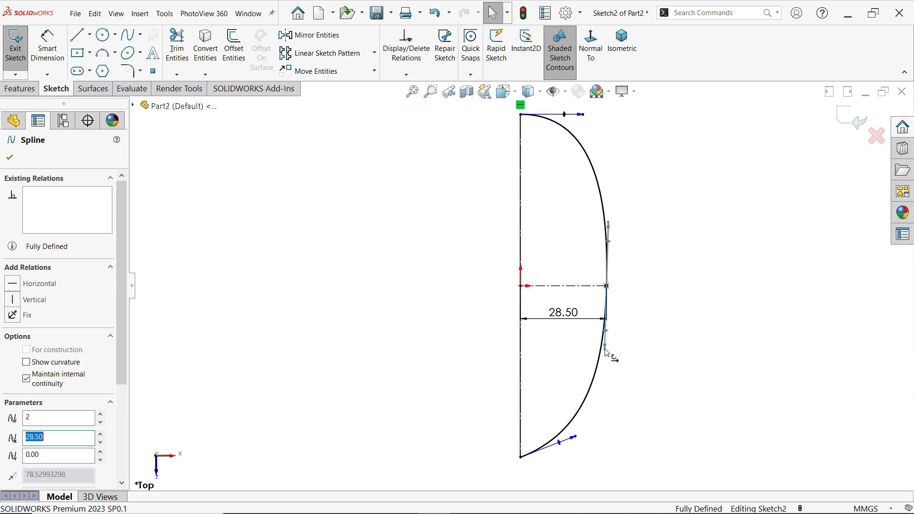
left_click(35, 300)
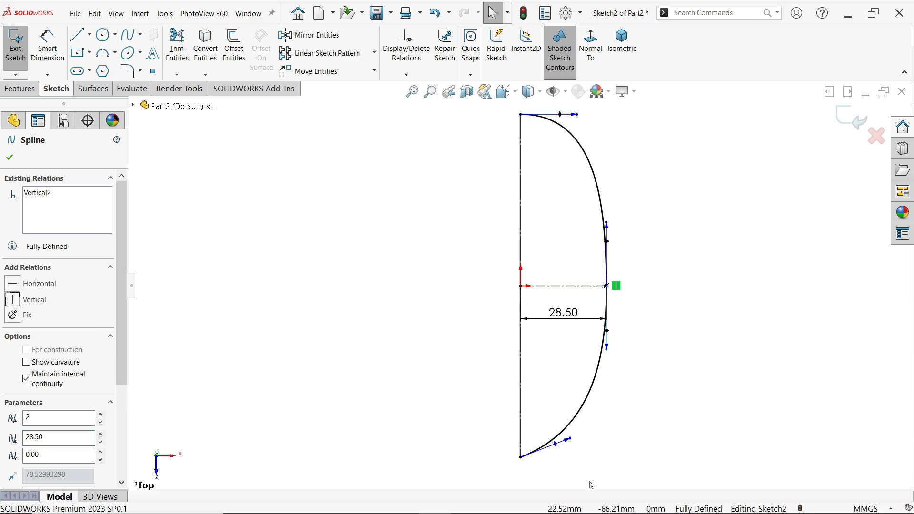
left_click(520, 457)
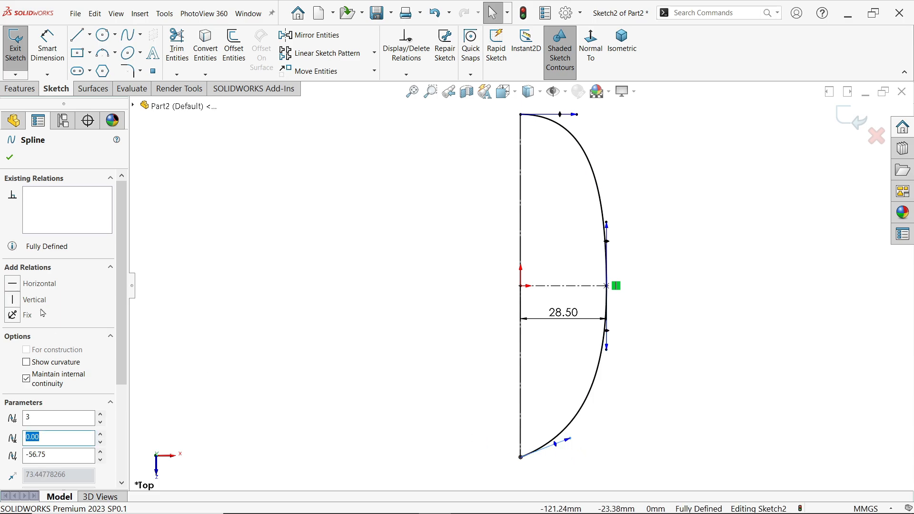
left_click(38, 285)
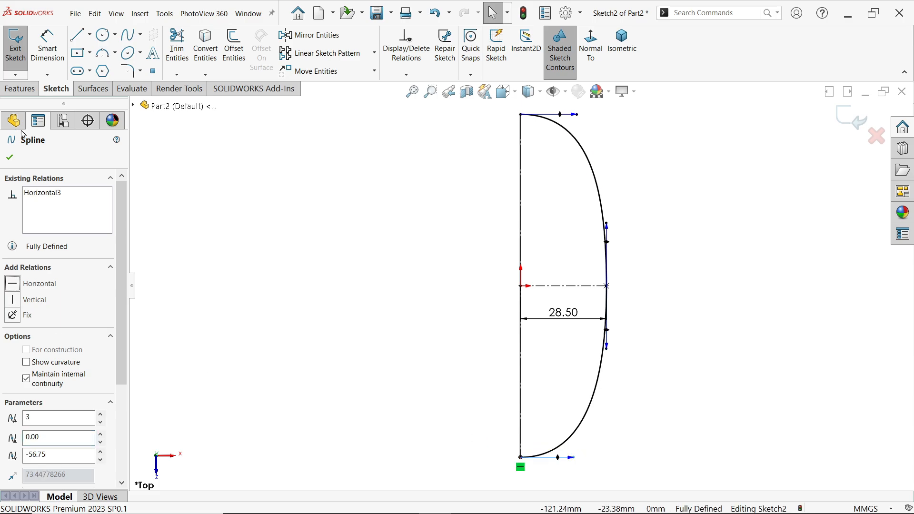
Dimension the spline's upper end tangent handle to 85 mm and its lower end tangent handle to 80 mm
left_click(48, 61)
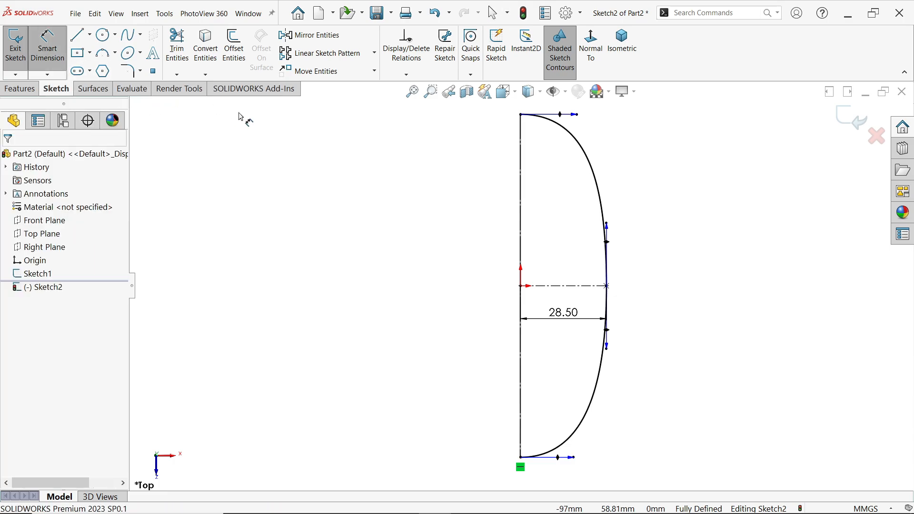
left_click(564, 118)
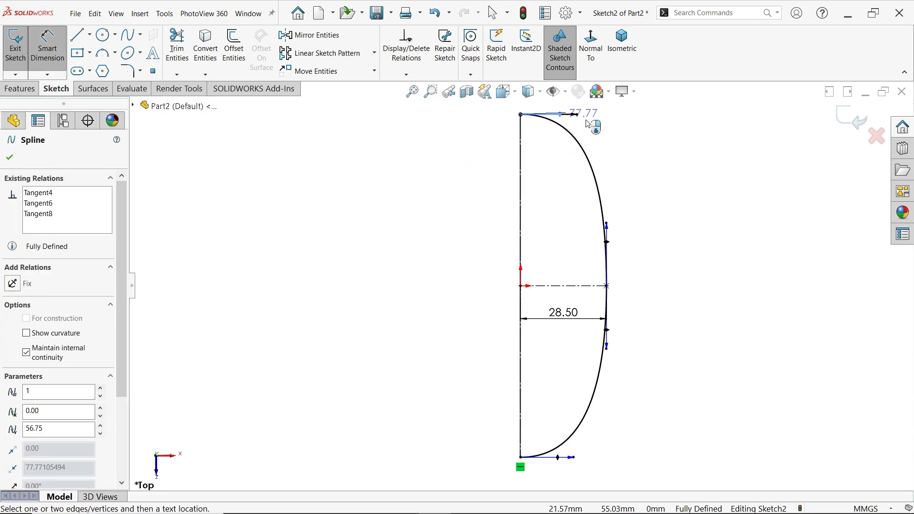
left_click(629, 146)
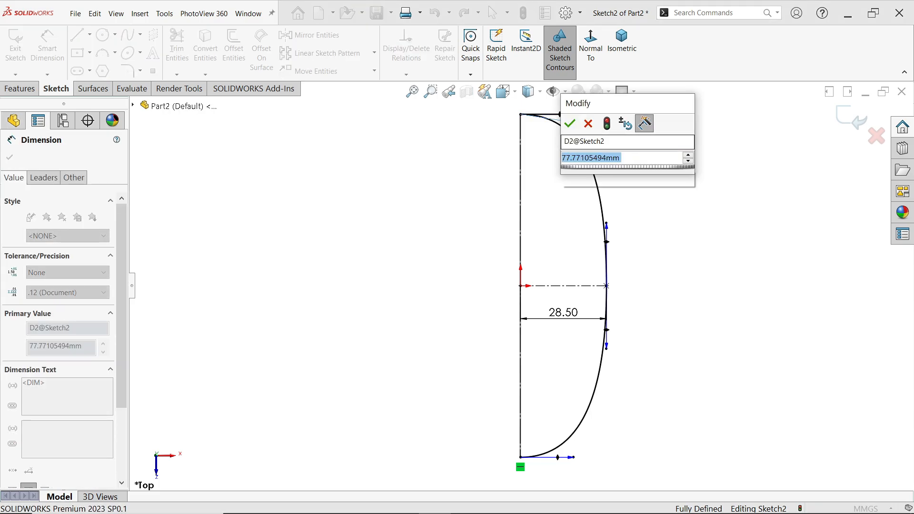
type("85")
left_click(570, 126)
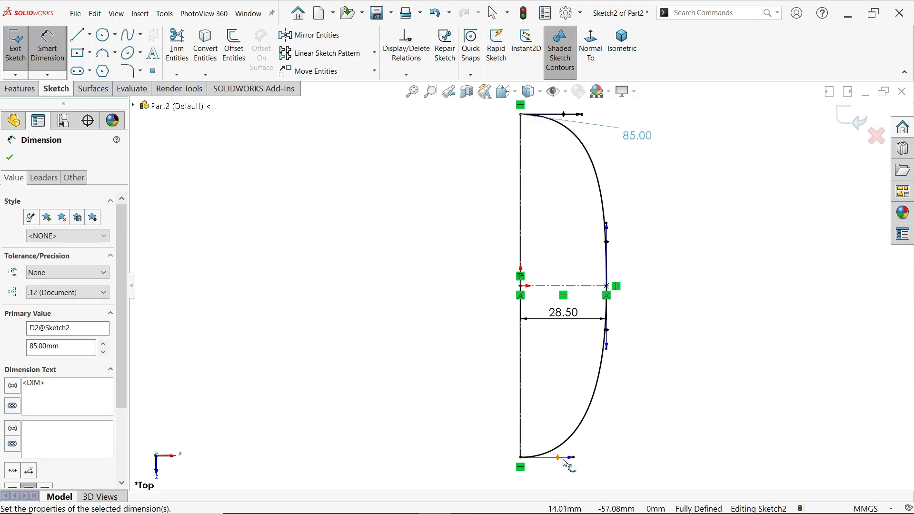
left_click(565, 461)
left_click(621, 456)
type("80")
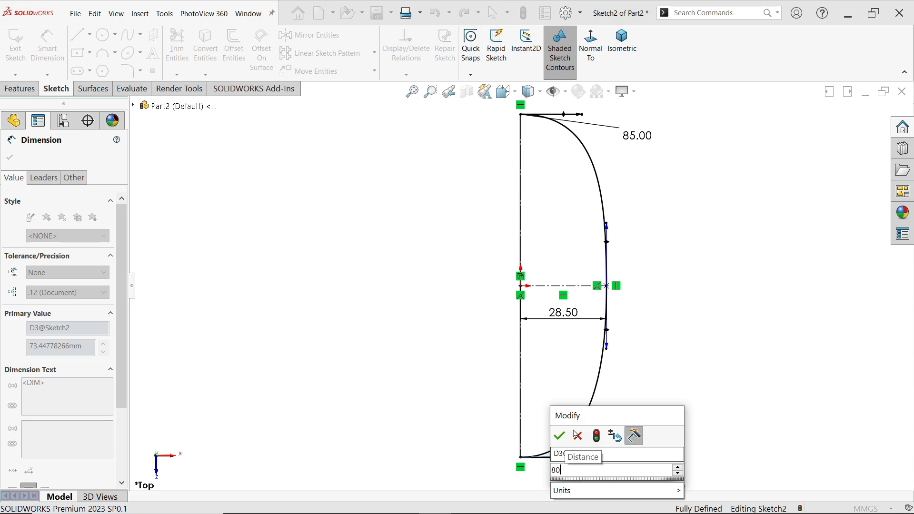
left_click(560, 435)
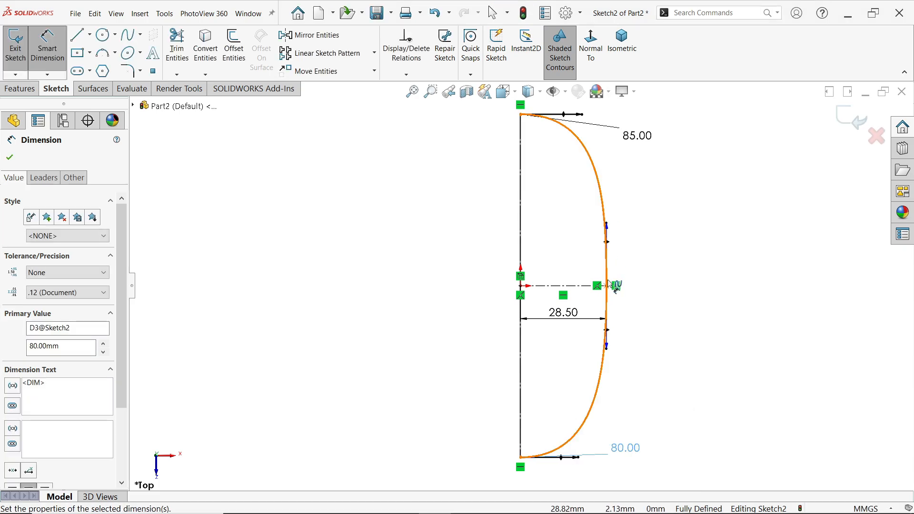
Dimension the spline's middle tangent handle to 250 mm
left_click(607, 348)
left_click(675, 337)
type("2")
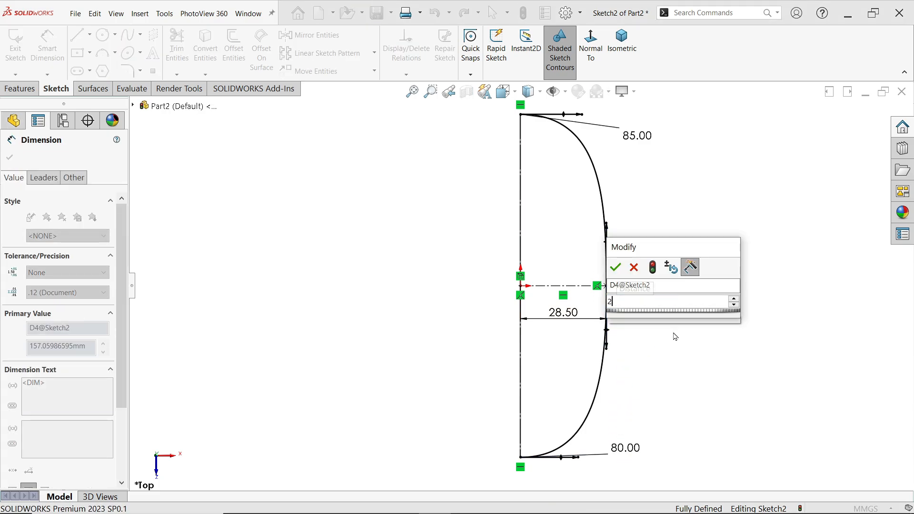
type("50")
left_click(614, 267)
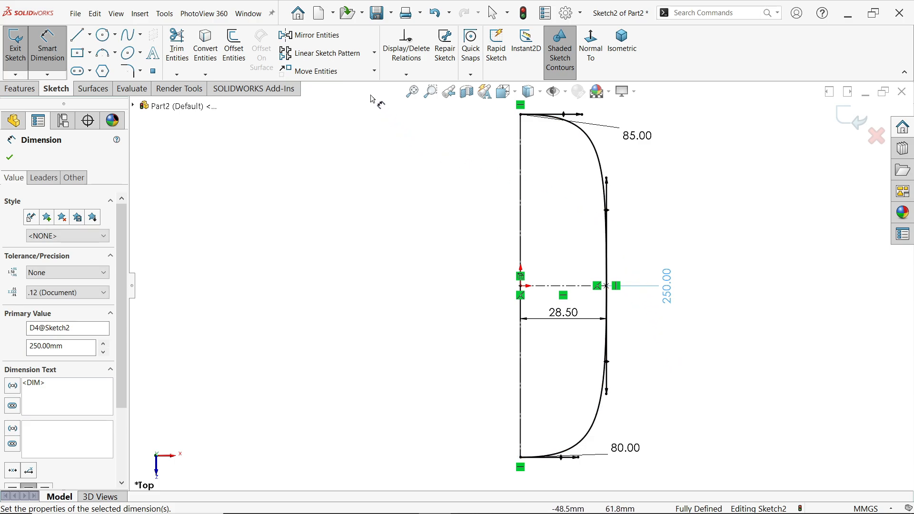
Mirror the spline about the long vertical construction line to close the outline
left_click(311, 35)
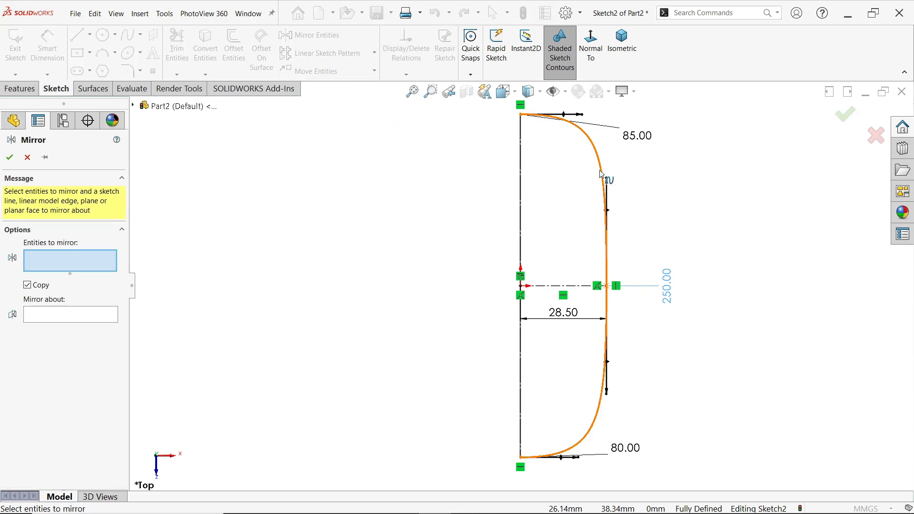
left_click(590, 143)
left_click(57, 315)
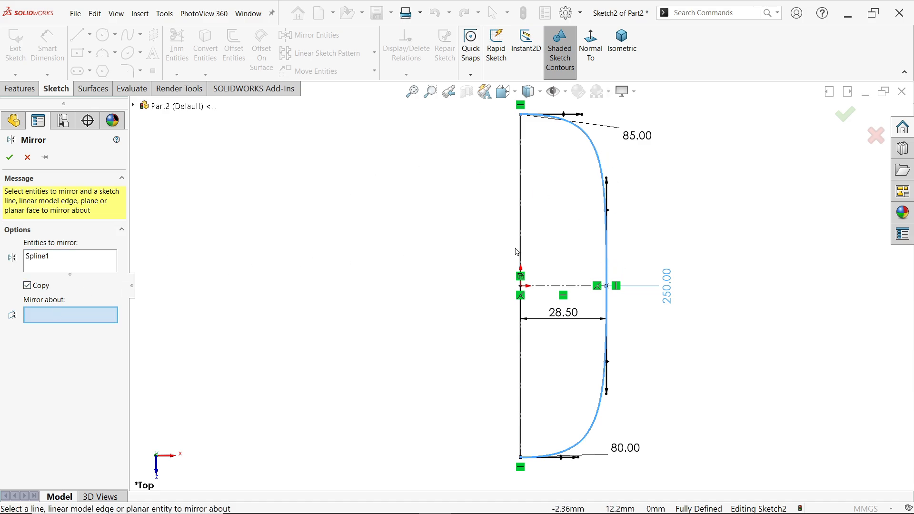
left_click(521, 190)
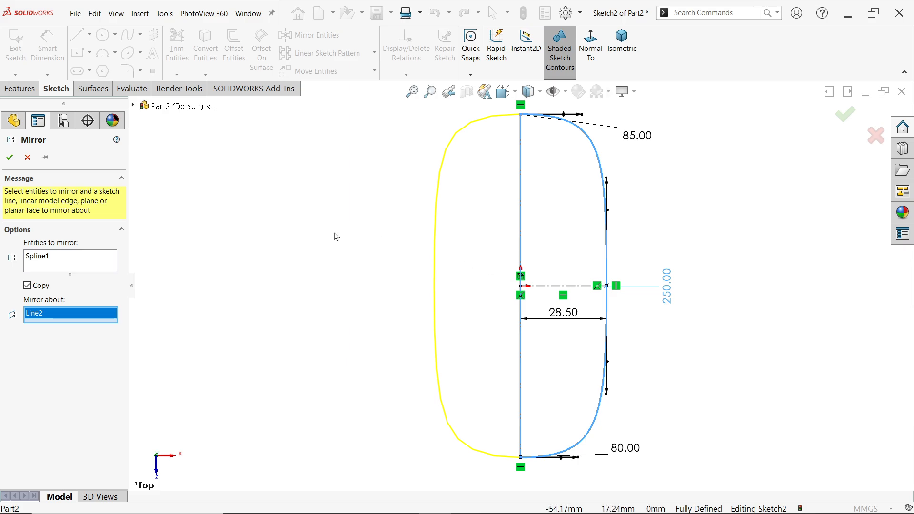
left_click(9, 158)
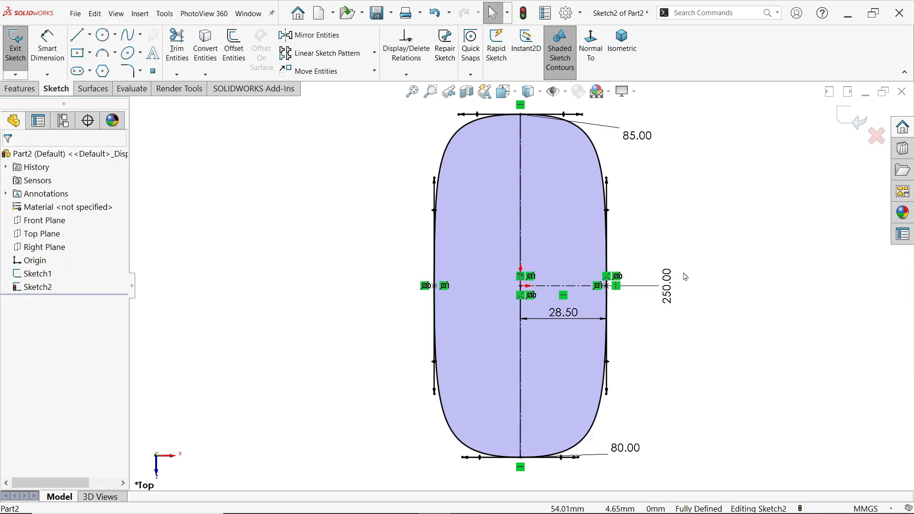
Exit the outline sketch, show the model in isometric view and clear the selection
left_click(847, 123)
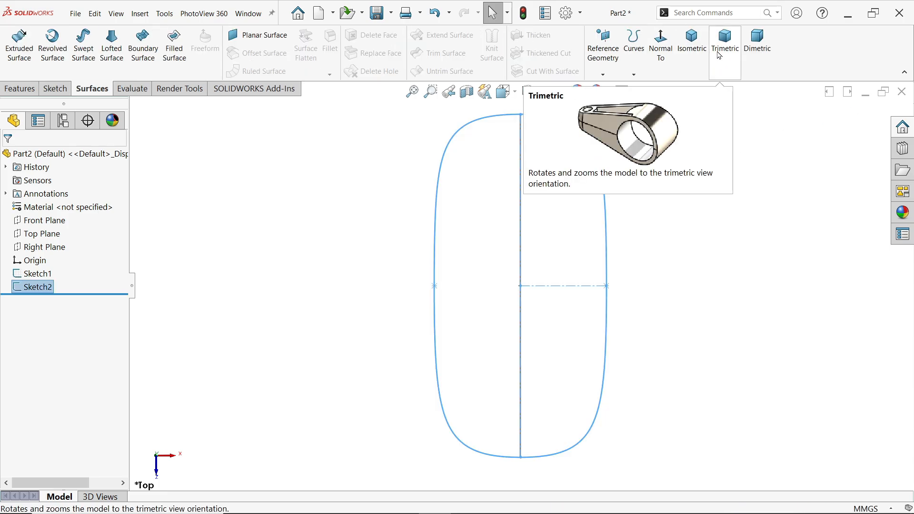
left_click(691, 44)
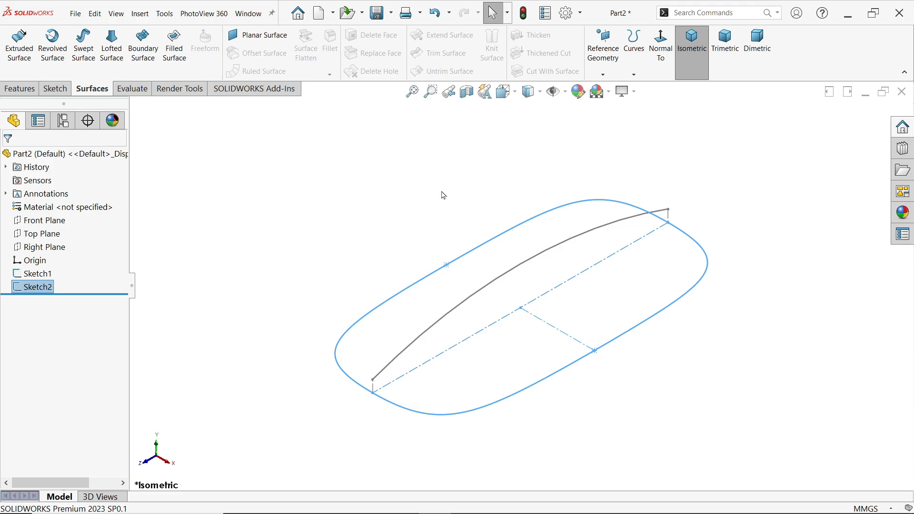
left_click(413, 167)
Create a projected curve using sketch on sketch from the arc profile and the mirrored spline outline
left_click(633, 72)
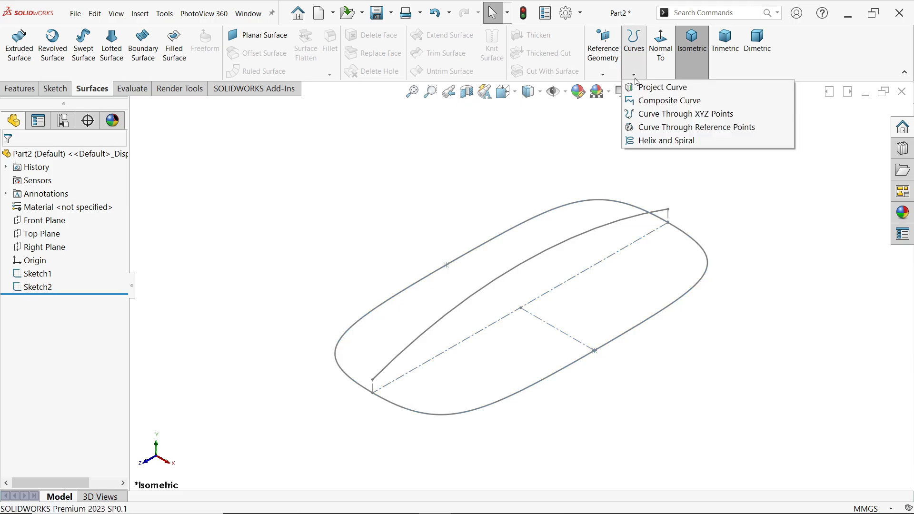
left_click(668, 91)
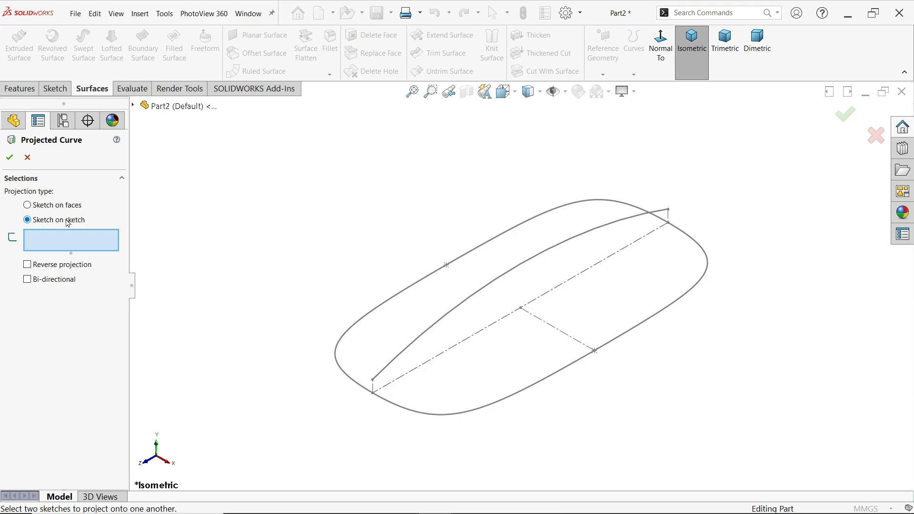
left_click(489, 287)
left_click(416, 289)
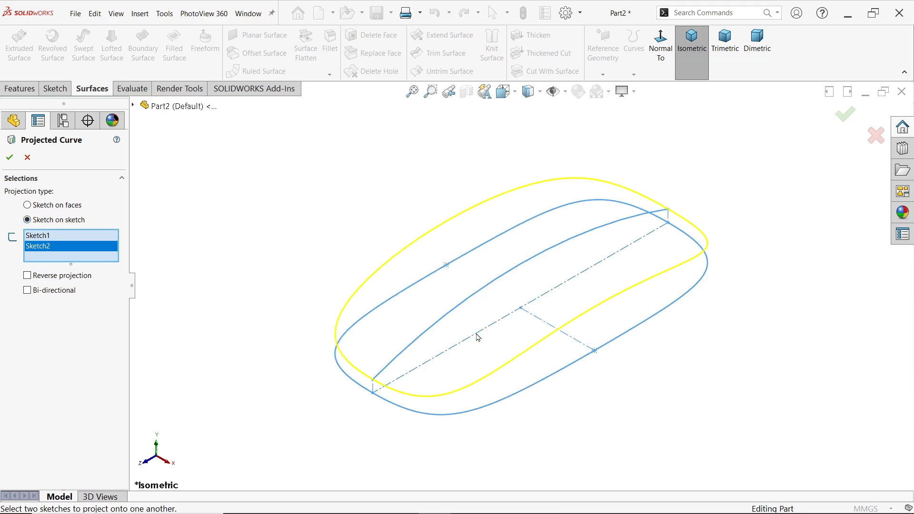
scroll(550, 309, "down", 2)
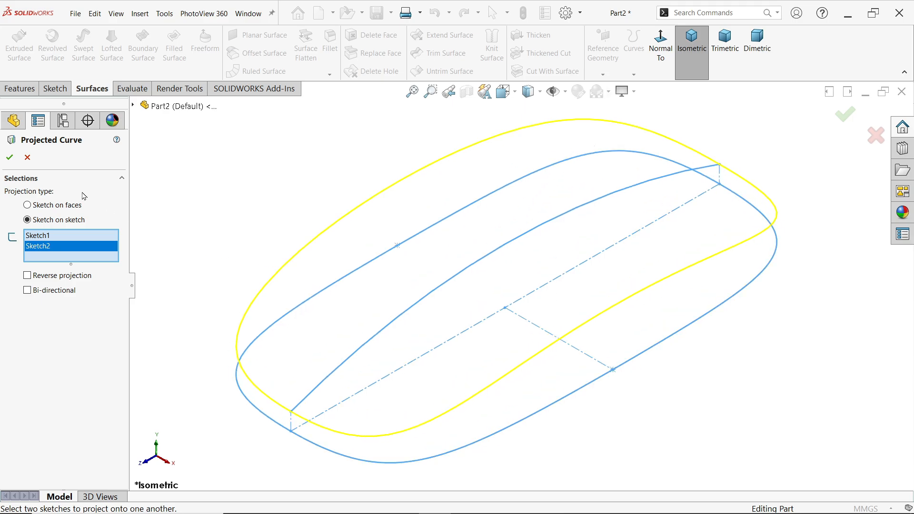
left_click(9, 158)
left_click(211, 188)
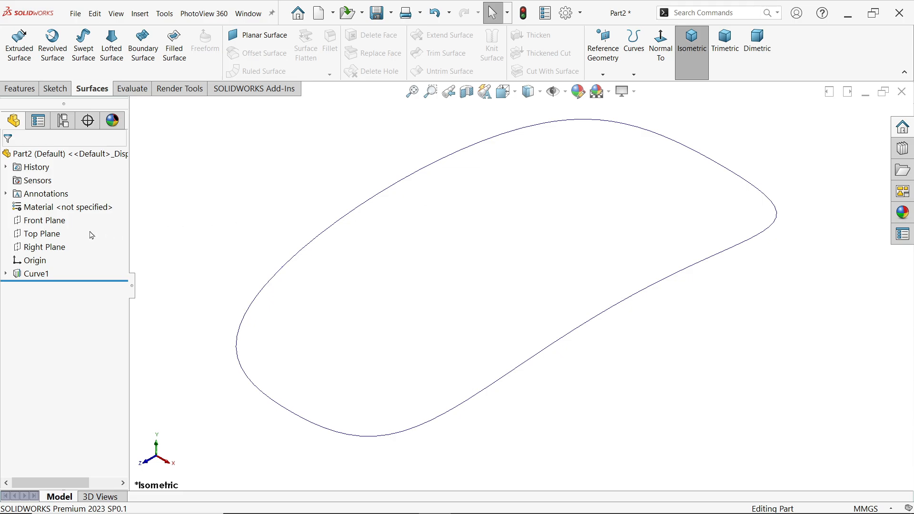
Add a reference plane offset 27.50 mm from the Front Plane in the default direction
left_click(60, 222)
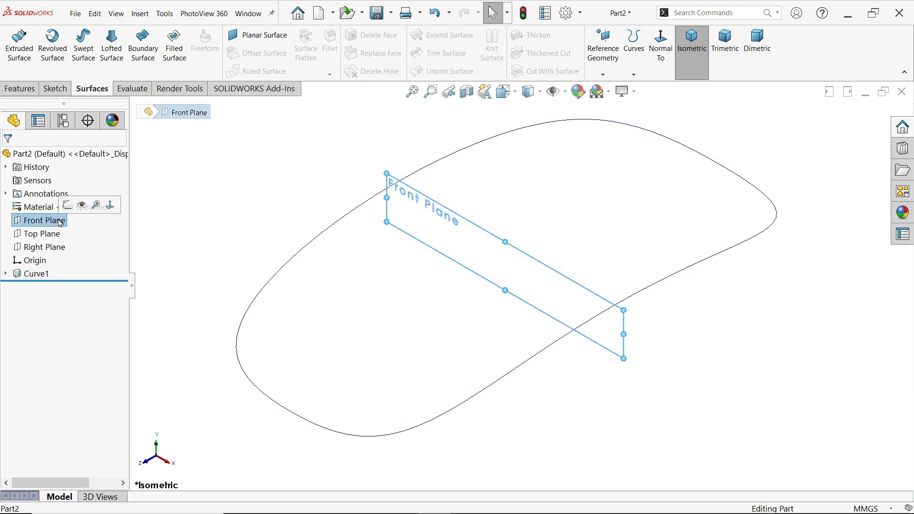
left_click(609, 77)
left_click(612, 90)
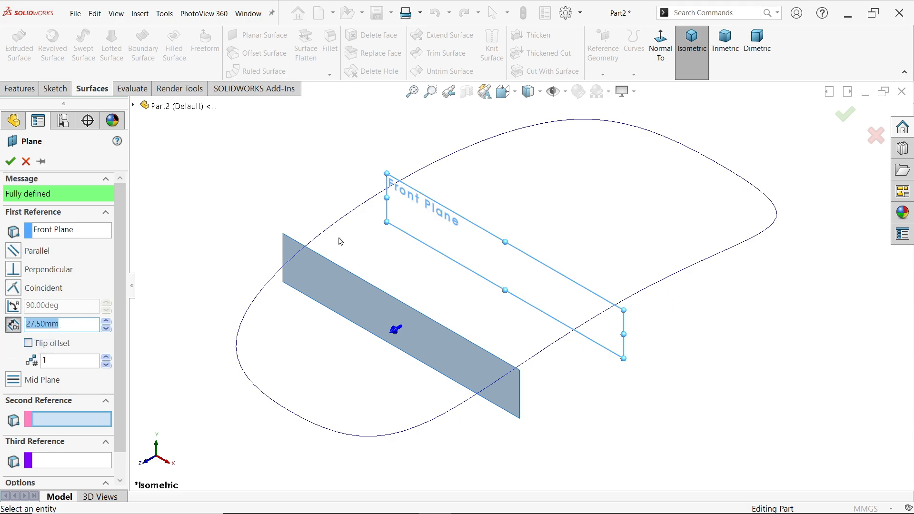
left_click(10, 162)
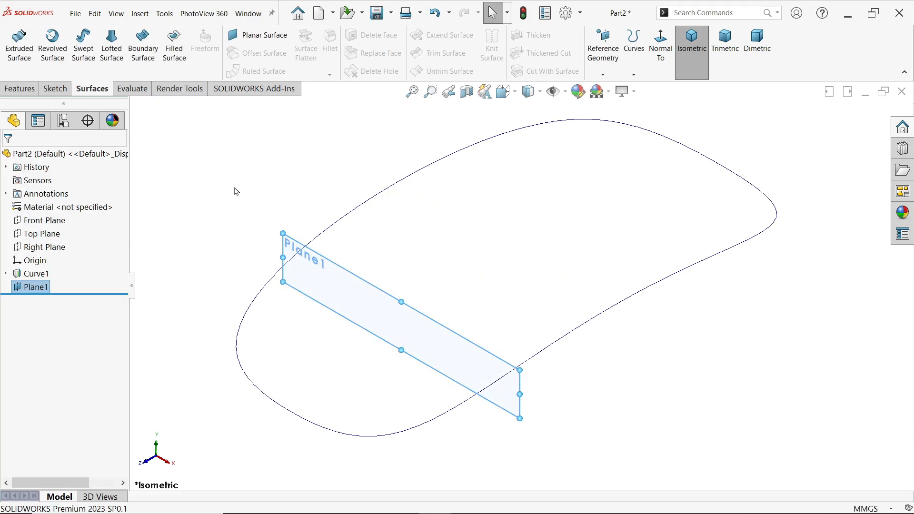
Add a second reference plane offset 27.50 mm from the Front Plane in the flipped direction
left_click(52, 224)
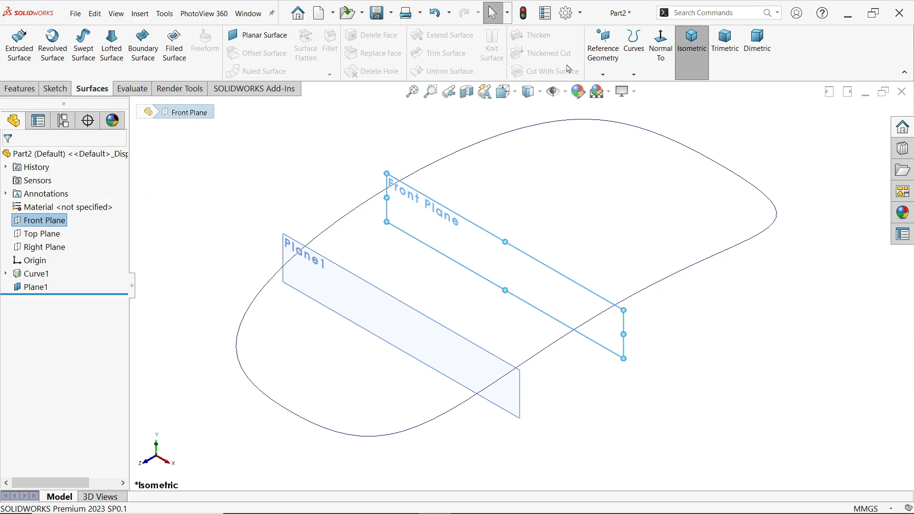
left_click(603, 75)
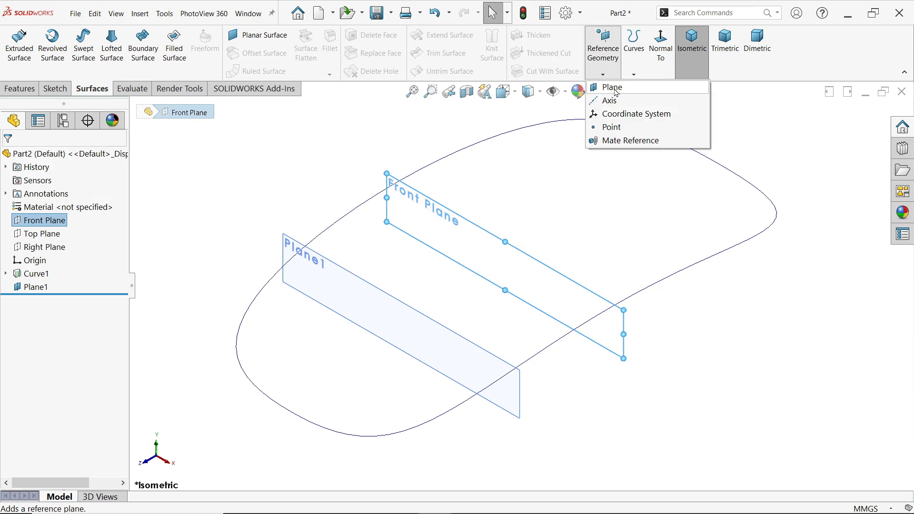
left_click(615, 91)
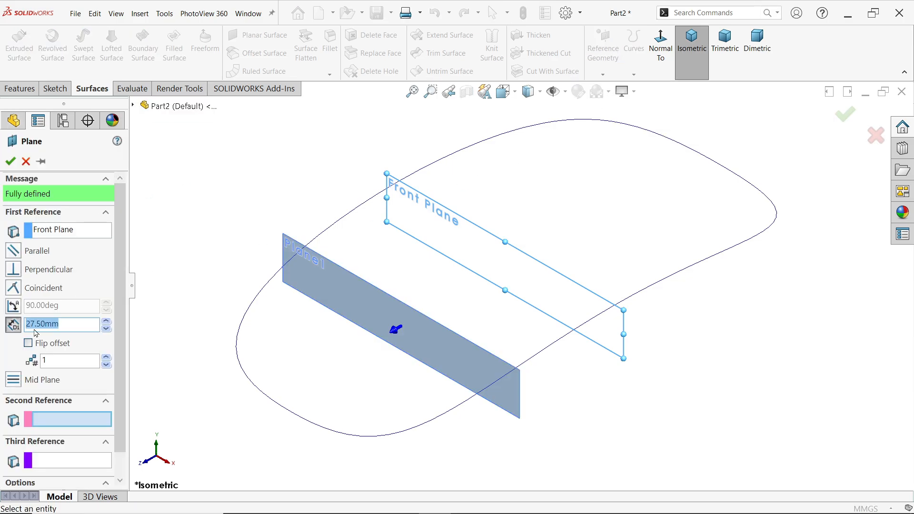
left_click(28, 344)
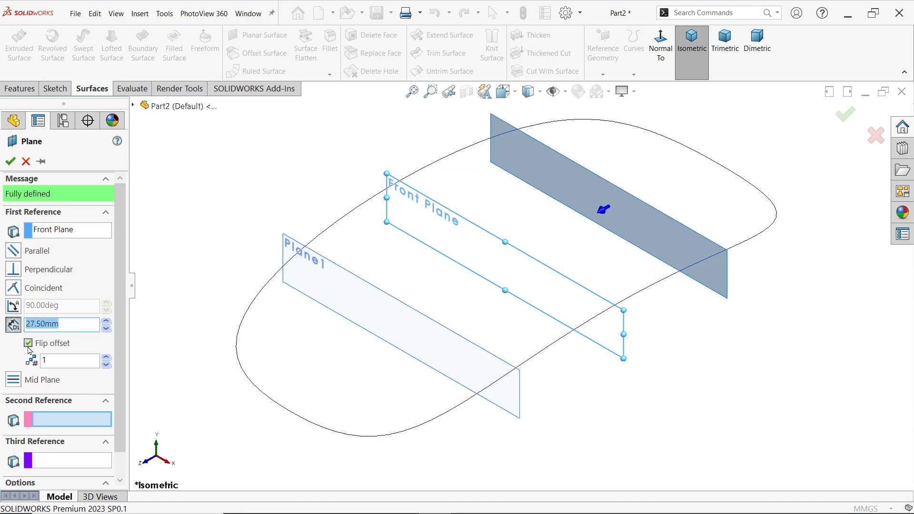
left_click(11, 162)
scroll(494, 309, "up", 1)
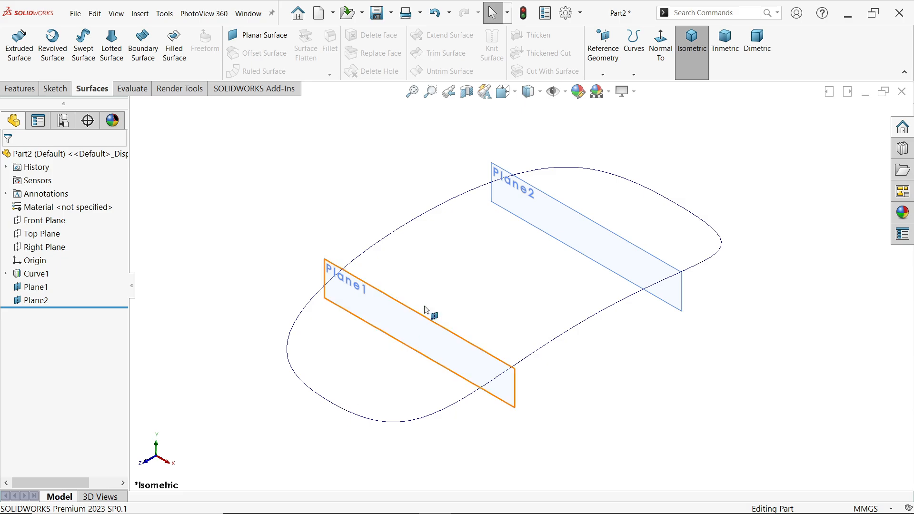
Sketch a horizontal construction line 113.5 mm long below the origin in a new sketch on the Right Plane
left_click(64, 248)
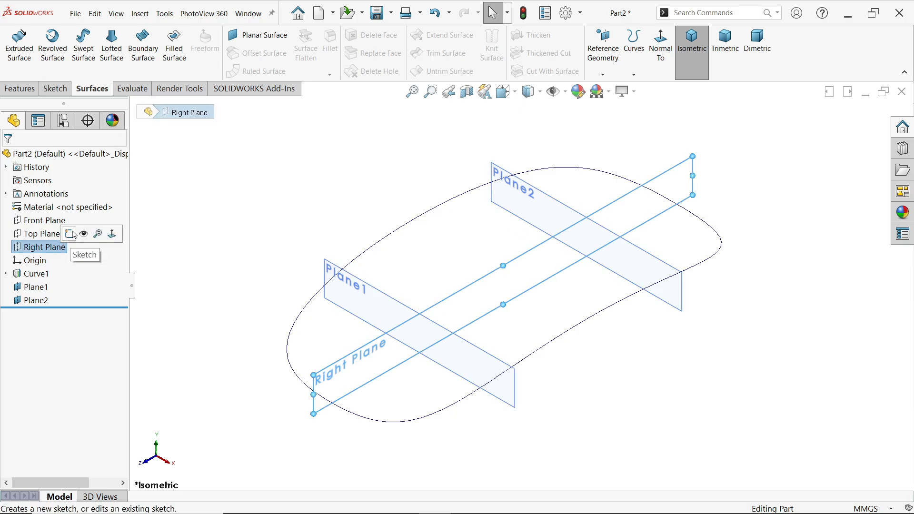
left_click(71, 234)
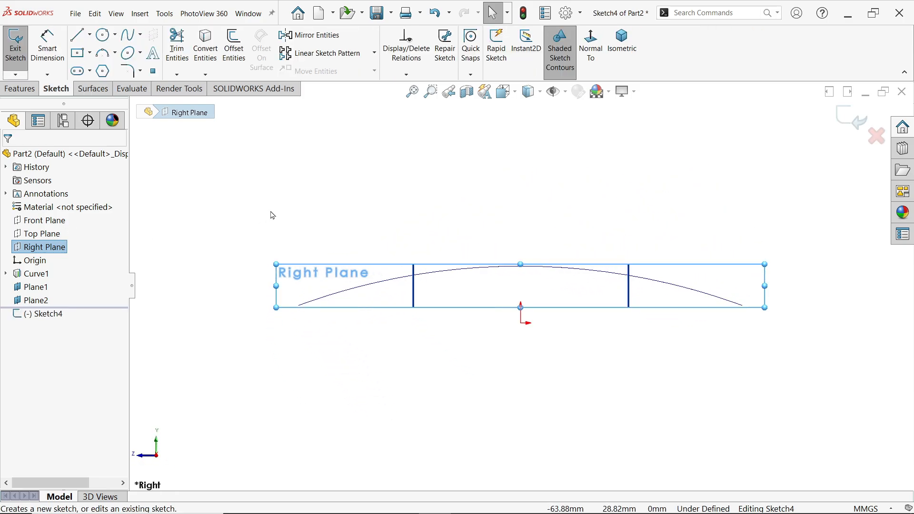
key("l")
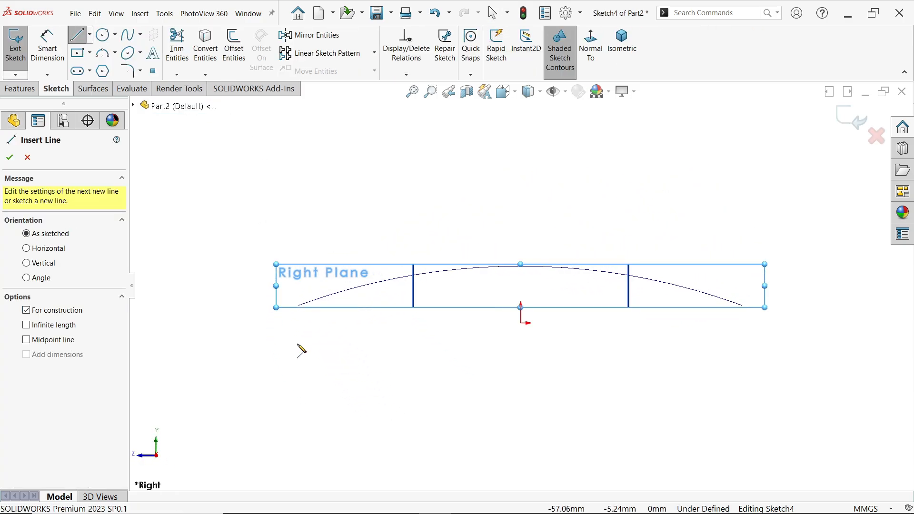
left_click(295, 341)
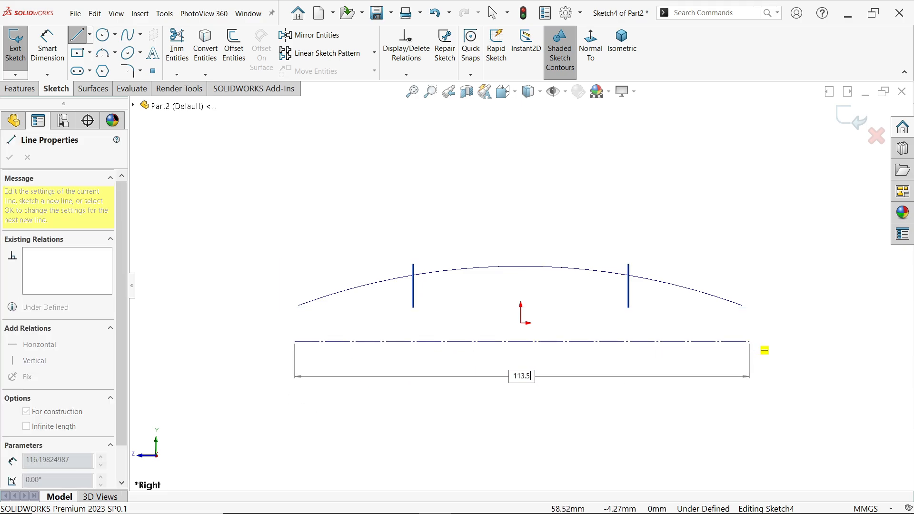
type("113.5")
key("Return")
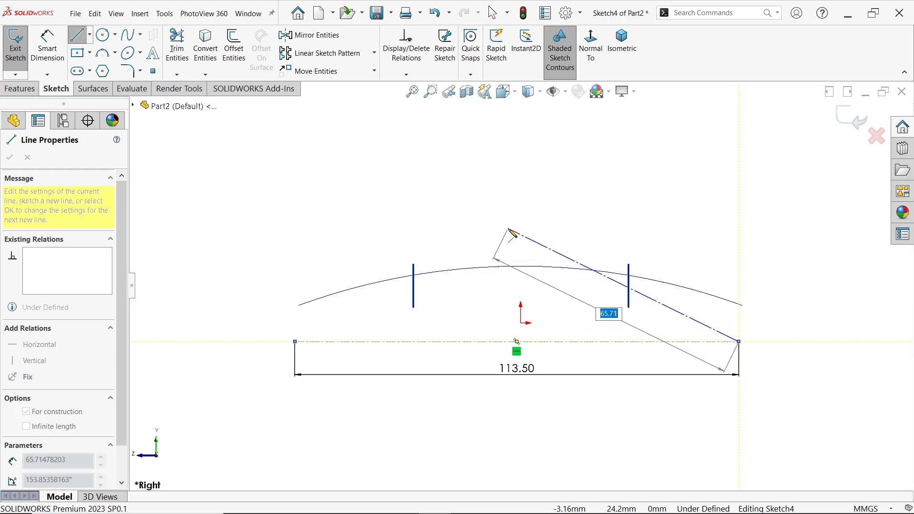
key("Escape")
scroll(530, 329, "down", 1)
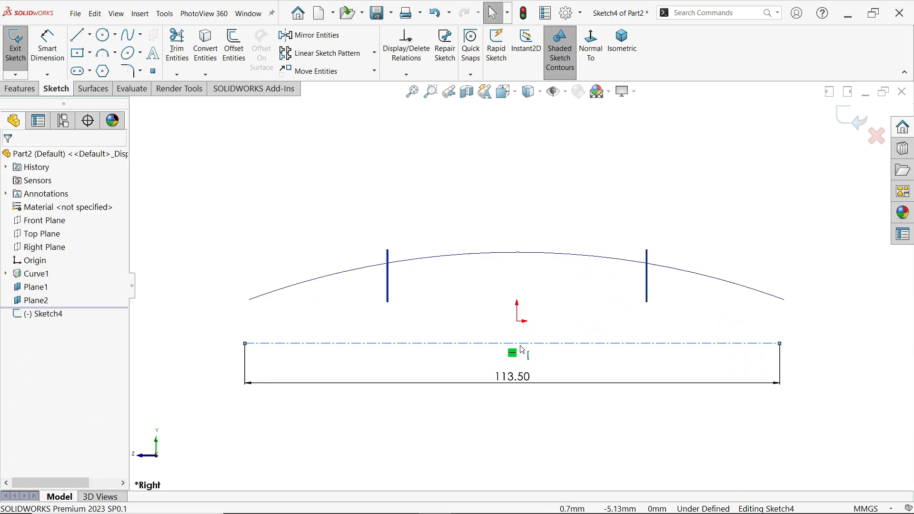
Move the horizontal construction line above the origin and place its length dimension farther below the origin
left_click_drag(522, 349, 514, 298)
left_click(517, 290)
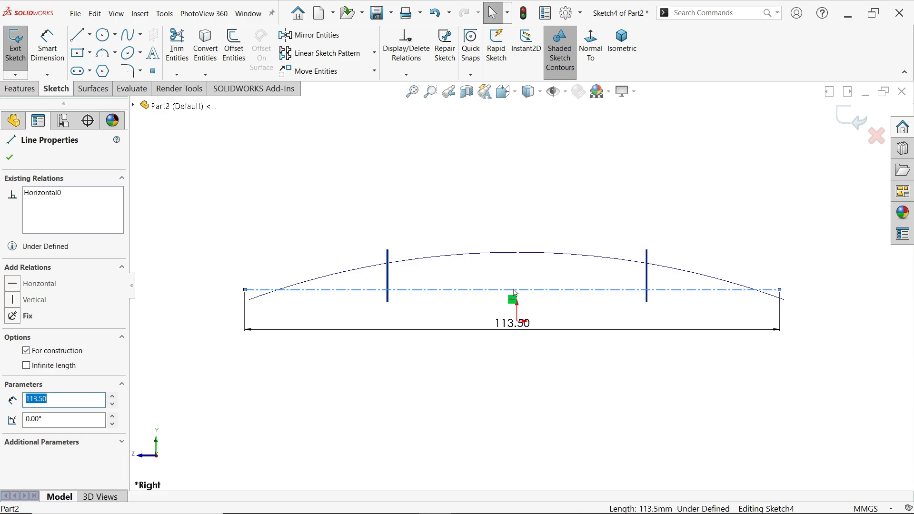
left_click(512, 290)
left_click(512, 290)
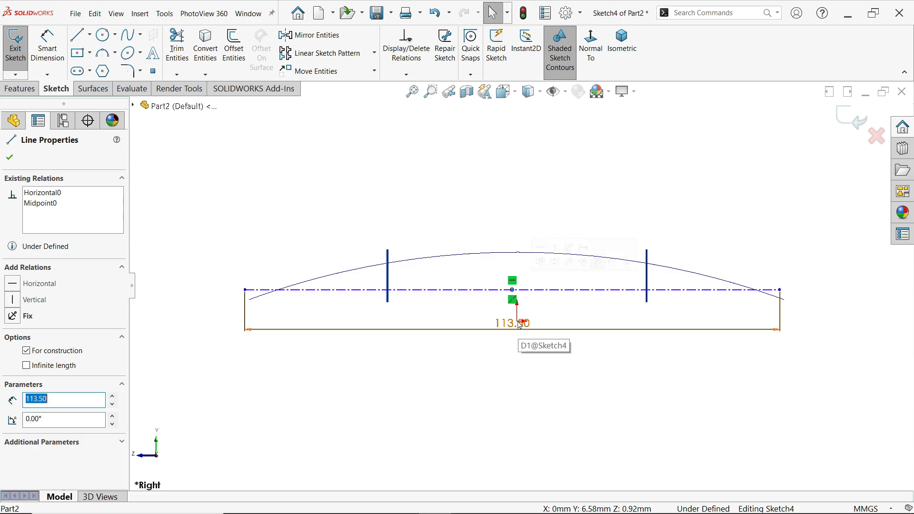
scroll(519, 331, "down", 4)
left_click(518, 358)
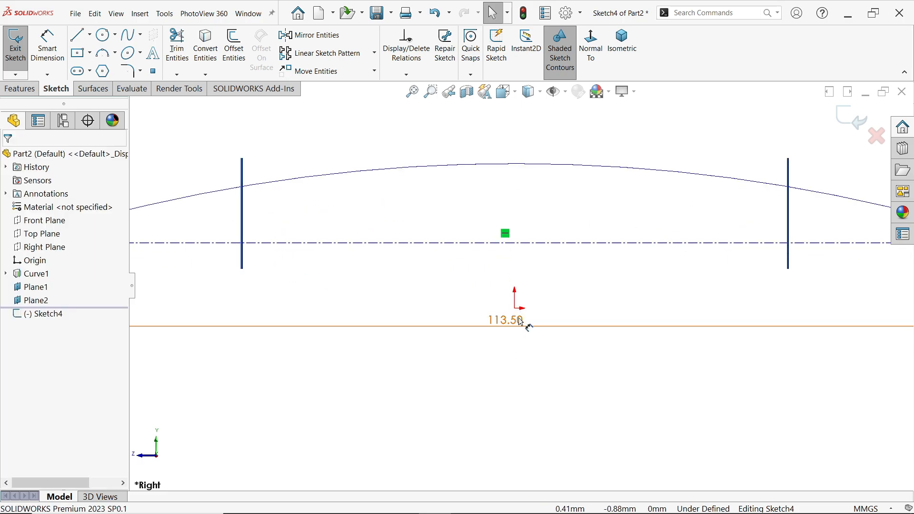
left_click_drag(520, 322, 521, 374)
scroll(533, 304, "up", 4)
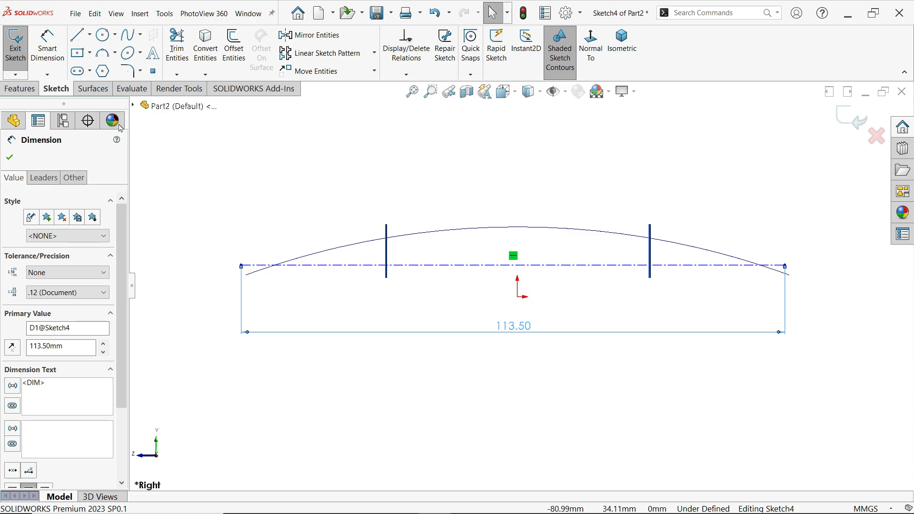
Dimension the construction line's height above the origin to 4.5 mm
left_click(47, 48)
left_click(518, 265)
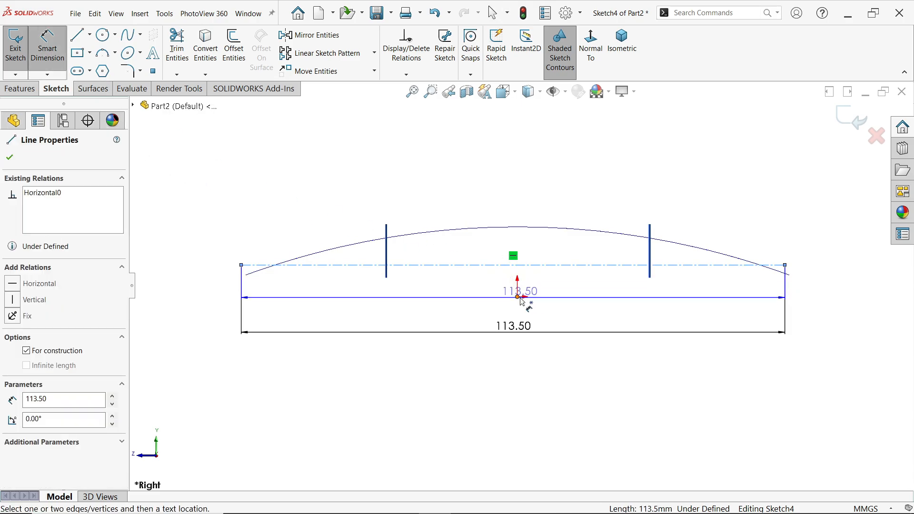
left_click(517, 298)
left_click(811, 297)
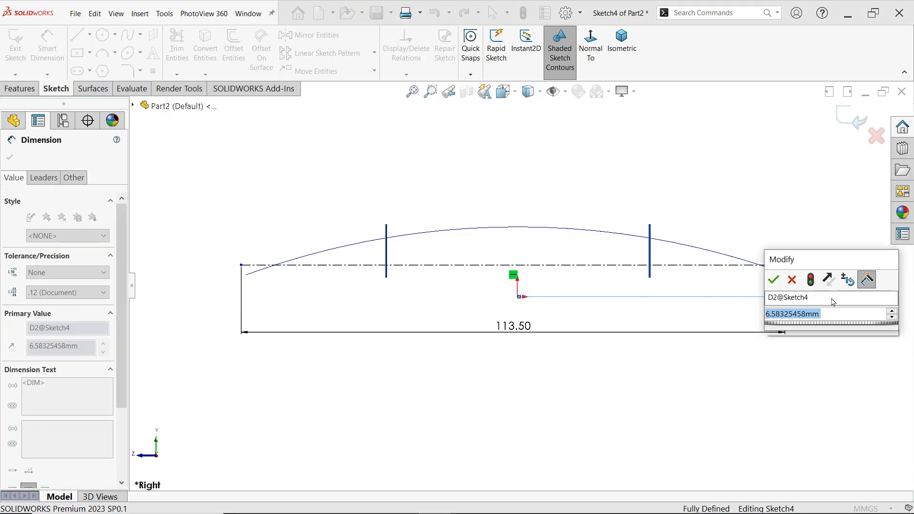
type("4.5")
key("Return")
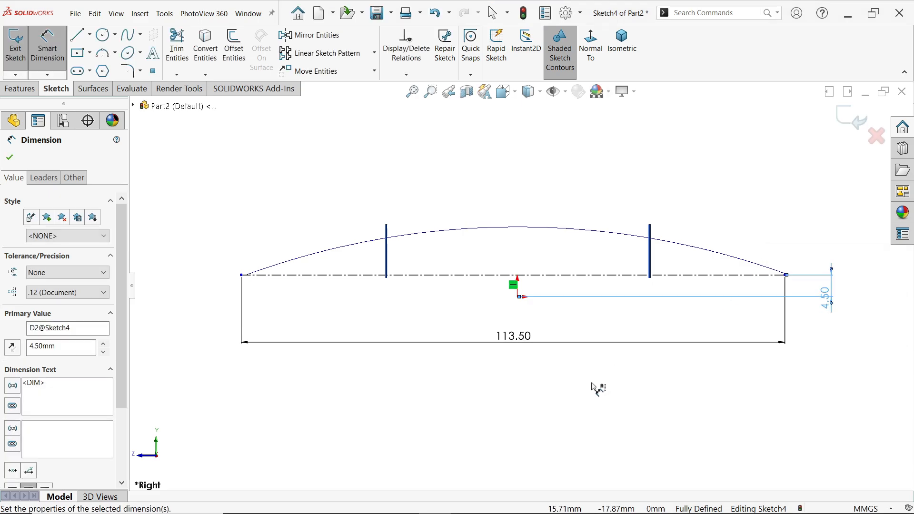
Dimension the horizontal distance from the origin to the line's left endpoint with the equation ="D1@Sketch4"/2
left_click(518, 297)
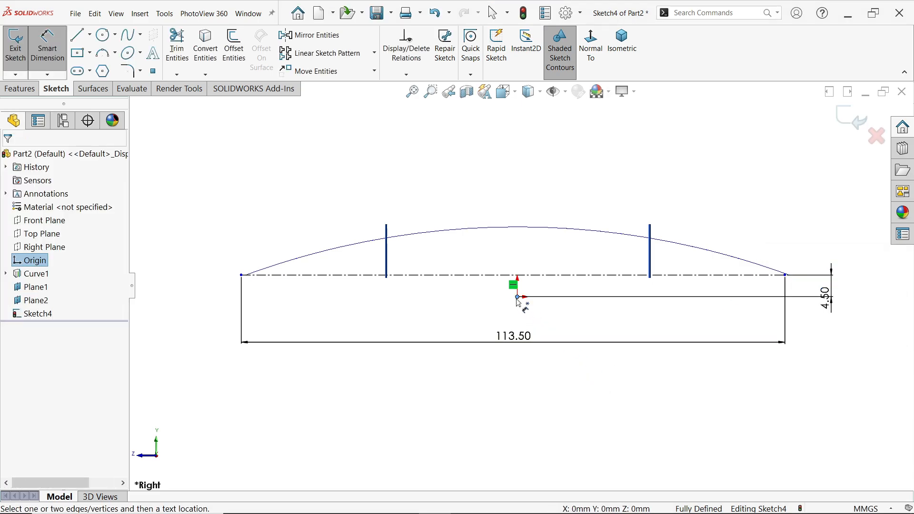
left_click(241, 275)
left_click(363, 311)
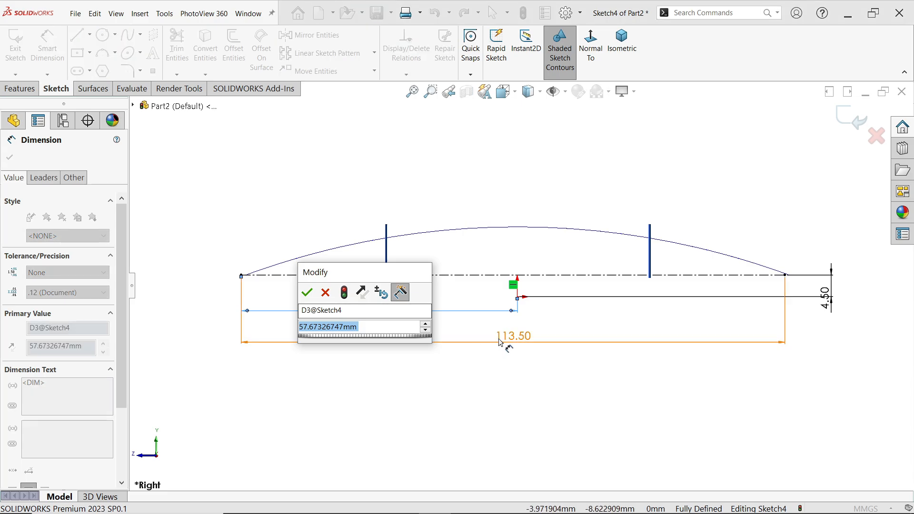
type("=")
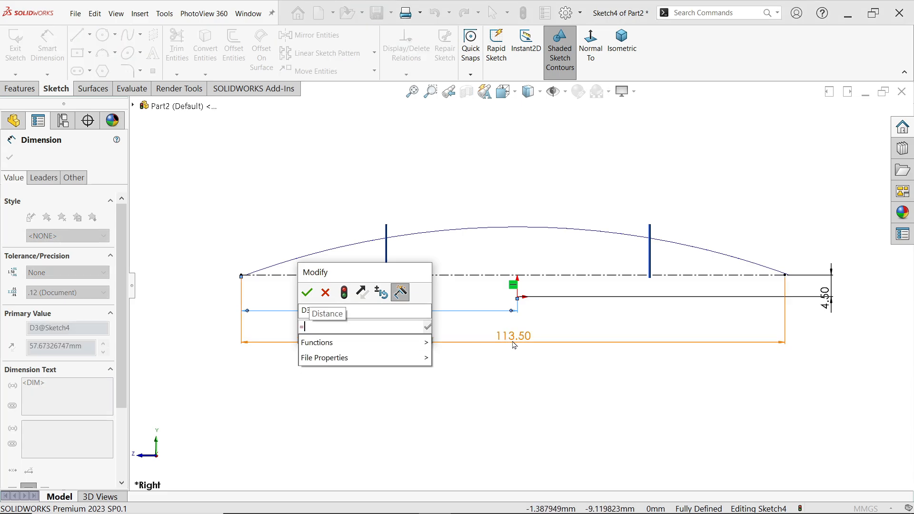
left_click(521, 343)
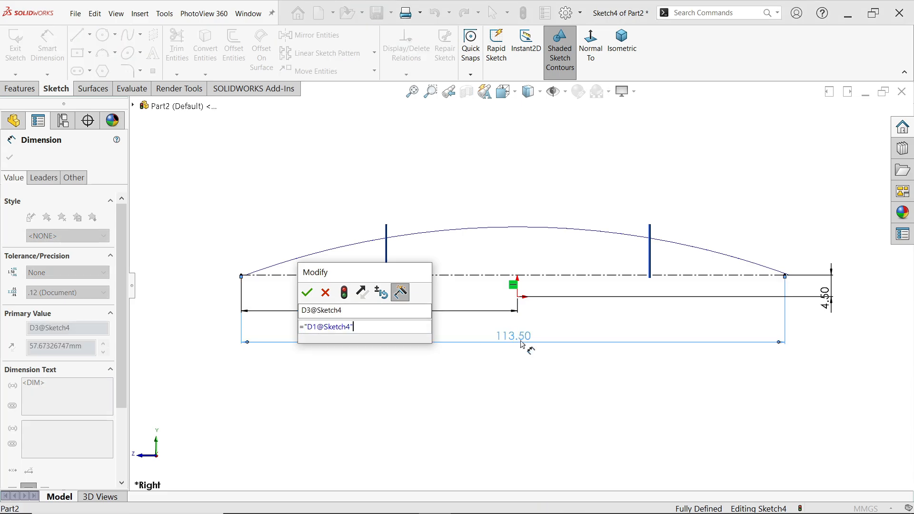
type("/2")
mouse_move(426, 343)
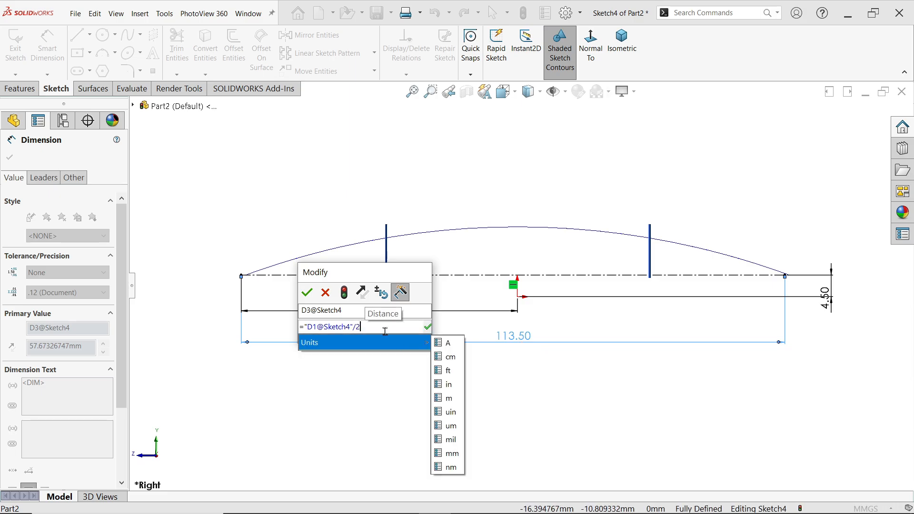
left_click(307, 293)
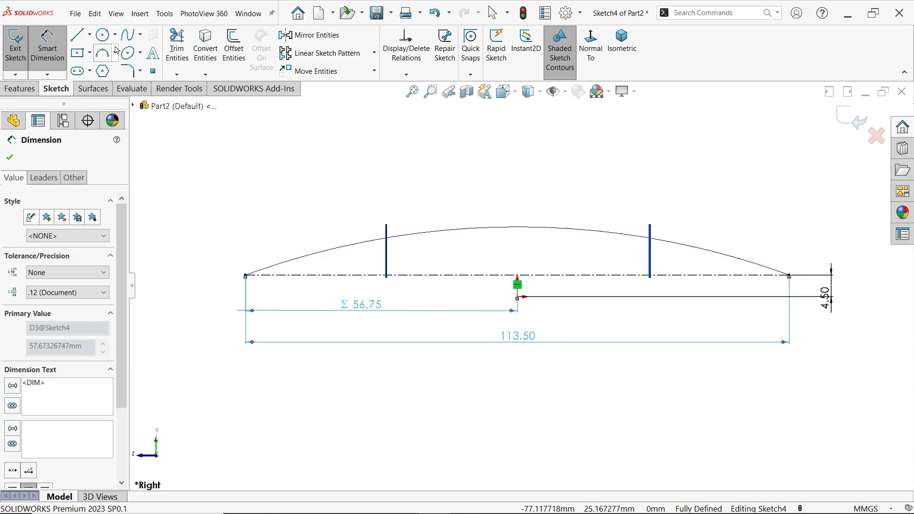
Draw a two-point spline between the left and right endpoints of the construction line
left_click(126, 38)
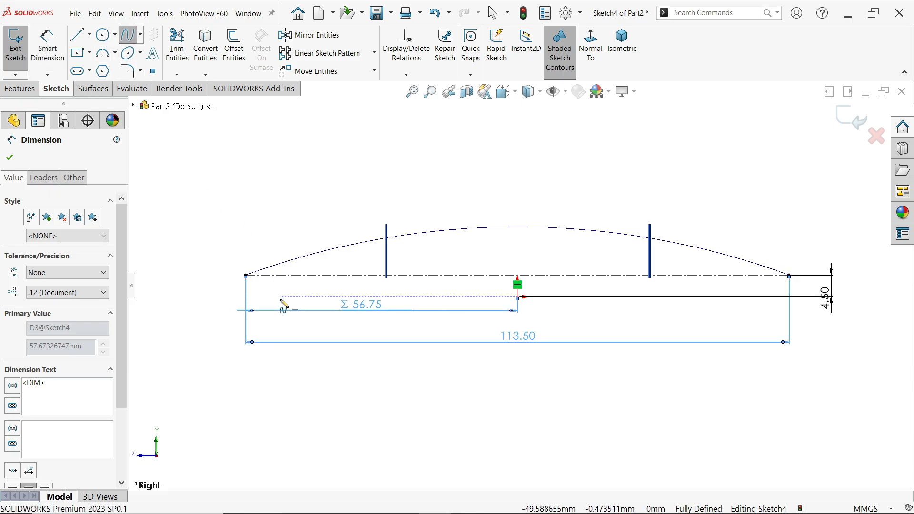
left_click(246, 276)
left_click(789, 276)
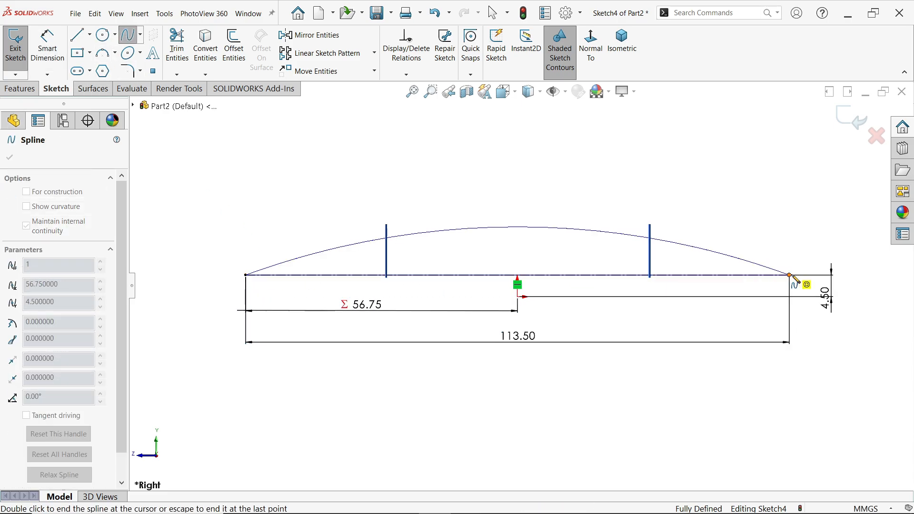
right_click(785, 237)
left_click(808, 242)
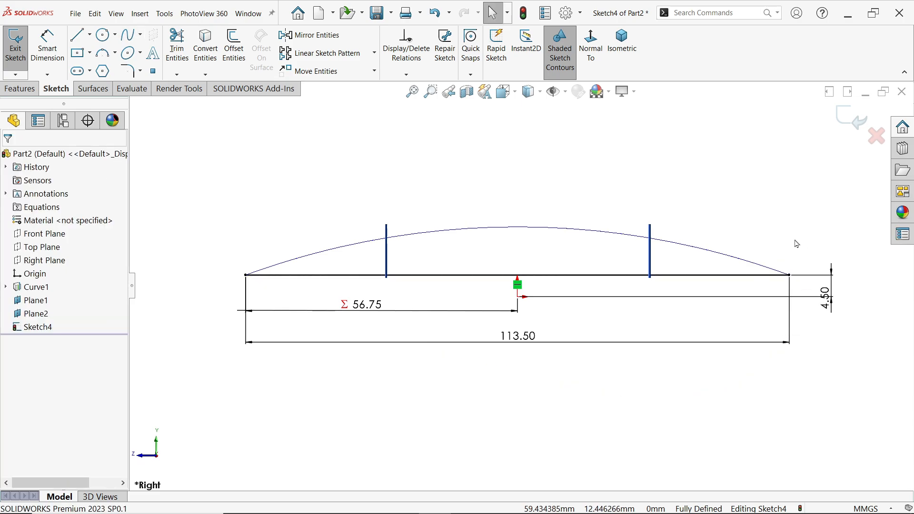
Bow the two-point spline upward above the construction line by pulling up its tangent handles at both ends
left_click(643, 279)
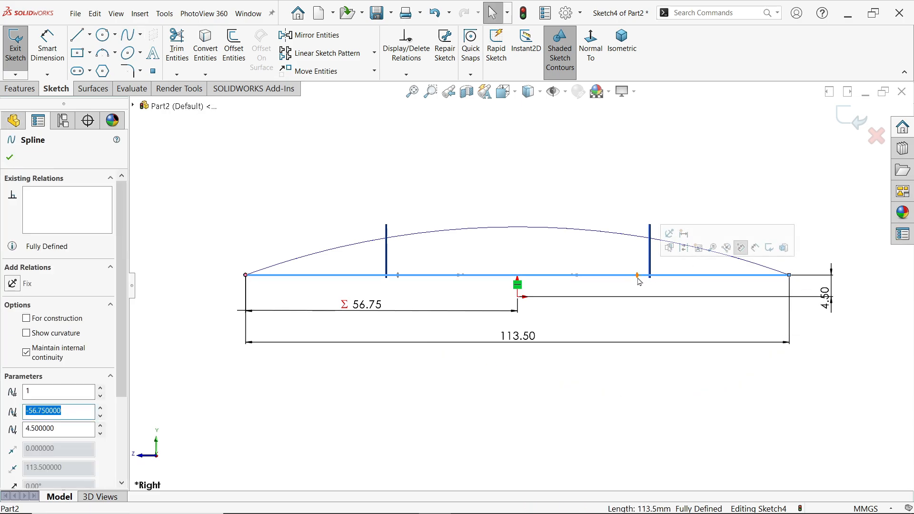
left_click_drag(642, 280, 657, 199)
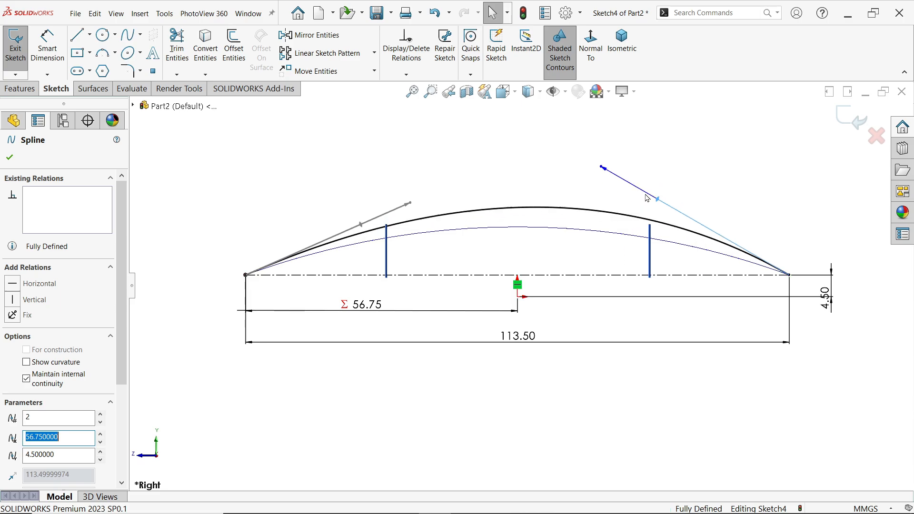
left_click_drag(360, 224, 351, 182)
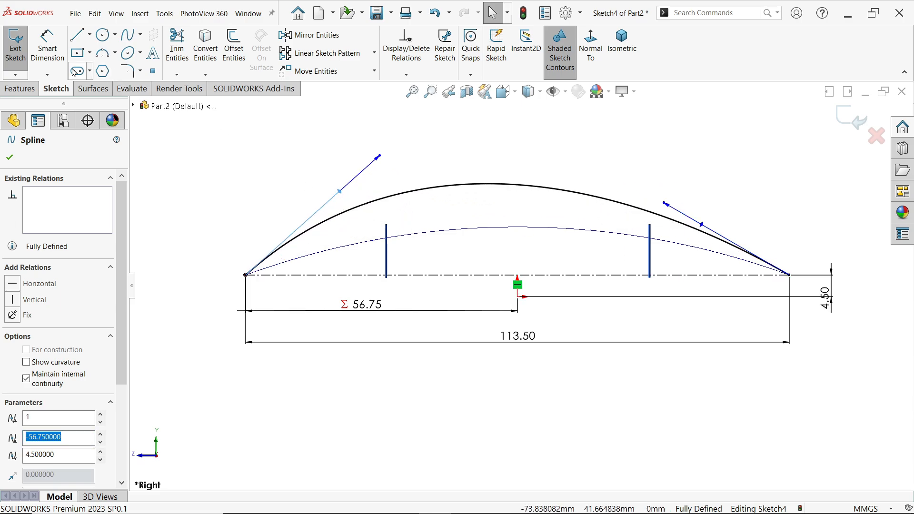
Dimension the angle between the spline's left tangent handle and the construction line to 45°
left_click(53, 52)
left_click(339, 193)
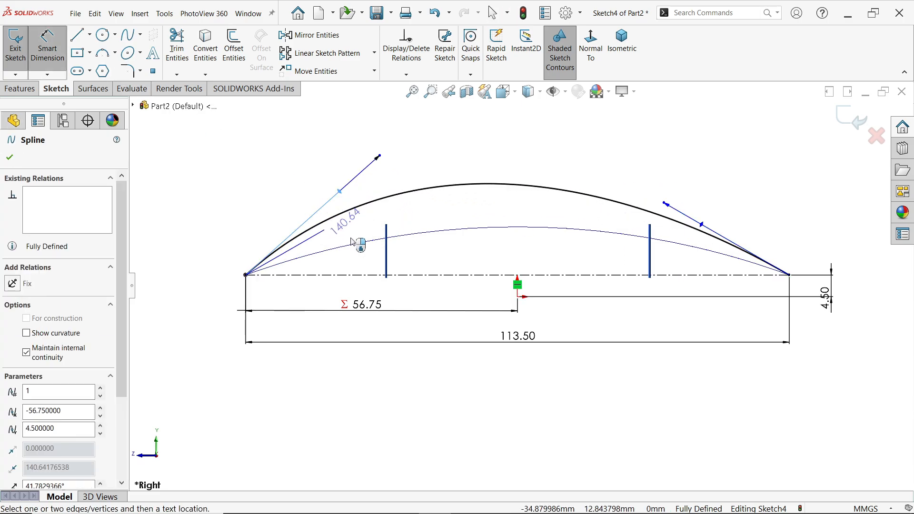
left_click(371, 275)
left_click(375, 256)
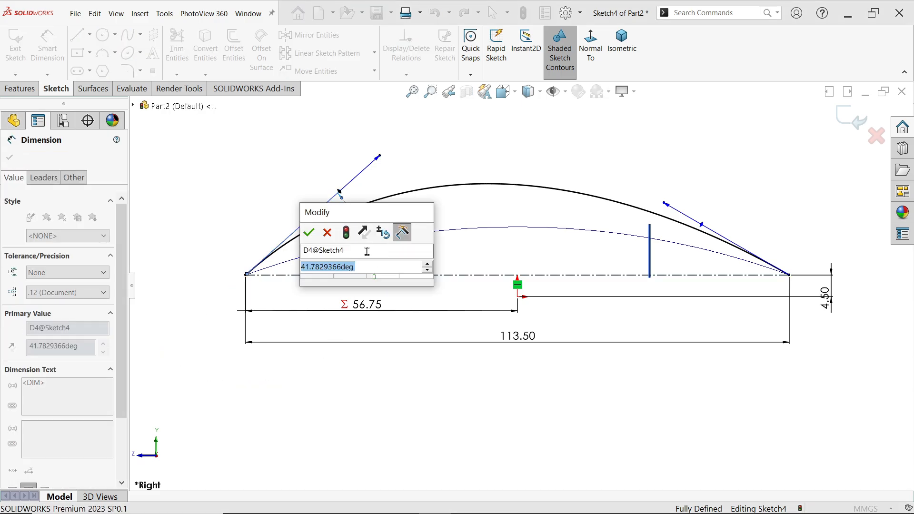
type("45")
left_click(308, 290)
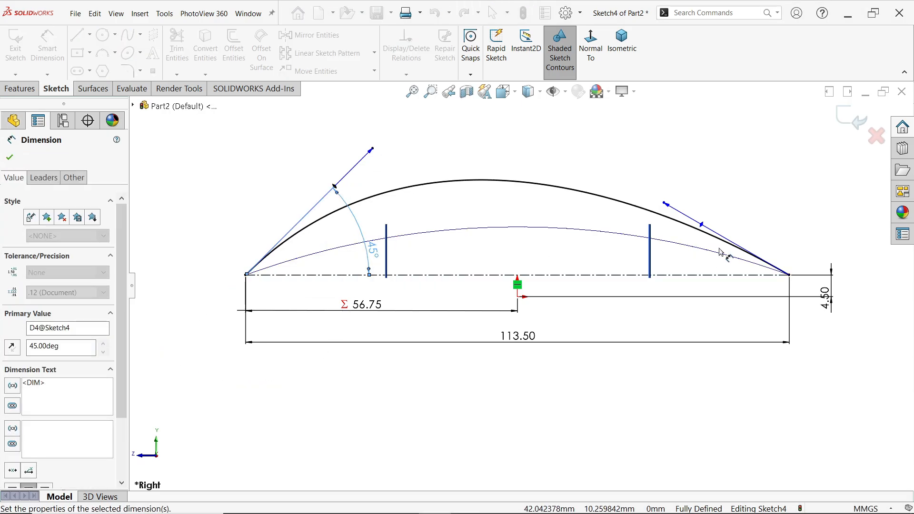
Dimension the angle between the spline's right tangent handle and the construction line to 45°
left_click(703, 224)
left_click(704, 275)
left_click(676, 265)
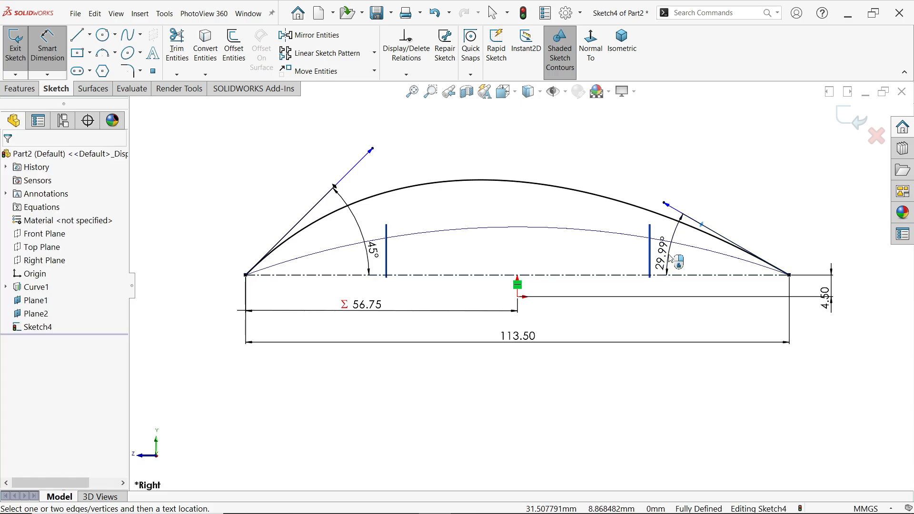
type("45")
left_click(611, 236)
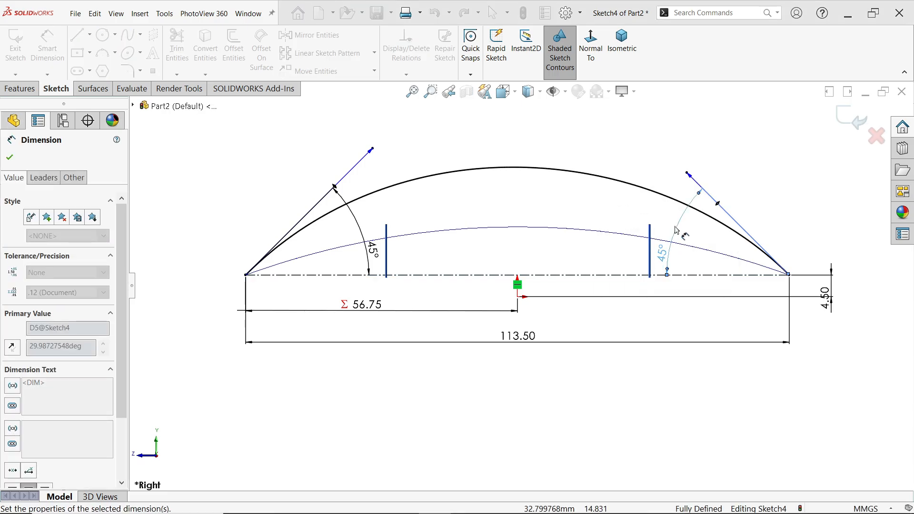
Dimension the tangent weight of the spline's right handle to 95 mm
left_click(692, 203)
left_click(718, 163)
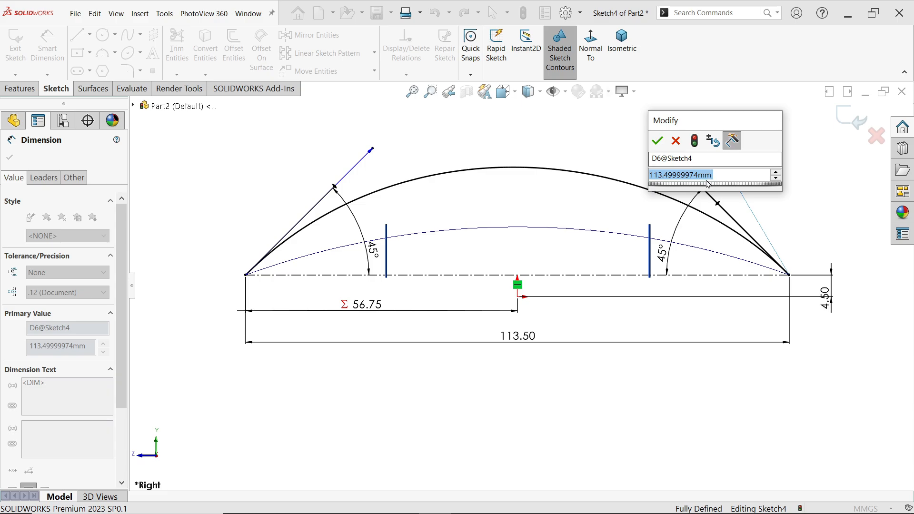
type("95")
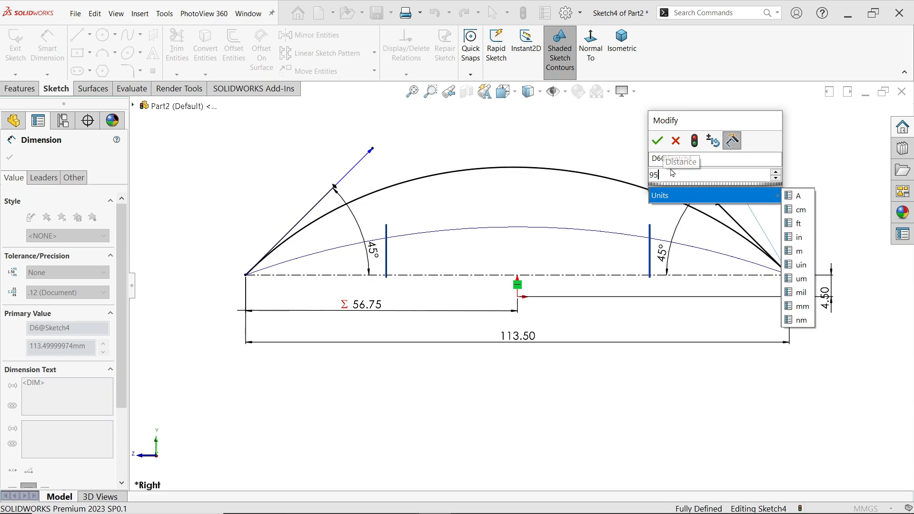
key("Return")
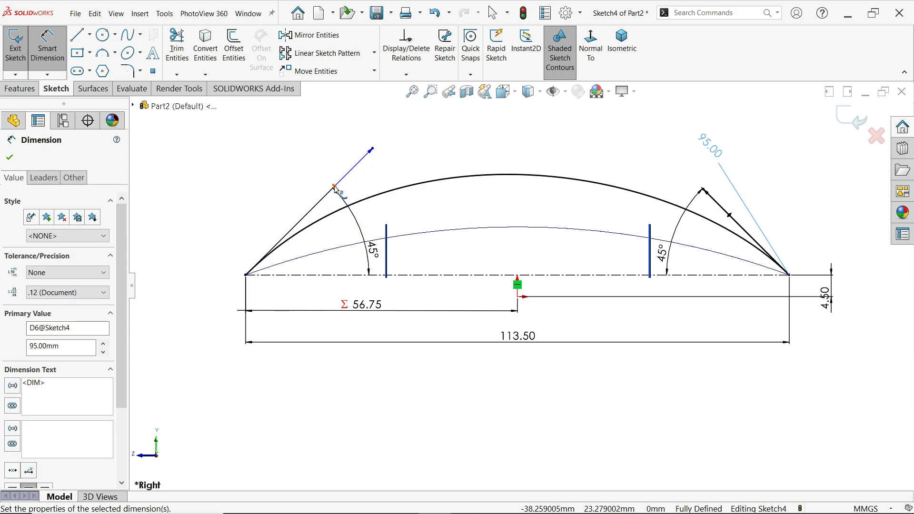
Dimension the tangent weight of the spline's left handle to 95 mm and finish the sketch
left_click(335, 186)
left_click(296, 164)
type("95")
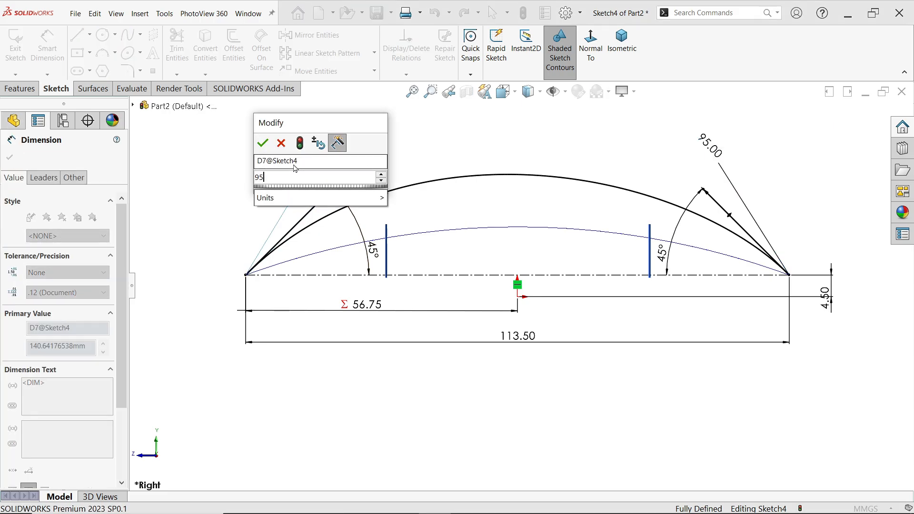
key("Return")
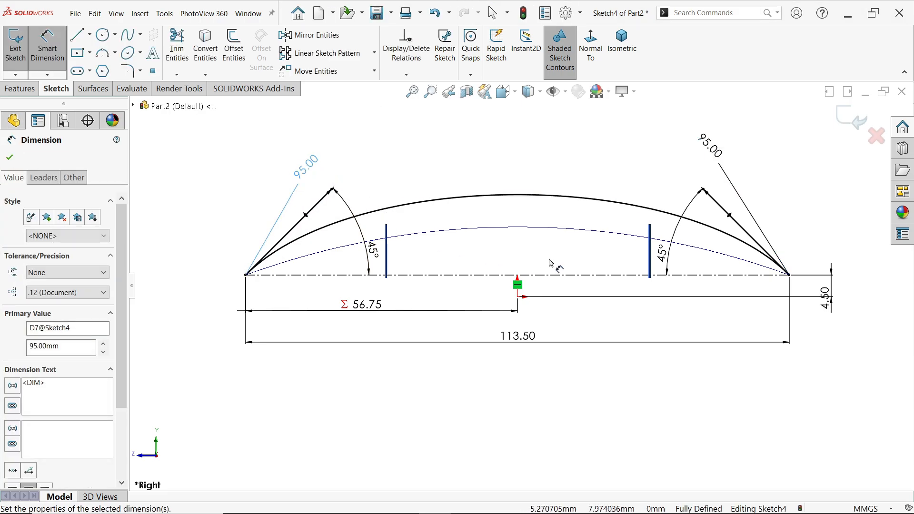
left_click(846, 117)
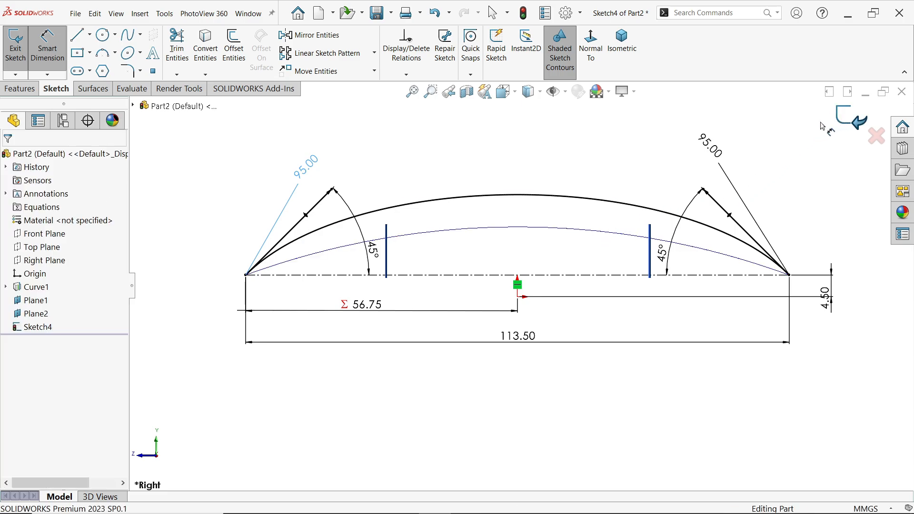
Start a sketch on the Front Plane and draw an upward-bowed three-point arc about 57 mm wide over the projected curve
left_click(692, 42)
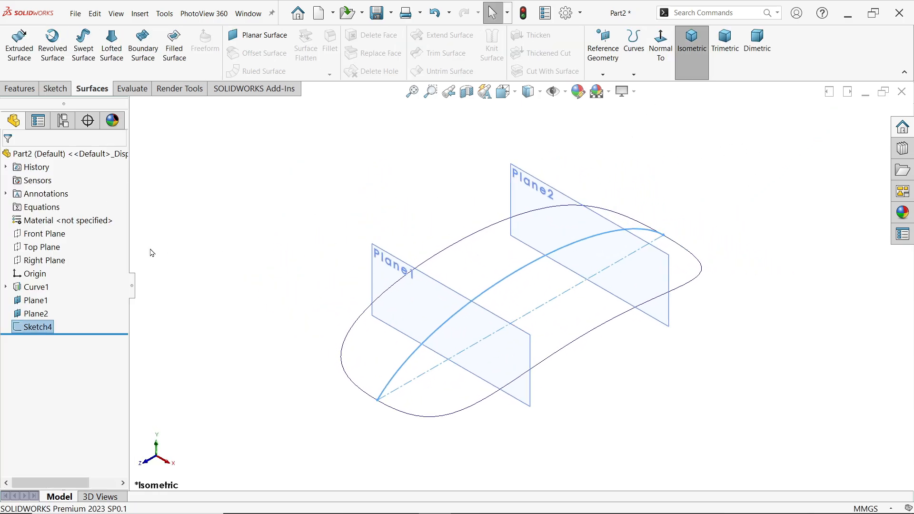
left_click(40, 236)
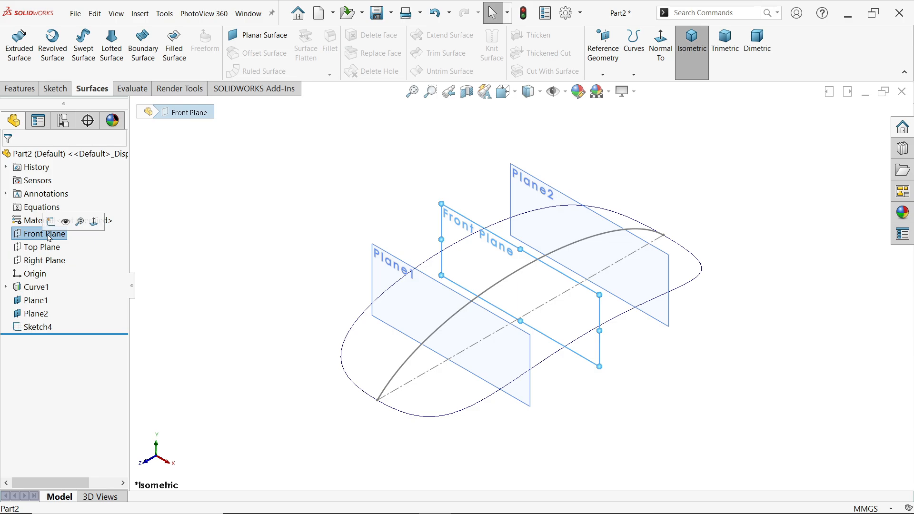
left_click(51, 221)
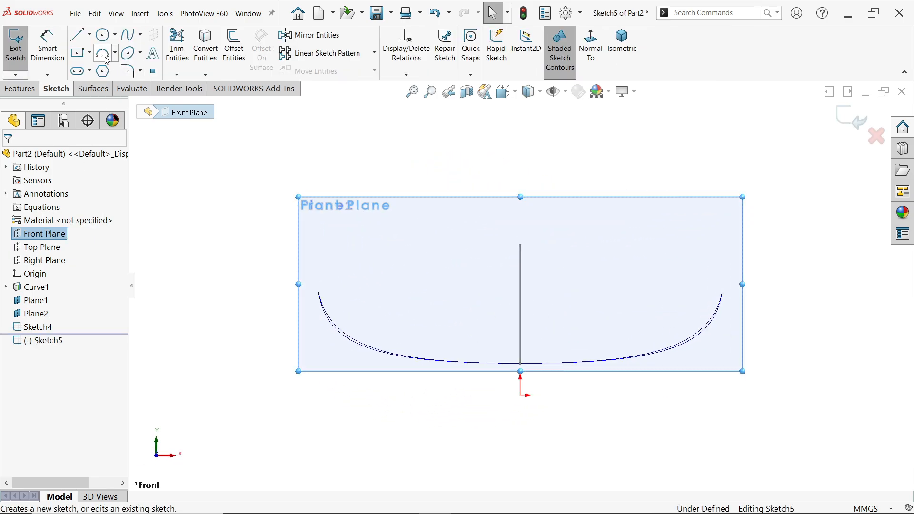
left_click(106, 58)
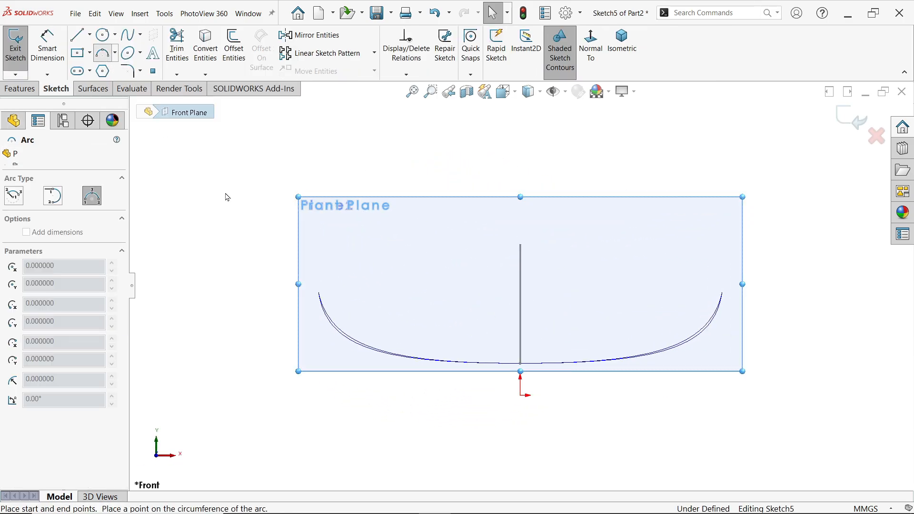
left_click(320, 292)
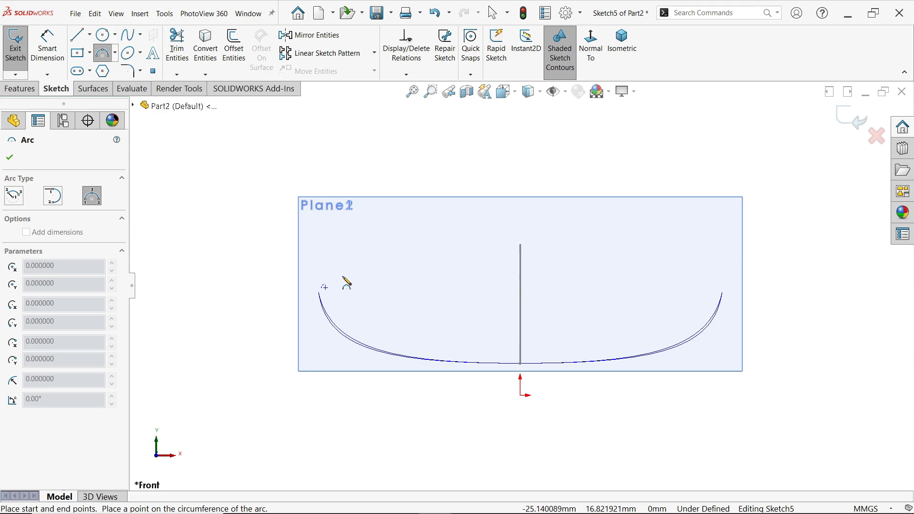
left_click(723, 285)
left_click(522, 234)
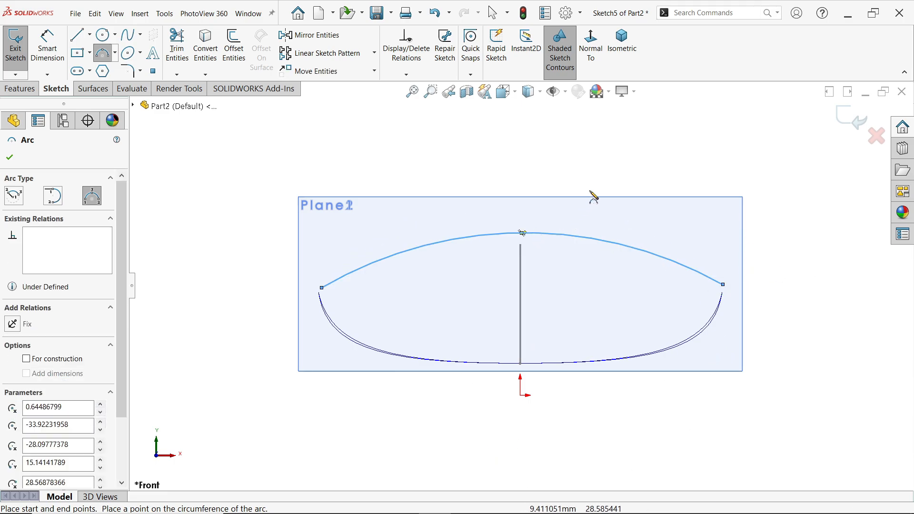
key("Escape")
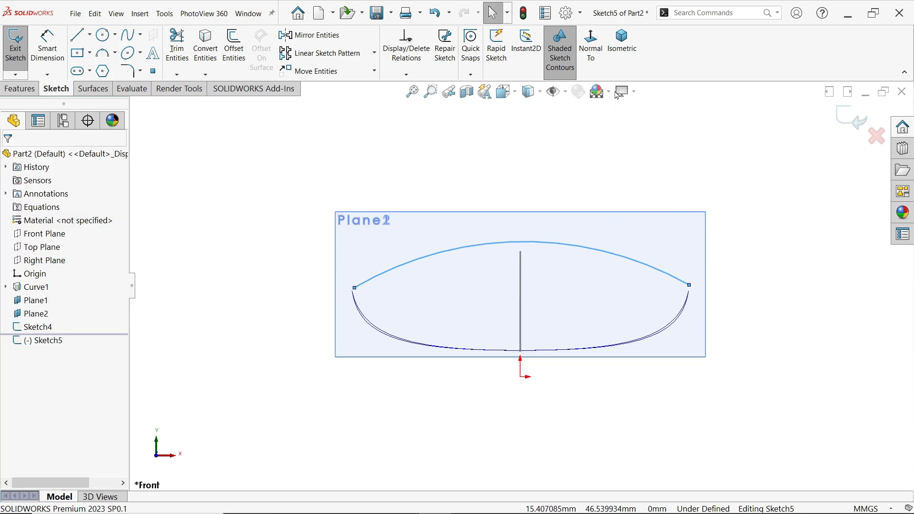
Add a Pierce relation between the arc's right endpoint and the projected curve
left_click(622, 43)
scroll(643, 336, "down", 3)
left_click(643, 333)
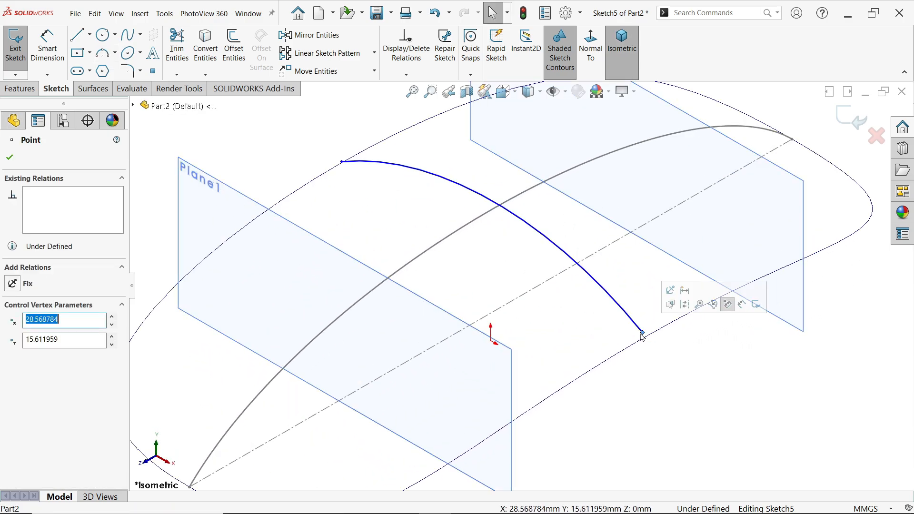
left_click(633, 348, "ctrl")
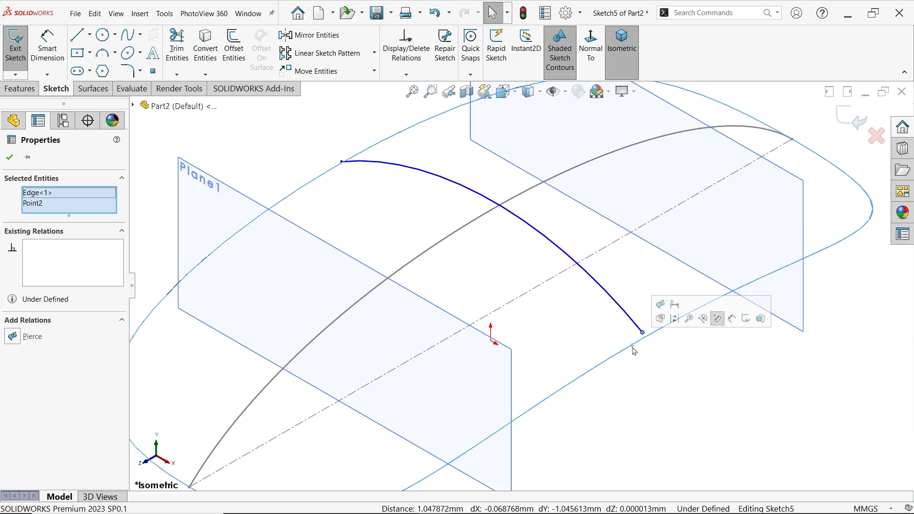
left_click(717, 318)
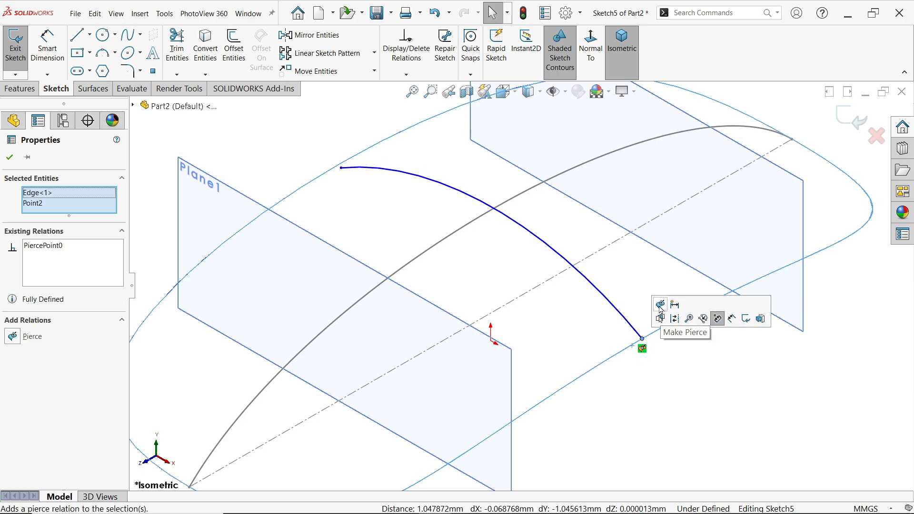
Add a Pierce relation between the arc's left endpoint and the projected curve
left_click(317, 178)
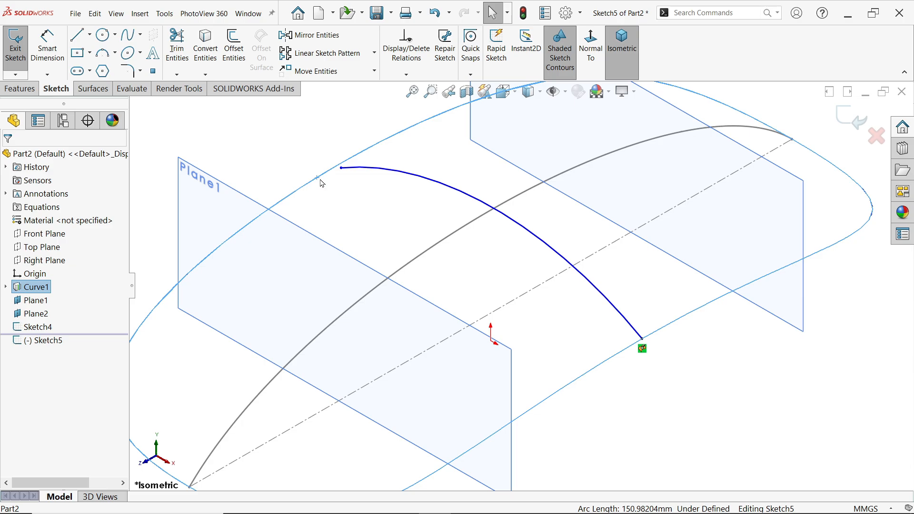
left_click(342, 168, "ctrl")
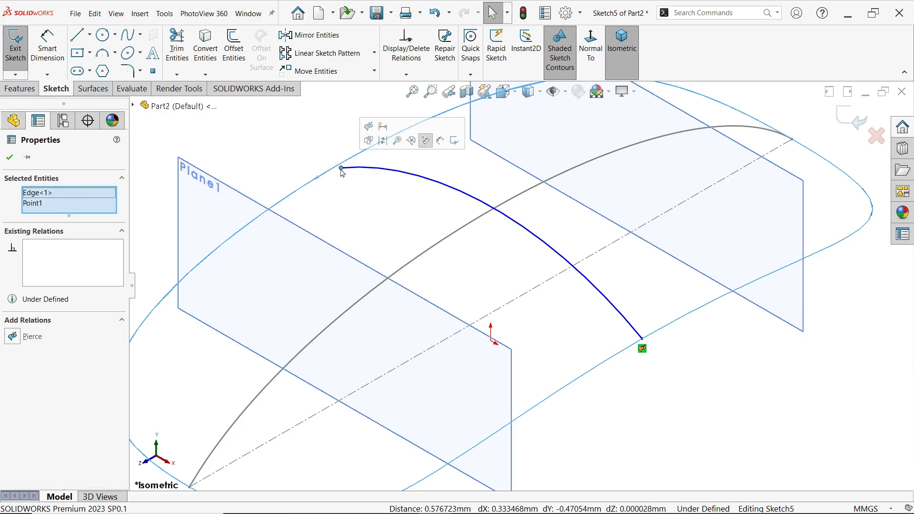
left_click(371, 134)
left_click(488, 237)
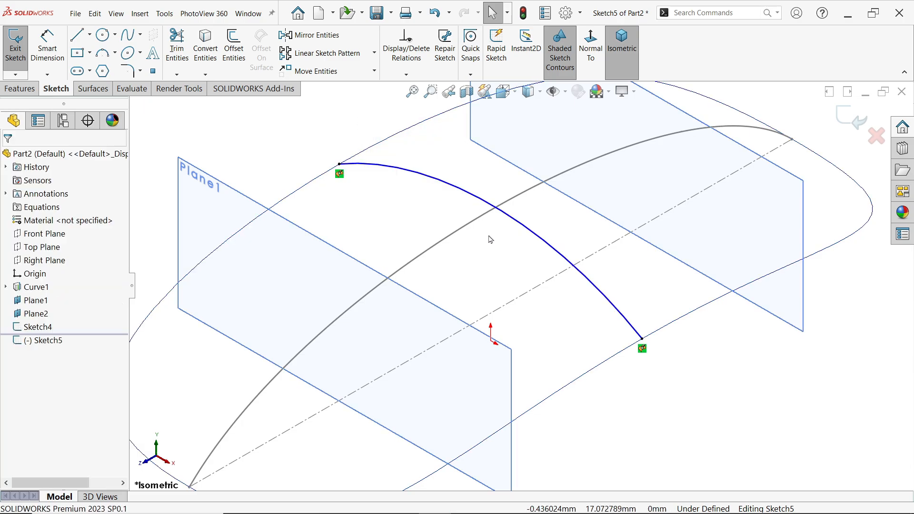
Pierce the arc's midpoint onto the spline in Sketch4 and finish the sketch
left_click(490, 207)
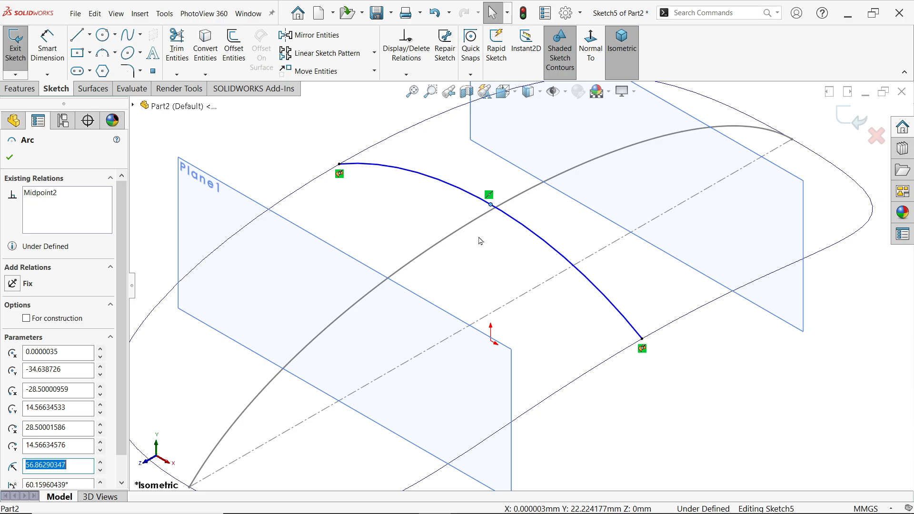
left_click(470, 223, "ctrl")
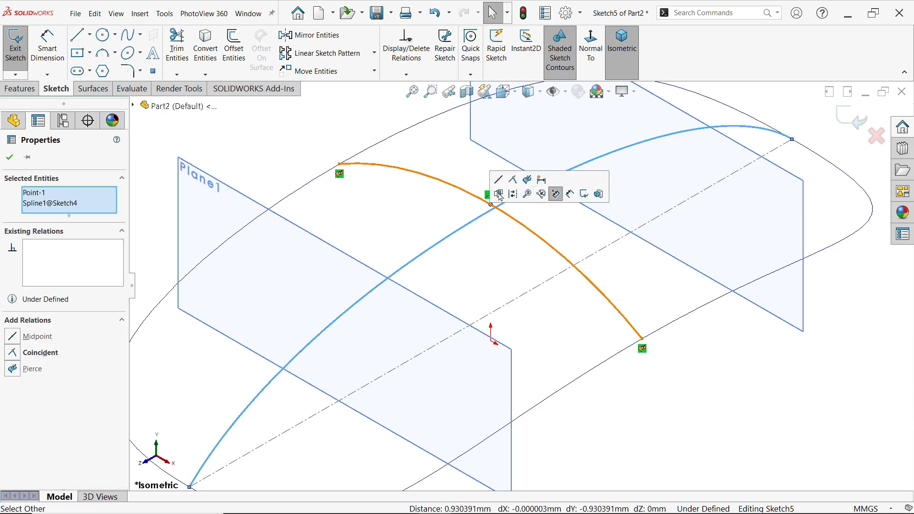
left_click(525, 182)
left_click(490, 247)
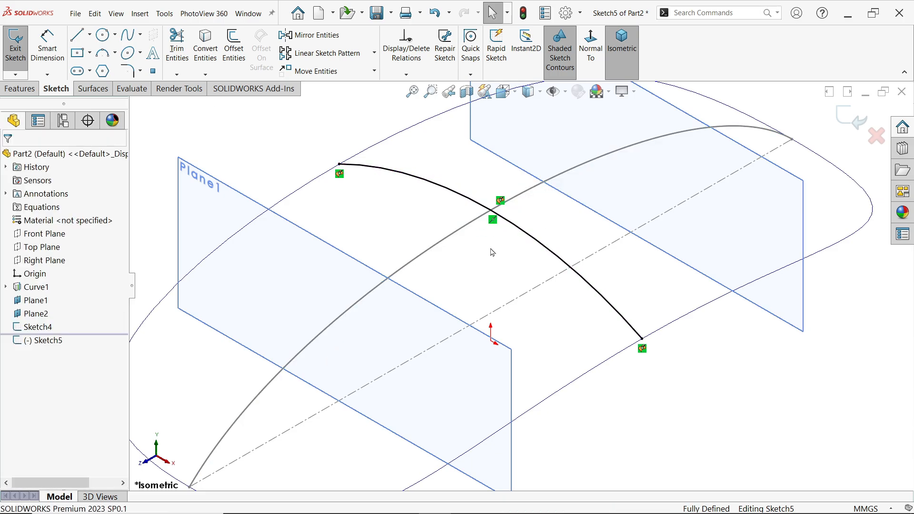
left_click(850, 121)
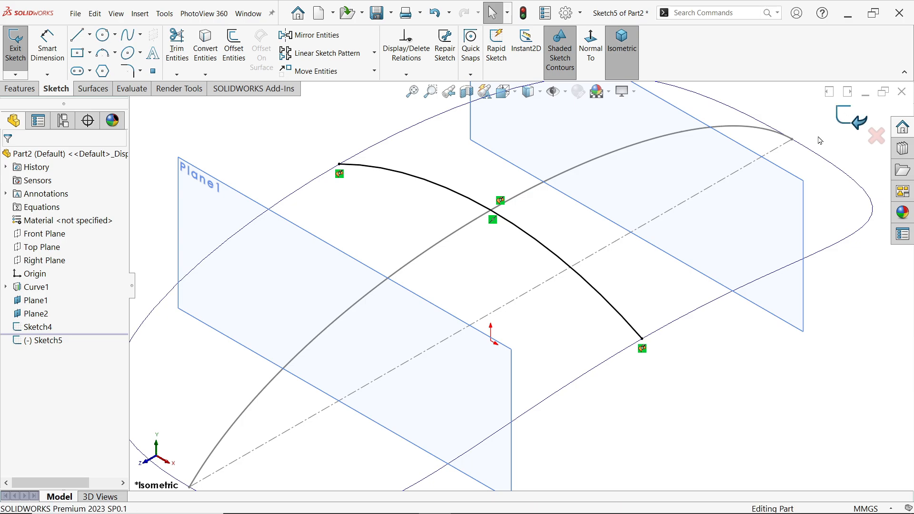
Start a sketch on Plane1 and draw an upward-bowed three-point arc about 53 mm wide below the Front Plane arc
left_click(503, 373)
left_click(544, 340)
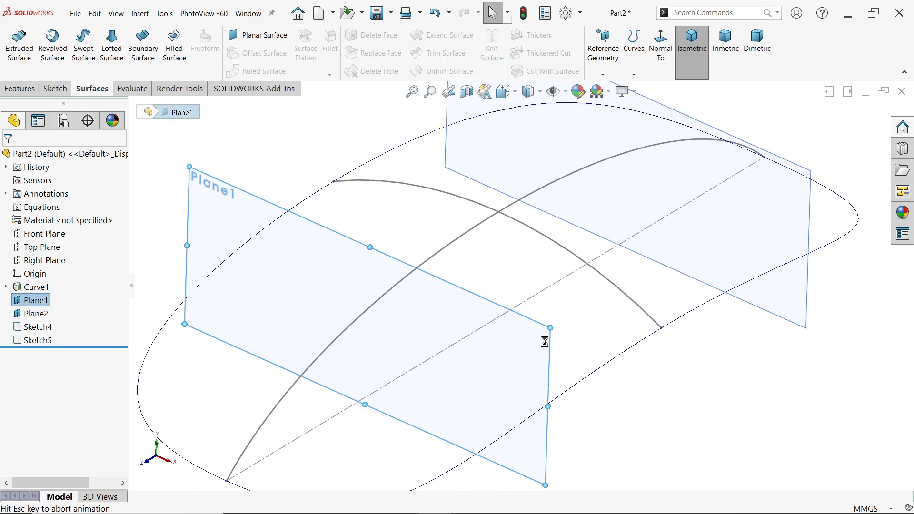
left_click(105, 59)
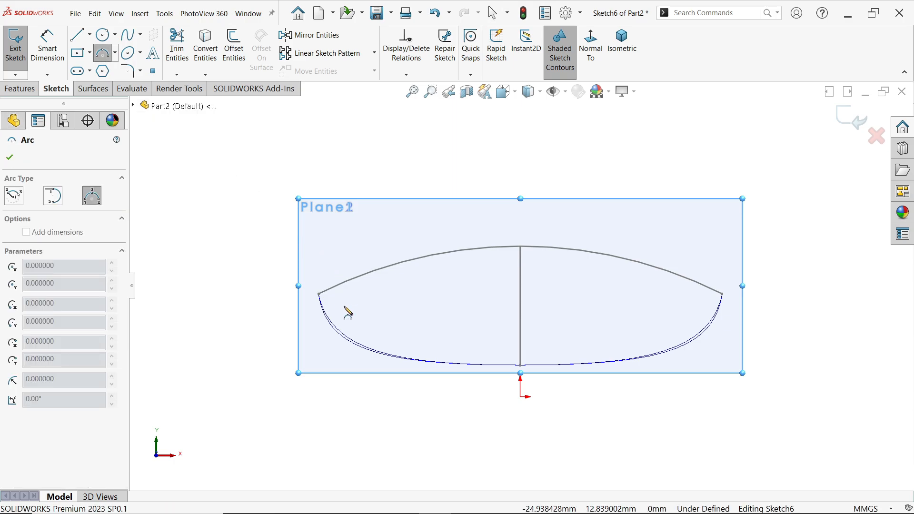
left_click(336, 314)
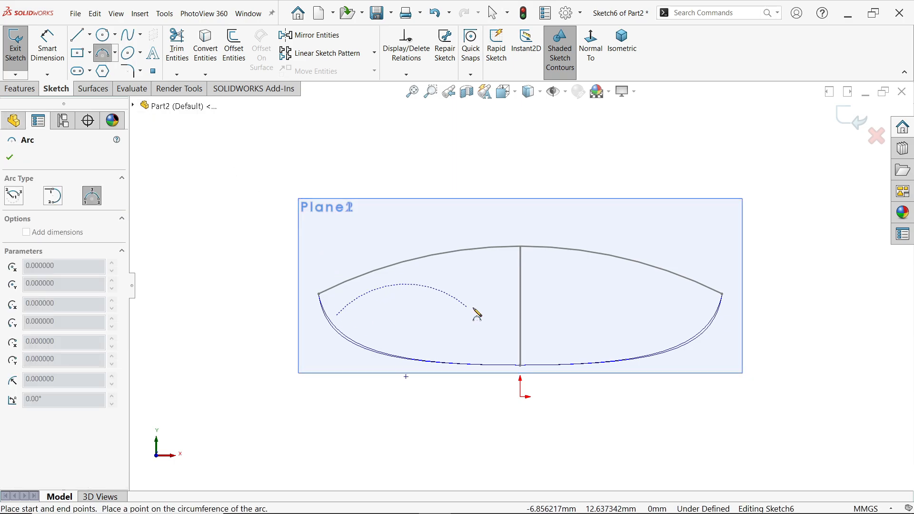
left_click(712, 302)
left_click(585, 274)
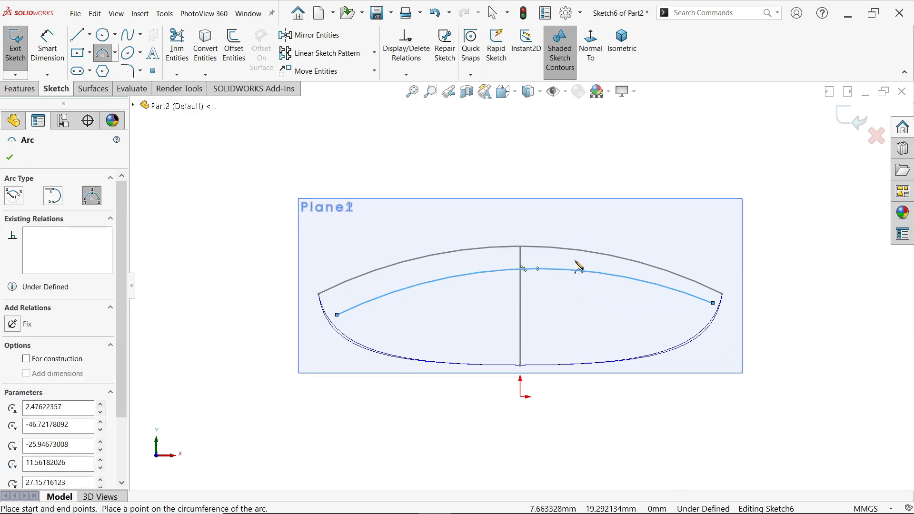
Add a Pierce relation between the Plane1 arc's right endpoint and the projected curve
key("Escape")
left_click(622, 44)
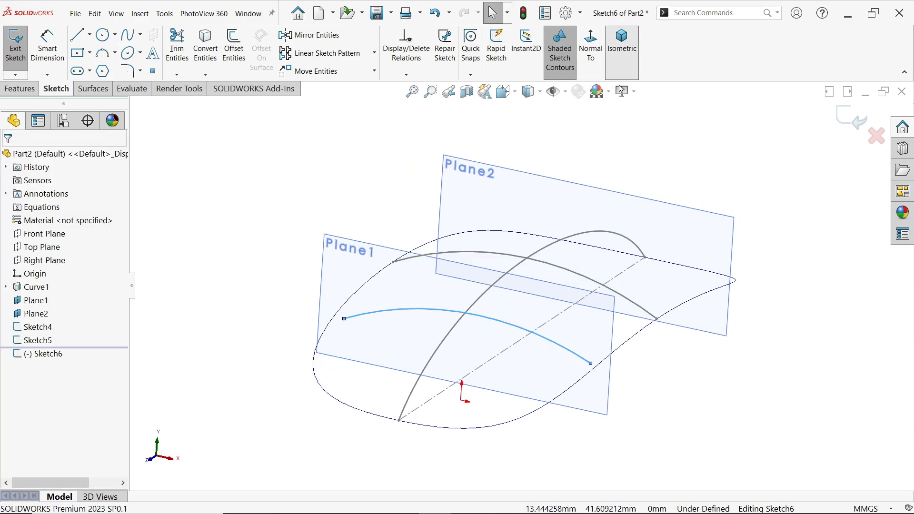
scroll(540, 373, "down", 5)
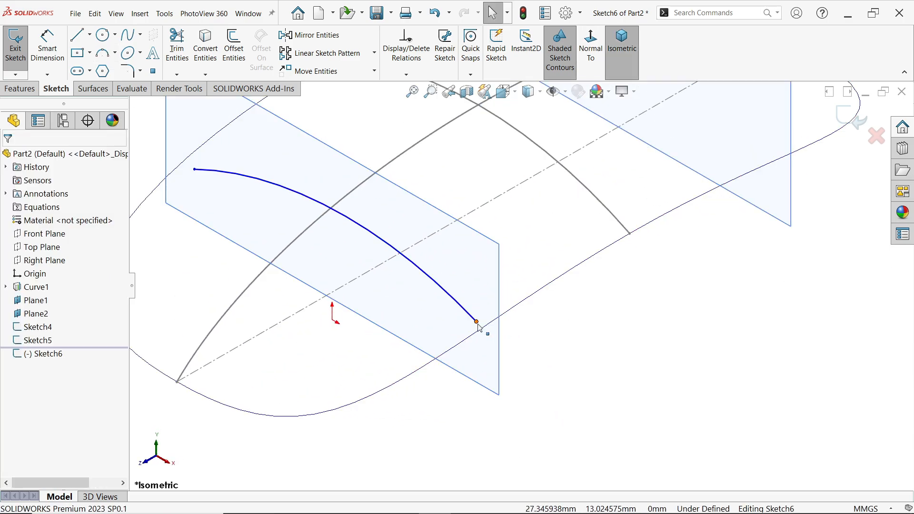
left_click(476, 323)
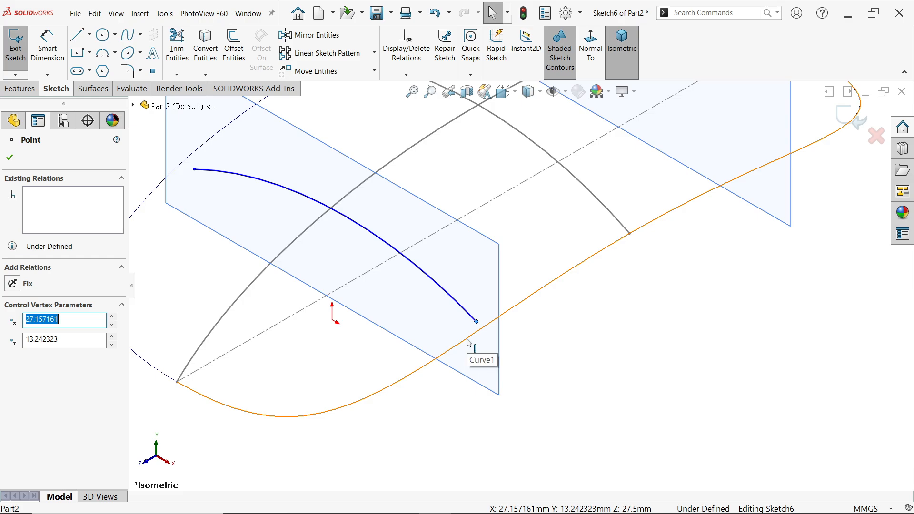
left_click(469, 343, "ctrl")
left_click(551, 310)
scroll(533, 327, "up", 2)
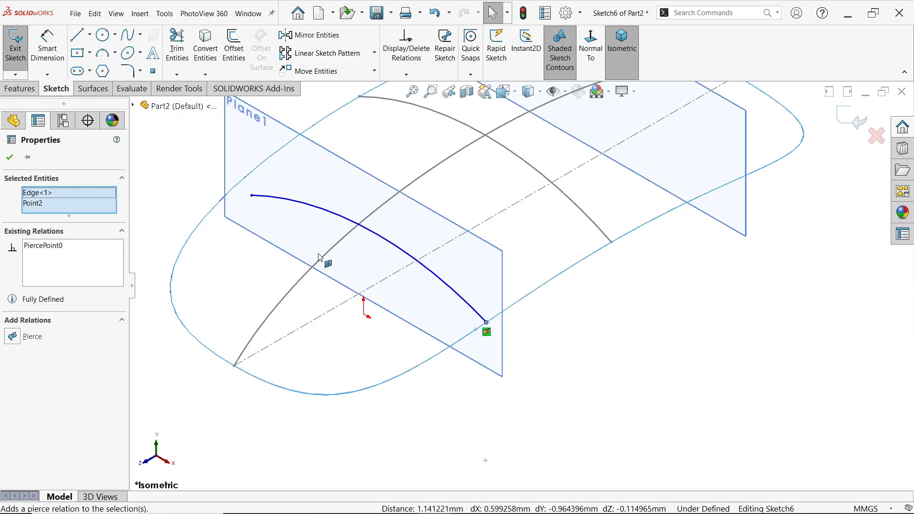
Add a Pierce relation between the Plane1 arc's left endpoint and the projected curve
scroll(319, 258, "down", 3)
left_click(383, 271)
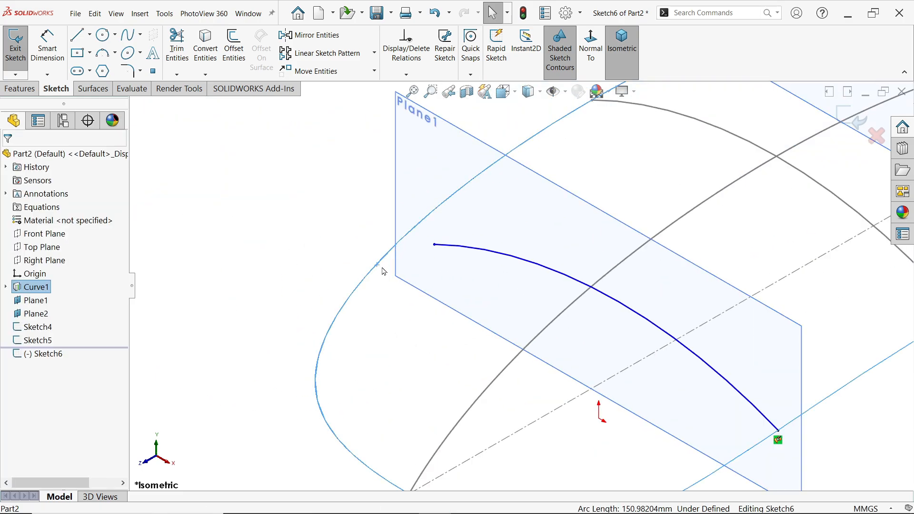
left_click(435, 245, "ctrl")
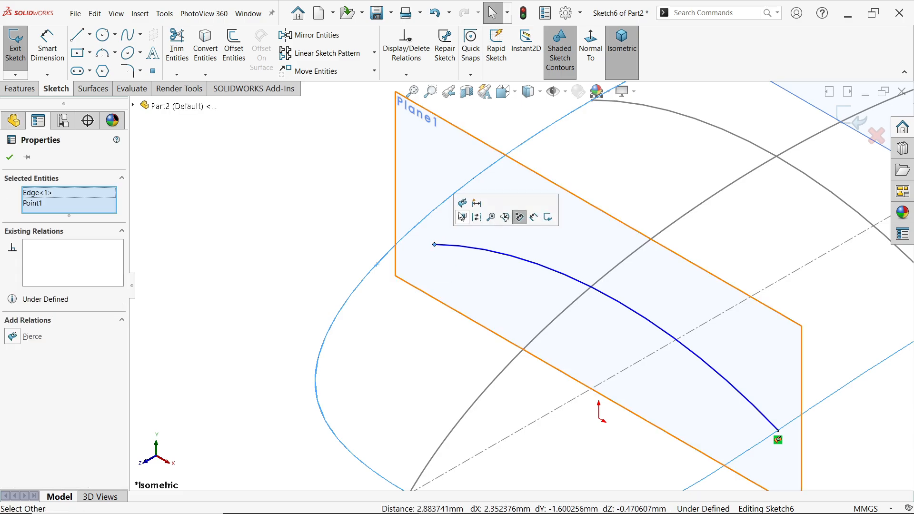
left_click(519, 217)
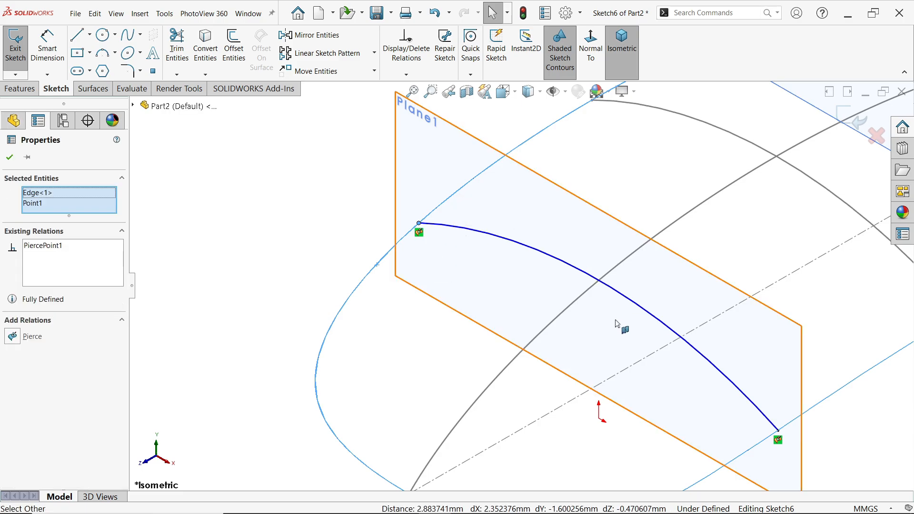
Pierce the Plane1 arc's midpoint onto the spline in Sketch4 and finish the sketch
left_click(599, 283)
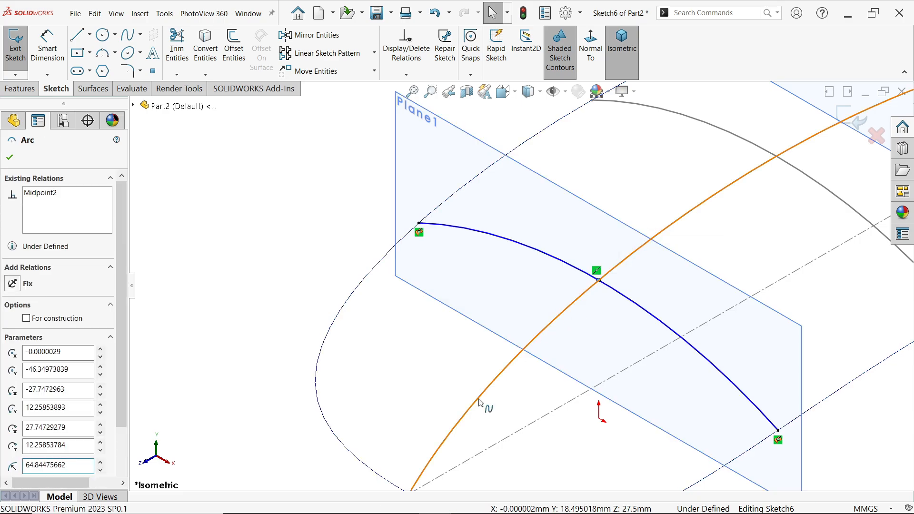
left_click(479, 401, "ctrl")
left_click(535, 357)
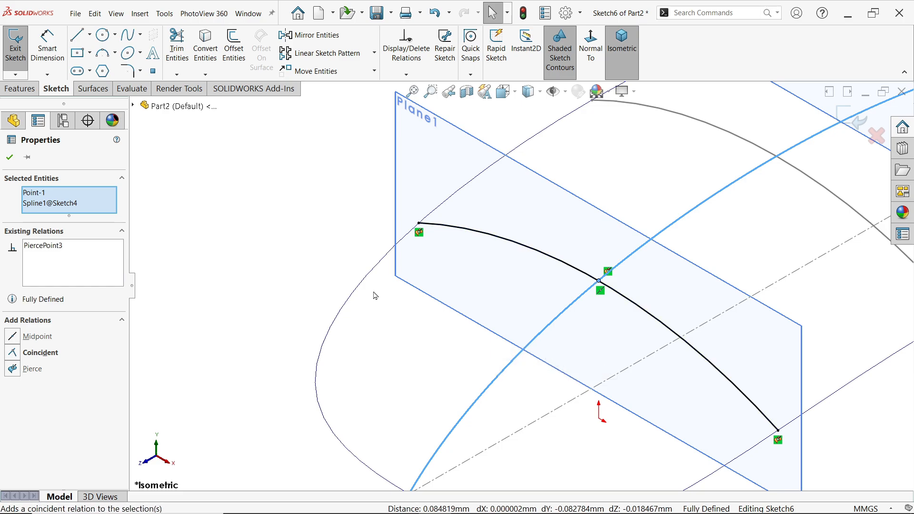
left_click(253, 261)
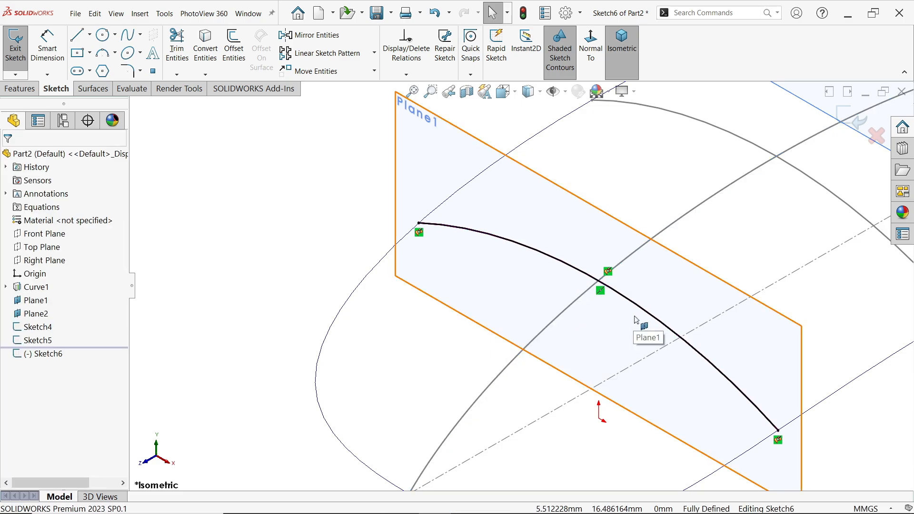
scroll(739, 182, "up", 4)
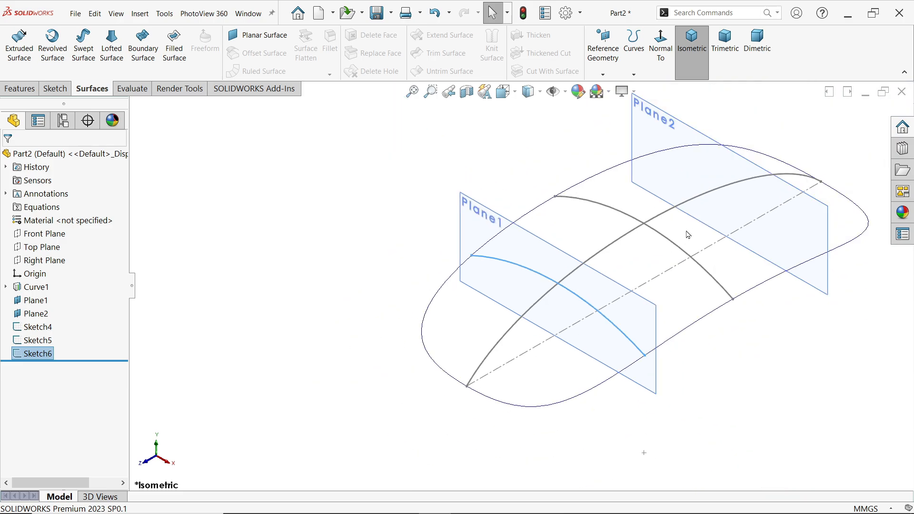
Start a sketch on Plane2 and draw an upward-bowed three-point arc about 55 mm wide between the Front Plane and Plane1 arcs
scroll(724, 204, "down", 1)
left_click(688, 128)
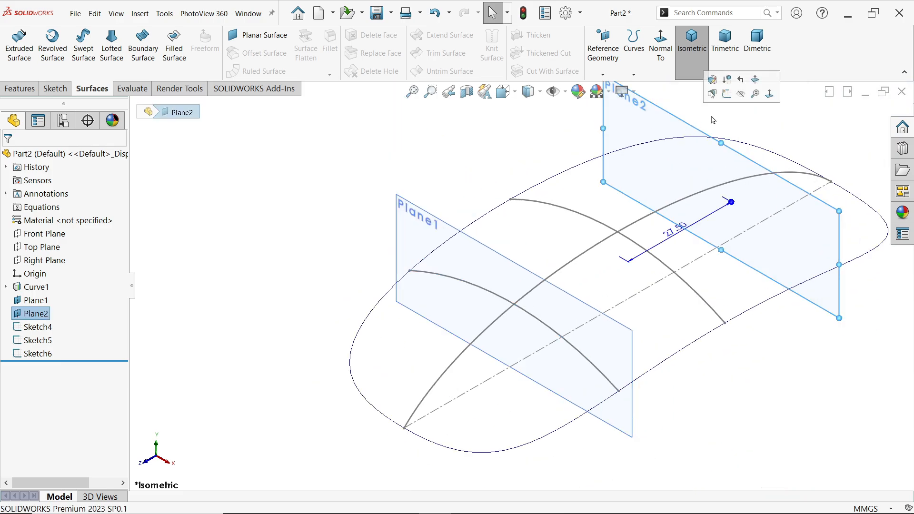
left_click(726, 93)
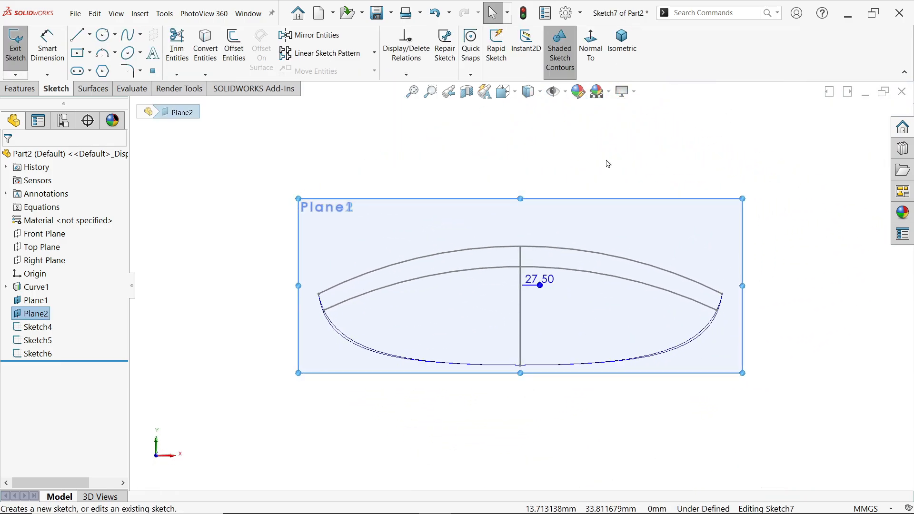
left_click(102, 52)
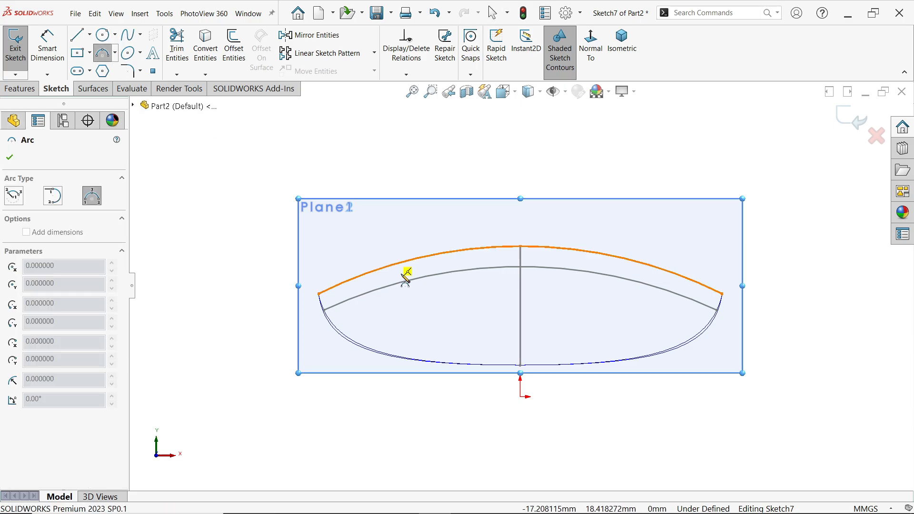
scroll(373, 274, "up", 3)
left_click(291, 332)
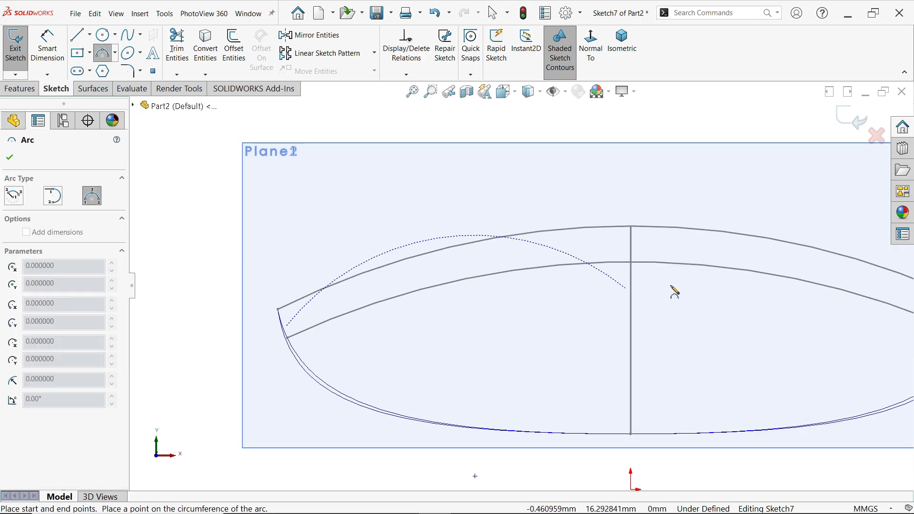
scroll(671, 292, "down", 2)
left_click(837, 315)
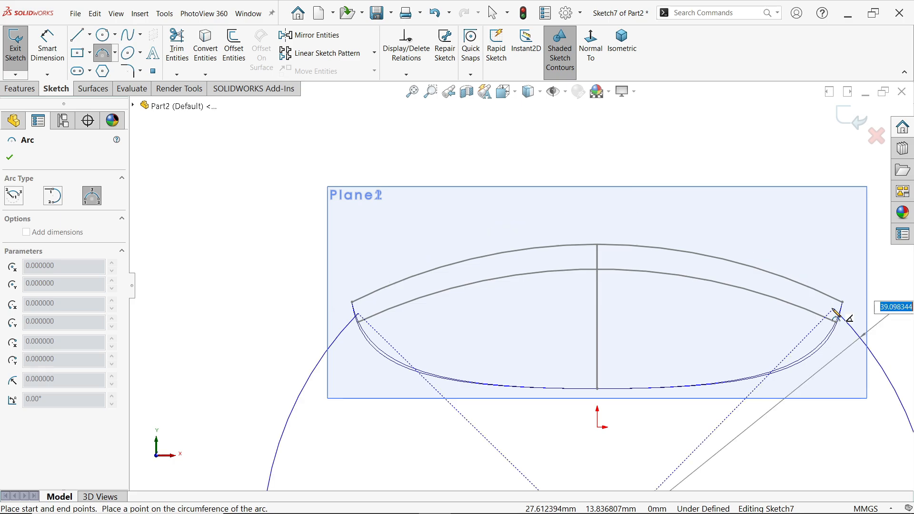
left_click(766, 291)
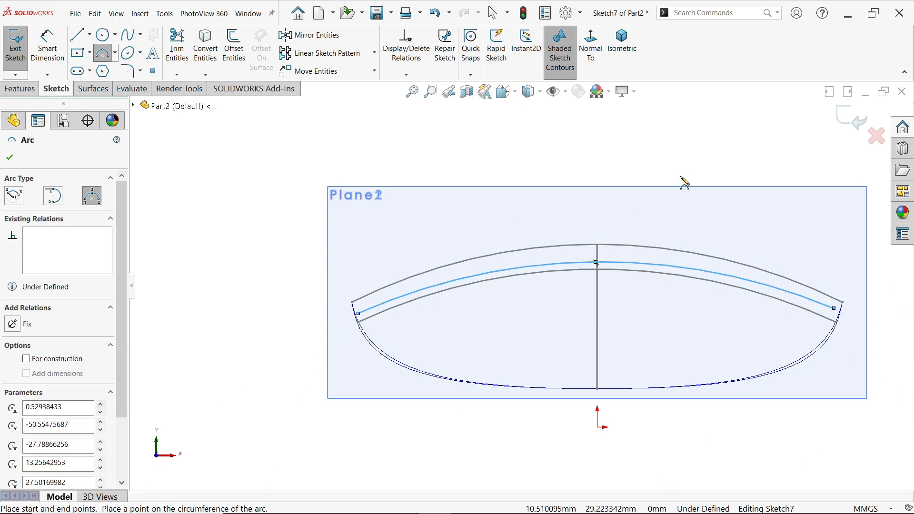
Place a sketch point at the midpoint of the Plane2 arc
left_click(622, 42)
right_click(709, 139)
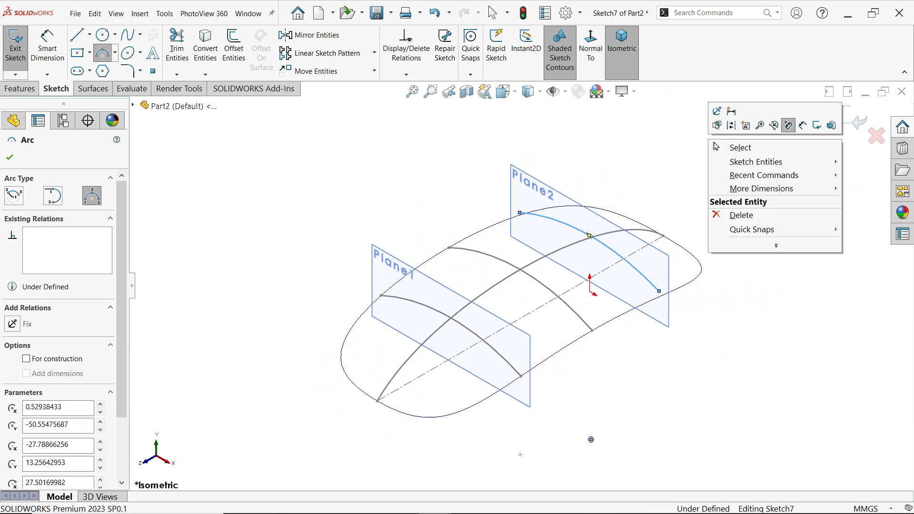
left_click(730, 147)
scroll(637, 245, "up", 2)
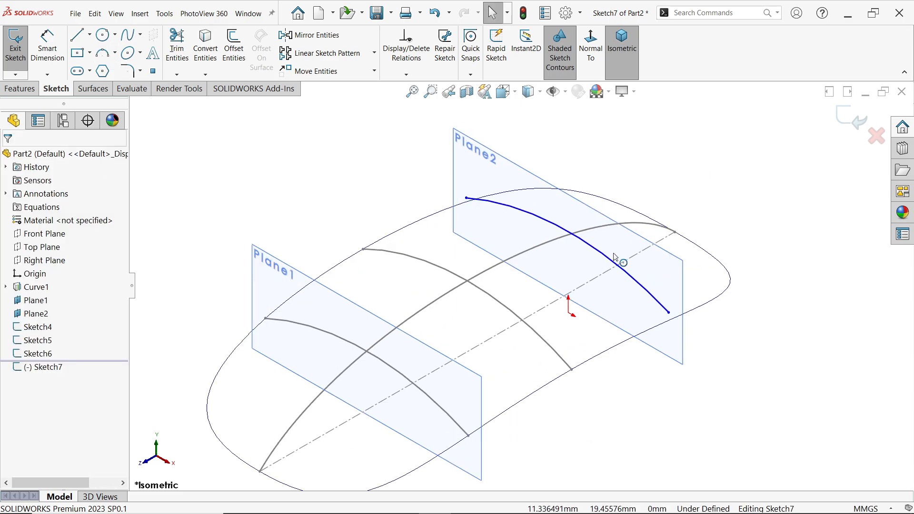
left_click(152, 72)
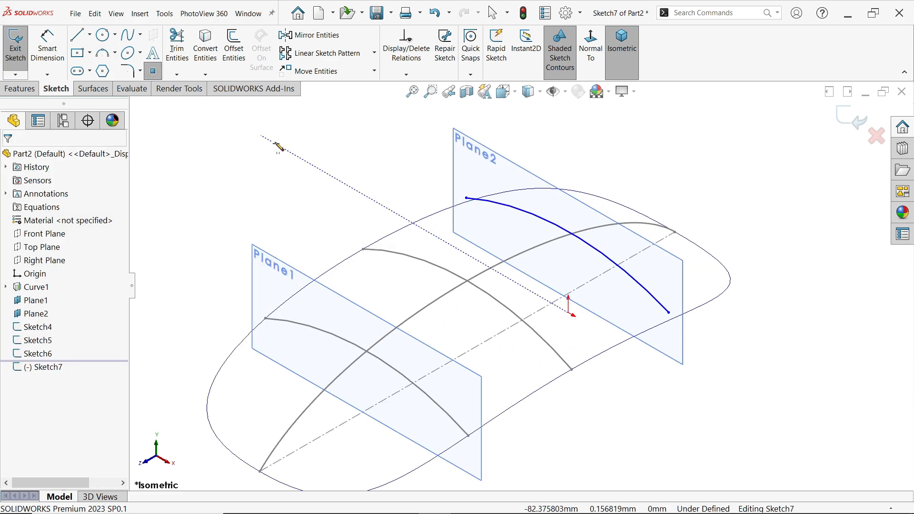
left_click(560, 228)
key("Escape")
Add a Pierce relation between the Plane2 arc's midpoint and the spline in Sketch4
scroll(565, 245, "down", 3)
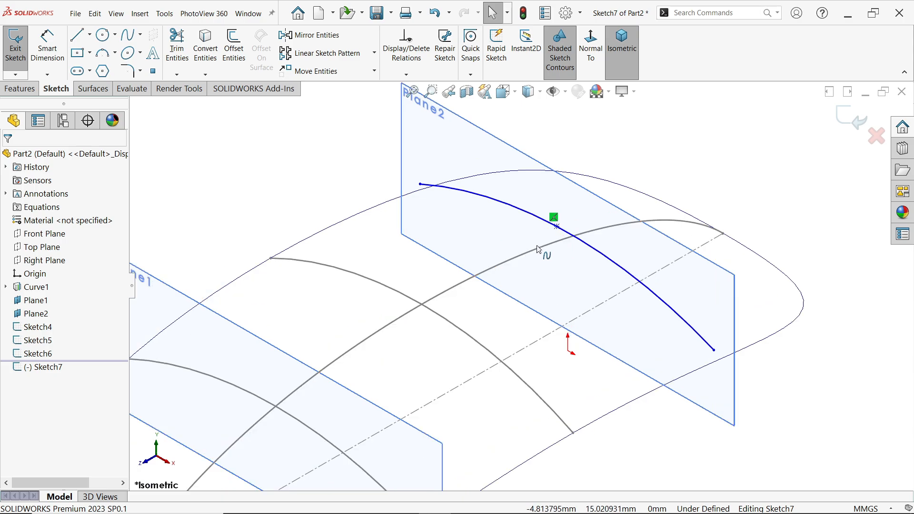
left_click(457, 287)
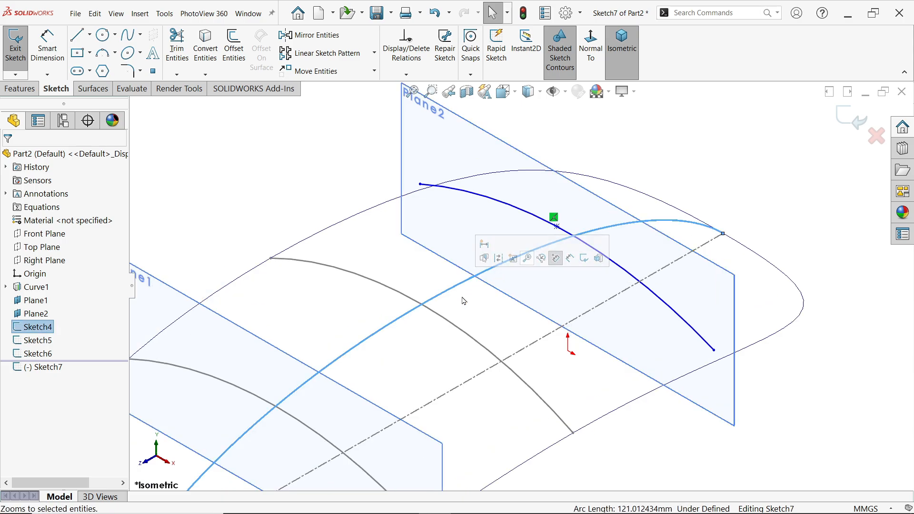
left_click(557, 227, "ctrl")
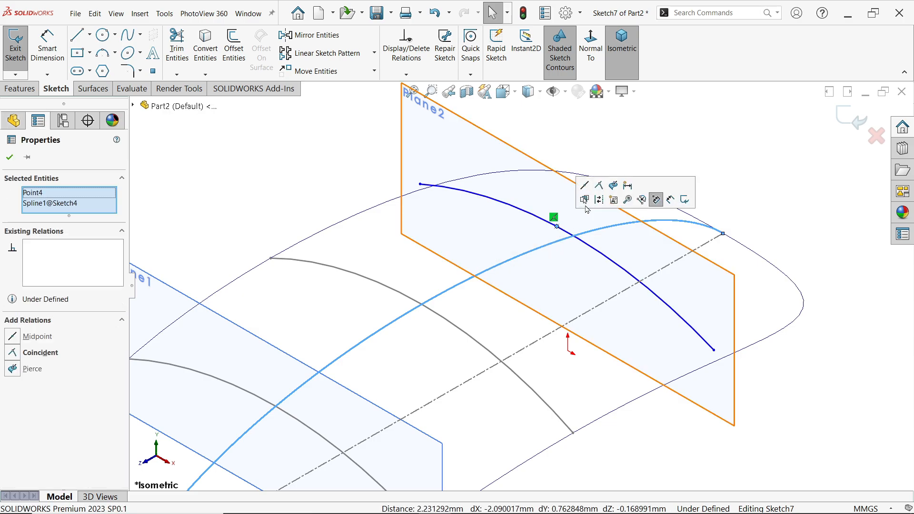
left_click(614, 186)
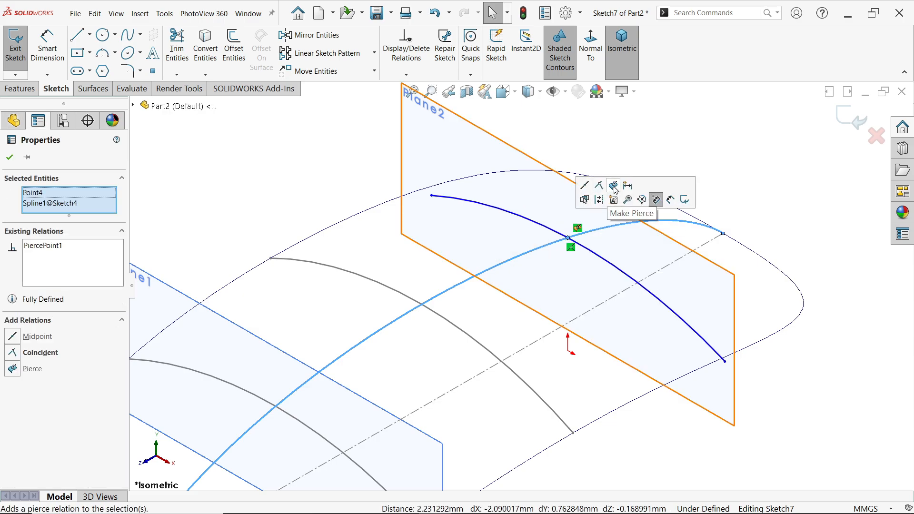
left_click(746, 366)
Add a Pierce relation between the Plane2 arc's right endpoint and the projected curve
left_click(724, 362)
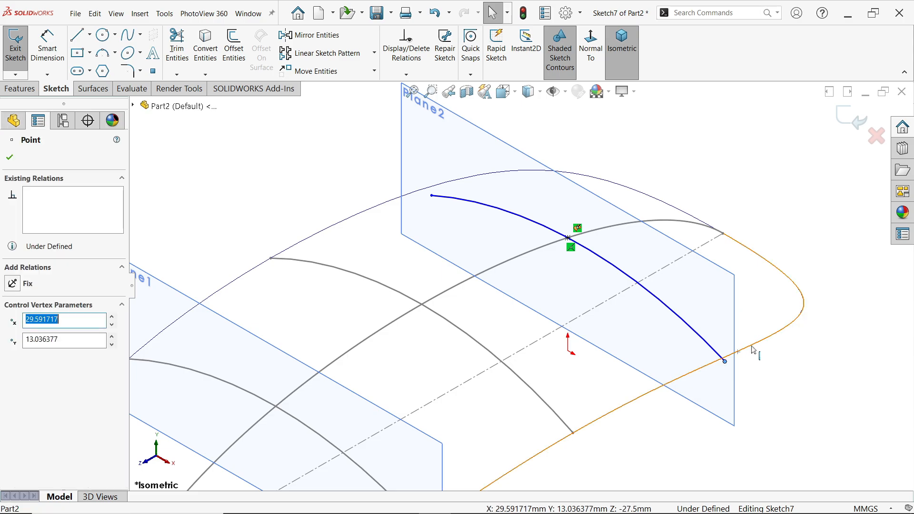
left_click(754, 348, "ctrl")
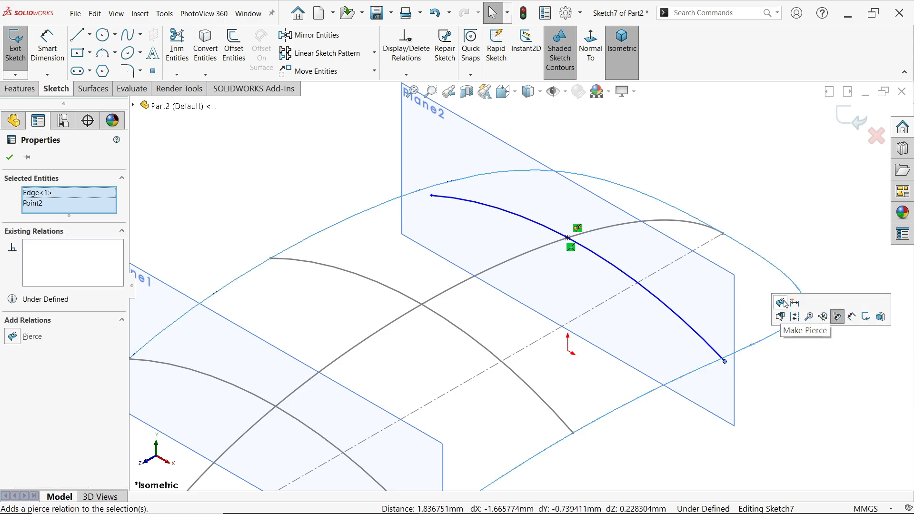
left_click(835, 316)
Pierce the Plane2 arc's left endpoint onto the projected curve and finish the sketch
left_click(380, 210)
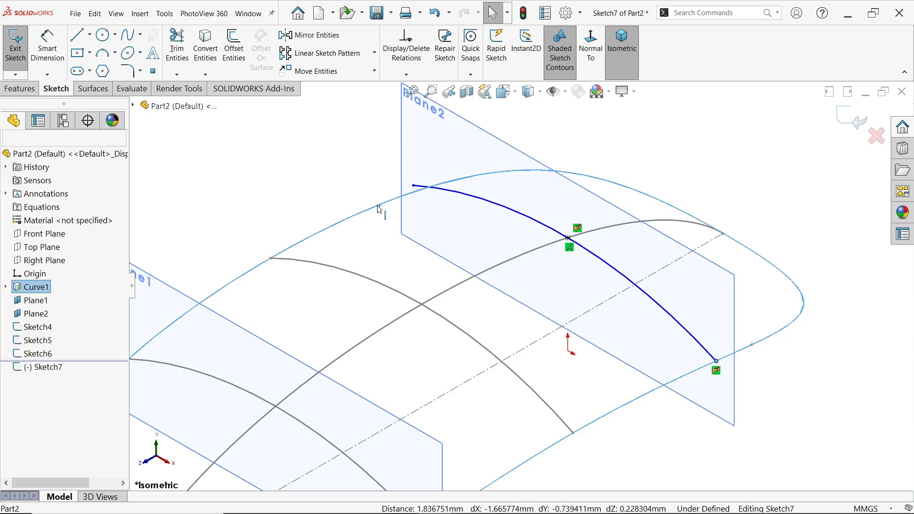
left_click(413, 185, "ctrl")
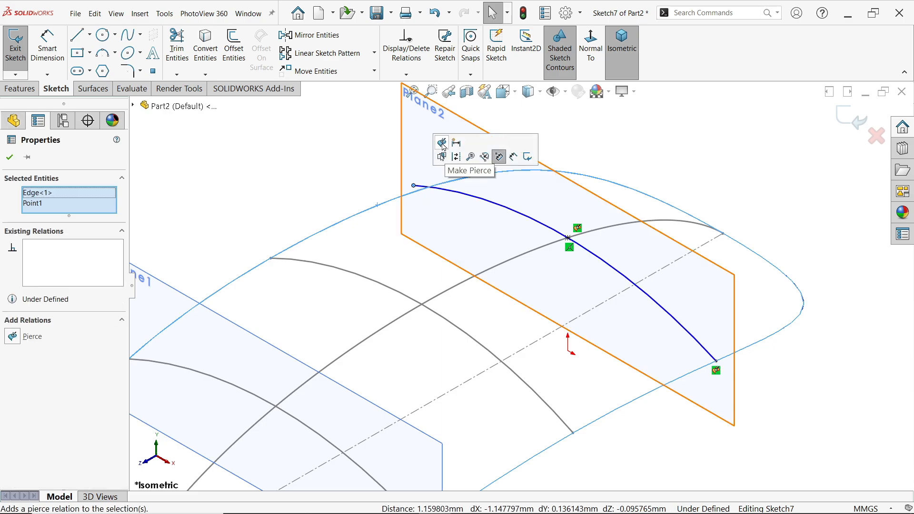
left_click(441, 157)
left_click(355, 173)
key("f")
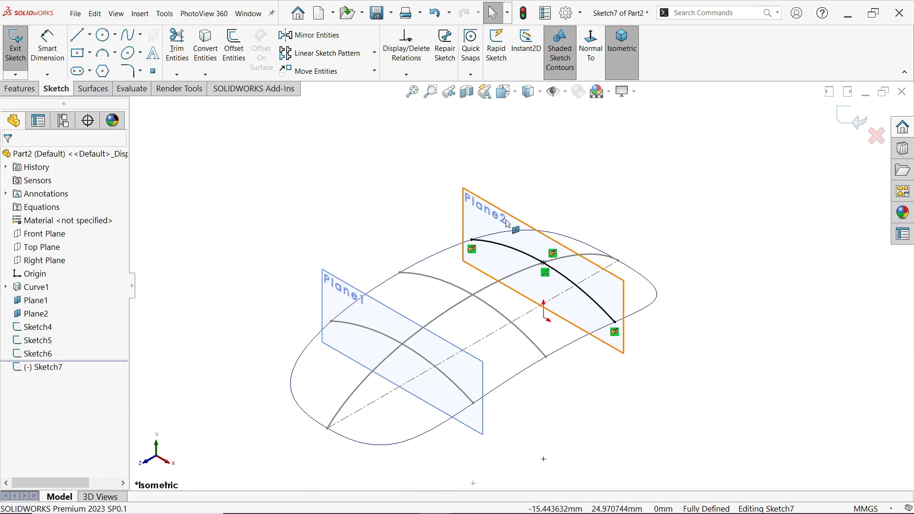
left_click(843, 120)
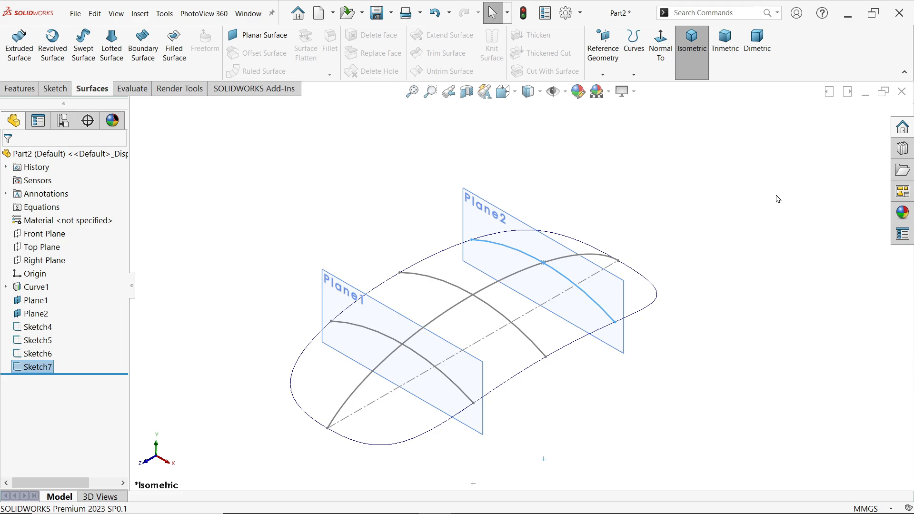
Hide Plane2 and Plane1 so that only the curve and sketches remain displayed
left_click(627, 357)
left_click(677, 321)
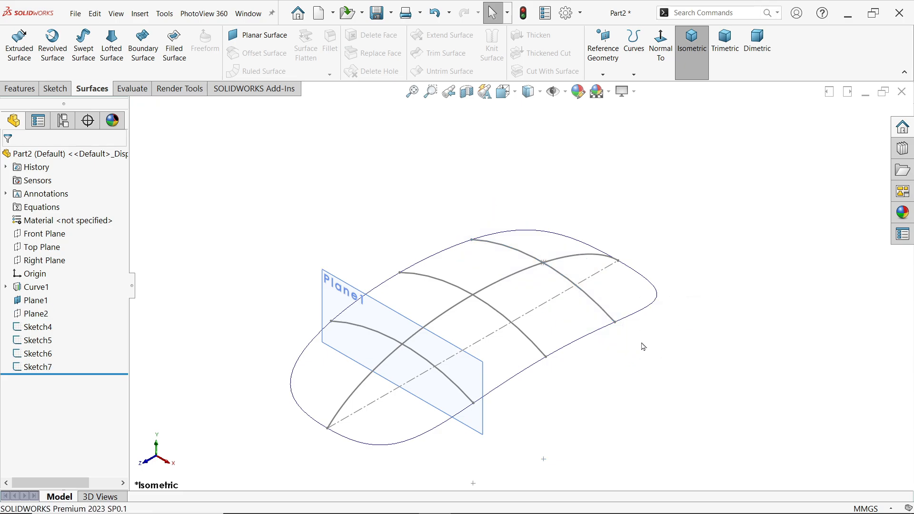
left_click(484, 423)
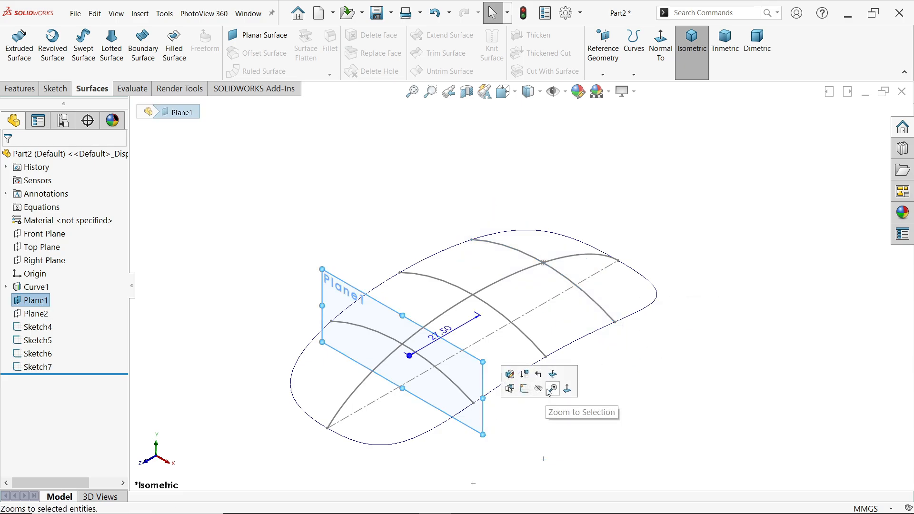
left_click(537, 391)
scroll(483, 409, "down", 3)
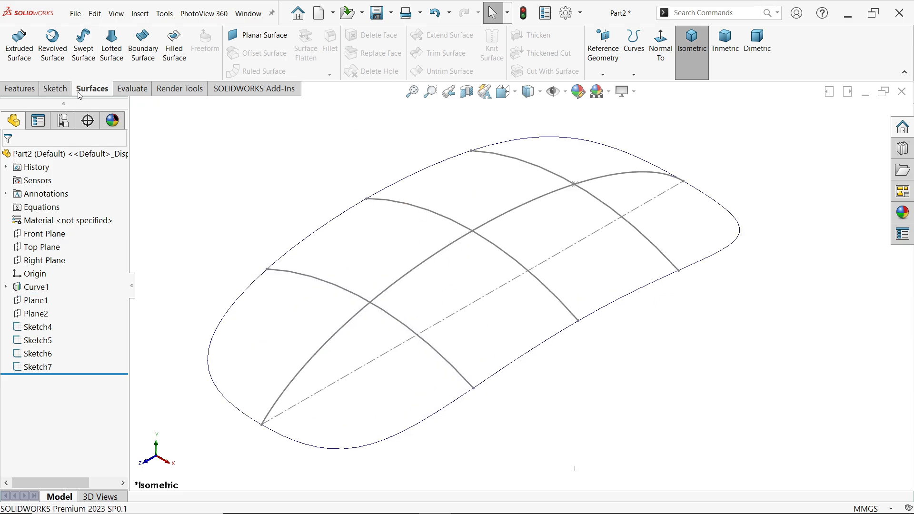
right_click(95, 91)
mouse_move(114, 123)
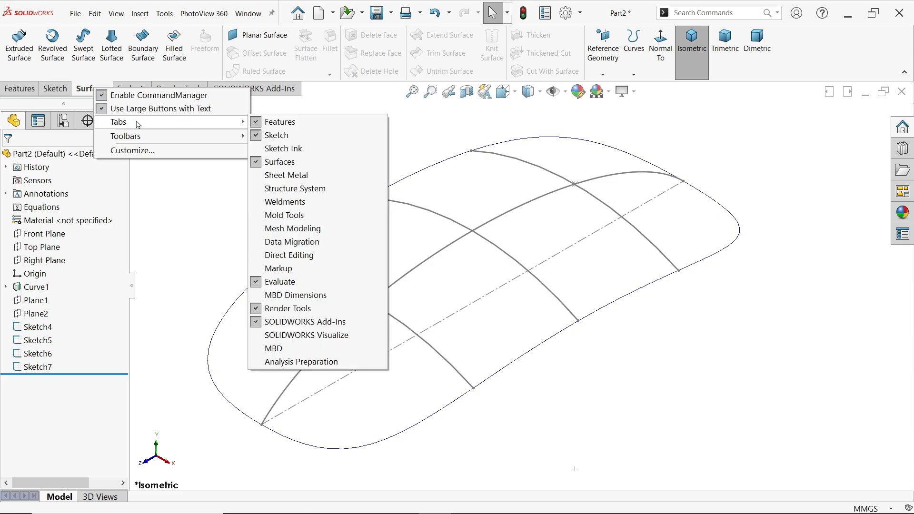
left_click(201, 199)
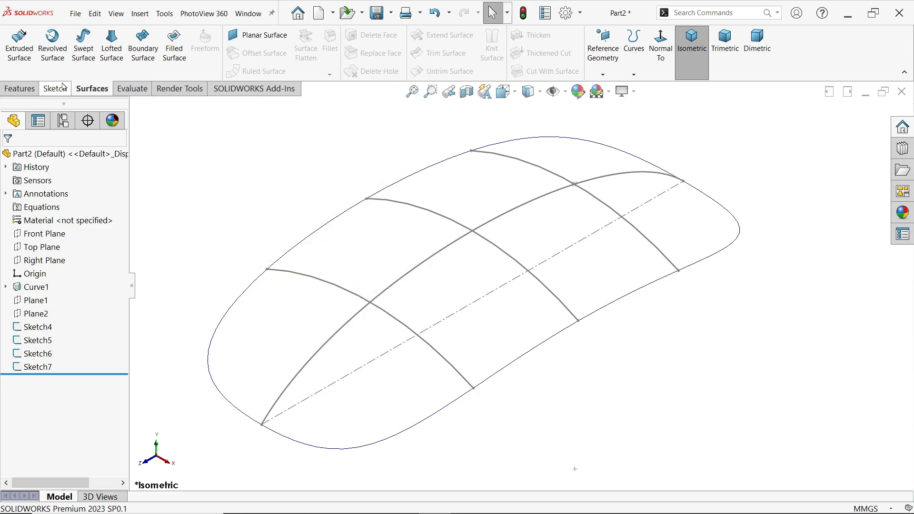
Start a Filled Surface with the closed projected curve as the patch boundary, keeping the edge setting at Contact
left_click(174, 54)
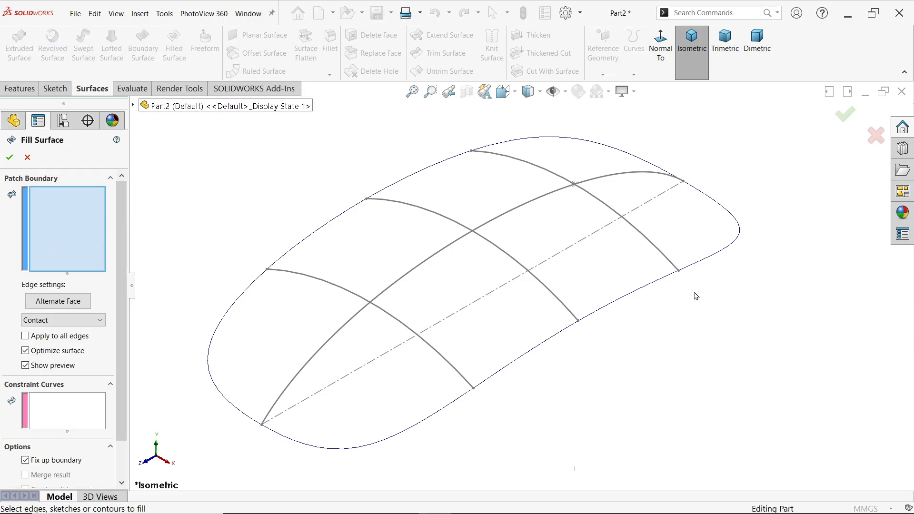
left_click(246, 298)
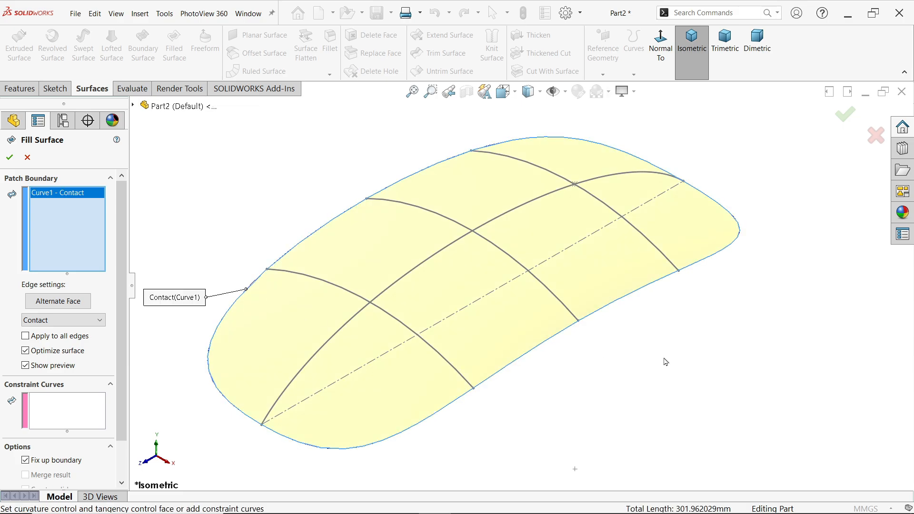
middle_click_drag(666, 361, 610, 345)
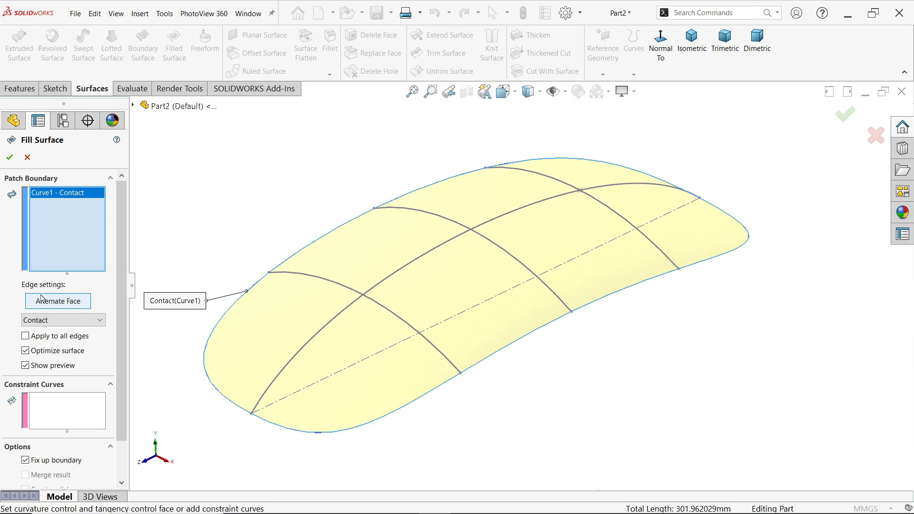
left_click(56, 322)
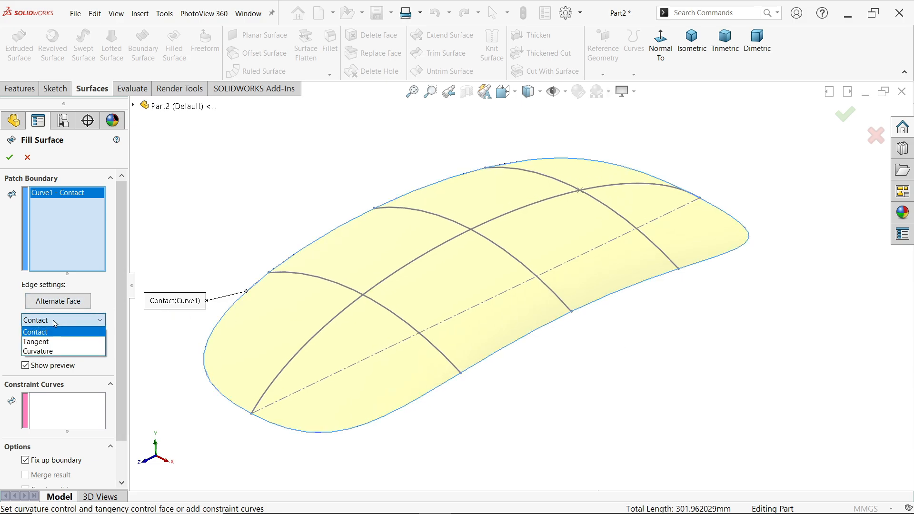
left_click(54, 322)
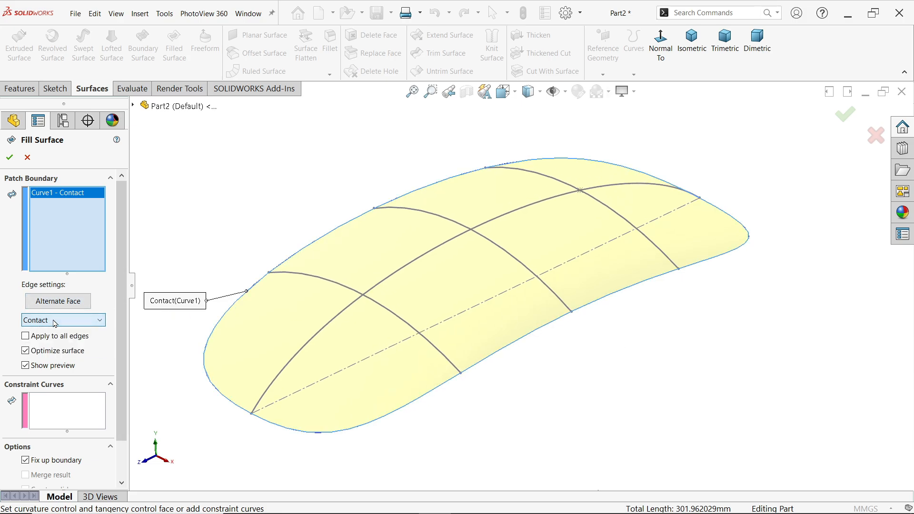
Add Sketch4, Sketch5, Sketch6 and Sketch7 as constraint curves of the fill and create the surface
left_click(59, 417)
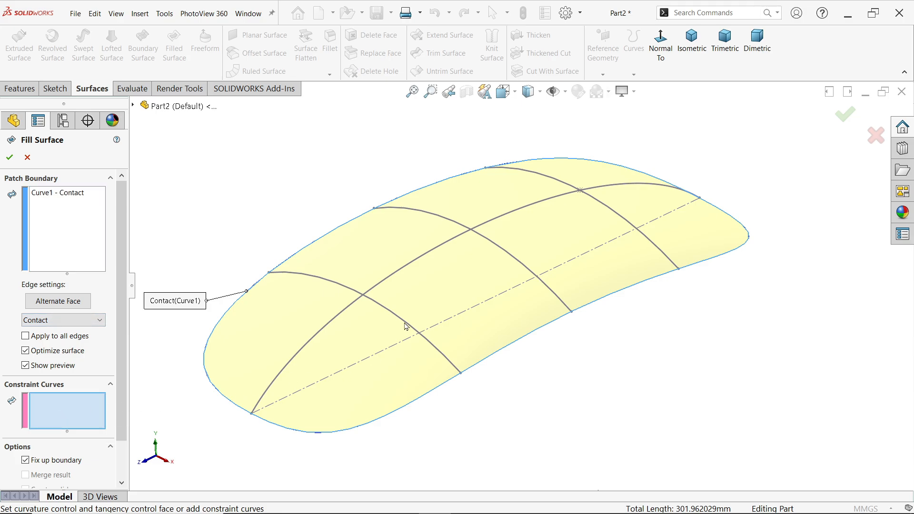
scroll(406, 327, "down", 2)
left_click(478, 218)
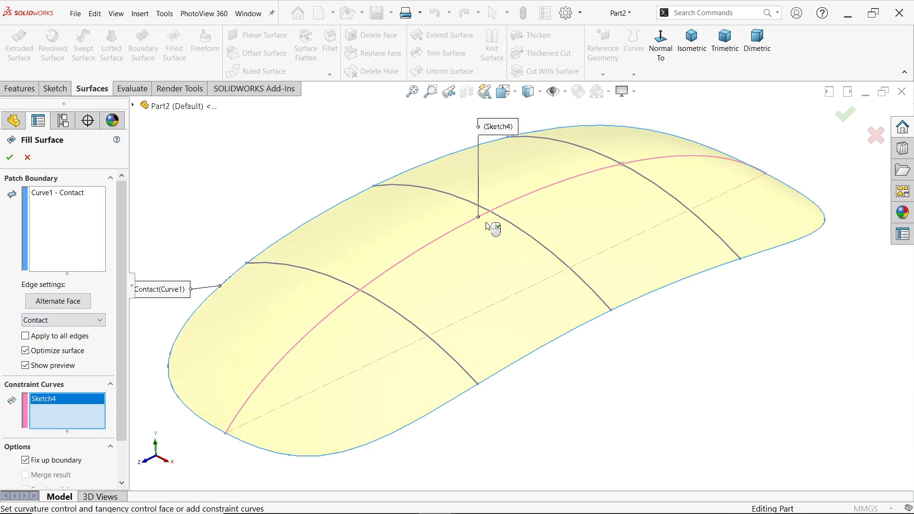
left_click(666, 191)
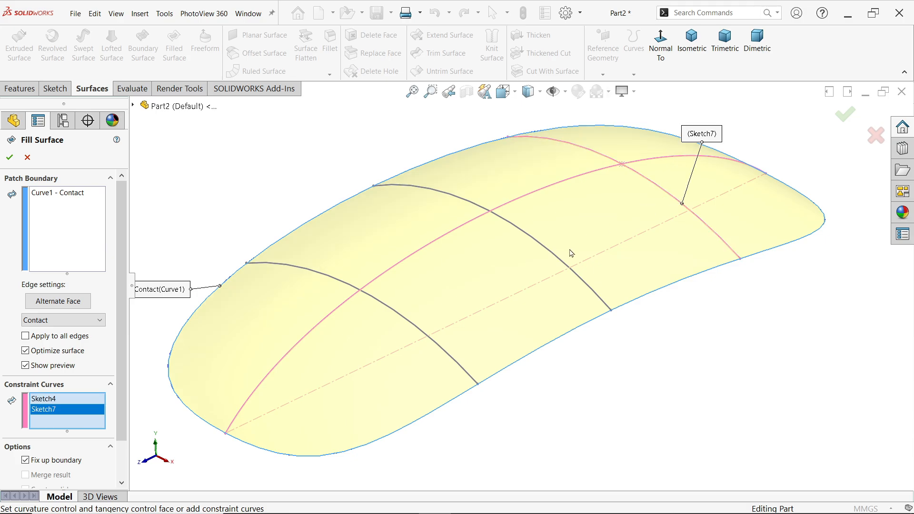
left_click(555, 257)
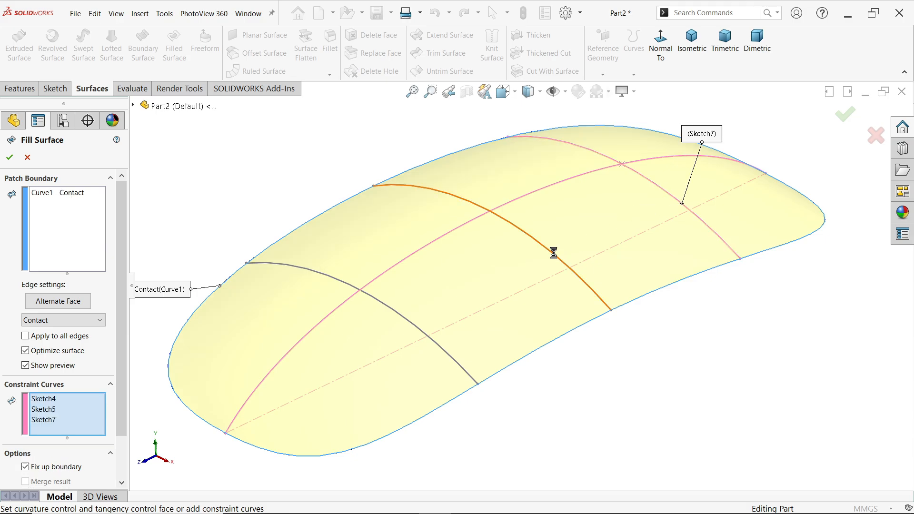
left_click(418, 330)
mouse_move(604, 386)
middle_mouse_down()
mouse_move(589, 244)
mouse_move(543, 304)
mouse_move(509, 285)
mouse_move(561, 308)
mouse_move(595, 388)
mouse_move(589, 370)
middle_mouse_up()
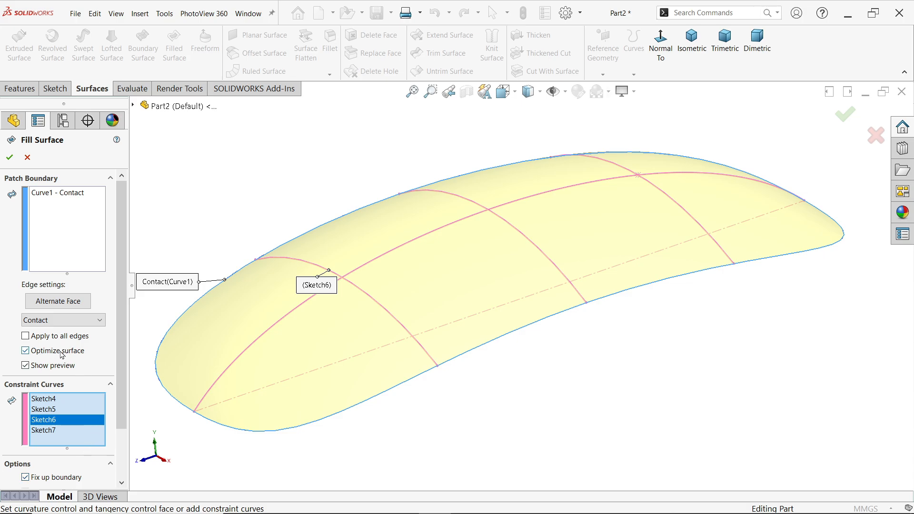
left_click(9, 158)
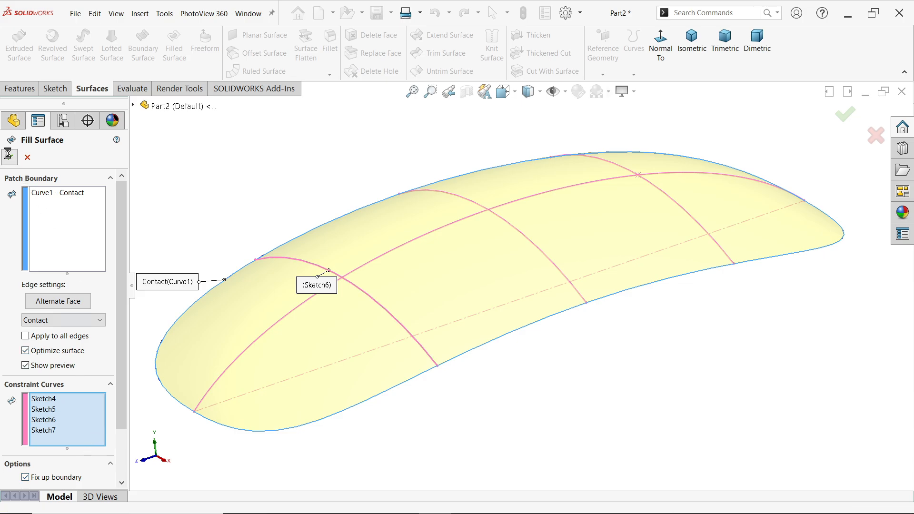
Sketch a center rectangle on the Top Plane from the origin, 75 mm along the surface's length and 80 mm across it
mouse_move(659, 371)
middle_mouse_down()
mouse_move(663, 209)
mouse_move(654, 233)
mouse_move(661, 341)
mouse_move(686, 357)
mouse_move(648, 331)
mouse_move(663, 370)
mouse_move(676, 367)
mouse_move(668, 377)
middle_mouse_up()
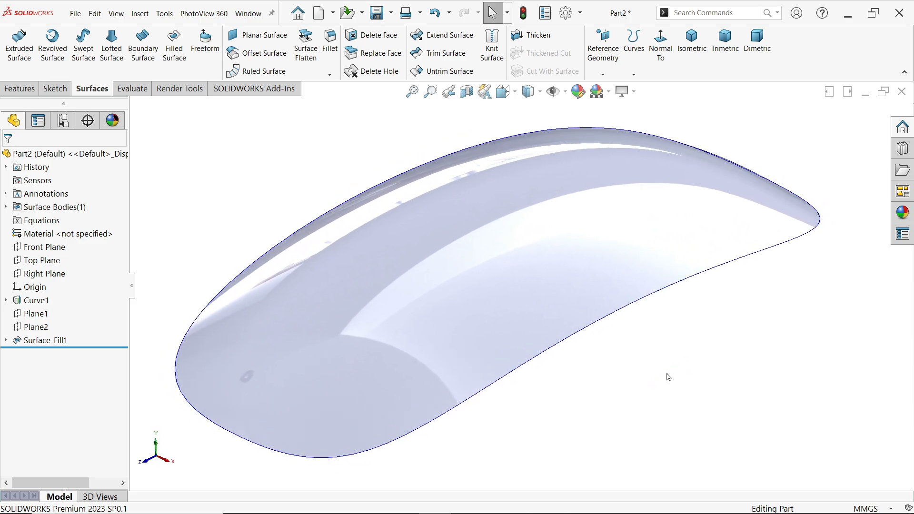
scroll(667, 376, "up", 2)
middle_click_drag(575, 335, 581, 351)
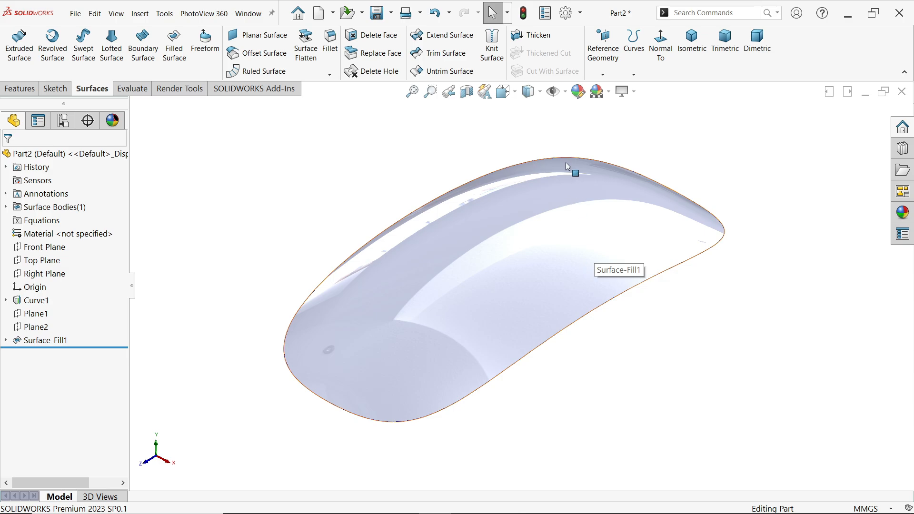
left_click(47, 260)
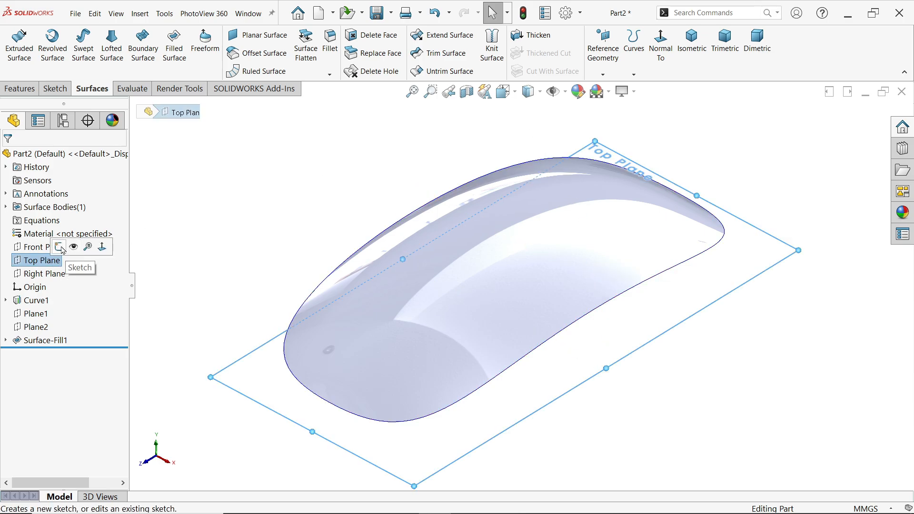
left_click(59, 247)
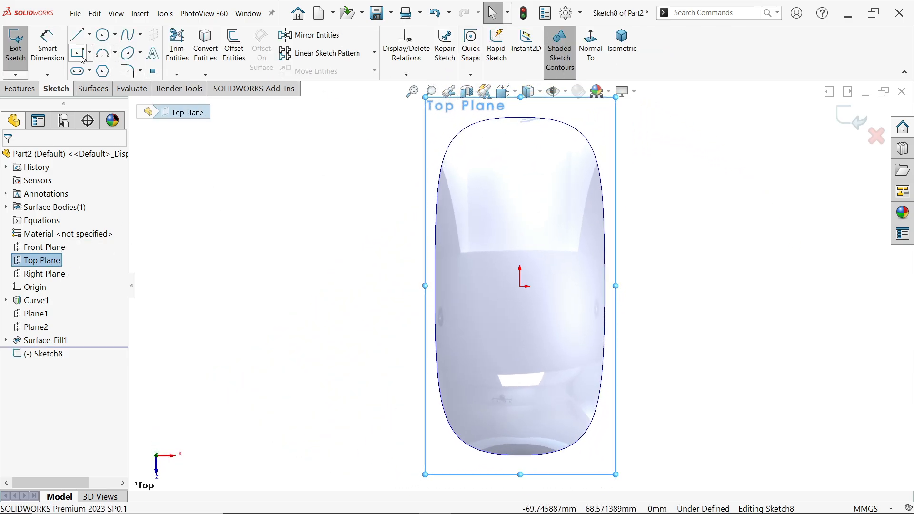
left_click(81, 56)
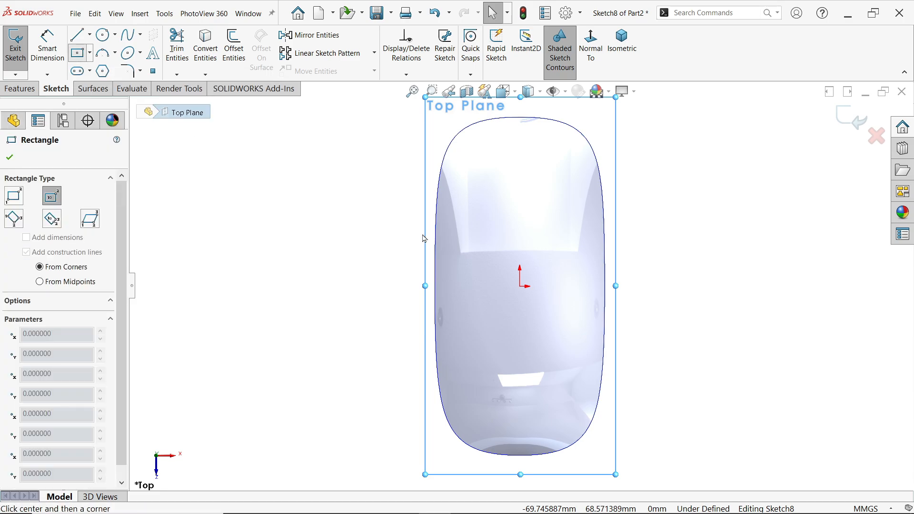
left_click(520, 286)
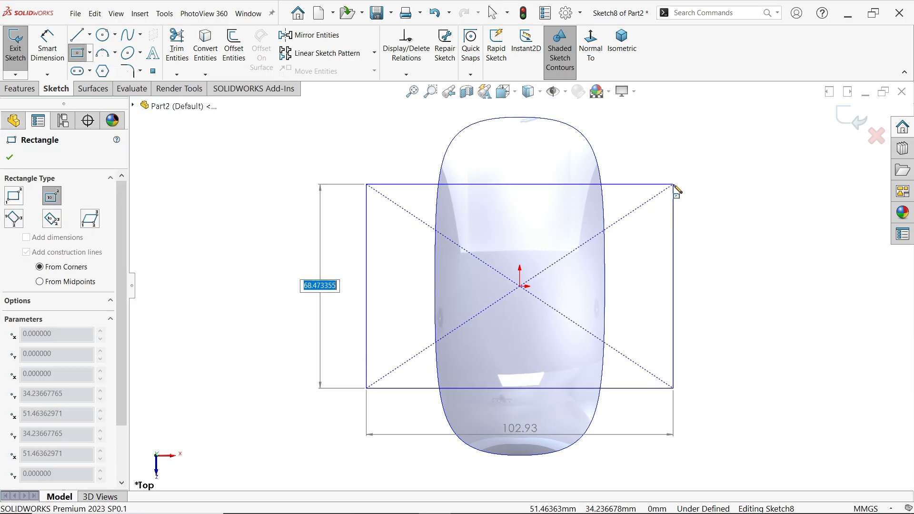
type("75")
key("Tab")
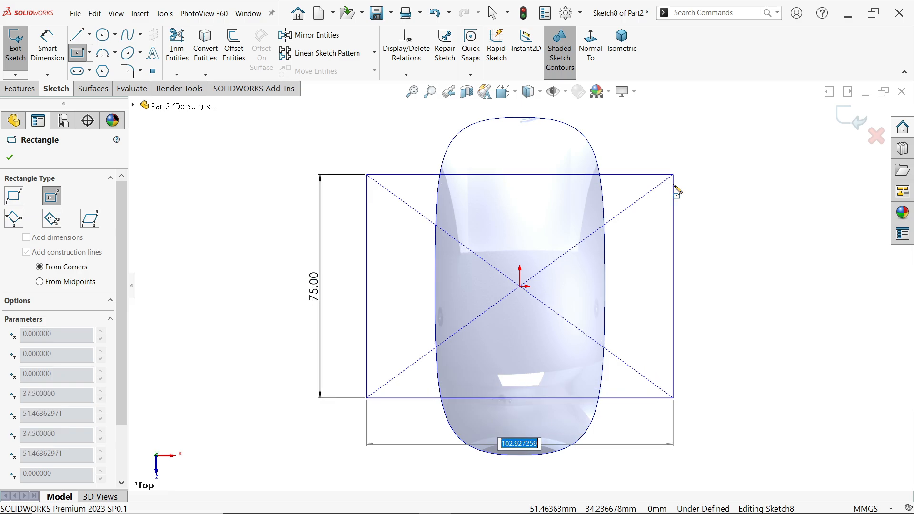
type("80")
key("Return")
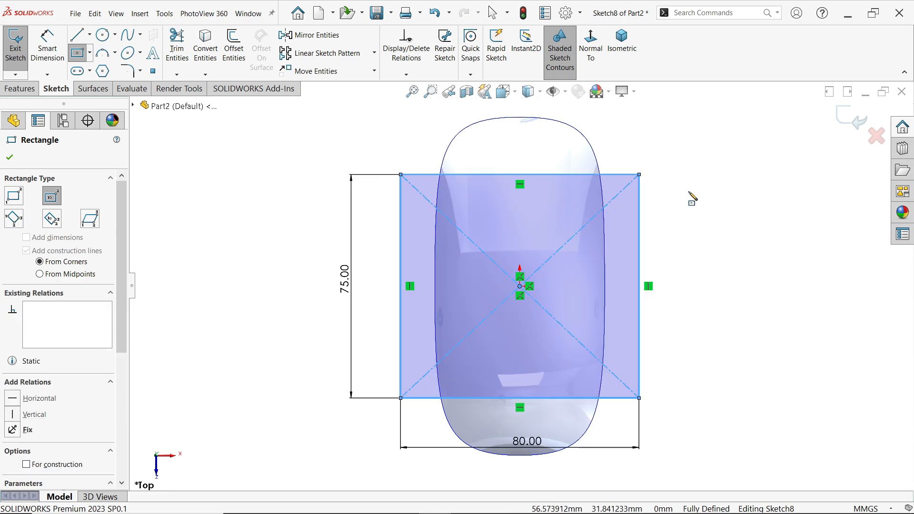
key("Escape")
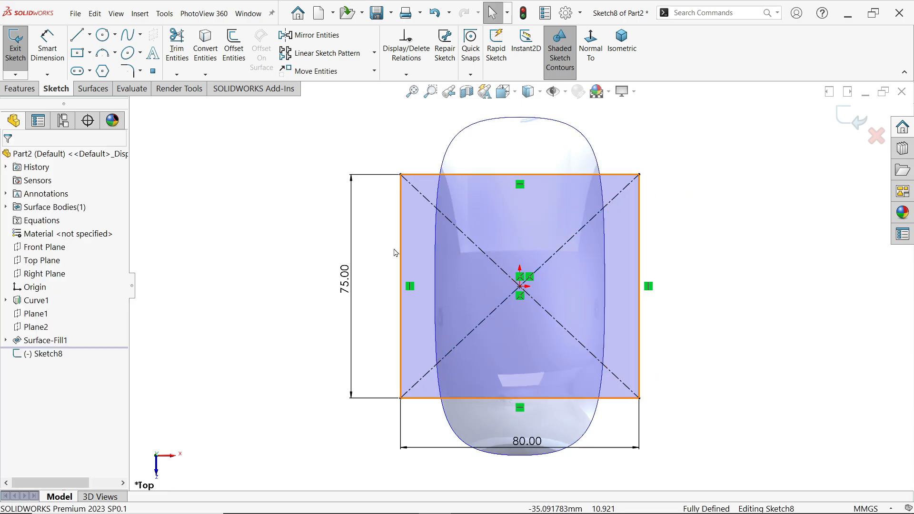
Split the filled surface with a projection Split Line from the rectangle sketch and check the resulting faces
left_click(20, 89)
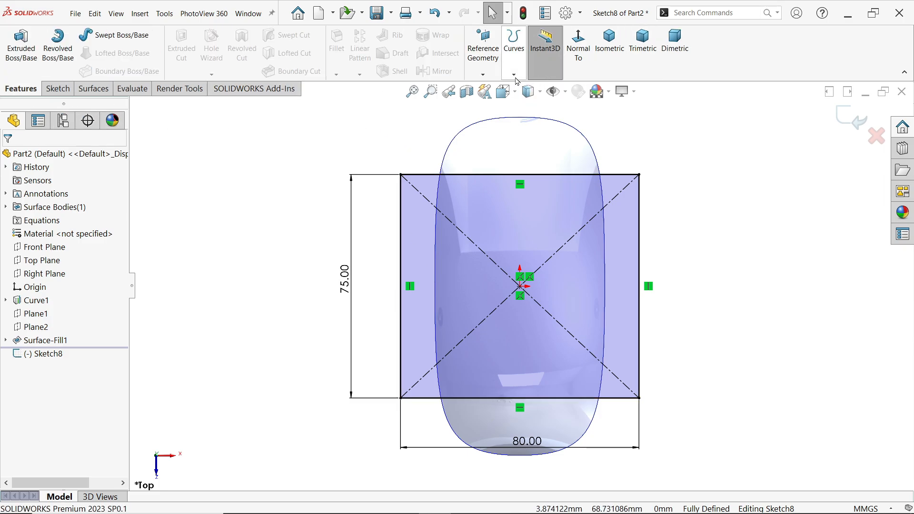
left_click(611, 58)
left_click(514, 74)
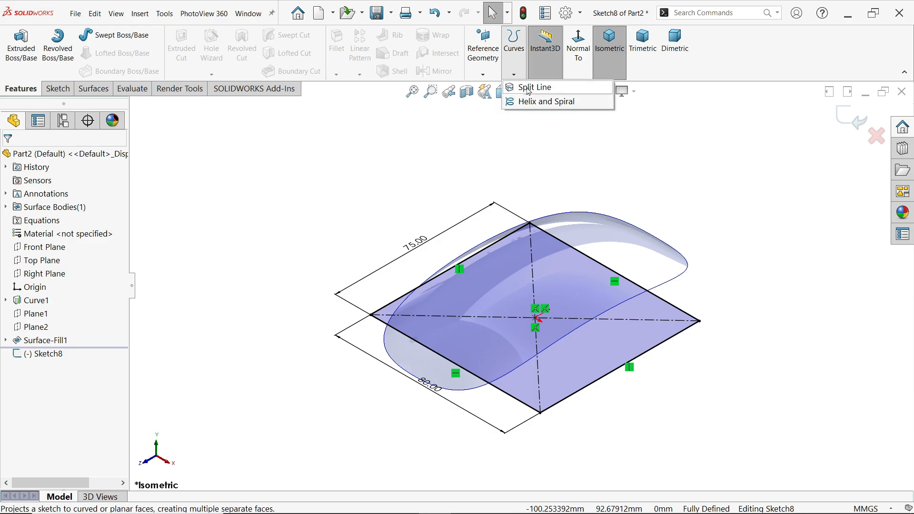
left_click(530, 88)
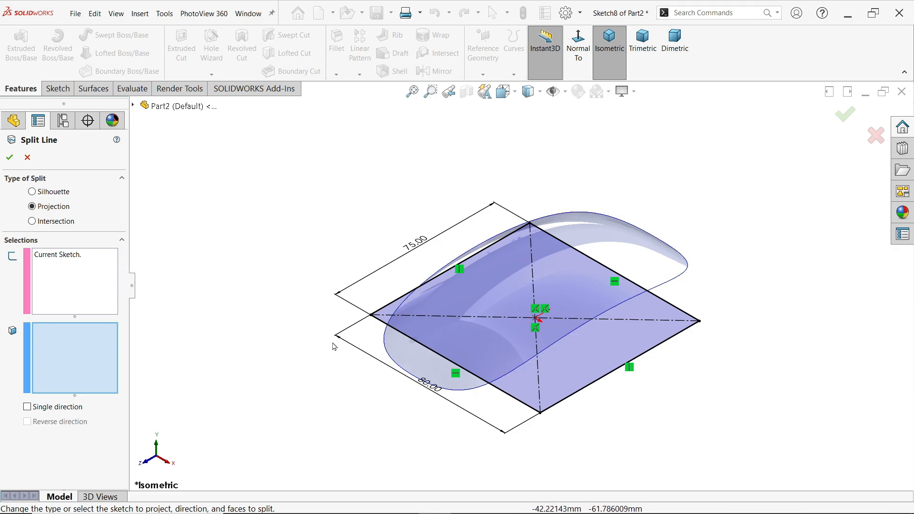
scroll(610, 285, "down", 2)
left_click(629, 217)
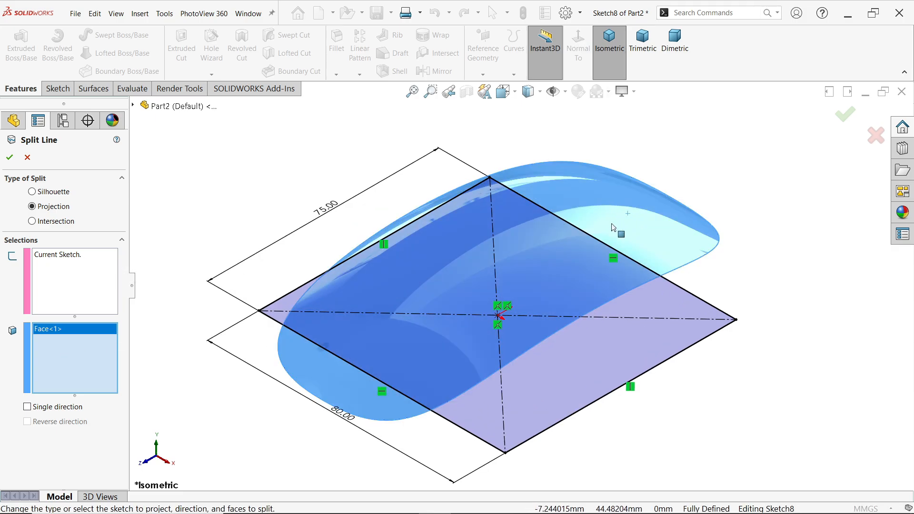
left_click(9, 158)
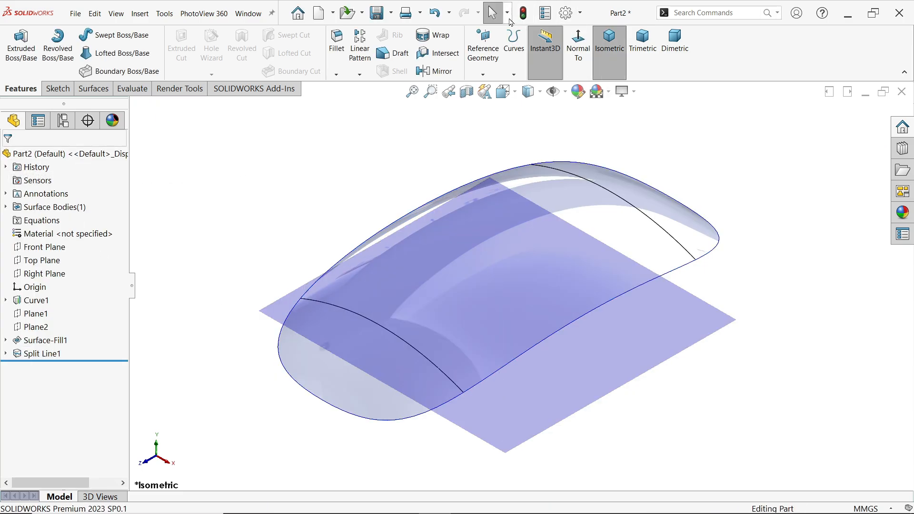
left_click(382, 376)
left_click(460, 266)
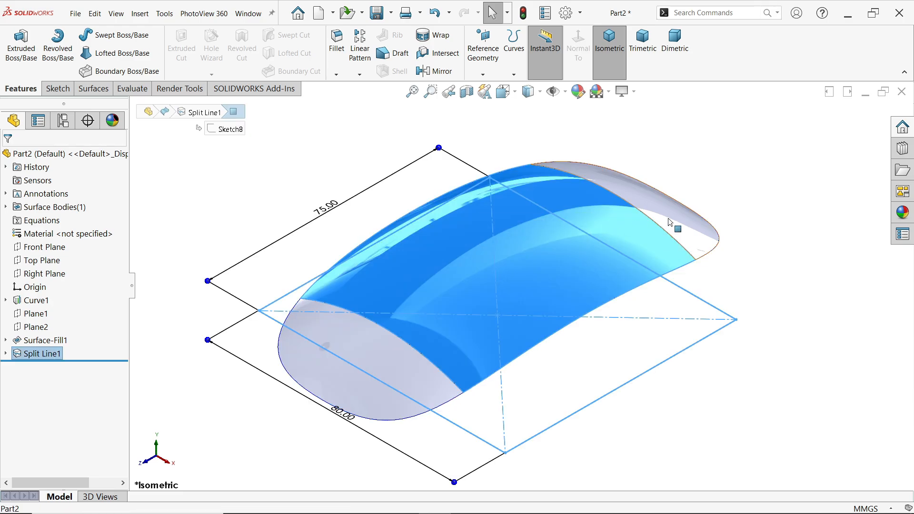
left_click(670, 221)
left_click(730, 158)
Sketch a vertical line on the Top Plane connecting the midpoints of the two split edges
mouse_move(628, 198)
middle_mouse_down()
mouse_move(595, 333)
mouse_move(595, 290)
middle_mouse_up()
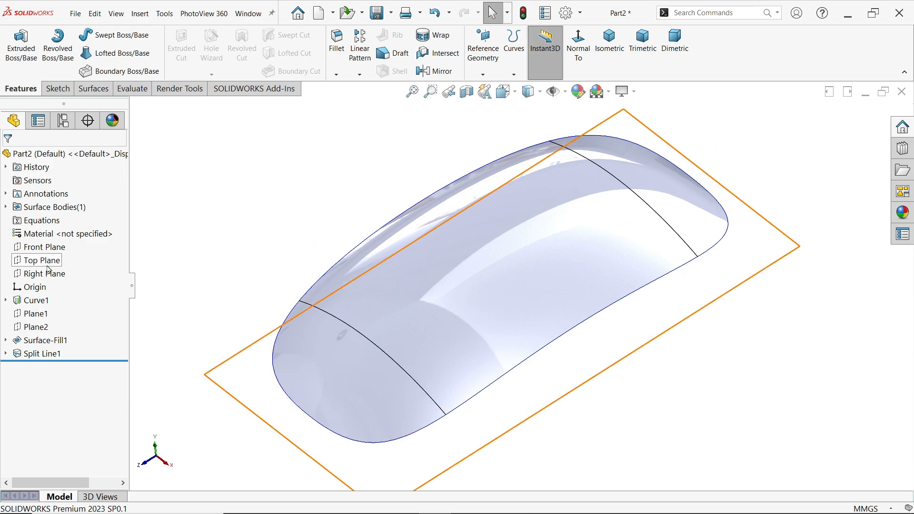
middle_click_drag(554, 333, 555, 206)
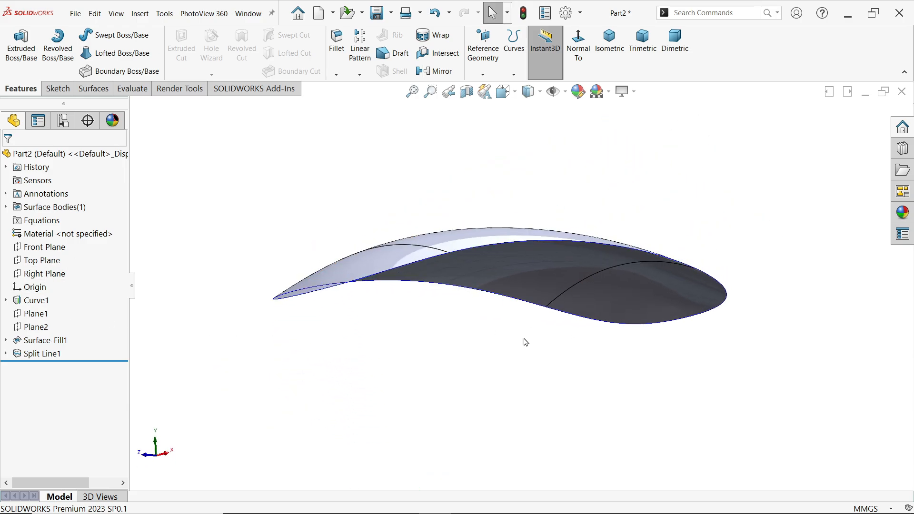
left_click(53, 263)
left_click(113, 244)
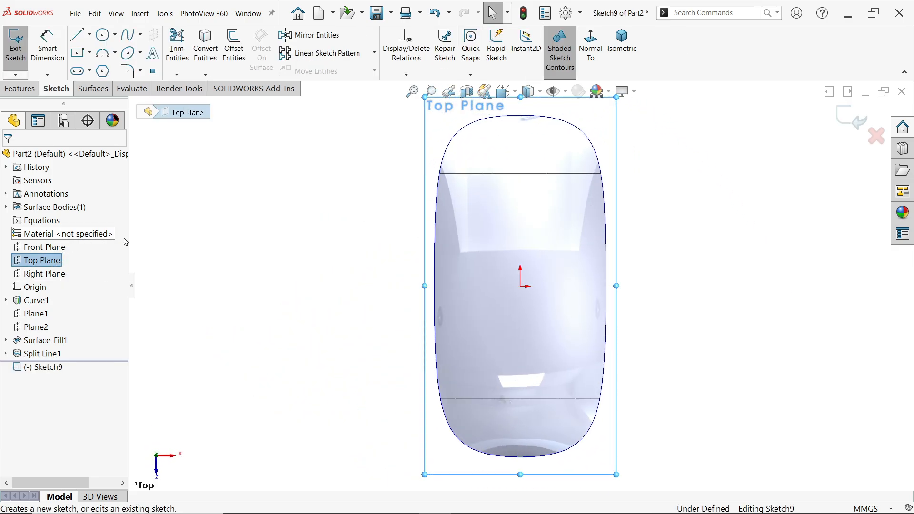
left_click(78, 37)
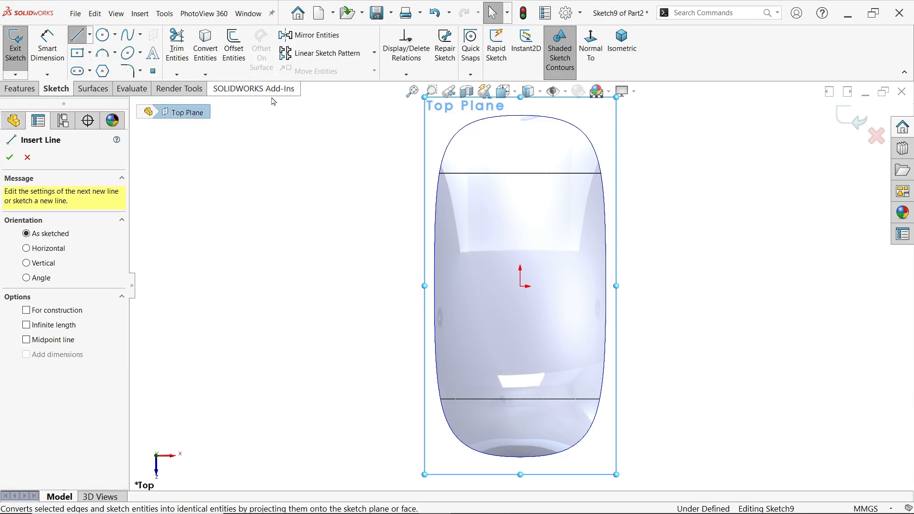
left_click(520, 173)
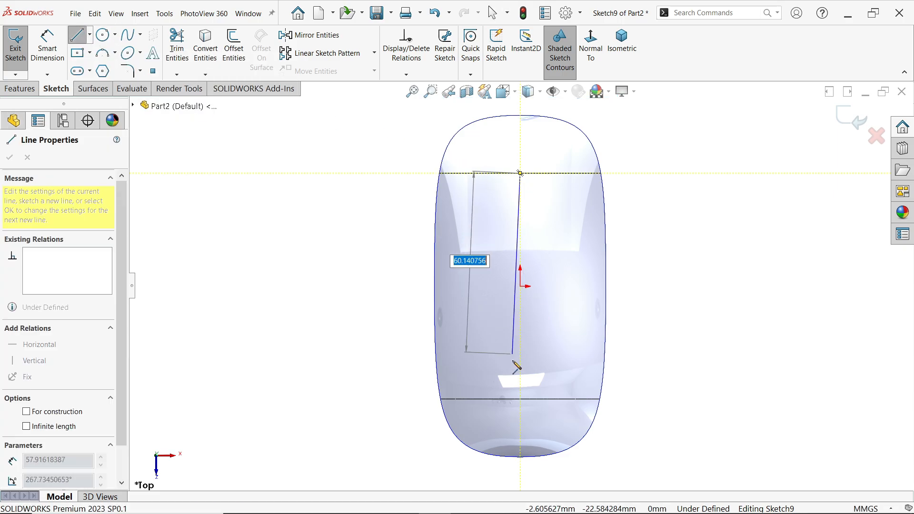
left_click(520, 399)
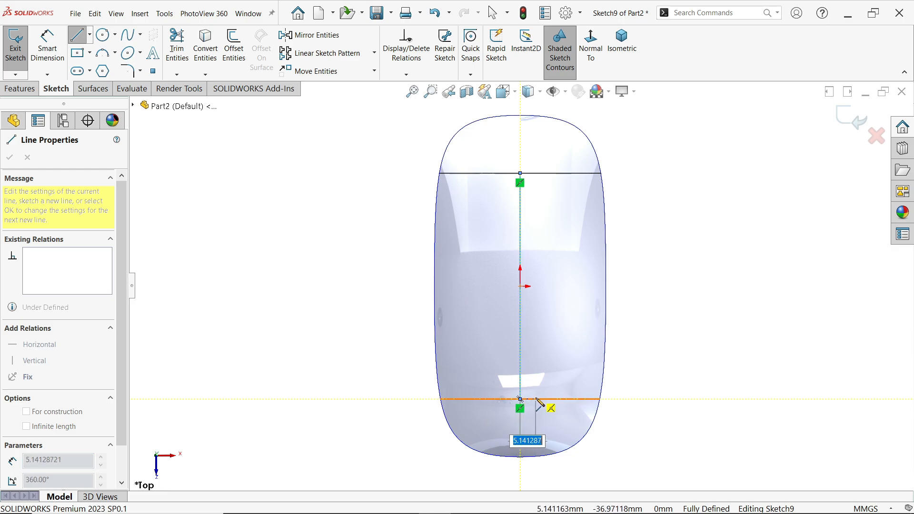
key("Escape")
Offset the vertical line 6.5 mm toward the positive X side only, with a dimension and both ends capped by straight lines
scroll(534, 327, "down", 2)
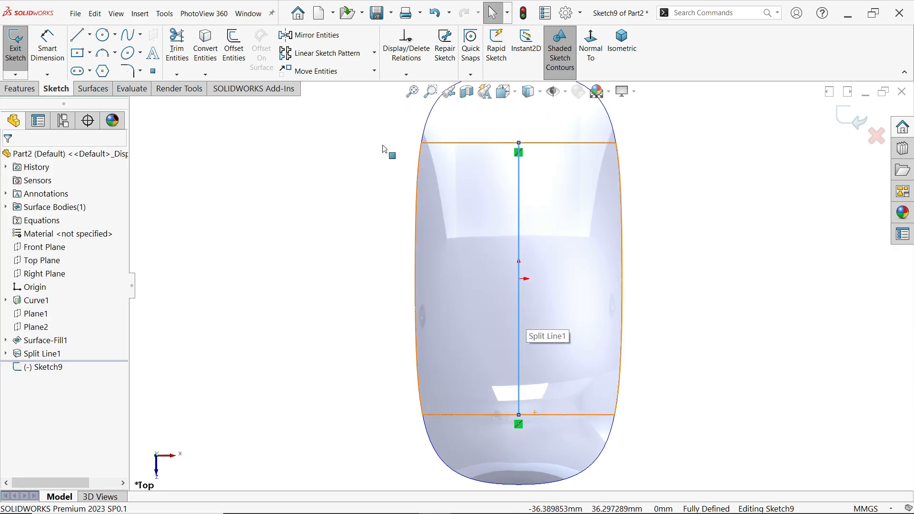
left_click(238, 59)
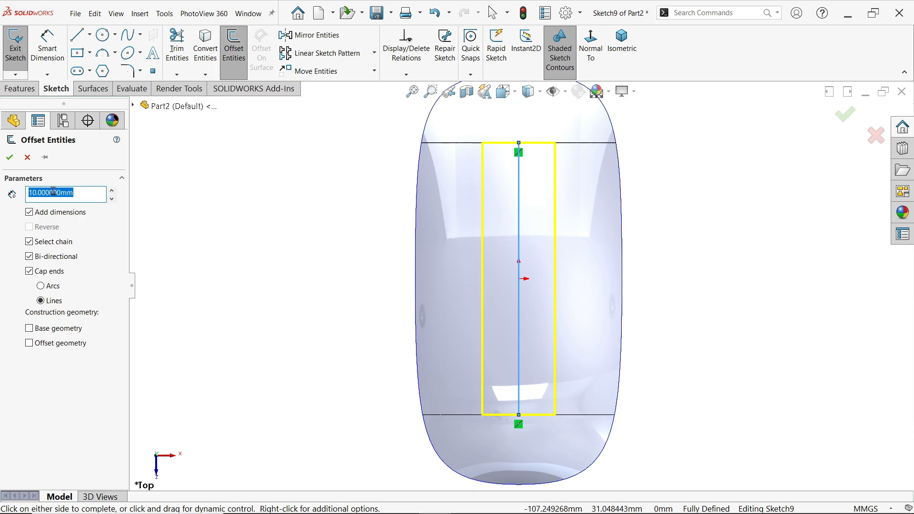
type("6.5")
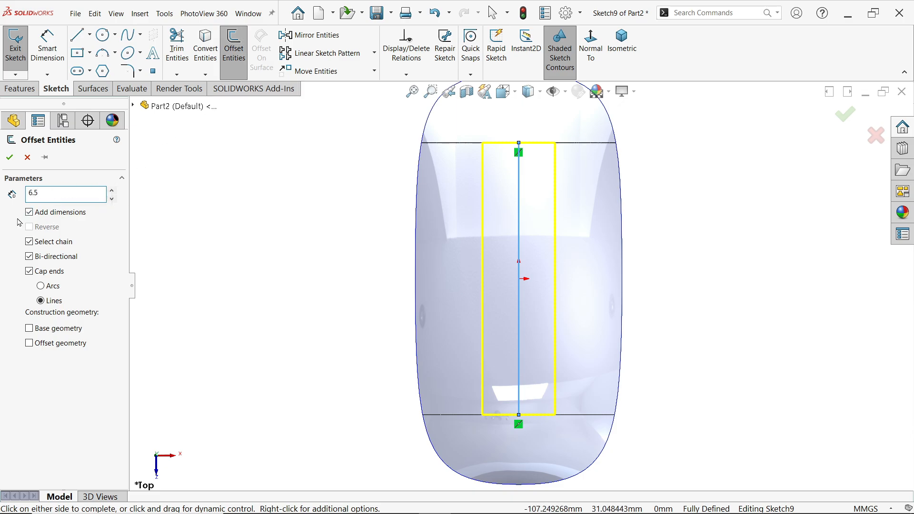
key("Return")
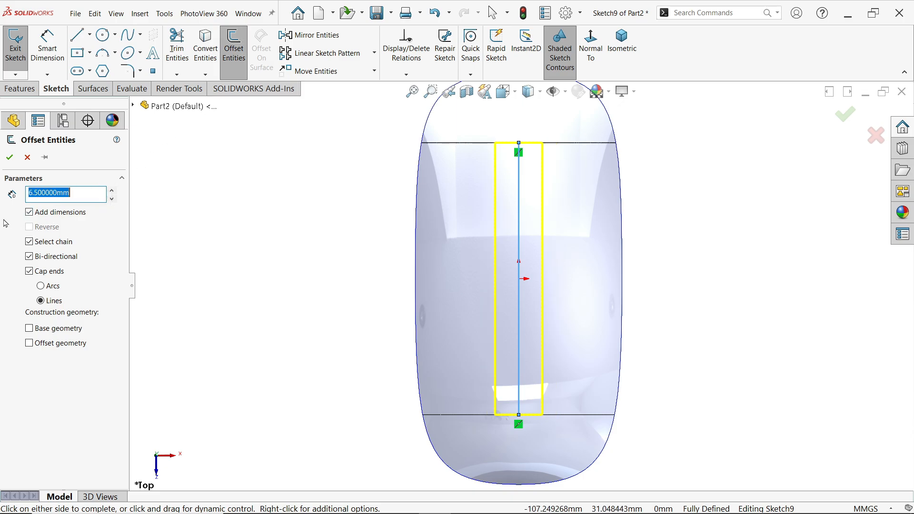
left_click(29, 257)
left_click(30, 231)
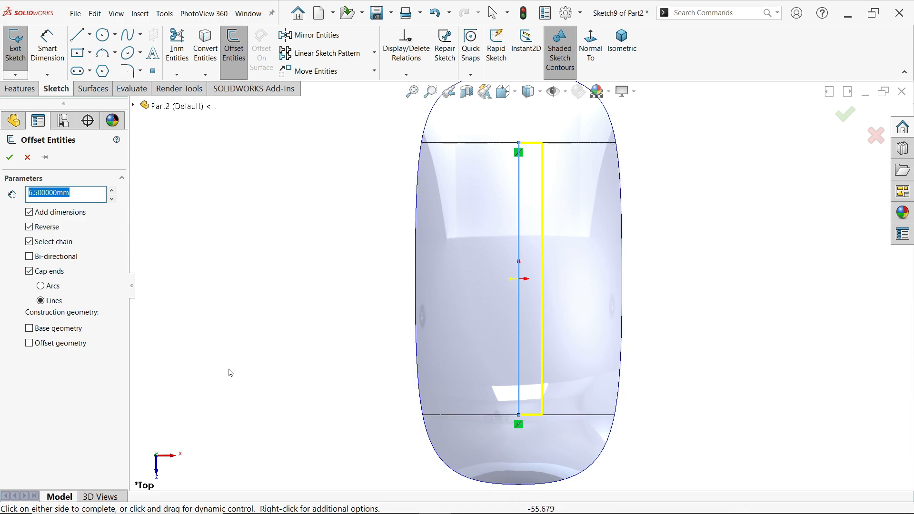
left_click(50, 287)
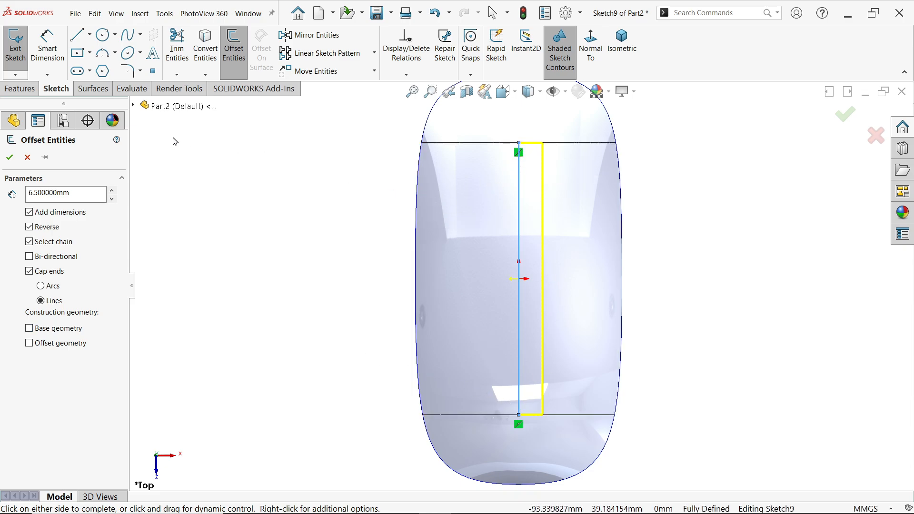
left_click(9, 158)
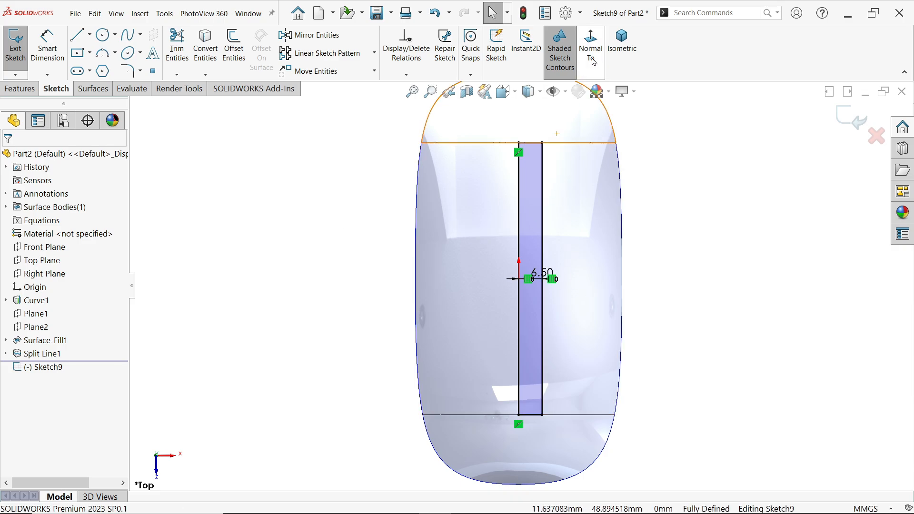
Create a planar surface bounded by the current narrow rectangular sketch
left_click(627, 56)
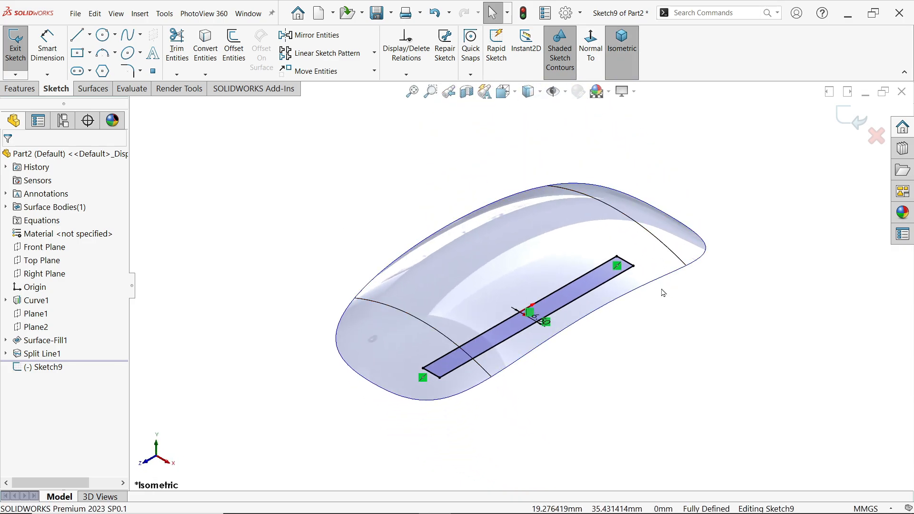
mouse_move(633, 123)
middle_mouse_down()
mouse_move(644, 163)
mouse_move(644, 125)
middle_mouse_up()
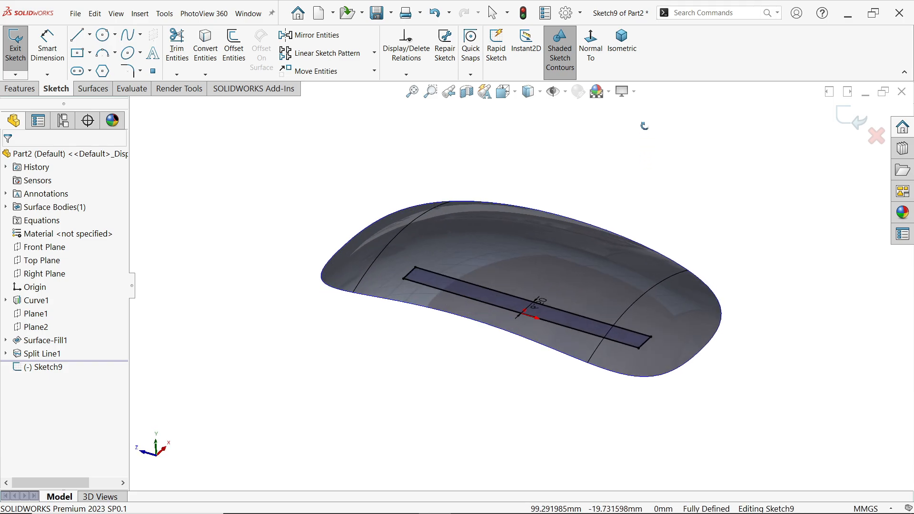
left_click(94, 89)
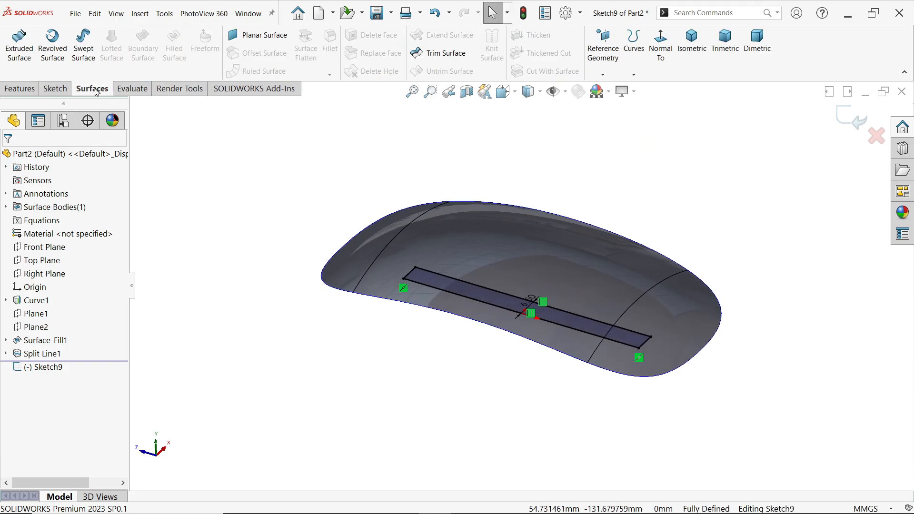
left_click(274, 38)
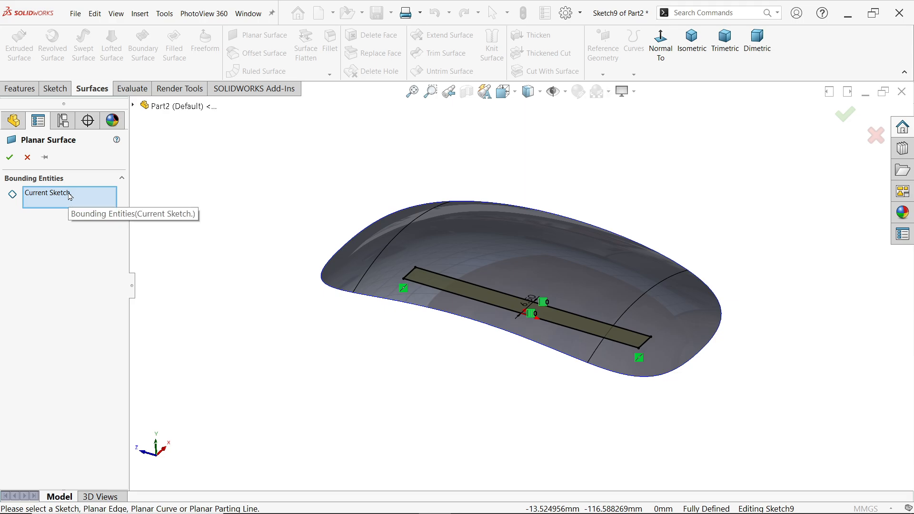
left_click(9, 157)
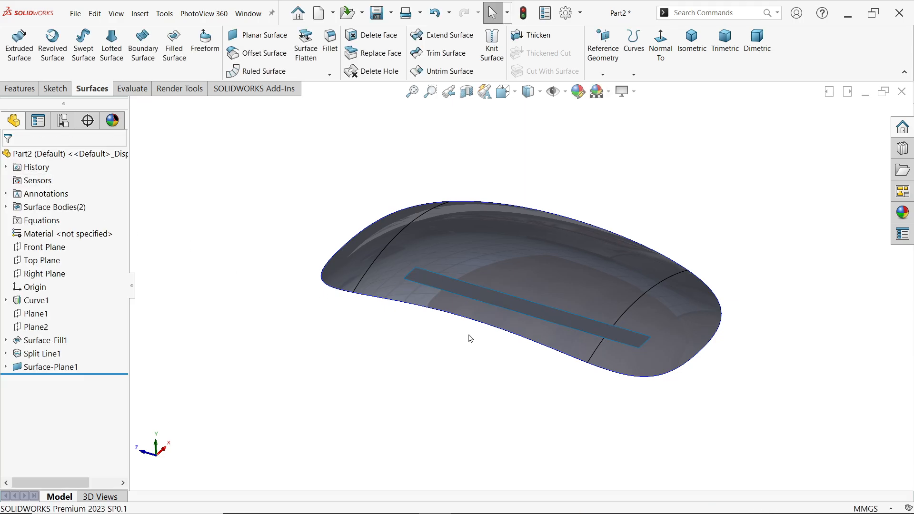
Examine the planar strip and its position beneath the filled surface from several angles
middle_click_drag(696, 201, 682, 314)
scroll(682, 314, "down", 5)
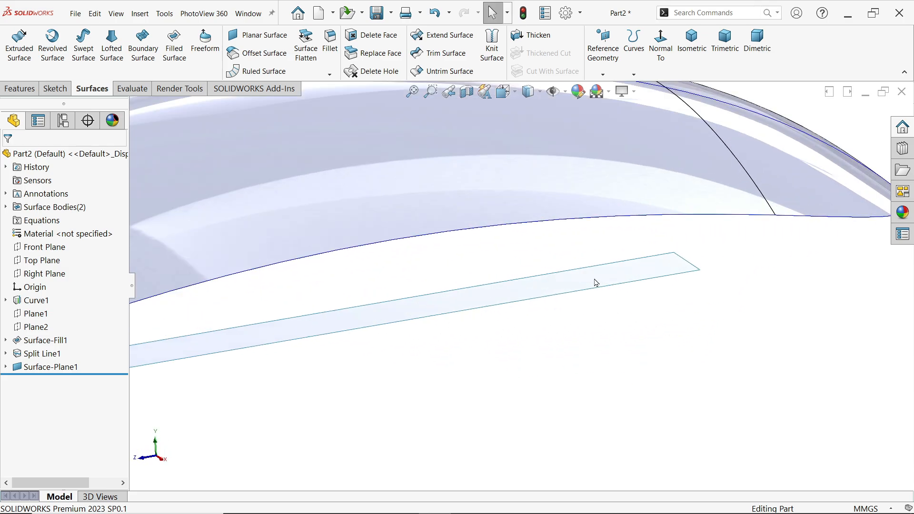
left_click(306, 327)
middle_click_drag(306, 326, 618, 353)
left_click(622, 361)
scroll(622, 361, "up", 4)
middle_click_drag(615, 319, 607, 259)
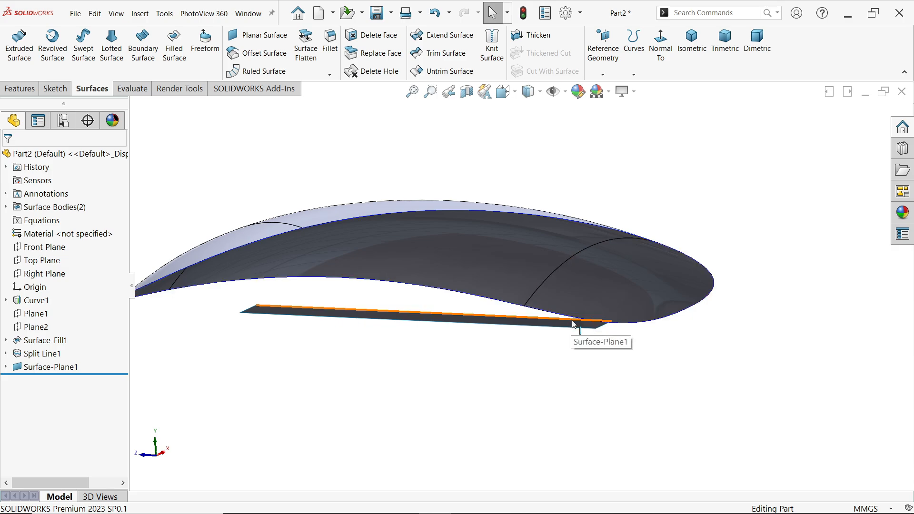
scroll(554, 321, "up", 2)
middle_click_drag(551, 318, 540, 273)
middle_click_drag(540, 273, 538, 229)
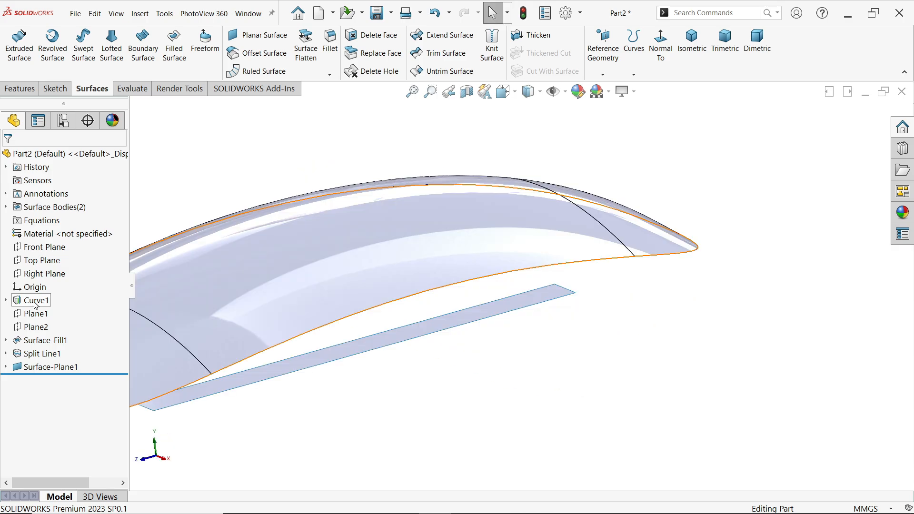
Hide Curve1 and set up a lofted surface from the strip's outer long edge to the filled surface's middle side edge
right_click(34, 301)
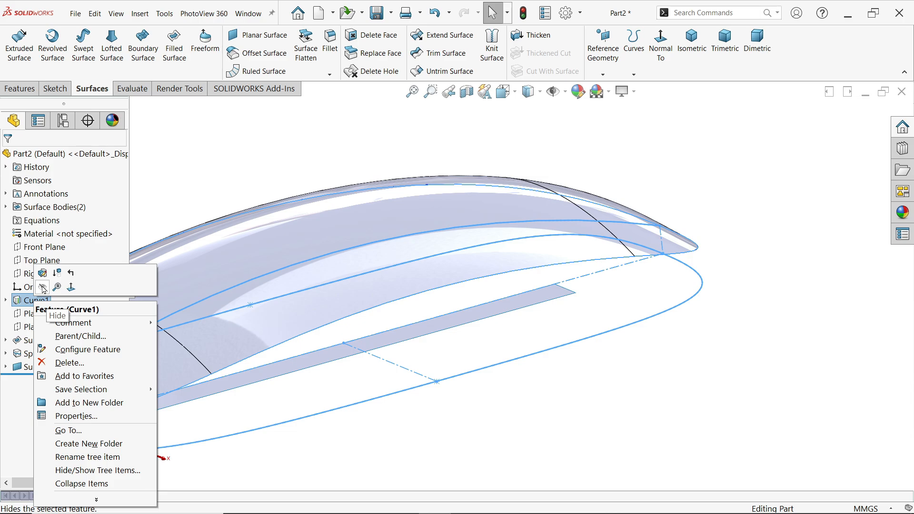
left_click(43, 288)
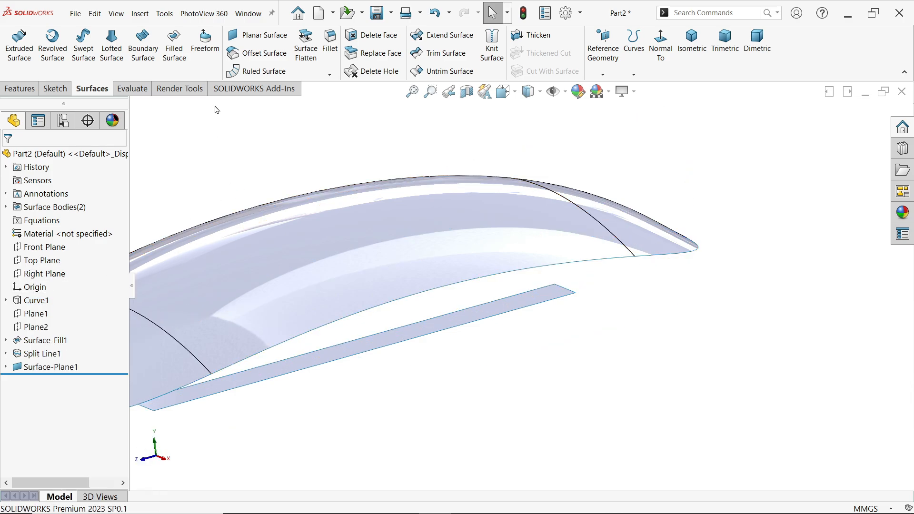
left_click(116, 59)
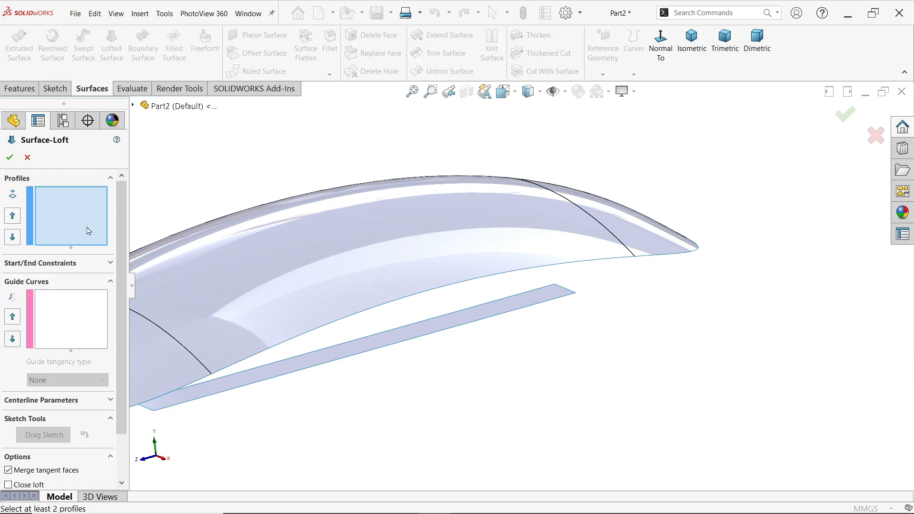
left_click(560, 301)
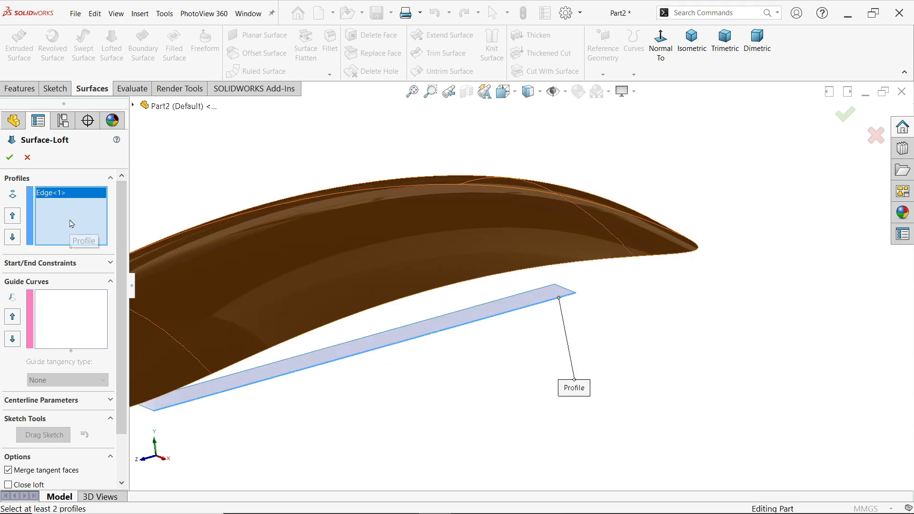
left_click(615, 263)
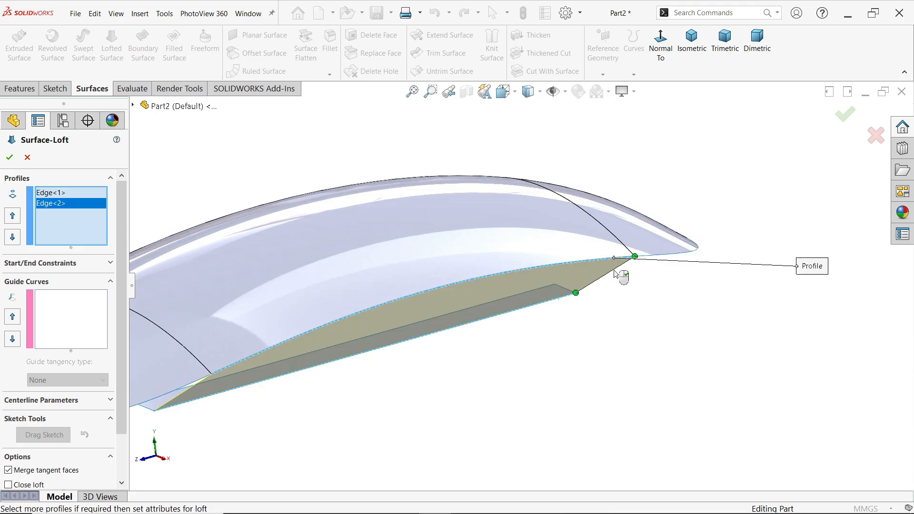
middle_click_drag(619, 276, 594, 274)
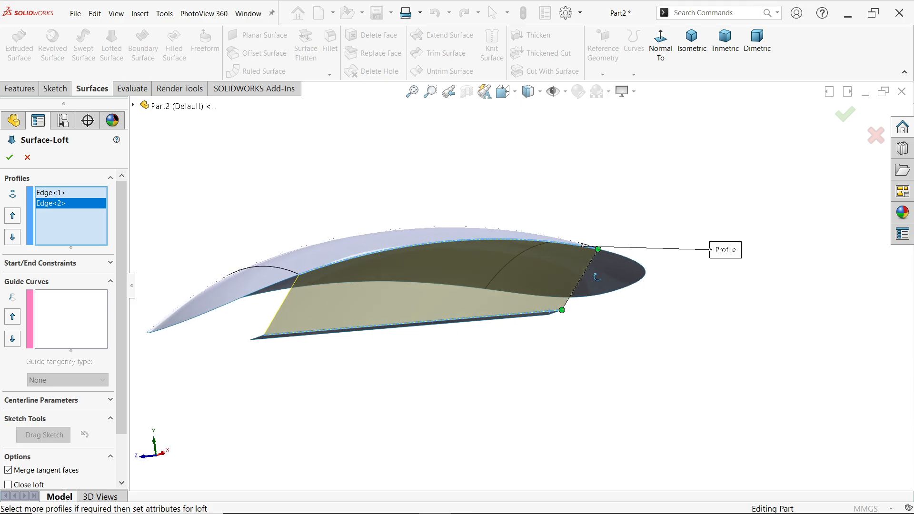
Set the loft's start constraint to Tangency To Face with a tangent length of 2
left_click(110, 263)
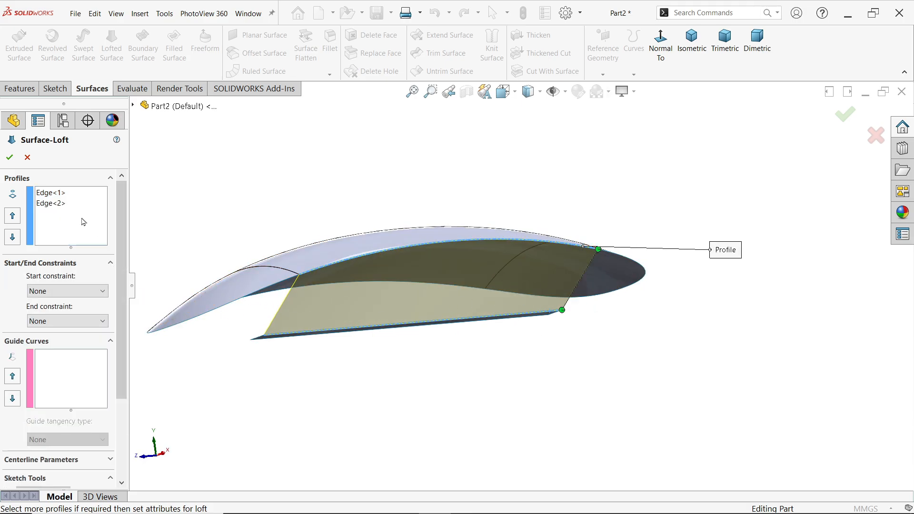
left_click(59, 192)
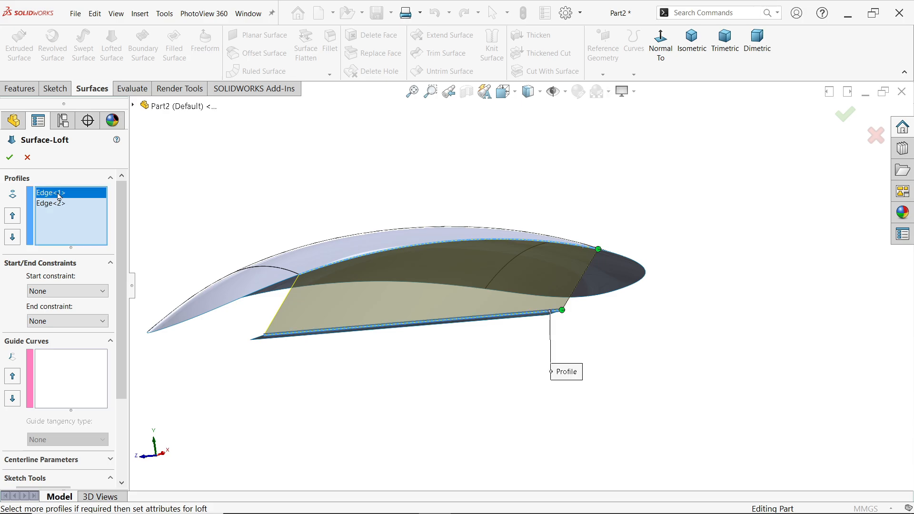
left_click(68, 291)
left_click(62, 319)
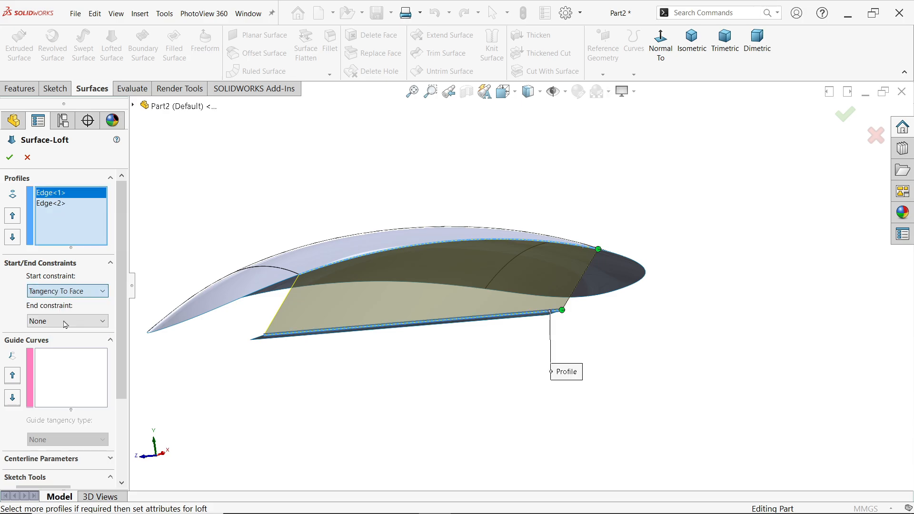
type("2")
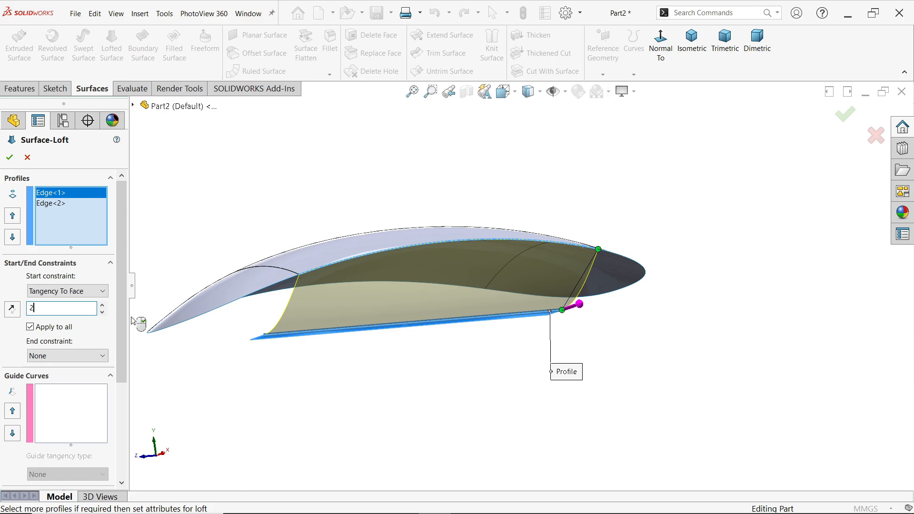
Set the loft's end constraint to Direction Vector using the Top Plane, with an end tangent length of 2
middle_click_drag(448, 135, 504, 130)
scroll(479, 312, "down", 2)
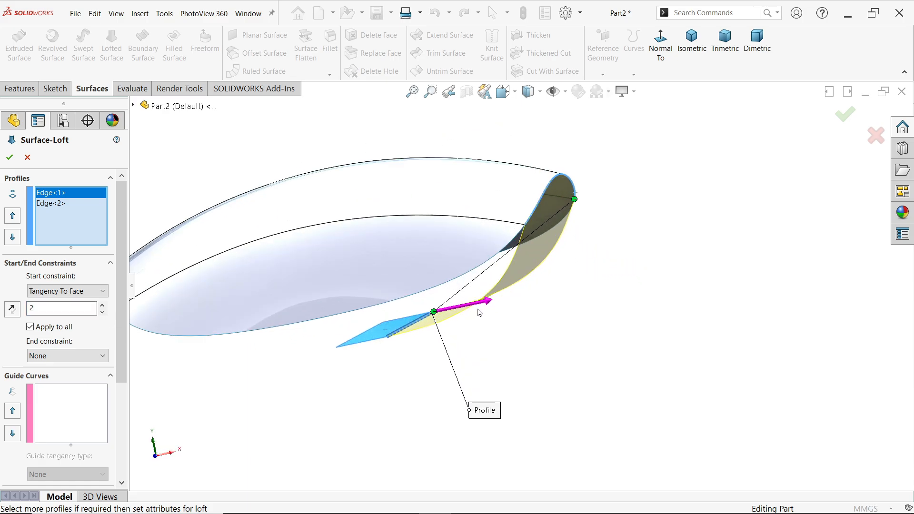
left_click(516, 95)
left_click(456, 330)
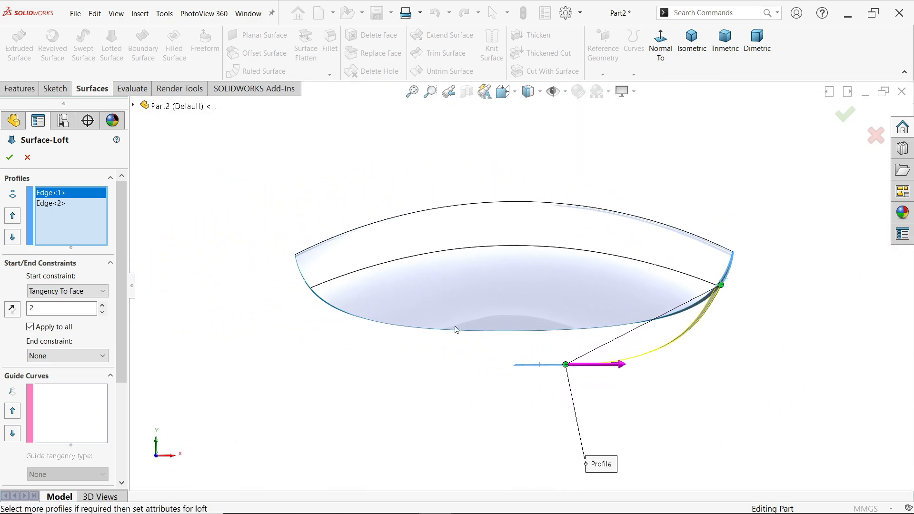
scroll(690, 376, "down", 2)
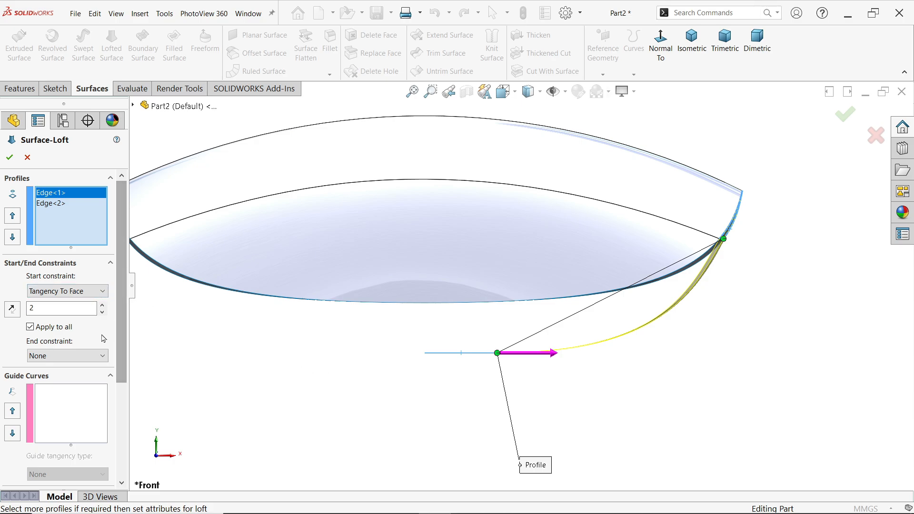
left_click(79, 357)
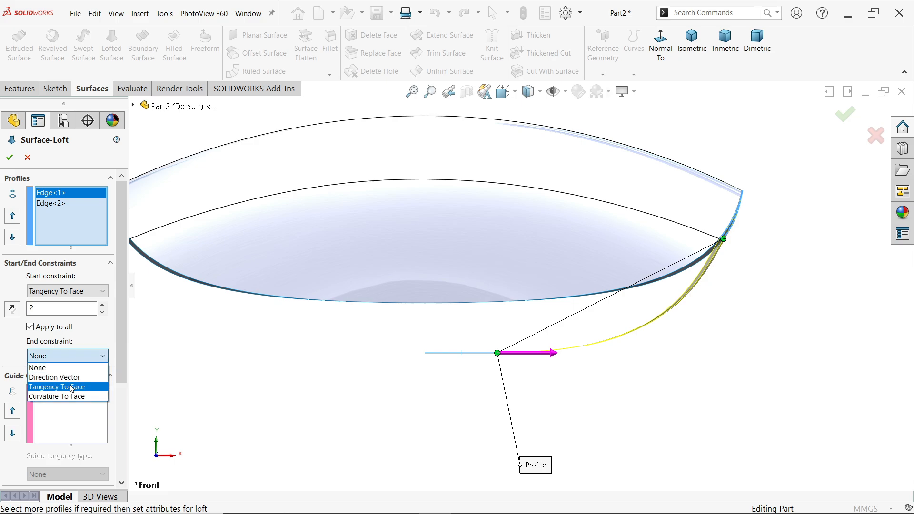
left_click(72, 377)
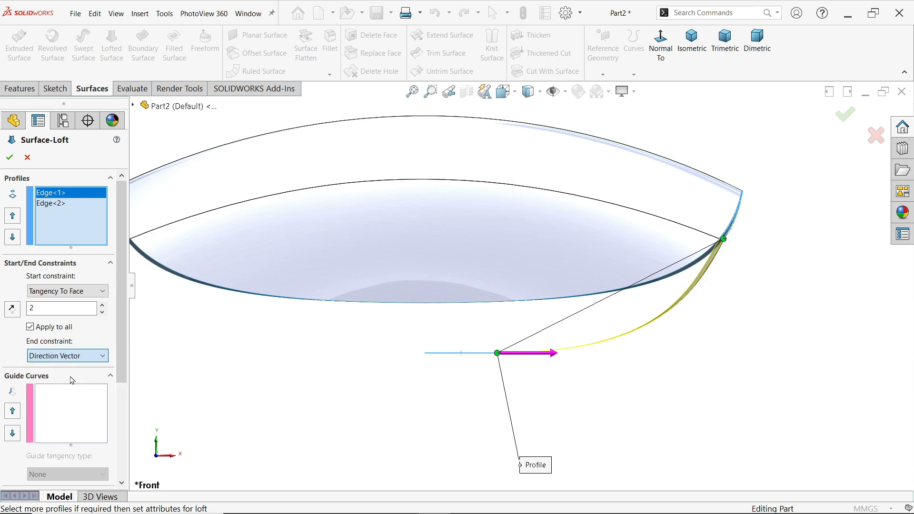
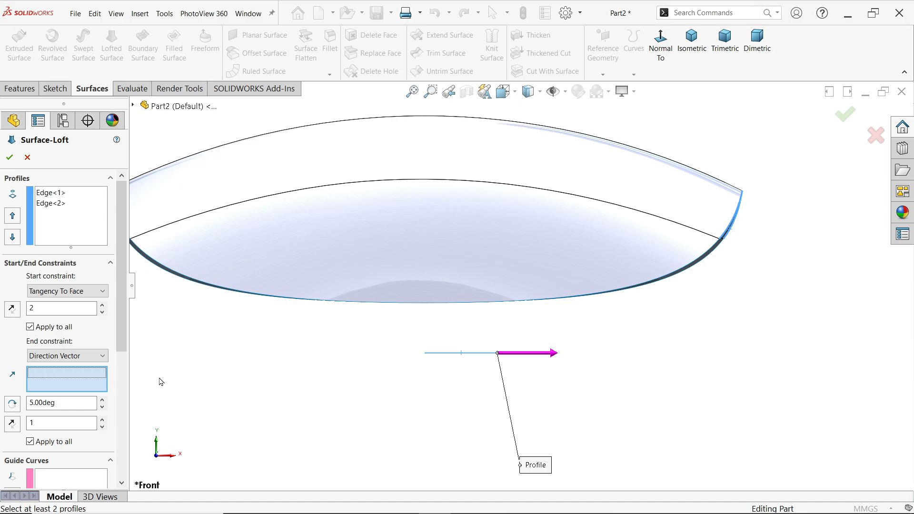
left_click(133, 106)
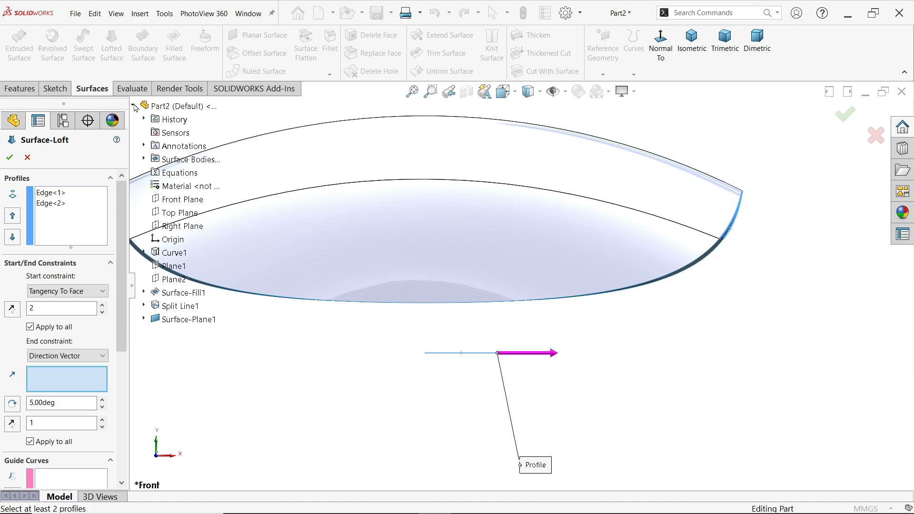
left_click(171, 214)
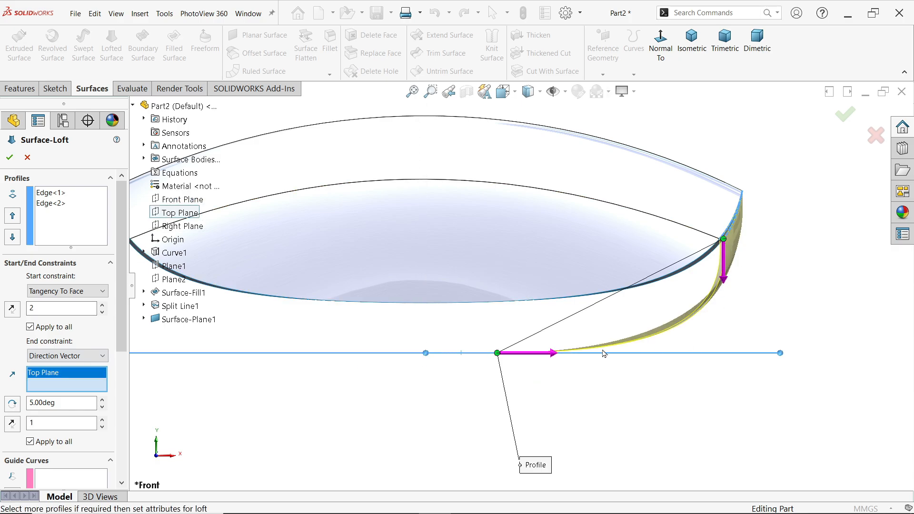
left_click_drag(66, 402, 34, 402)
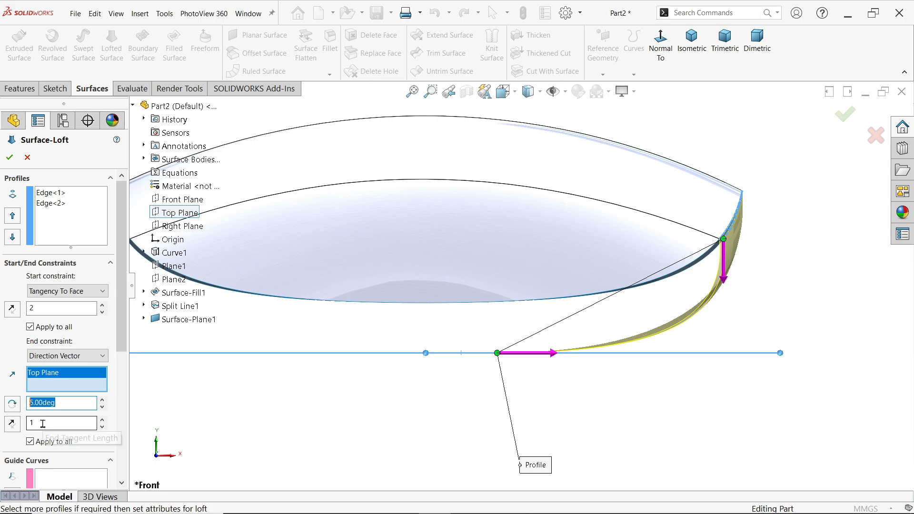
left_click_drag(46, 423, 25, 422)
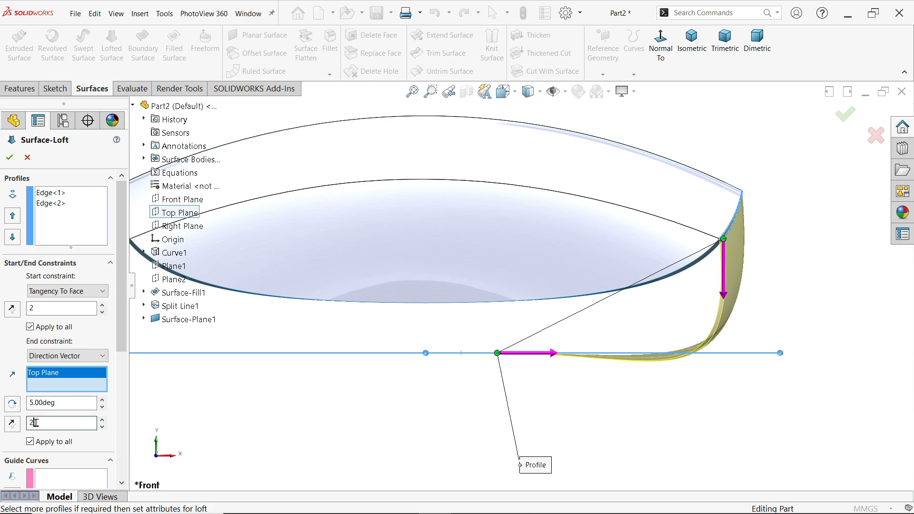
Reduce the loft's end tangent length to 1 and create the side surface
left_click_drag(36, 423, 24, 425)
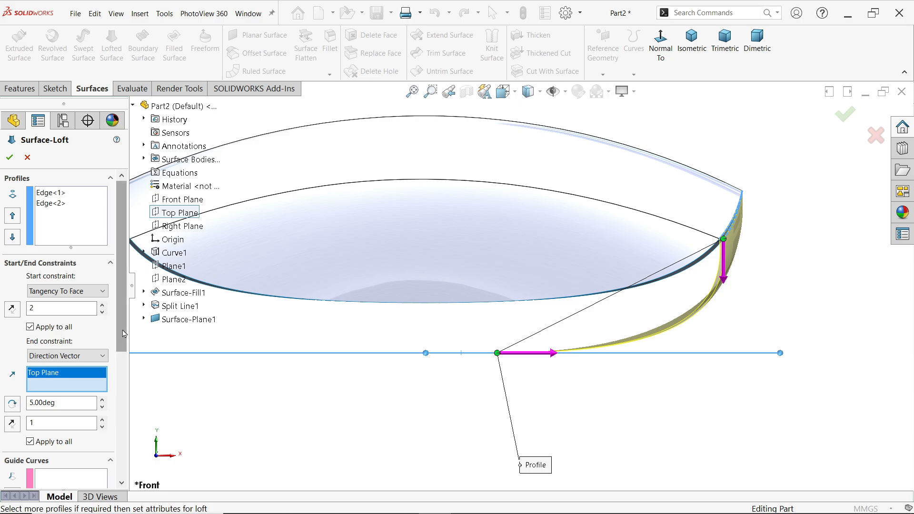
scroll(123, 328, "down", 5)
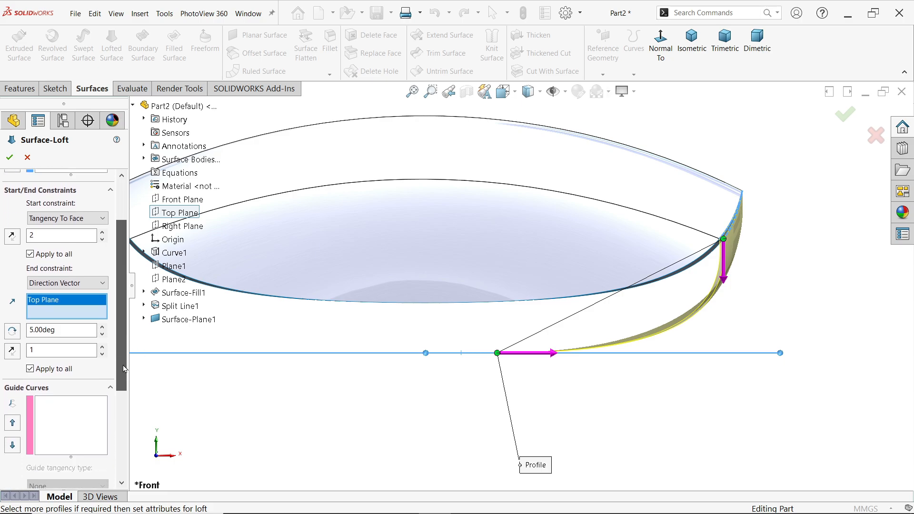
scroll(126, 323, "up", 5)
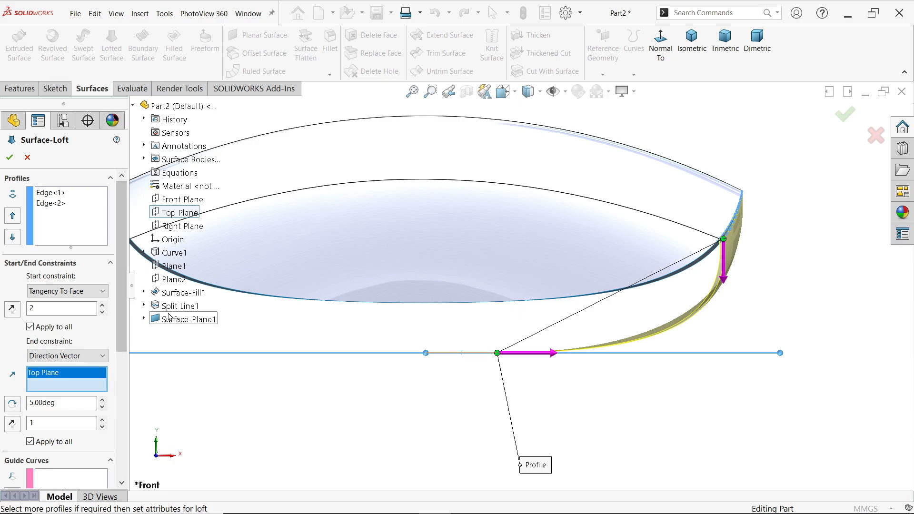
left_click(9, 157)
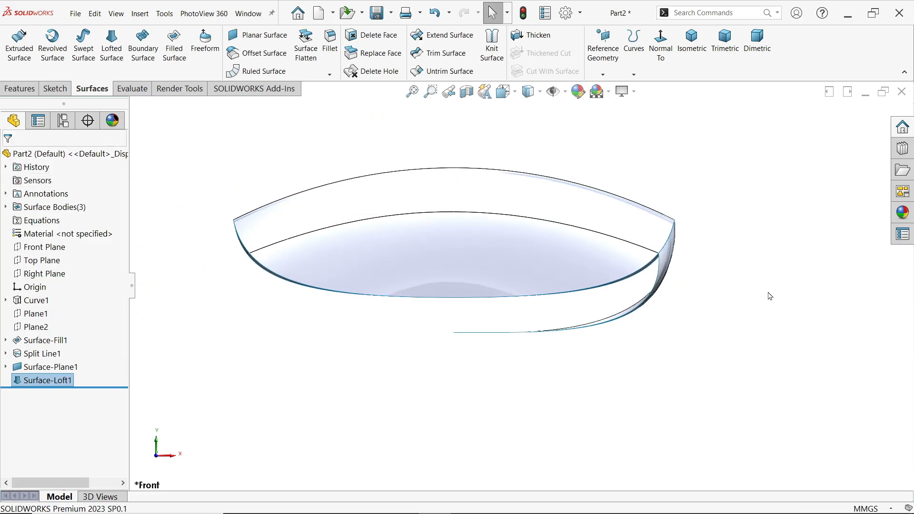
Sketch a center rectangle at the origin on the Top Plane, 120 mm long and 6.5*2 mm wide
middle_click_drag(769, 295, 718, 316)
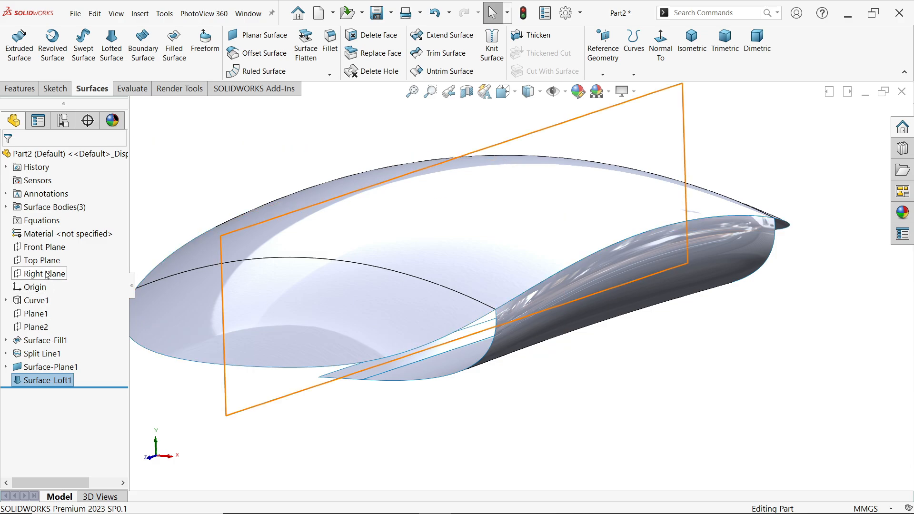
left_click(39, 260)
left_click(55, 251)
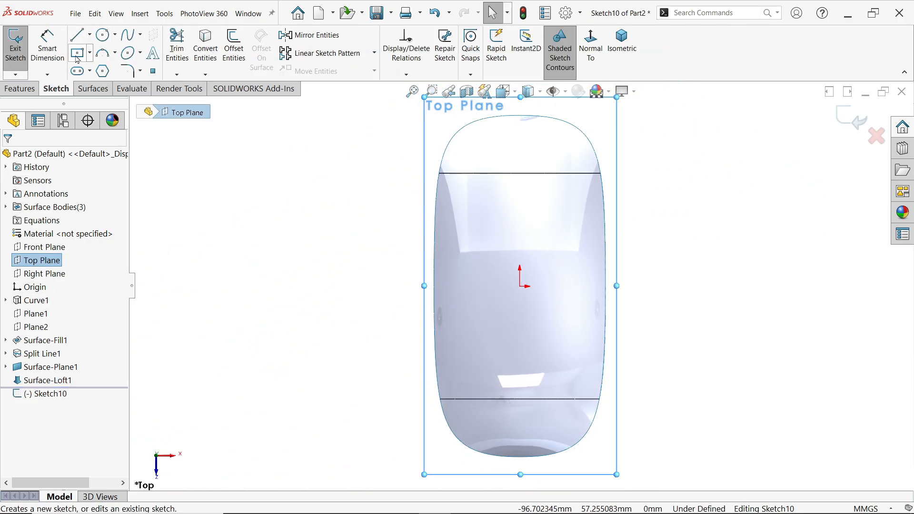
left_click(77, 53)
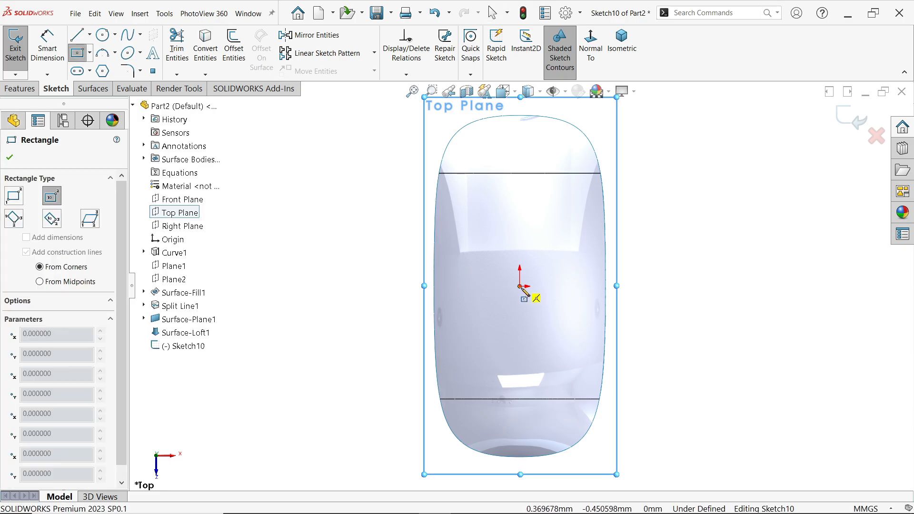
left_click(520, 286)
scroll(527, 247, "up", 2)
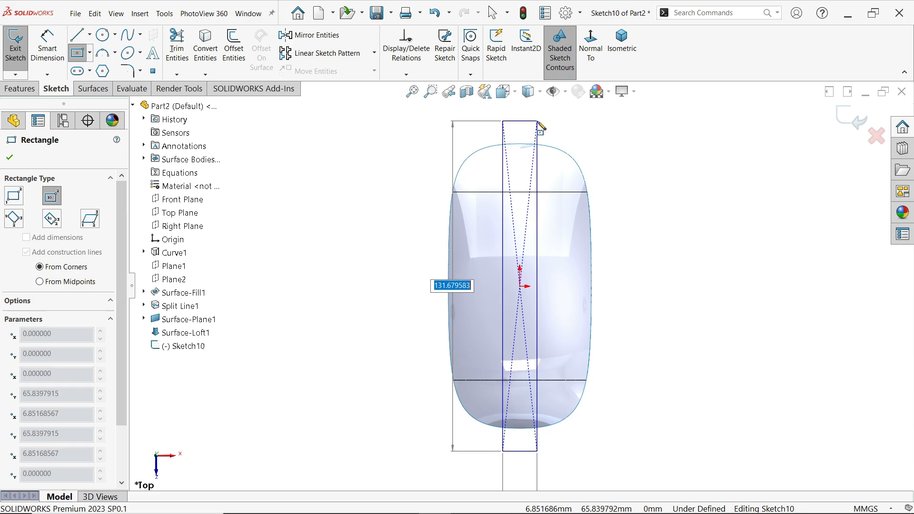
type("120")
key("Return")
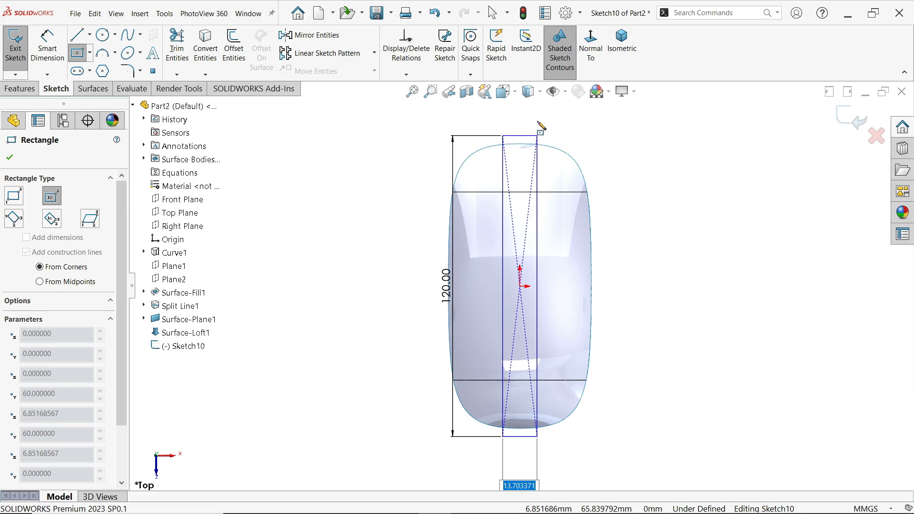
type("6")
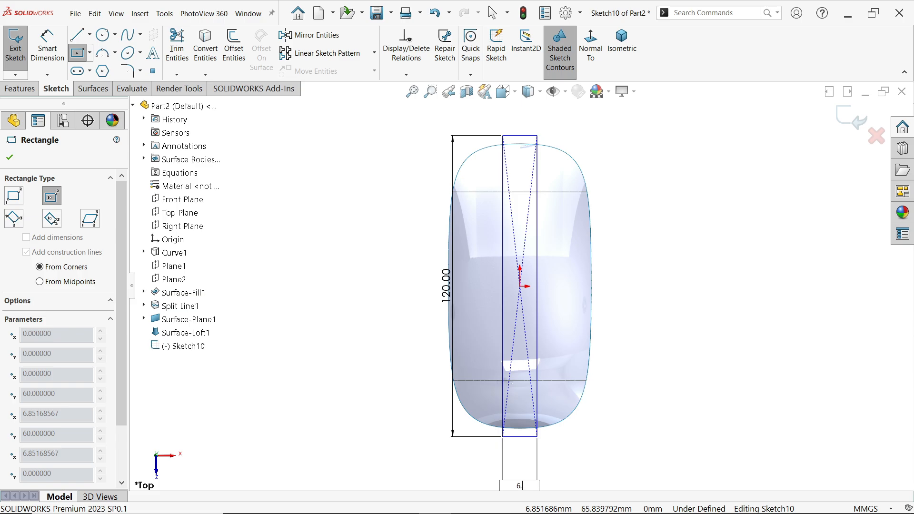
type(".5*2")
key("Return")
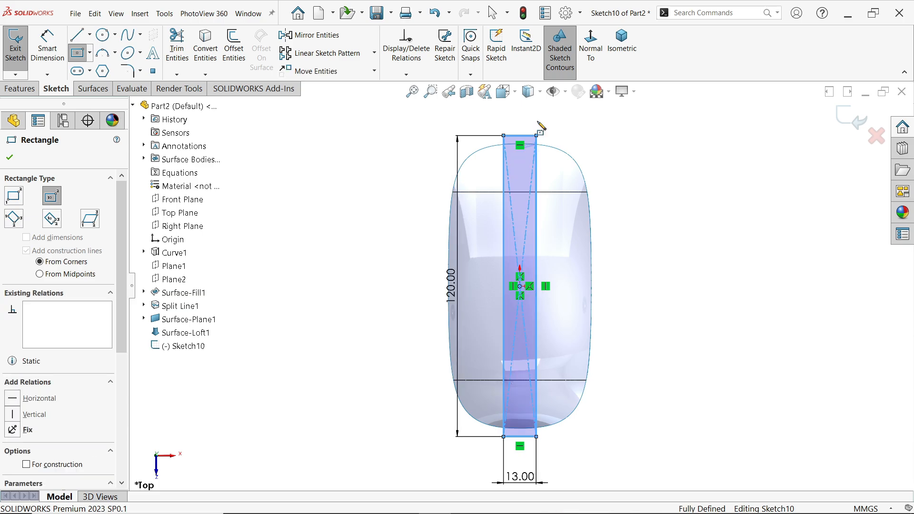
key("Escape")
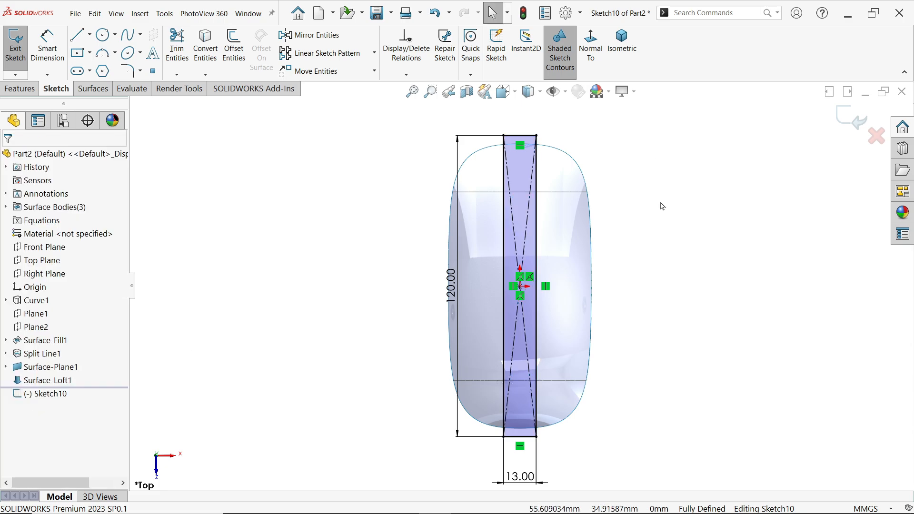
Project the rectangle sketch as a split line onto the filled surface's two end faces and rebuild the part
left_click(21, 90)
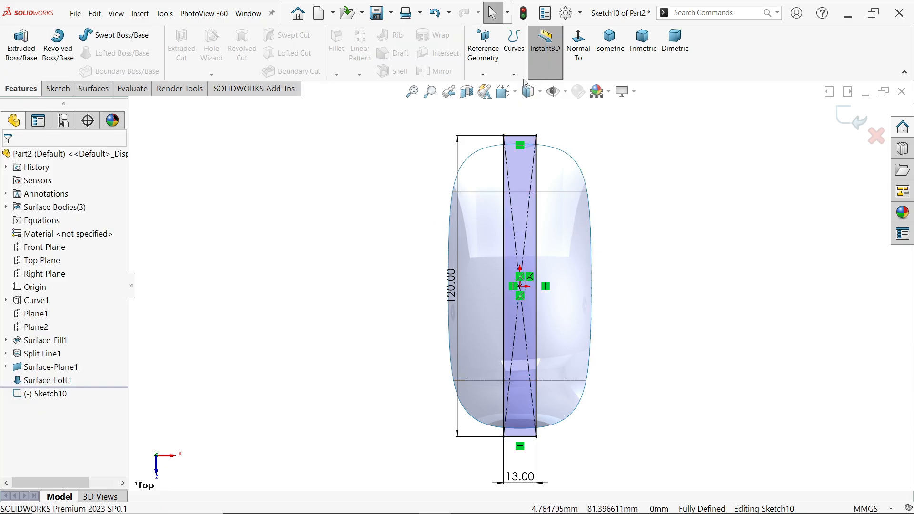
left_click(514, 75)
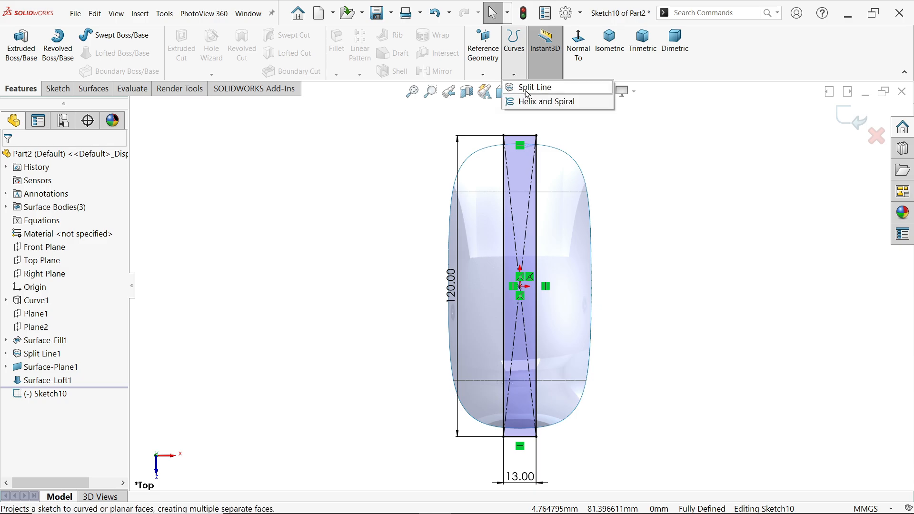
left_click(527, 94)
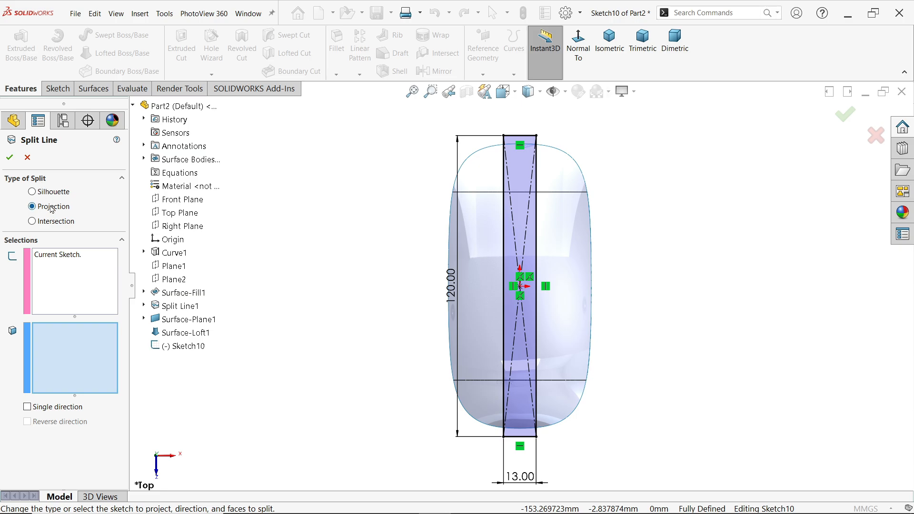
left_click(55, 261)
left_click(59, 342)
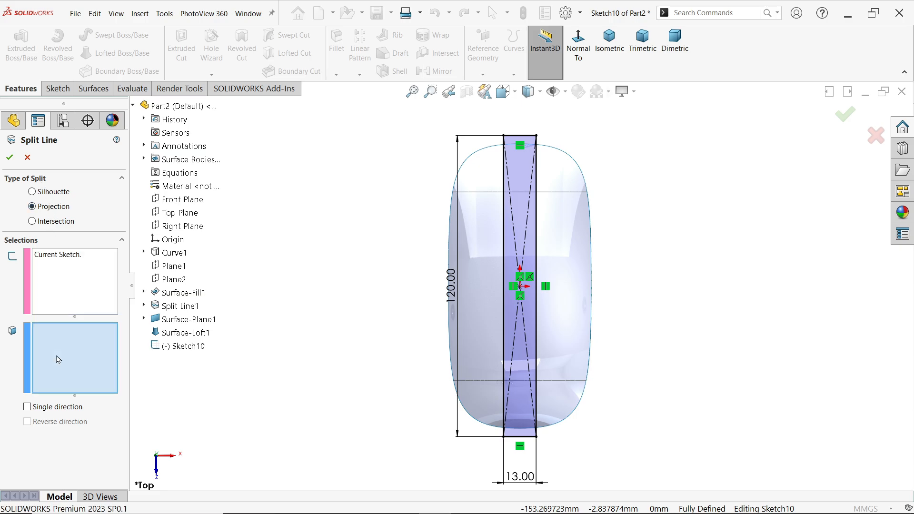
scroll(580, 368, "down", 1)
scroll(579, 368, "down", 1)
left_click(544, 418)
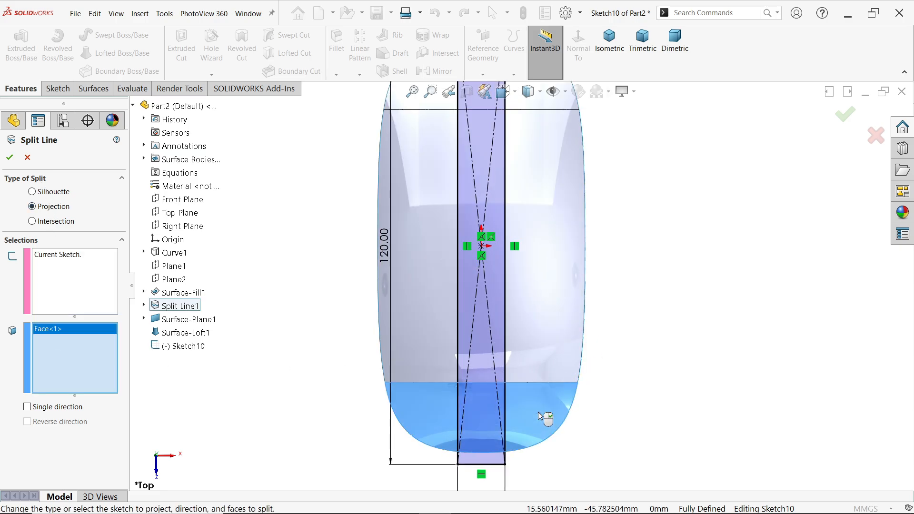
scroll(546, 405, "up", 2)
left_click(519, 180)
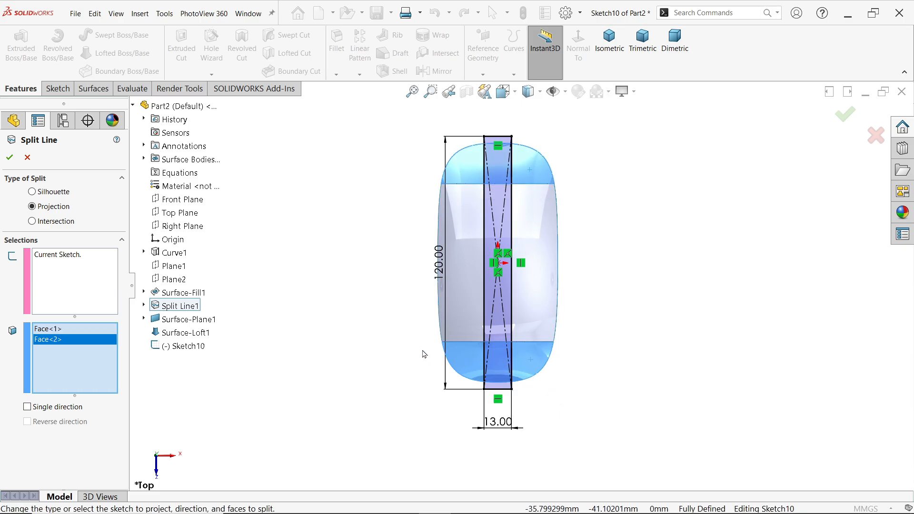
left_click(10, 158)
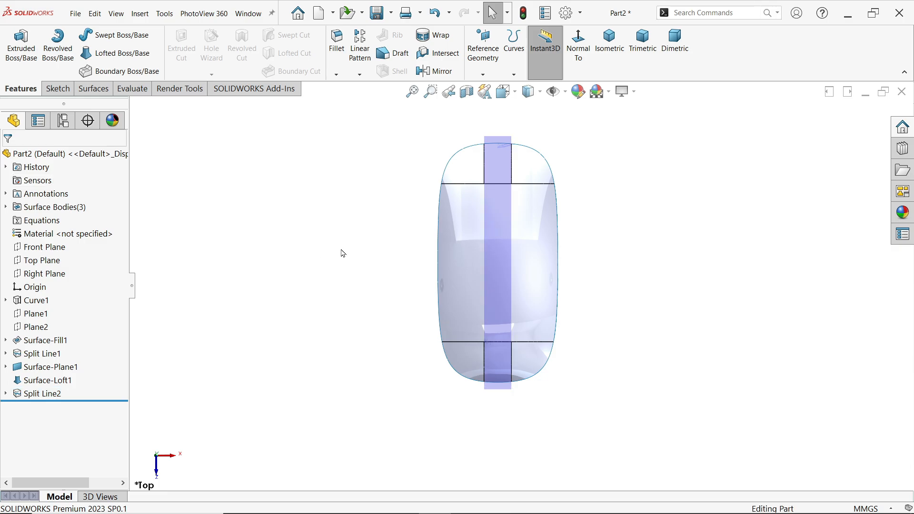
left_click(523, 14)
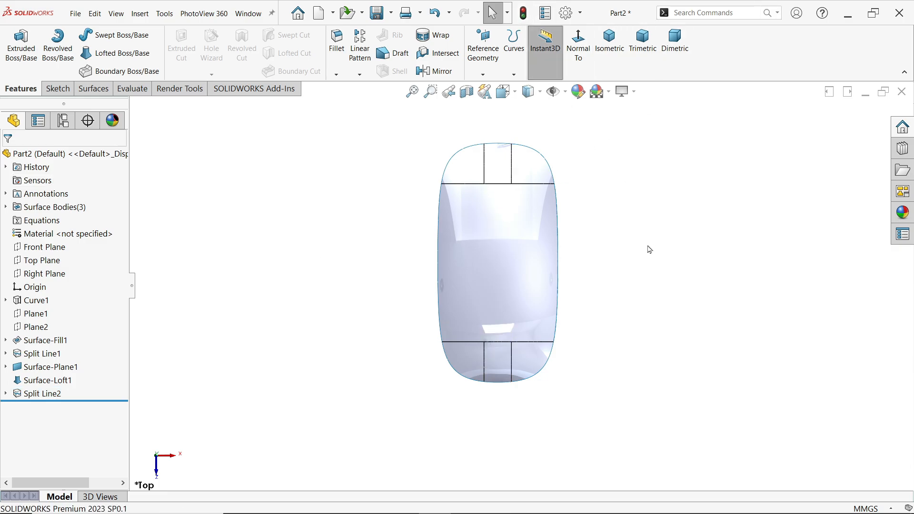
Examine the split end faces from above and from the underside
middle_click_drag(647, 246, 633, 244)
scroll(561, 252, "up", 5)
left_click(428, 372)
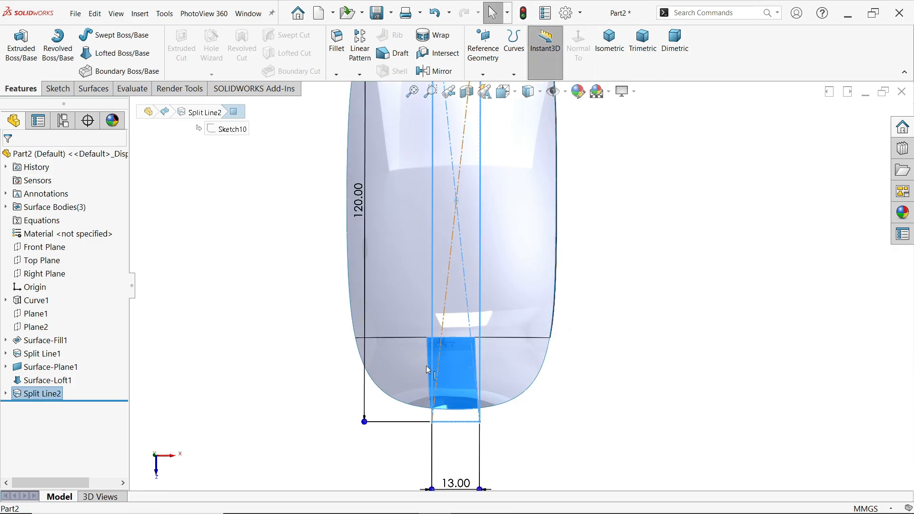
left_click(656, 347)
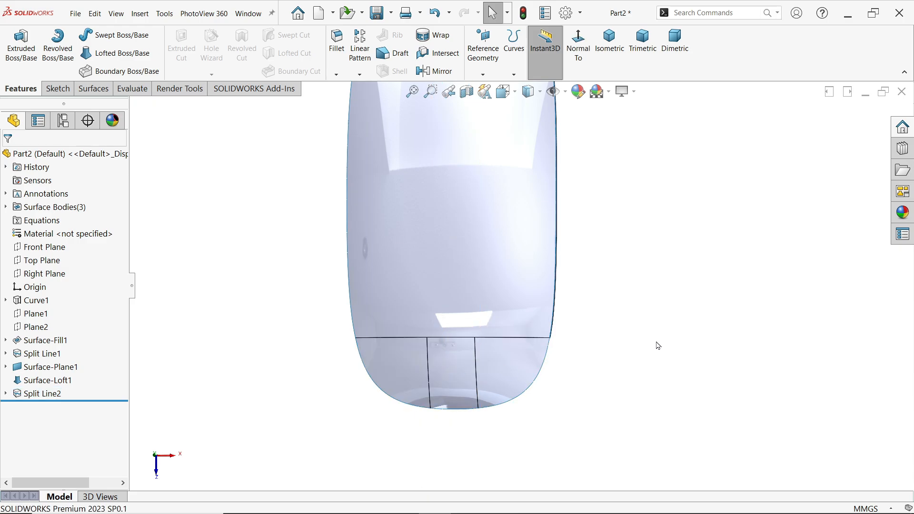
left_click(642, 41)
scroll(583, 409, "down", 1)
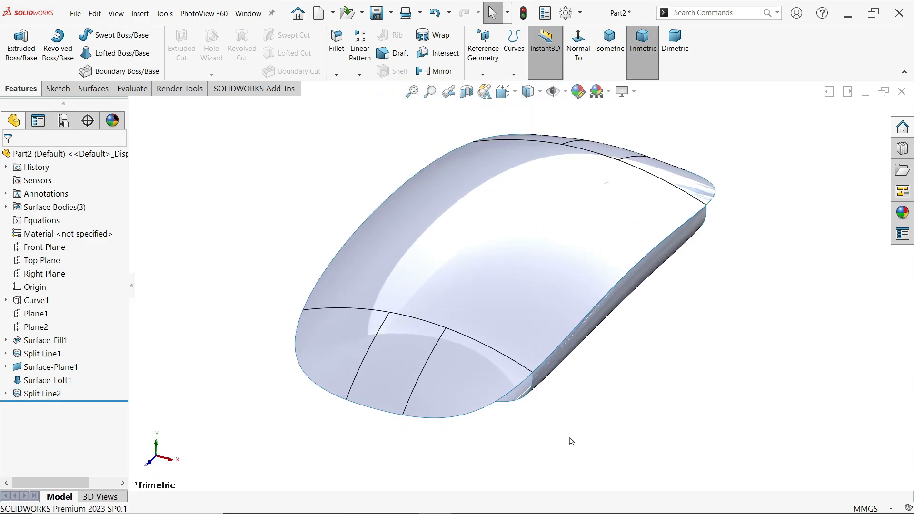
middle_click_drag(571, 441, 520, 221)
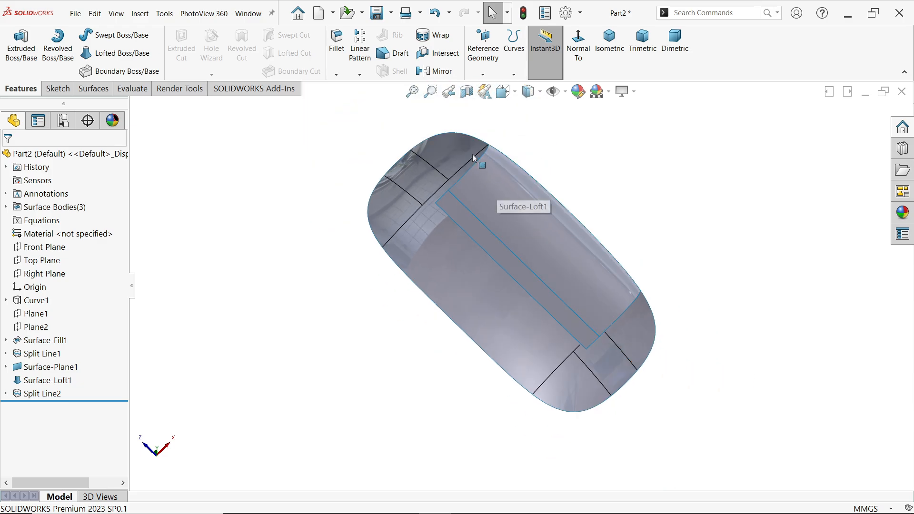
scroll(492, 196, "down", 5)
Set up a lofted surface from the side loft's end edge to the adjacent outer corner edge of the filled surface
left_click(91, 88)
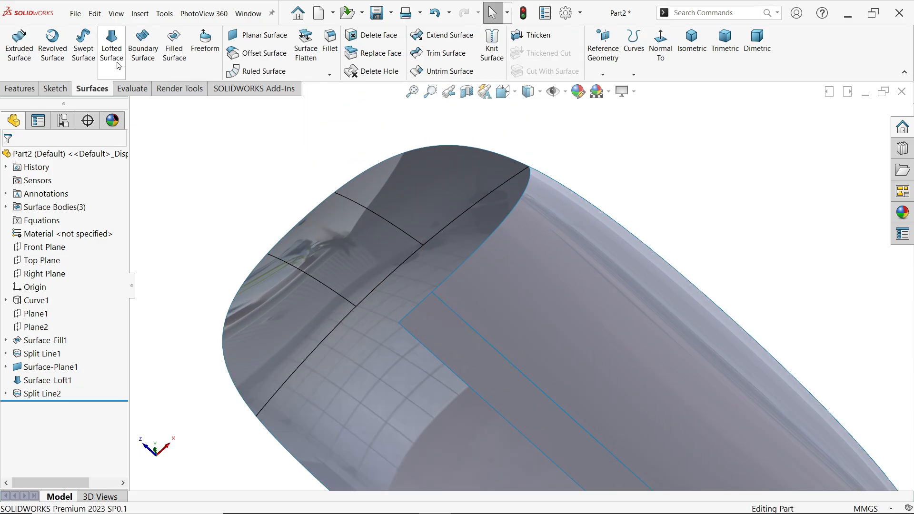
left_click(118, 66)
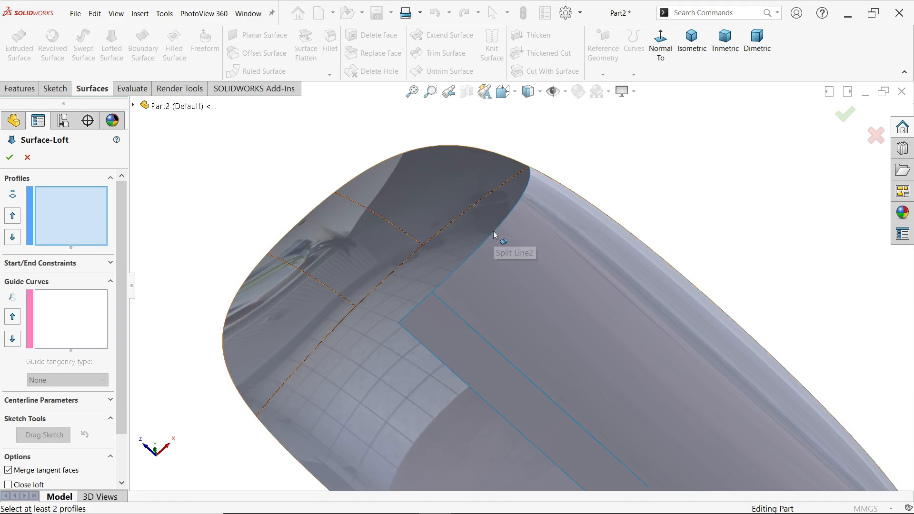
left_click(474, 255)
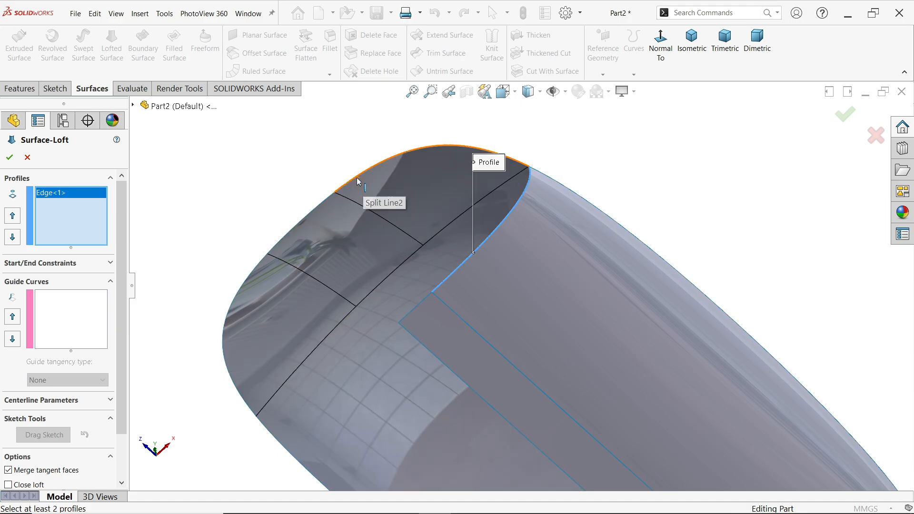
left_click(357, 179)
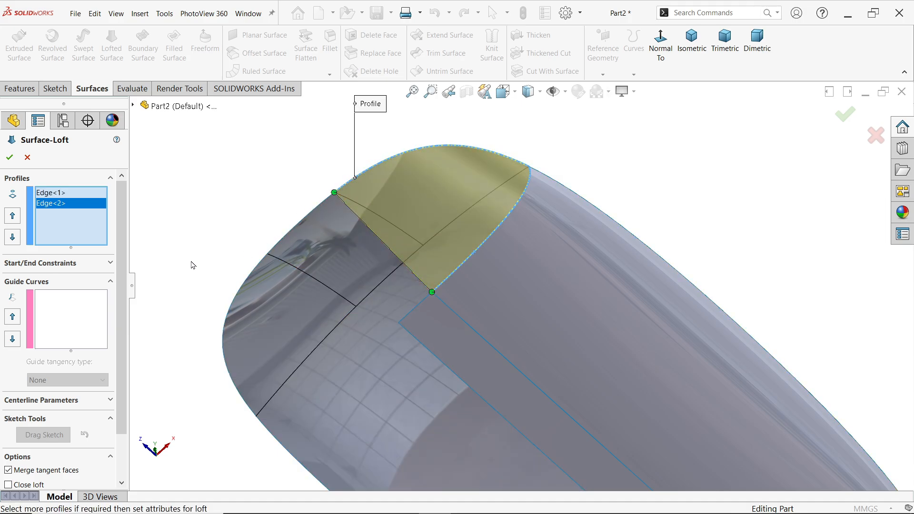
Set the corner loft's start constraint to Tangency To Face with a tangent length of 2 and create the surface
left_click(59, 193)
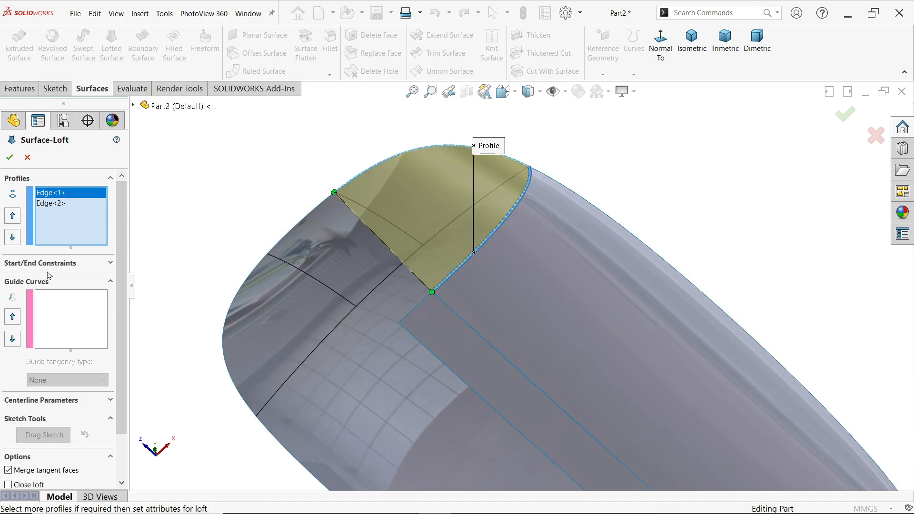
left_click(71, 263)
left_click(67, 290)
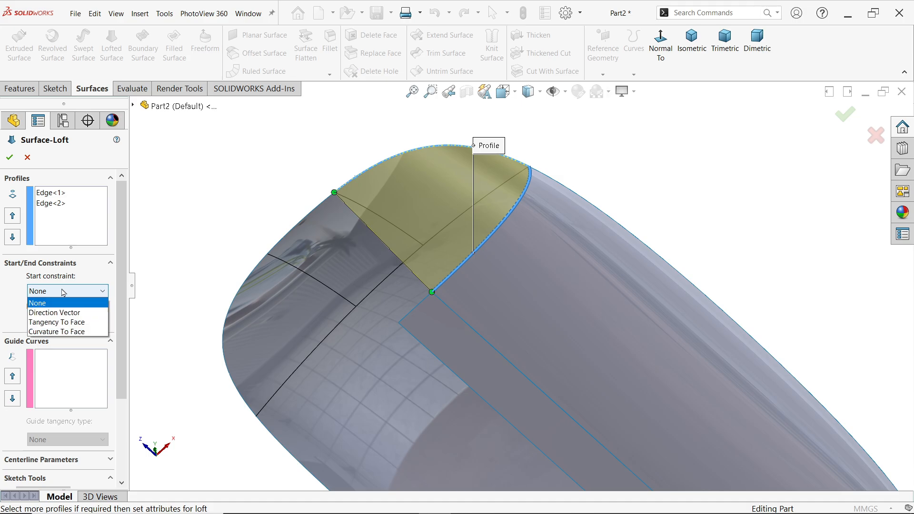
left_click(69, 323)
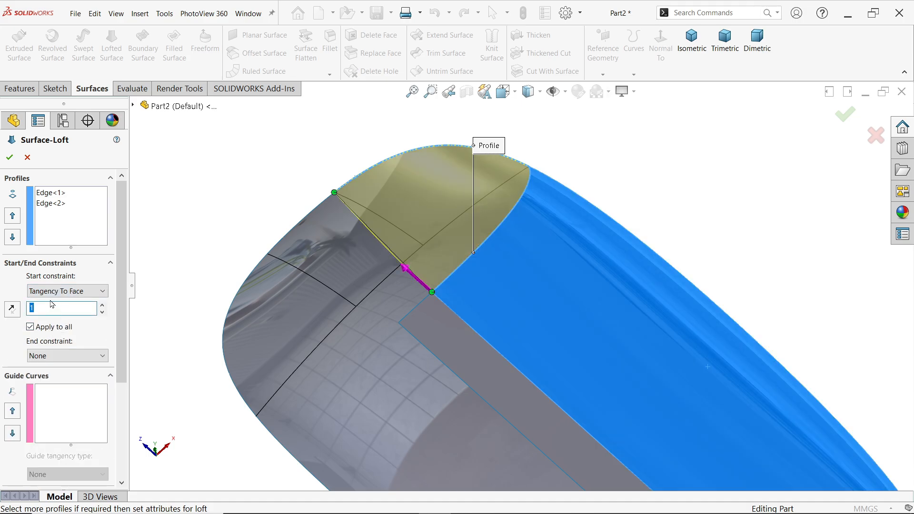
type("2")
middle_click_drag(613, 203, 635, 126)
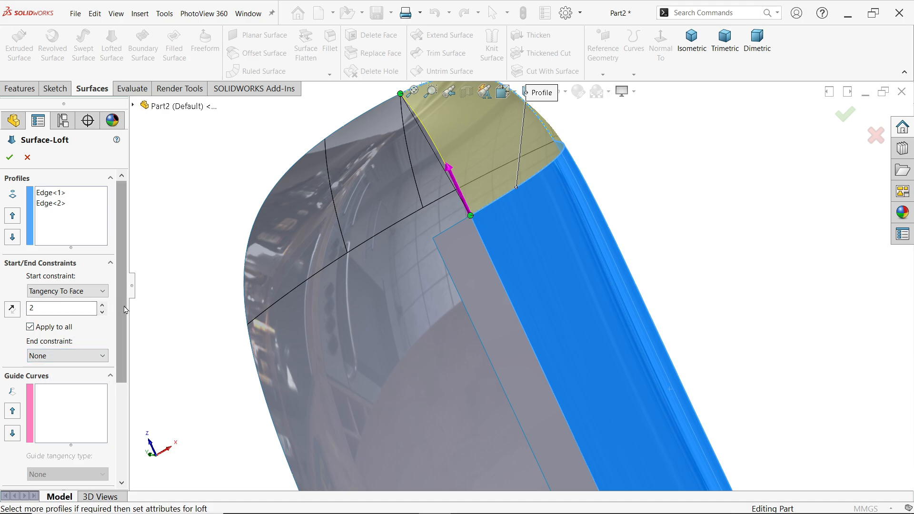
left_click(9, 158)
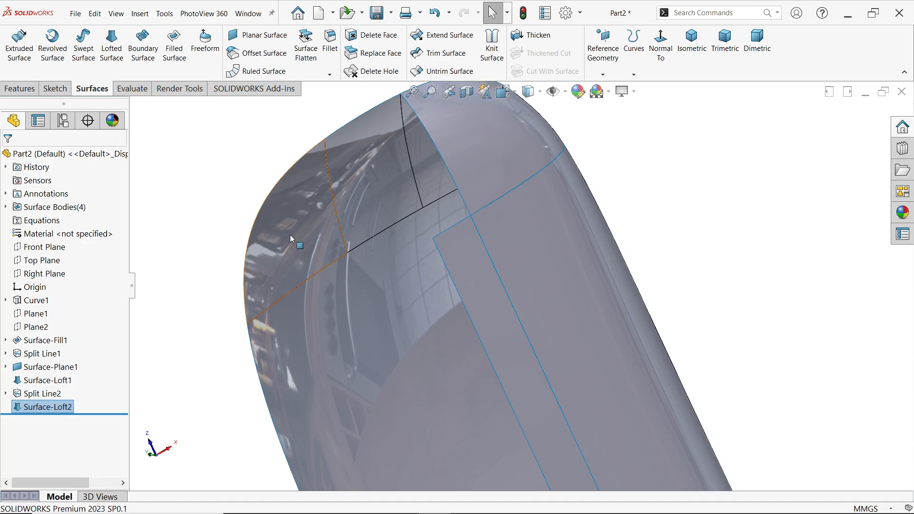
Set up a lofted surface from the planar strip's end edge to the filled surface's short outer edge beside the corner loft
middle_click_drag(290, 235, 450, 247)
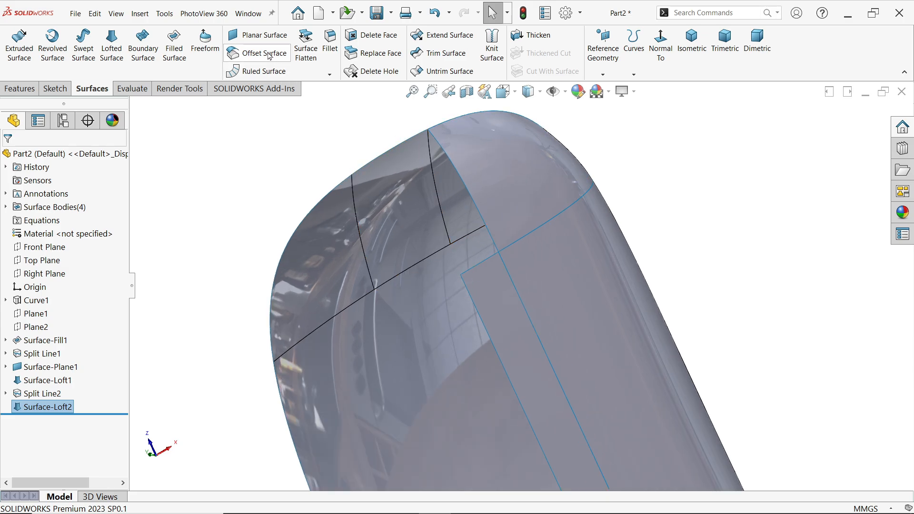
left_click(113, 60)
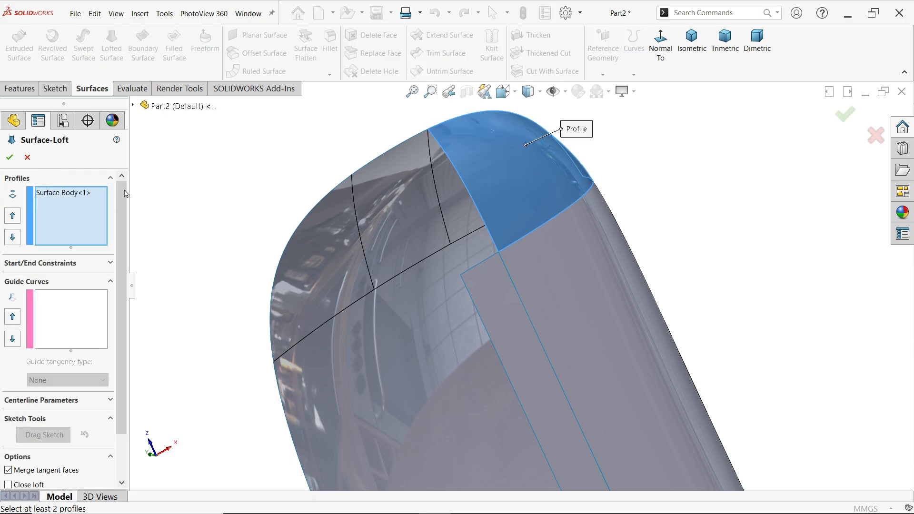
right_click(64, 198)
left_click(81, 202)
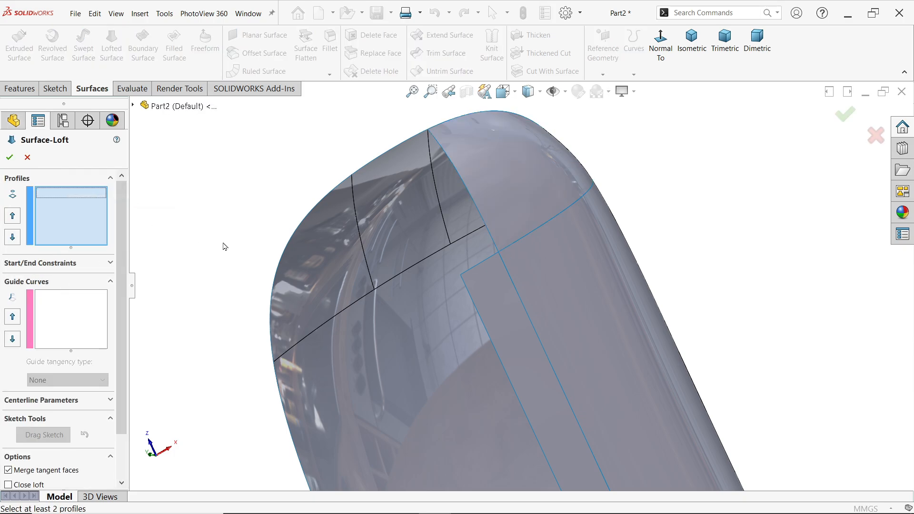
scroll(492, 265, "down", 1)
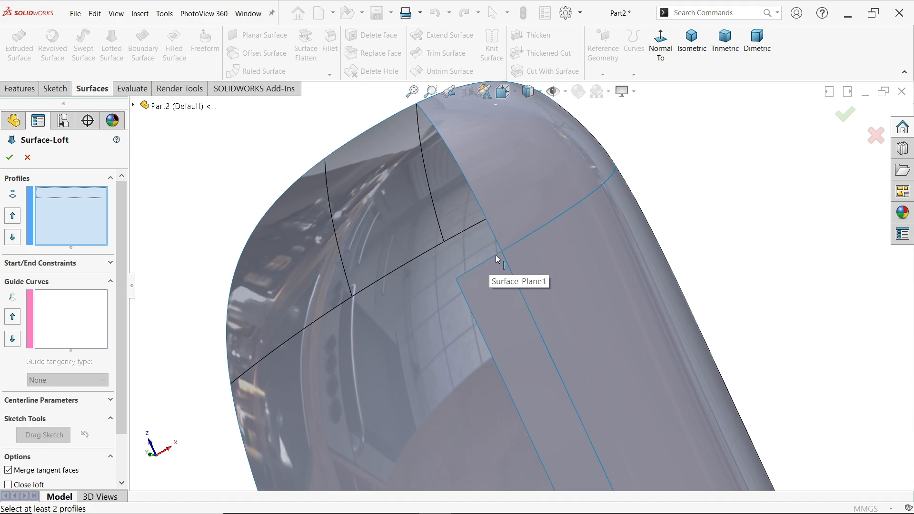
left_click(666, 191)
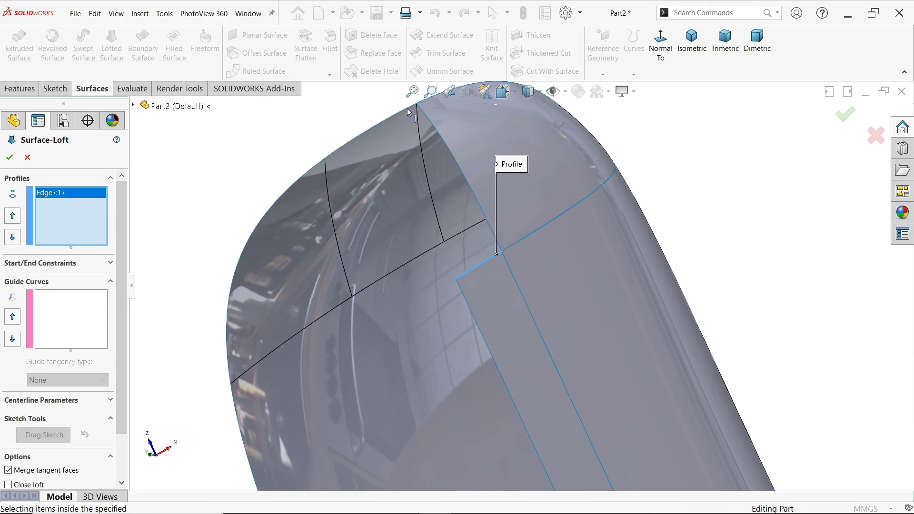
left_click(407, 107)
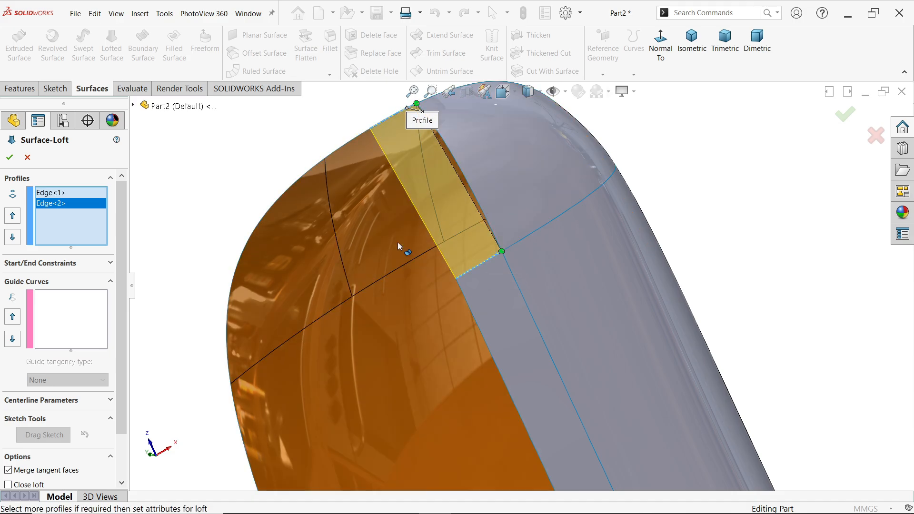
Add the corner loft's adjoining edge as the guide curve and set its tangency type to Tangency To Face
left_click(65, 330)
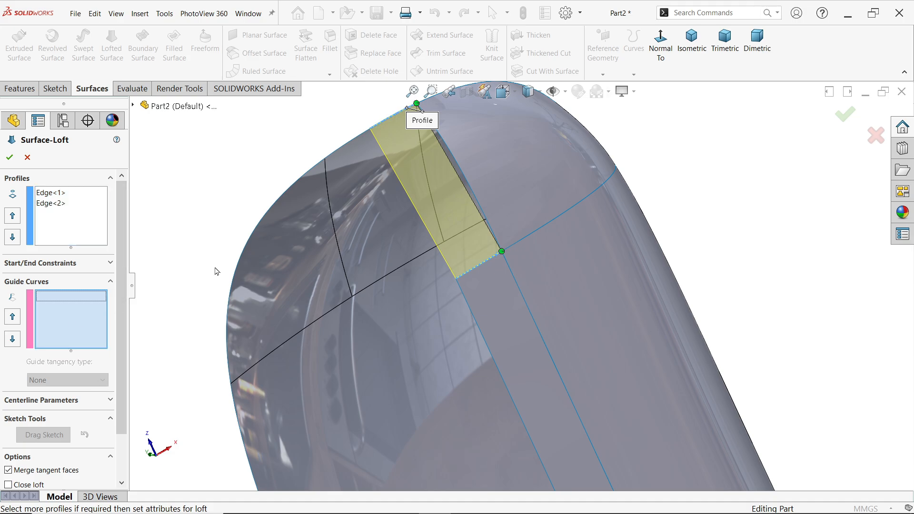
scroll(431, 145, "down", 3)
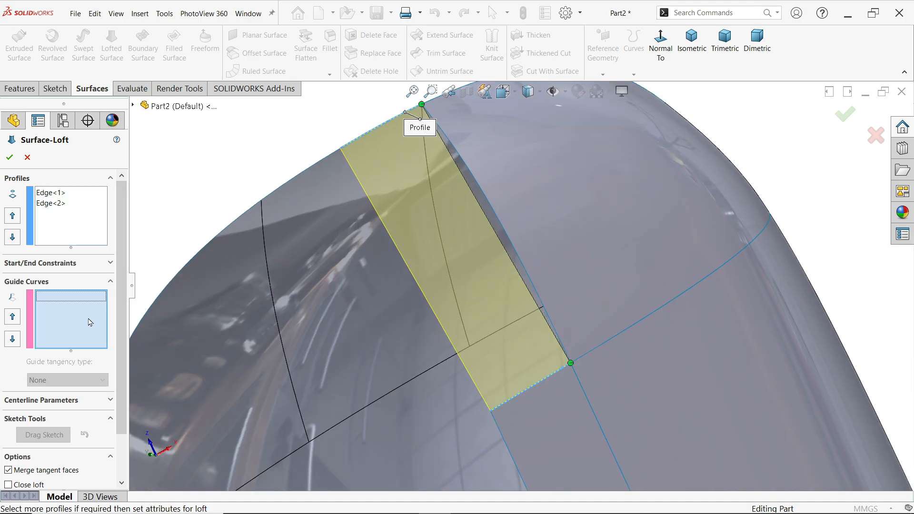
left_click(507, 236)
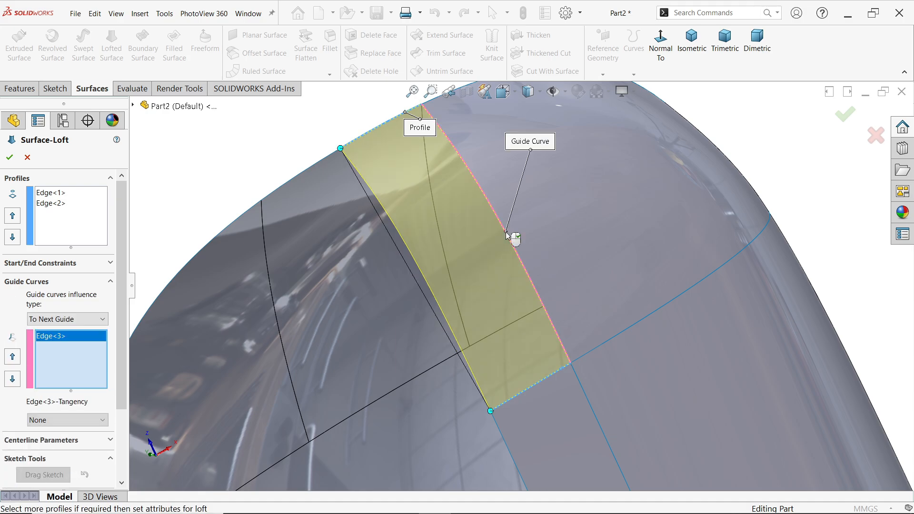
scroll(71, 324, "down", 3)
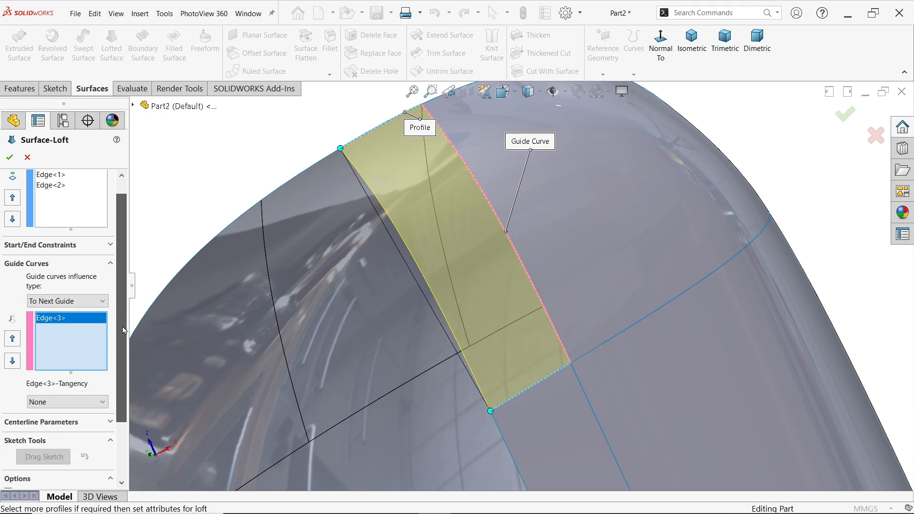
left_click(54, 374)
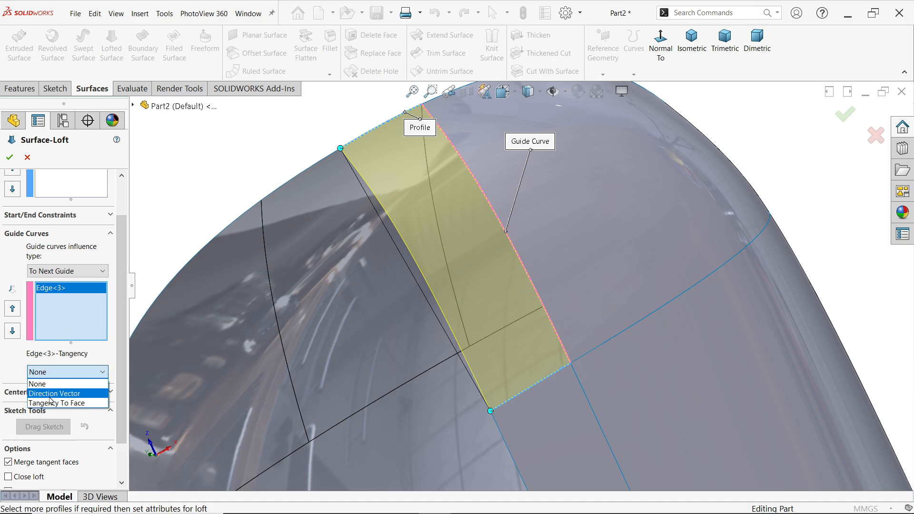
left_click(47, 403)
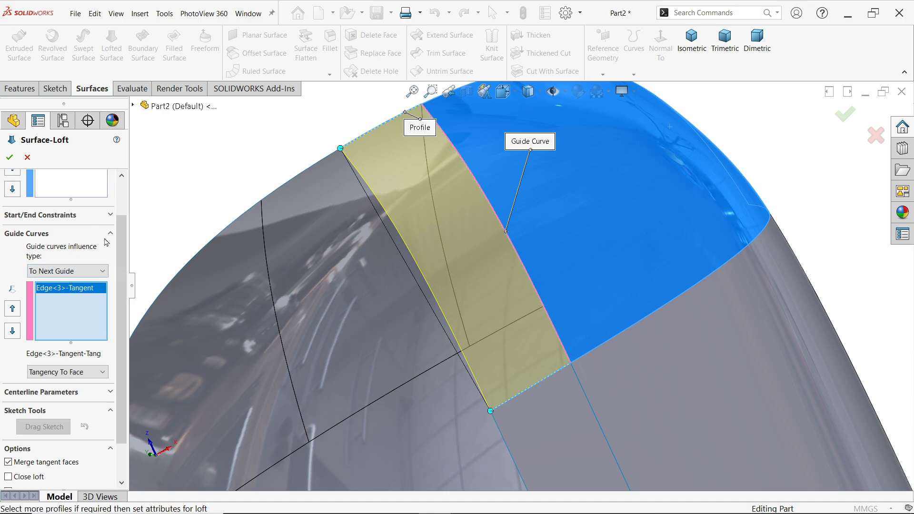
Set the strip-end loft's start constraint to Tangency To Face with a tangent length of 2 and create the surface
left_click(109, 214)
scroll(122, 252, "up", 3)
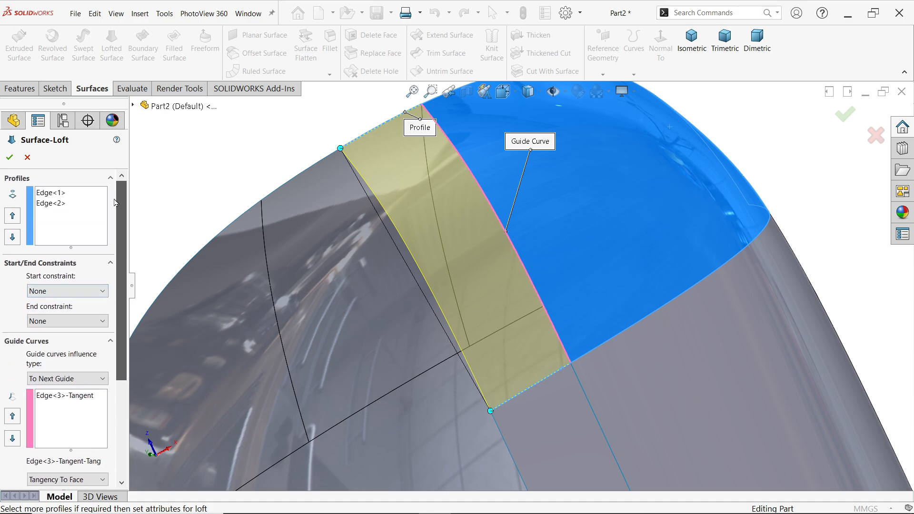
left_click(61, 193)
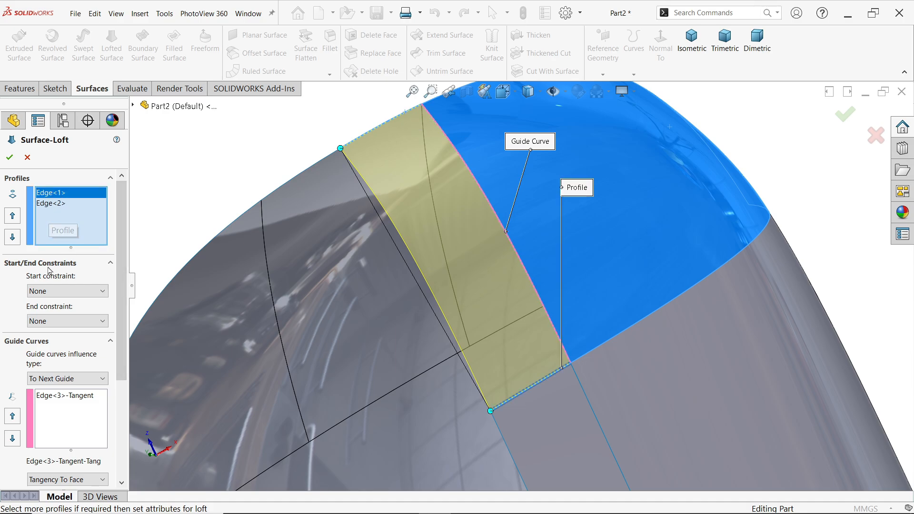
left_click(53, 294)
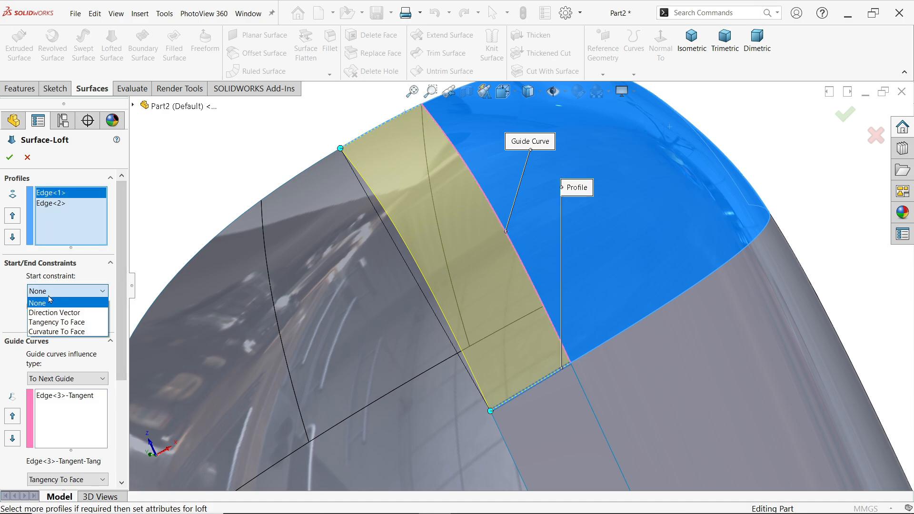
left_click(52, 322)
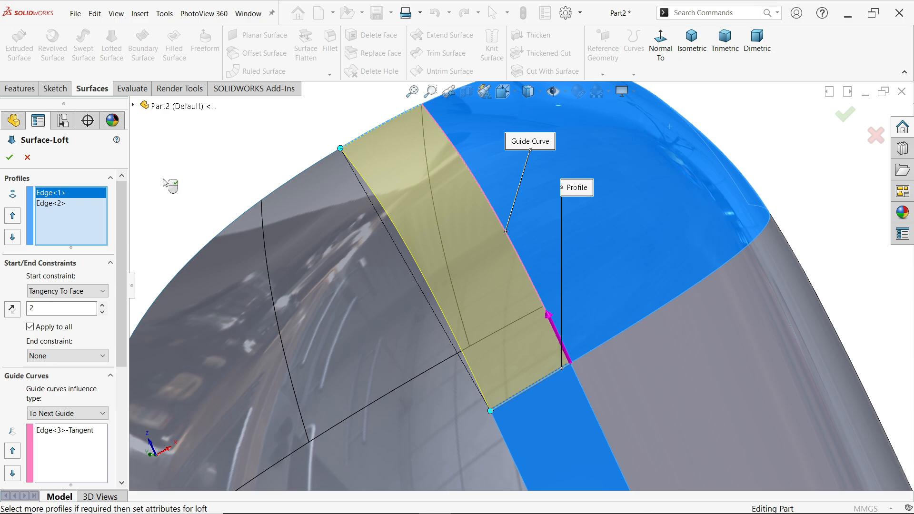
key("z")
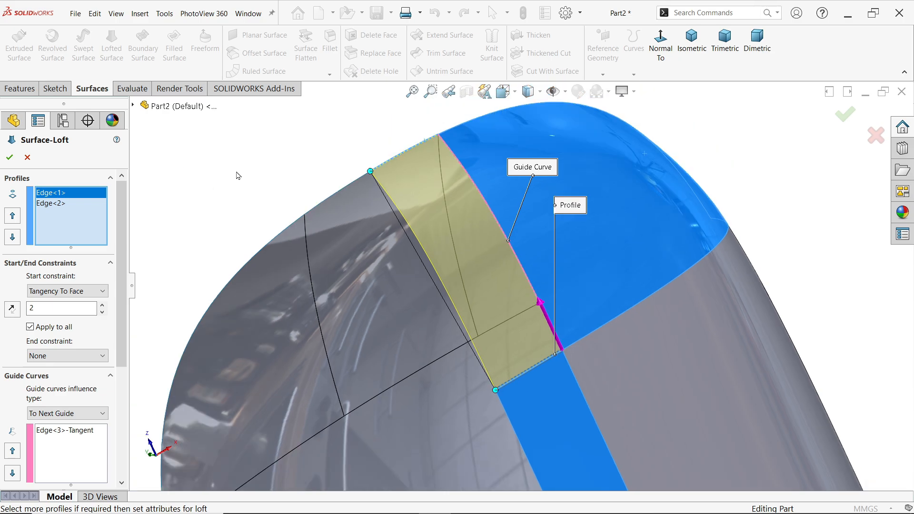
left_click(10, 158)
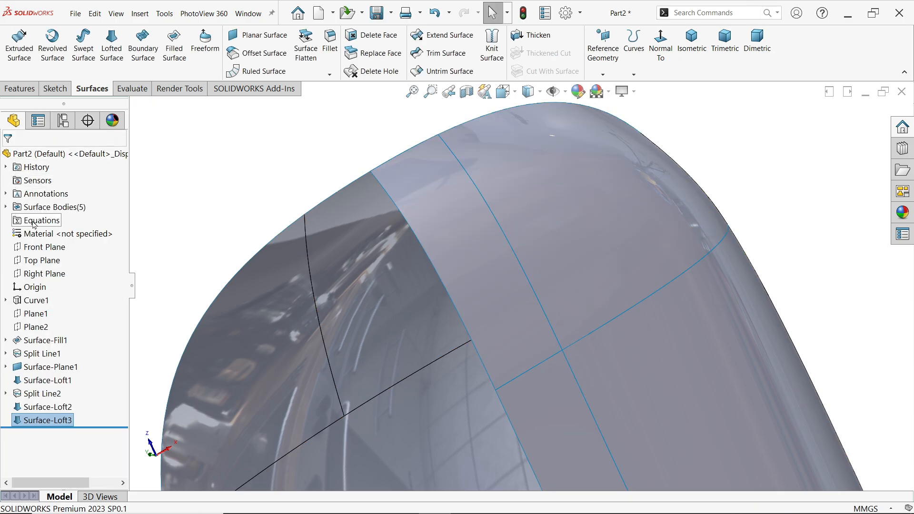
At the model's opposite end, set up a lofted surface from the side loft's end edge to the filled surface's outer corner edge
scroll(324, 185, "up", 3)
middle_click_drag(341, 198, 595, 394)
scroll(595, 394, "down", 3)
middle_click_drag(568, 351, 476, 276)
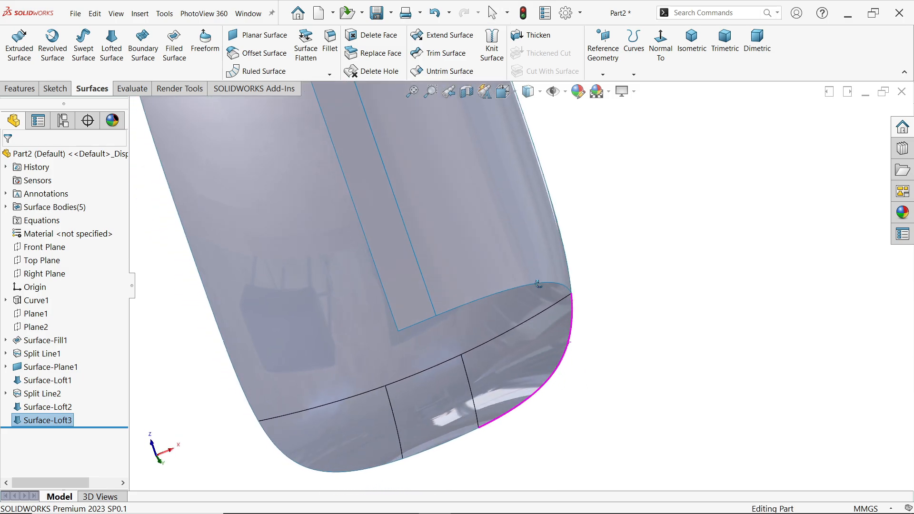
left_click(694, 156)
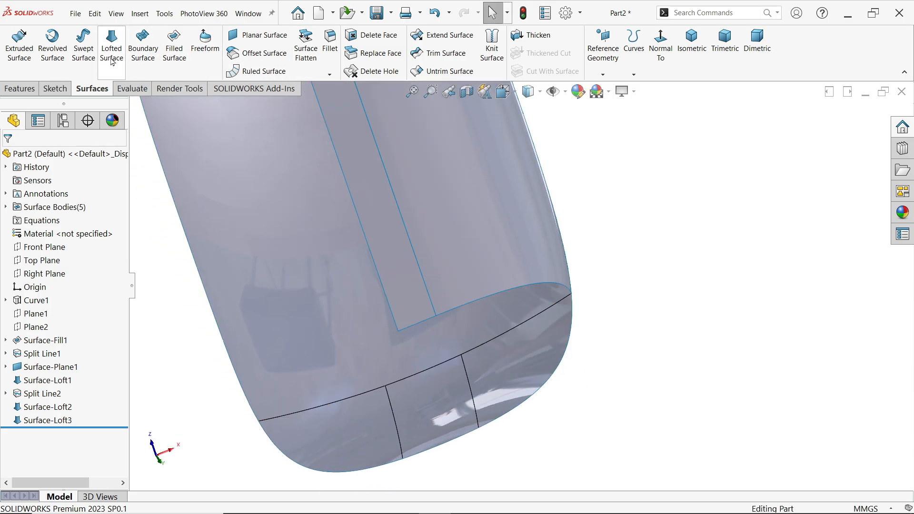
left_click(112, 48)
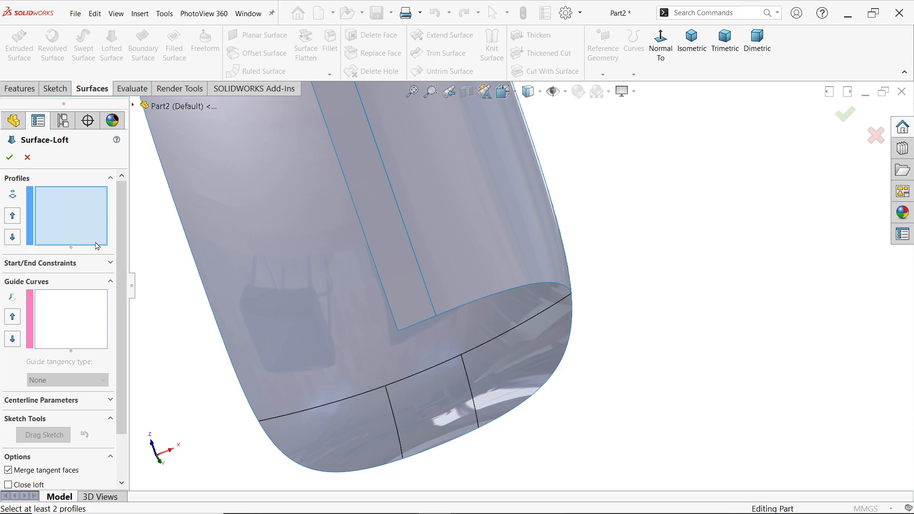
left_click(451, 308)
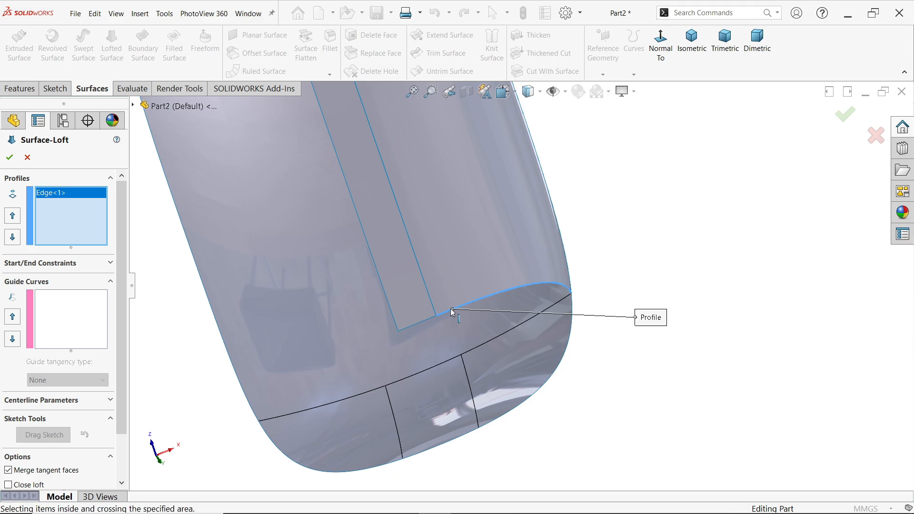
left_click(495, 425)
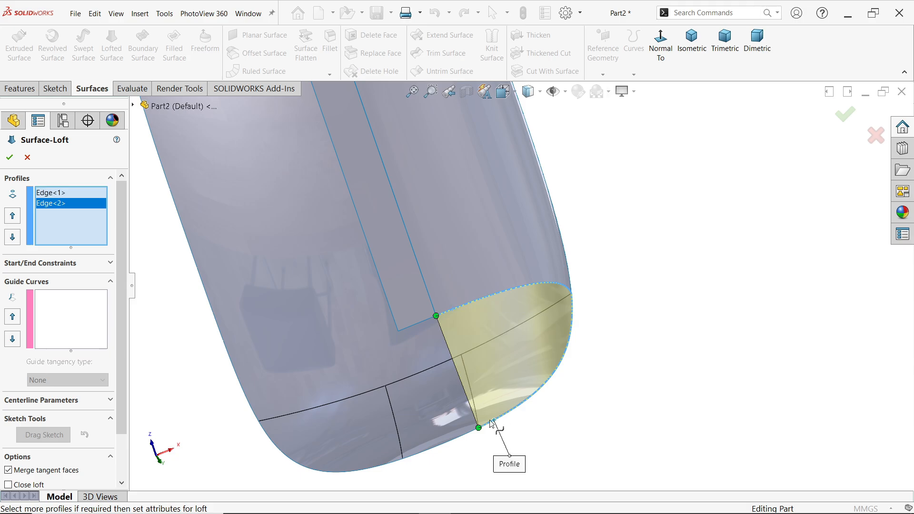
Set the opposite corner loft's start constraint to Tangency To Face with length 2, keep Apply to all enabled, and create the surface
left_click(67, 266)
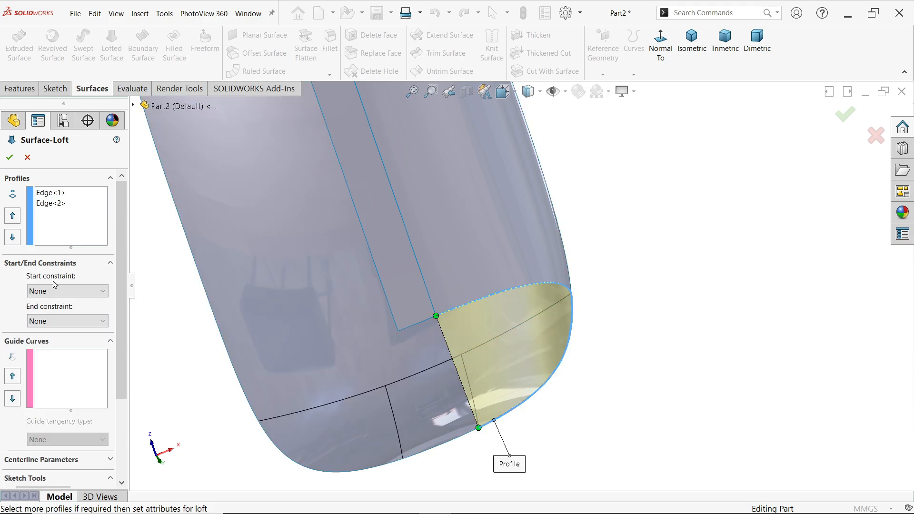
left_click(57, 193)
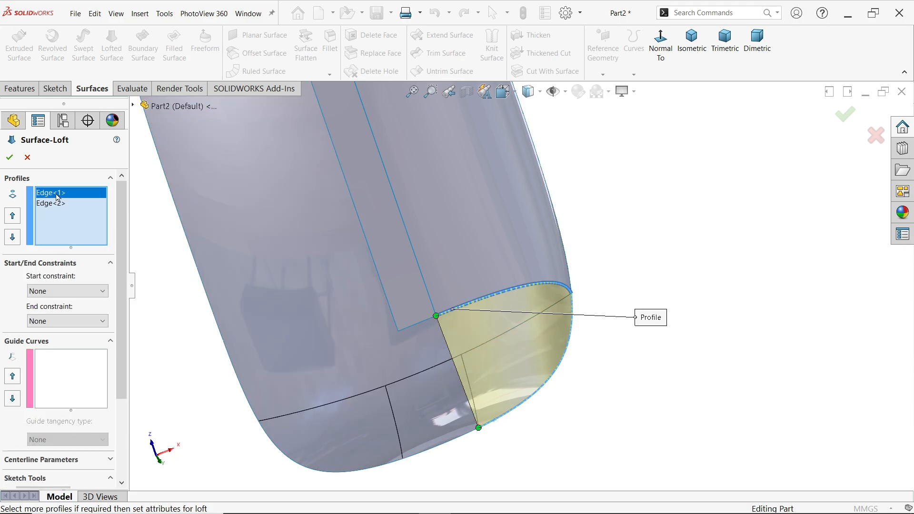
left_click(53, 292)
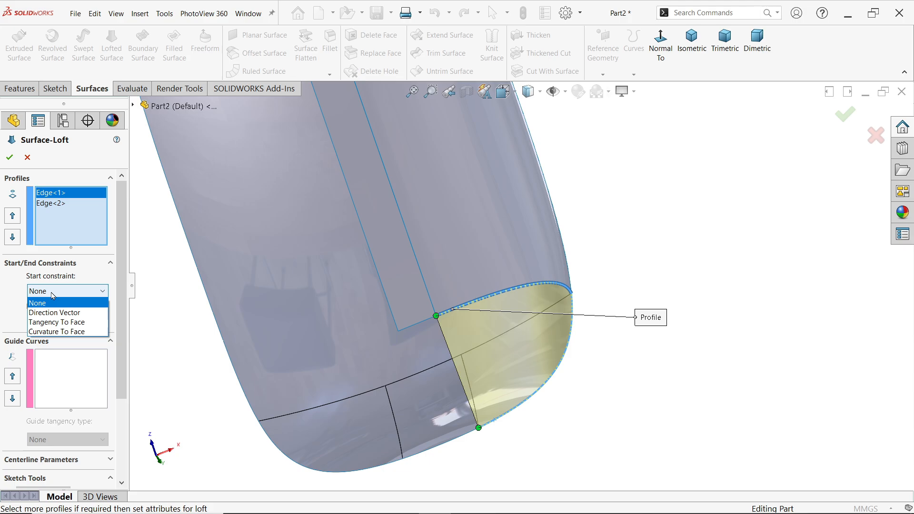
left_click(57, 322)
type("2")
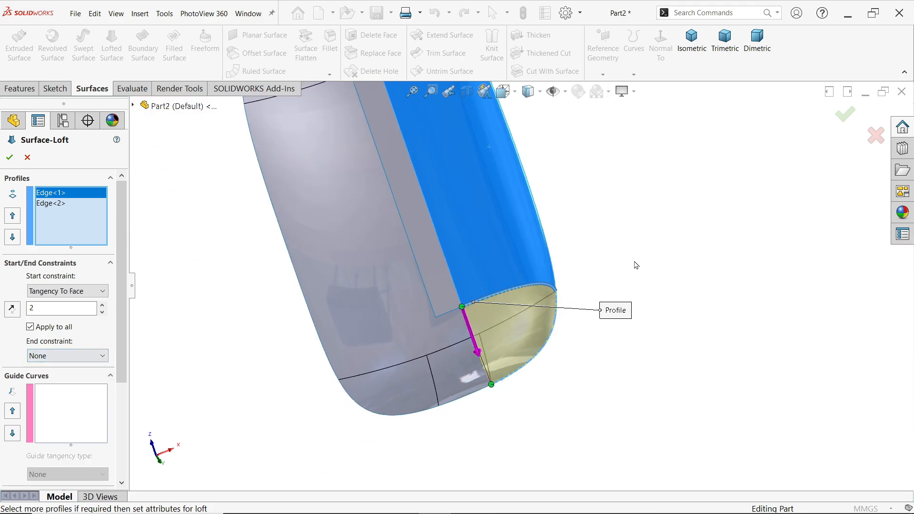
middle_click_drag(635, 263, 634, 332)
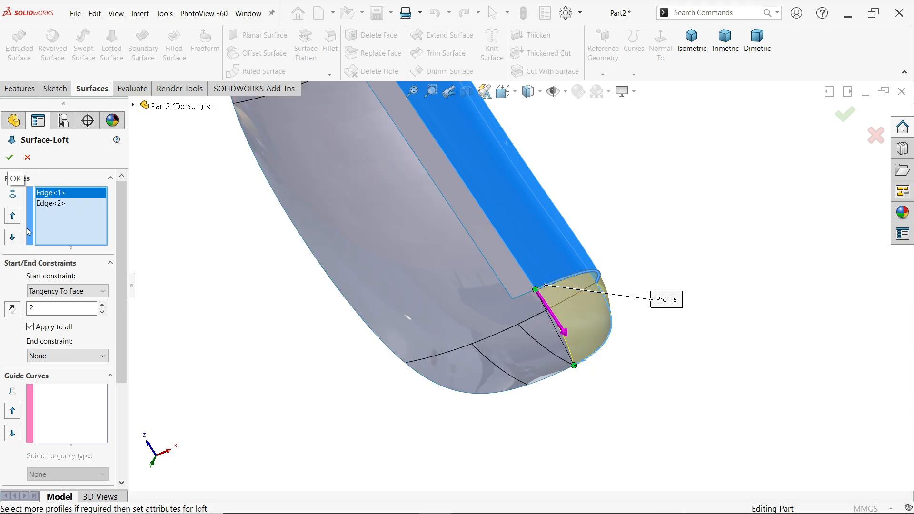
left_click(30, 327)
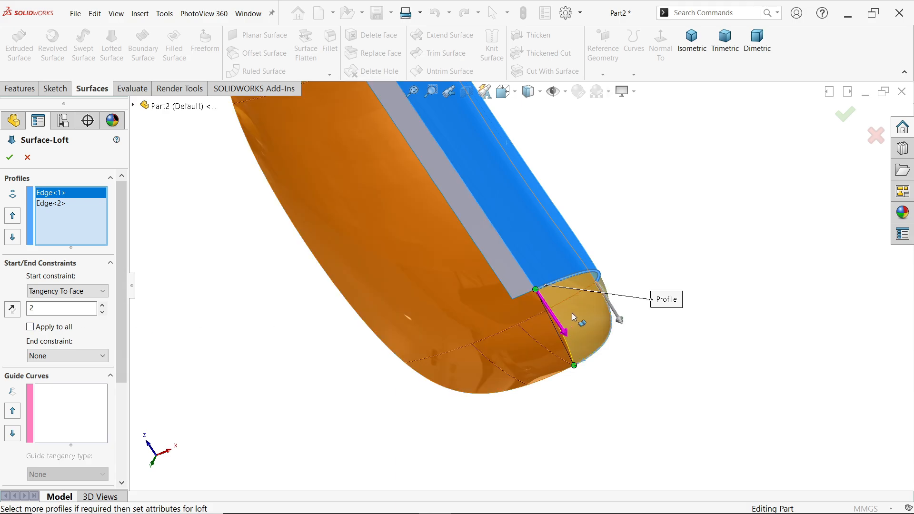
left_click(30, 328)
left_click(9, 157)
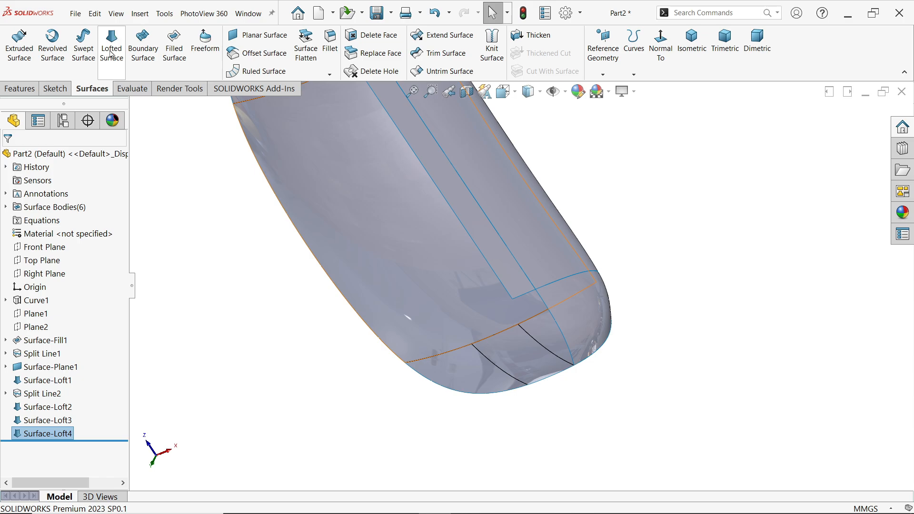
Set up a lofted surface from the planar strip's remaining end edge to the short outer edge next to the new corner loft
left_click(111, 50)
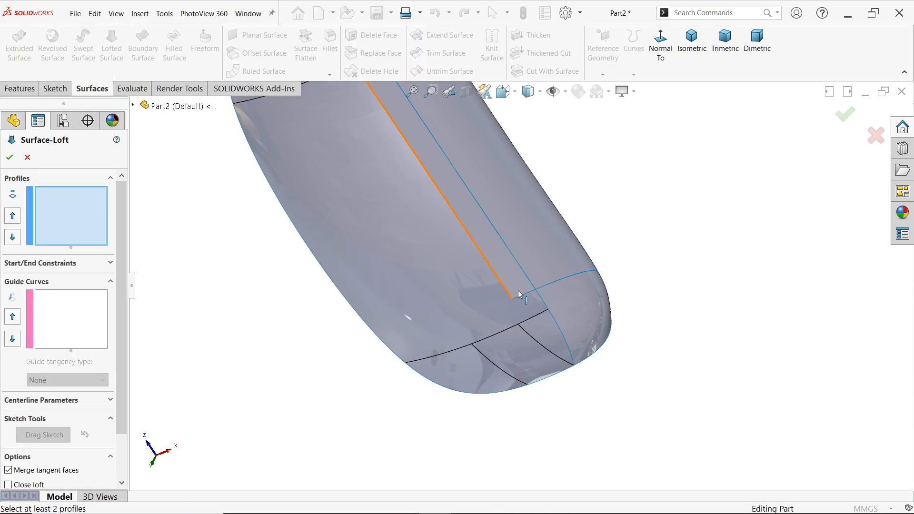
scroll(519, 294, "down", 3)
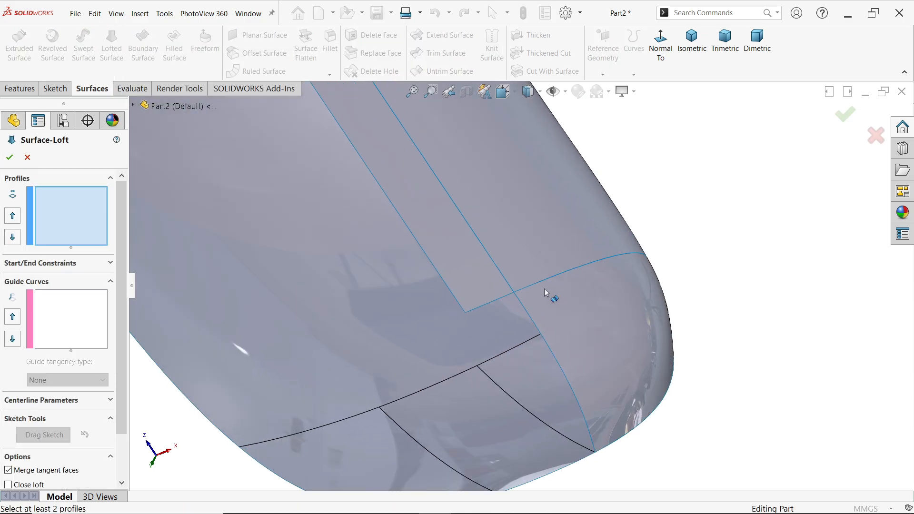
left_click(505, 297)
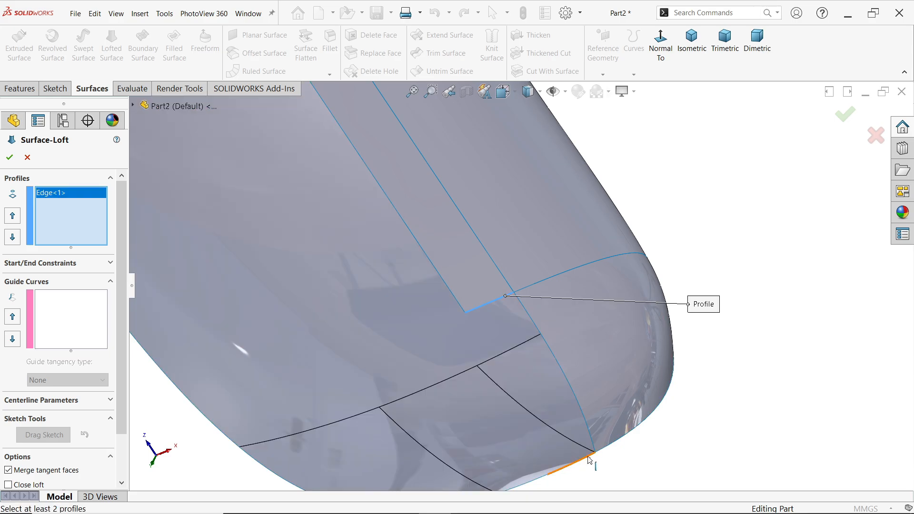
left_click(589, 460)
Add the corner loft's adjoining edge as the strip-end loft's guide curve and set its tangency to Tangency To Face
left_click(69, 320)
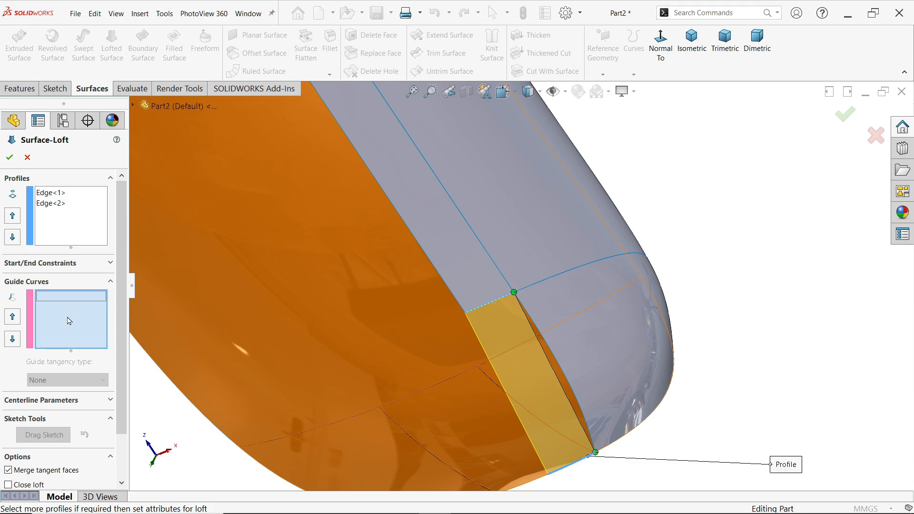
scroll(566, 383, "down", 2)
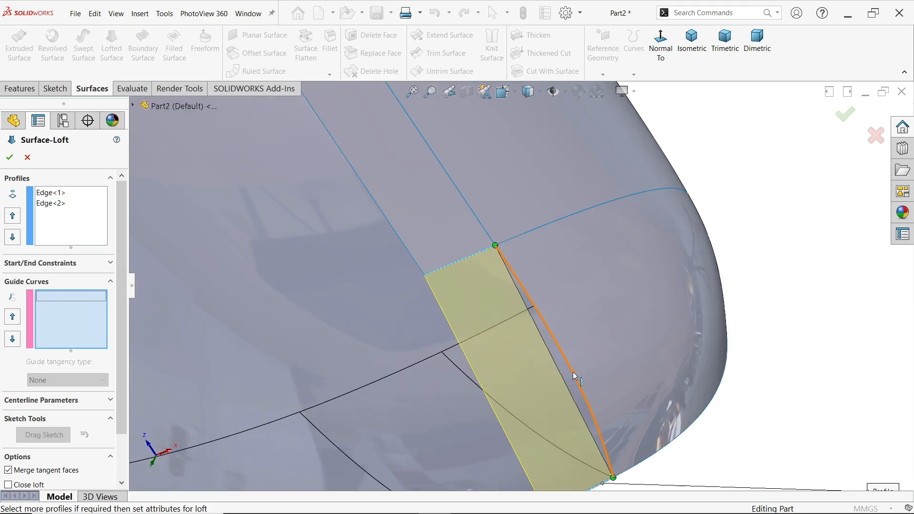
left_click(575, 376)
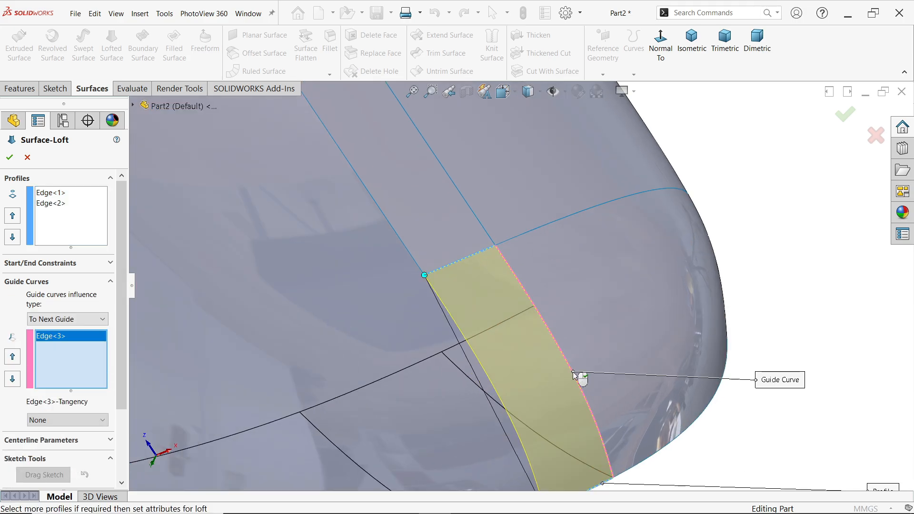
left_click(53, 416)
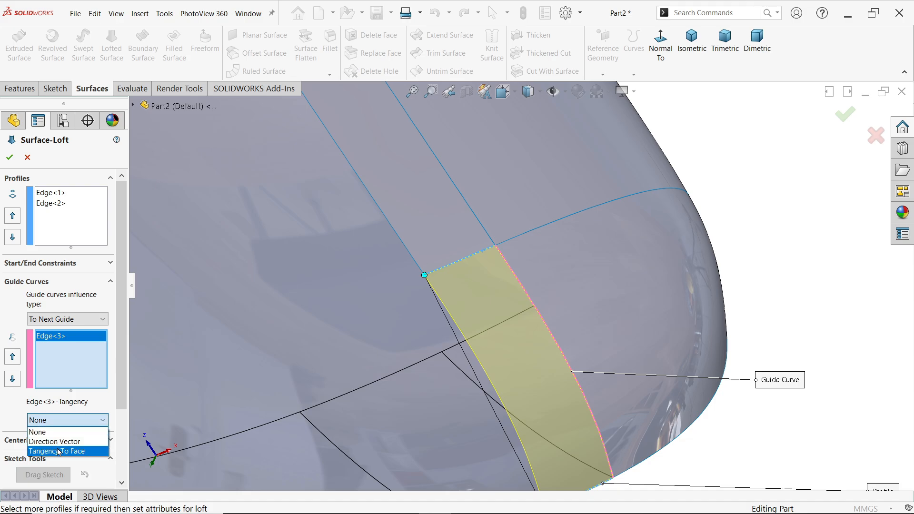
left_click(58, 451)
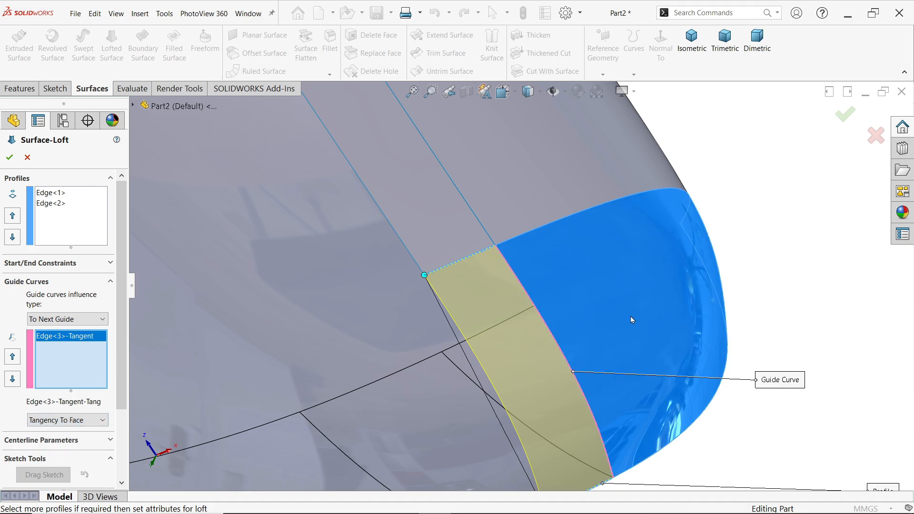
Set the strip-end loft's start constraint to Tangency To Face with length 2, keep Apply to all enabled, and create the surface
left_click(88, 264)
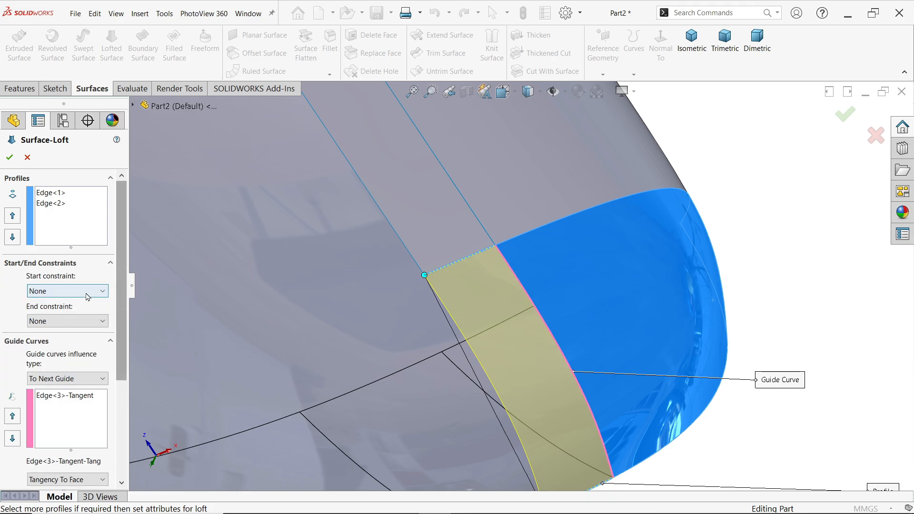
left_click(51, 193)
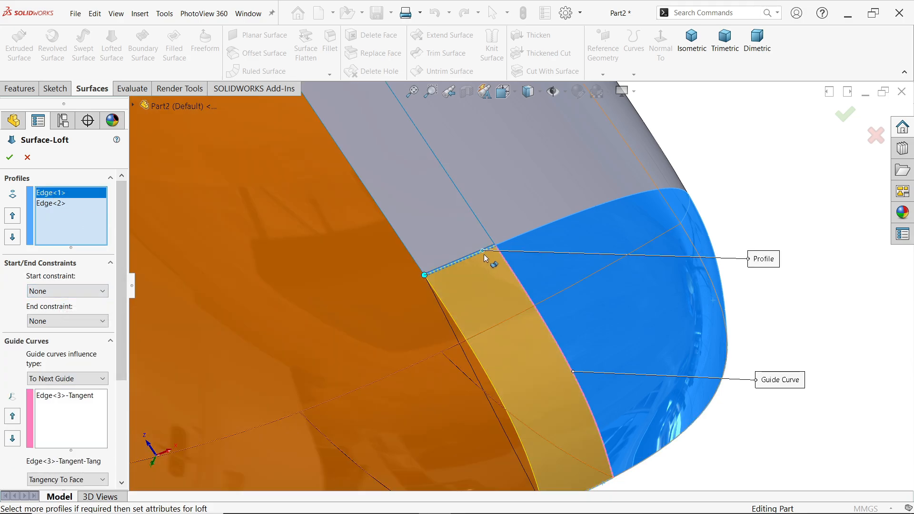
left_click(51, 292)
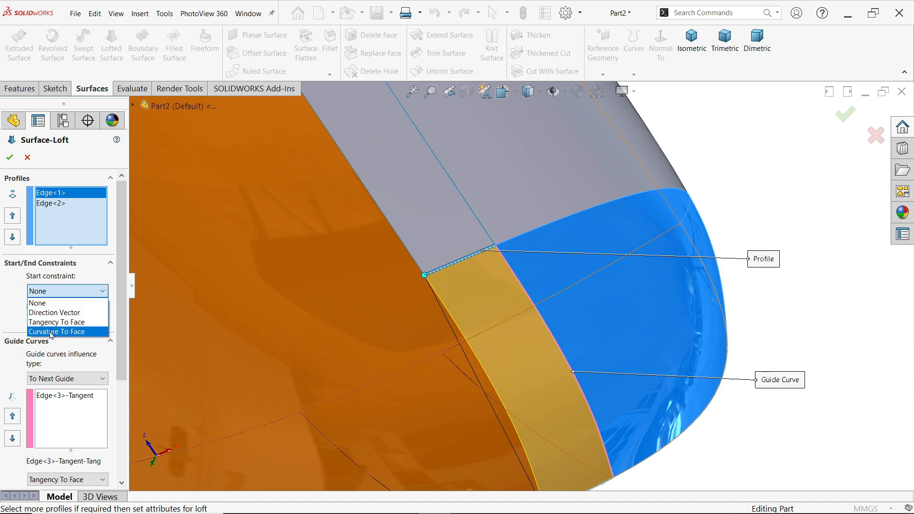
left_click(52, 323)
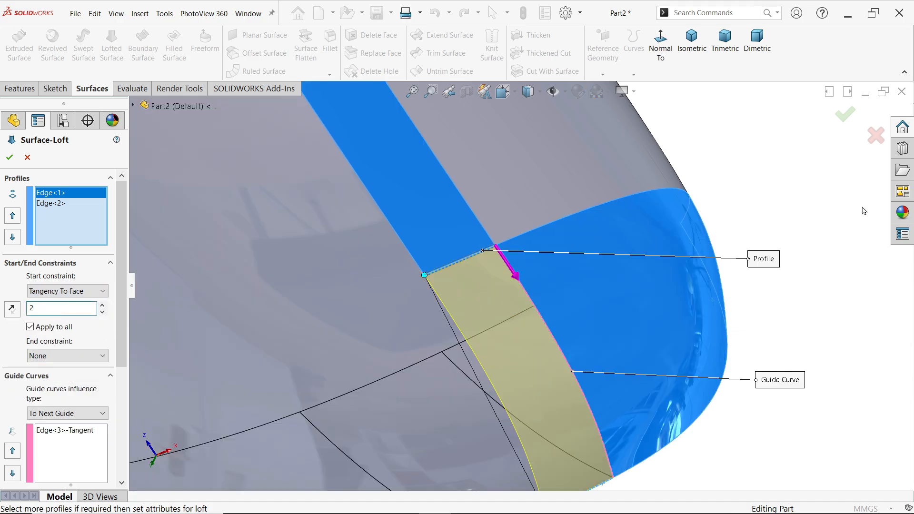
left_click(827, 196)
scroll(793, 257, "up", 4)
middle_click_drag(793, 265, 771, 238)
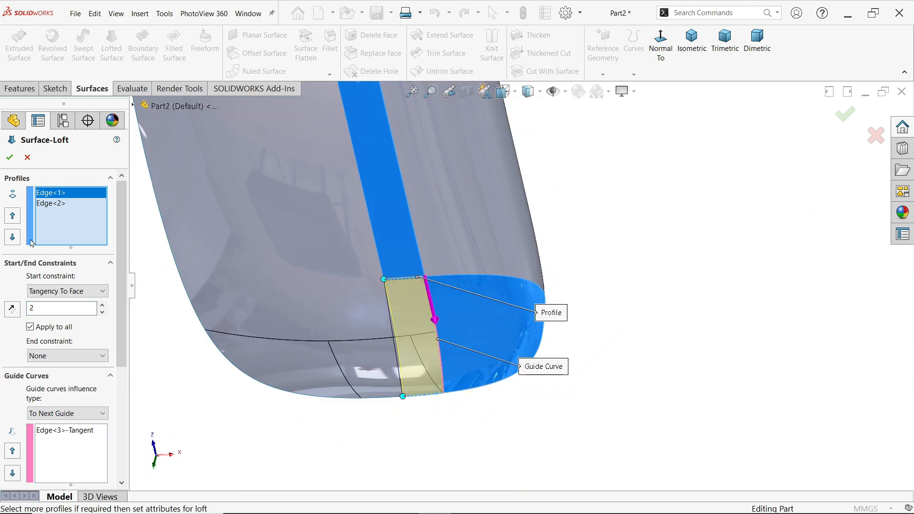
left_click(10, 157)
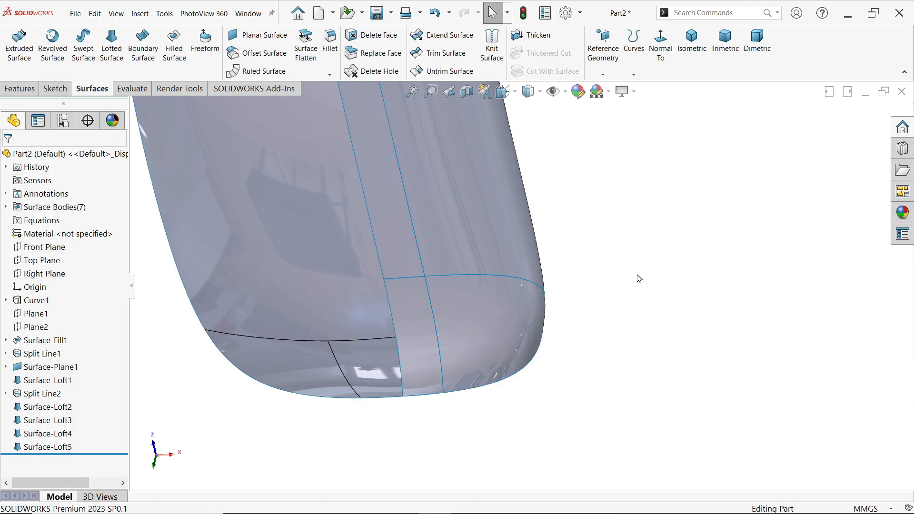
Start a Knit Surface feature for joining the model's surfaces
scroll(632, 273, "up", 5)
middle_click_drag(632, 273, 622, 298)
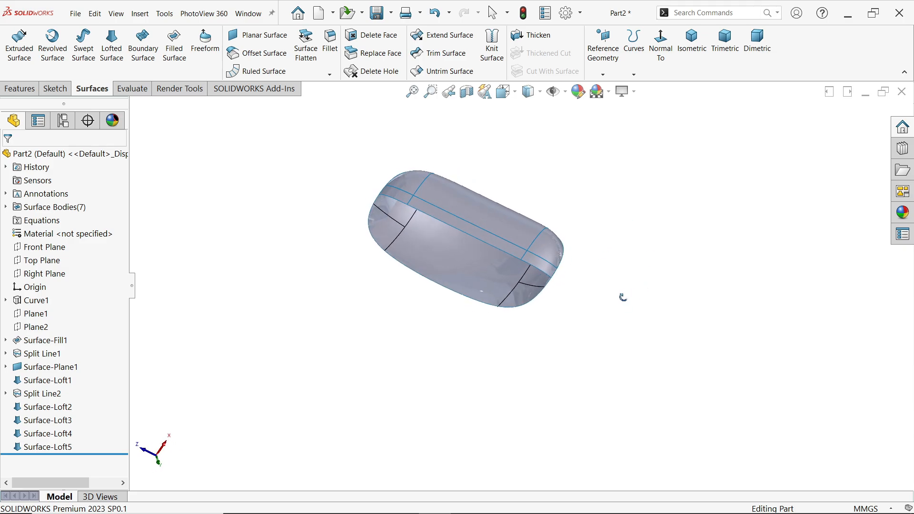
scroll(500, 222, "down", 3)
scroll(464, 239, "down", 2)
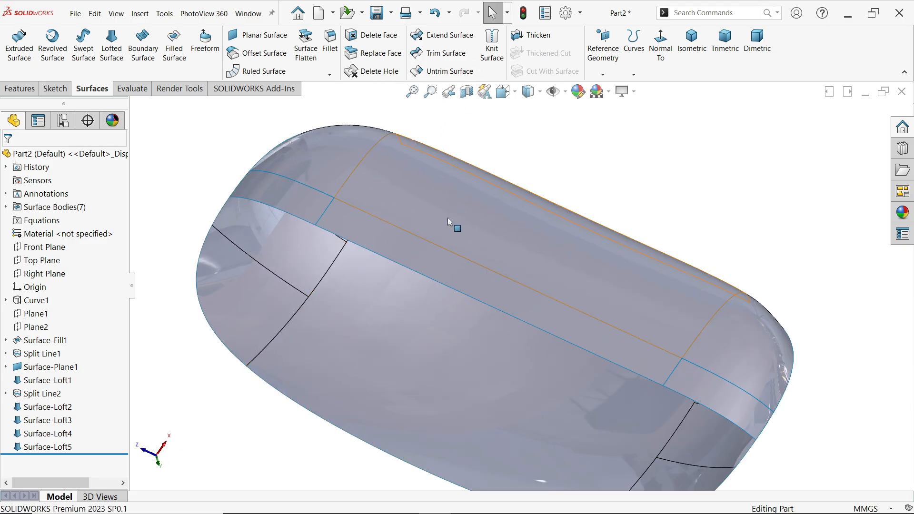
left_click(490, 59)
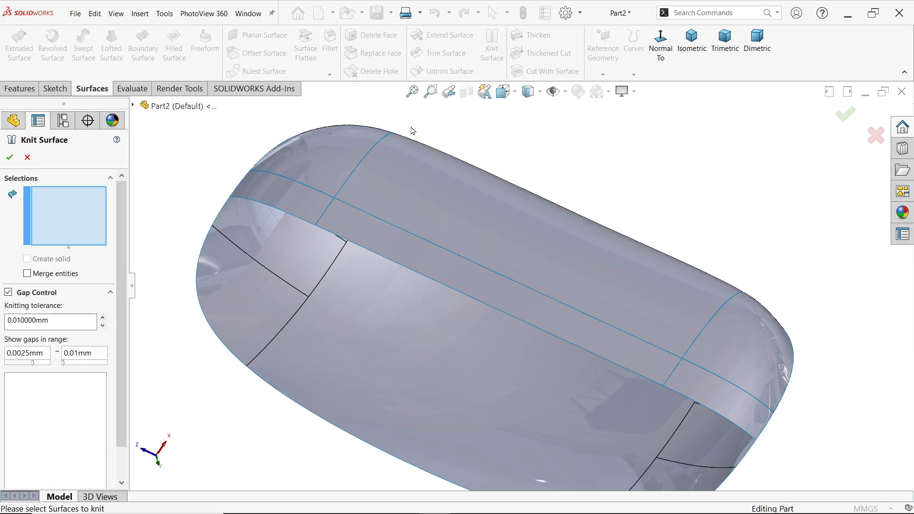
Knit Surface-Plane1 and Surface-Loft1 through Surface-Loft5 into one surface and check the resulting surface bodies
left_click(319, 188)
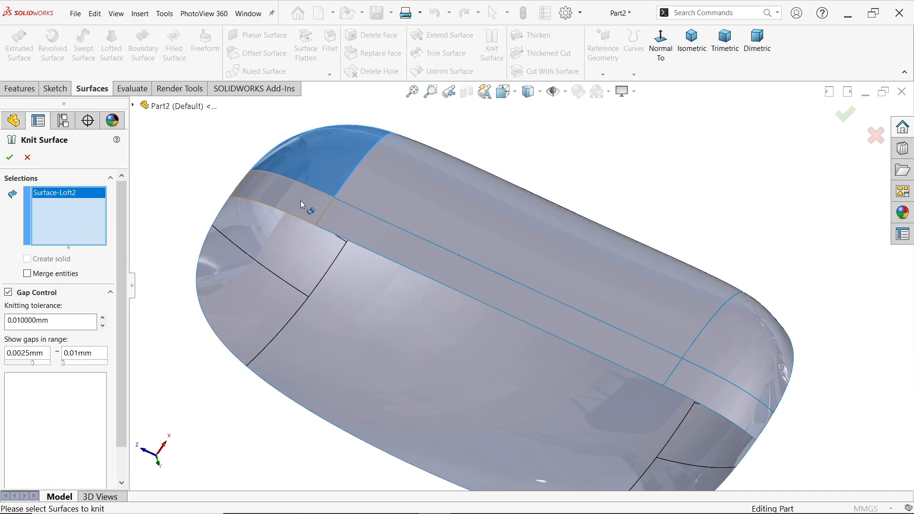
left_click(307, 207)
left_click(356, 228)
left_click(379, 208)
left_click(724, 367)
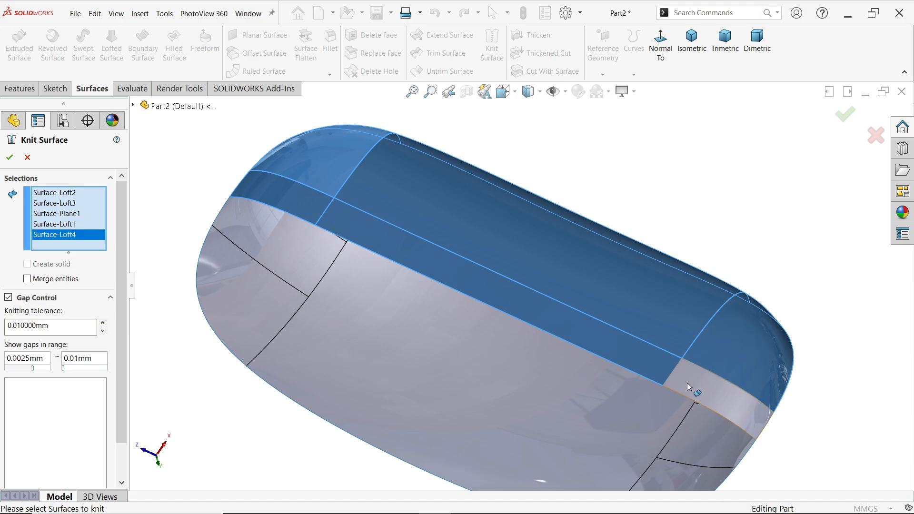
left_click(695, 390)
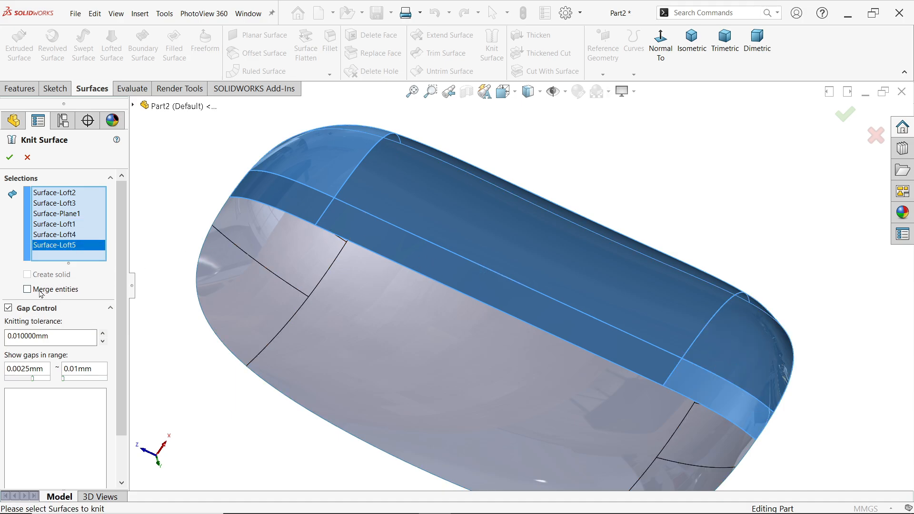
left_click(10, 157)
left_click(5, 207)
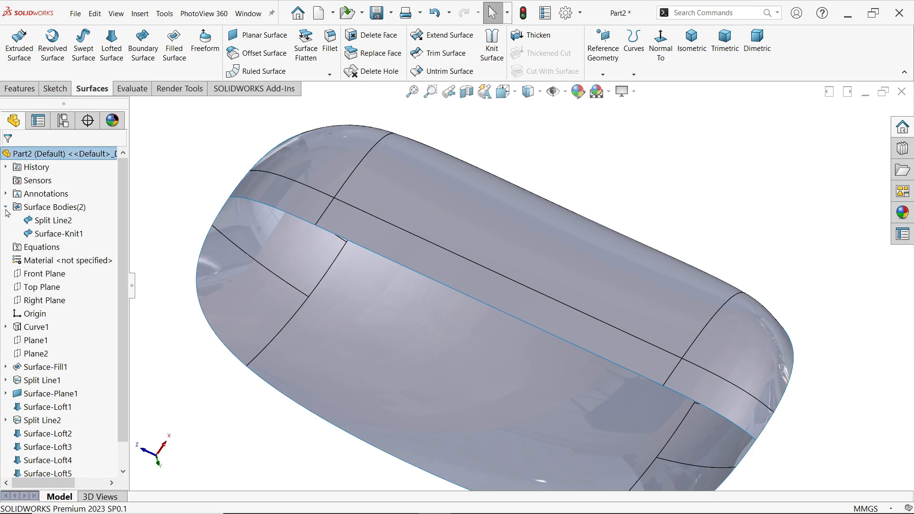
left_click(52, 220)
left_click(57, 233)
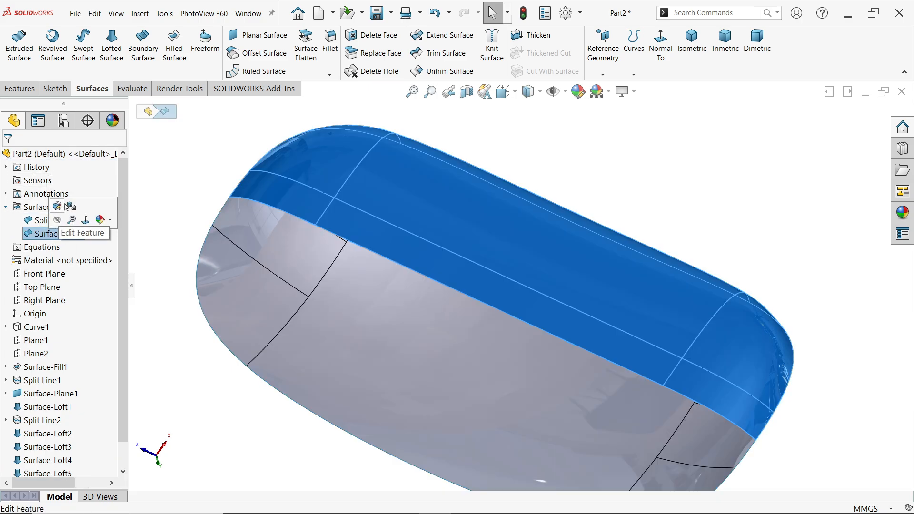
left_click(176, 162)
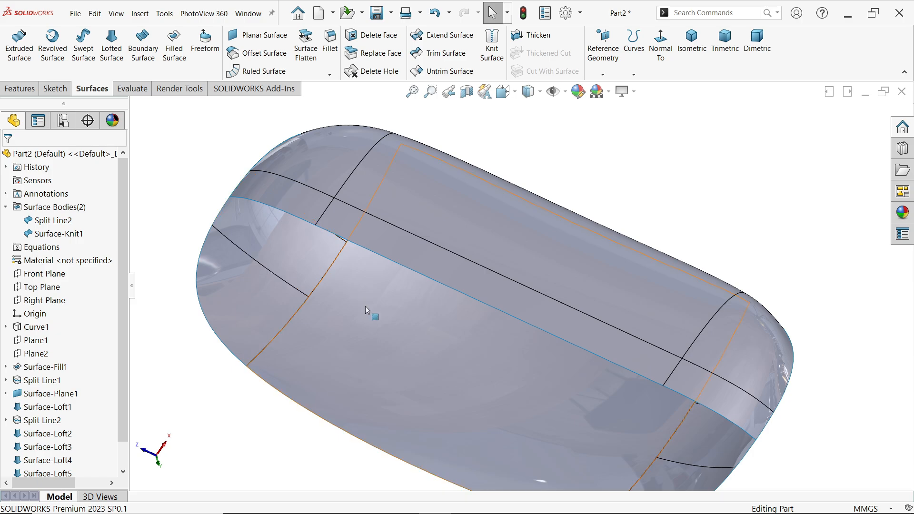
Mirror the knitted half-shell body about the Right Plane with surface knitting enabled, and inspect the mirrored body
left_click(20, 89)
left_click(432, 72)
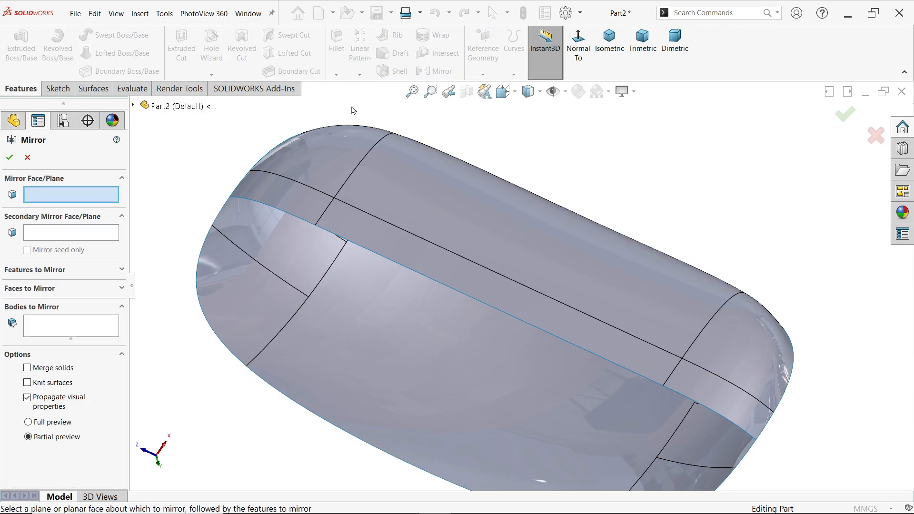
left_click(133, 105)
left_click(182, 225)
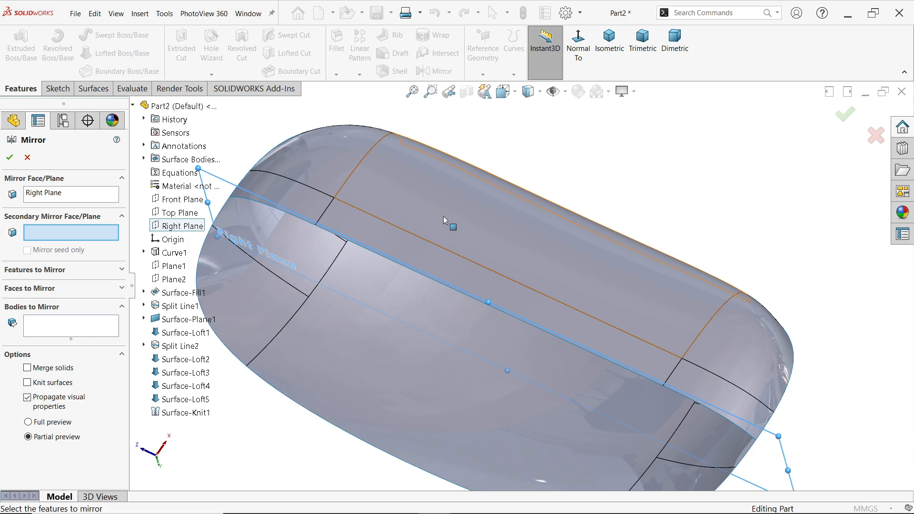
left_click(483, 217)
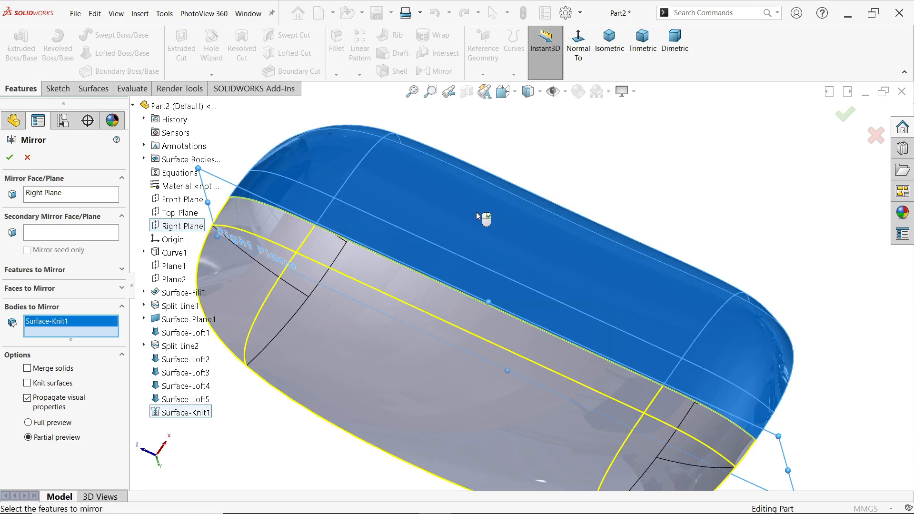
scroll(472, 237, "up", 3)
scroll(521, 388, "down", 2)
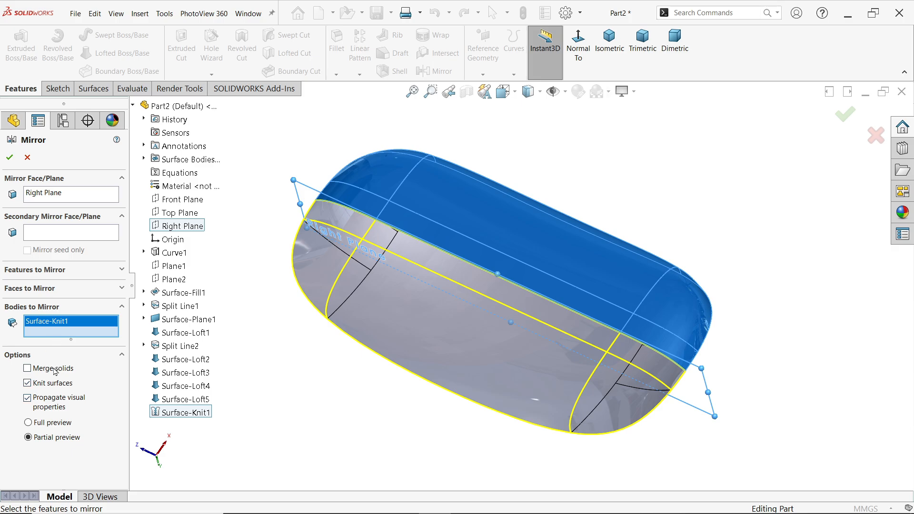
left_click(9, 158)
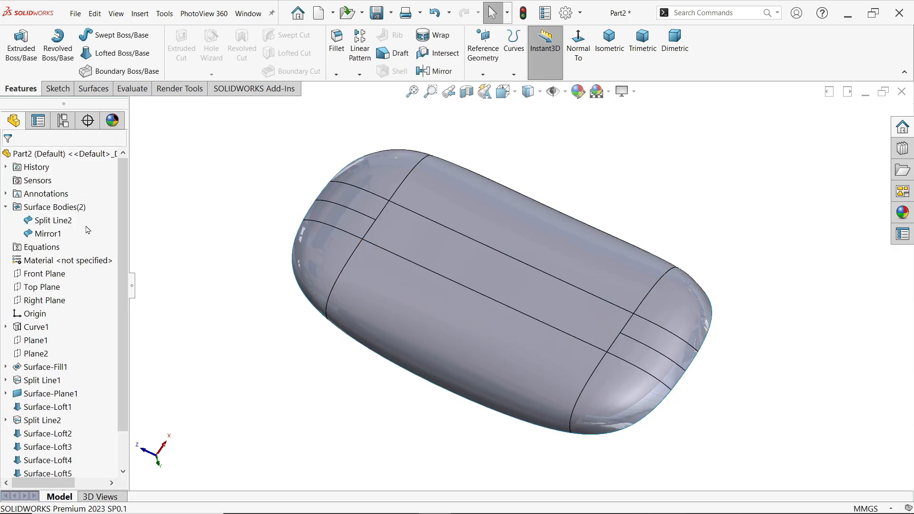
left_click(48, 233)
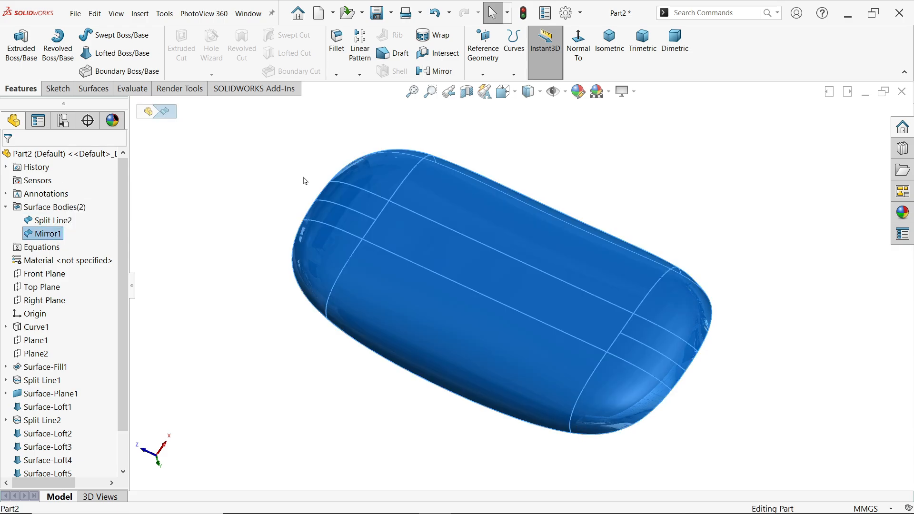
middle_click_drag(305, 181, 314, 429)
key("Escape")
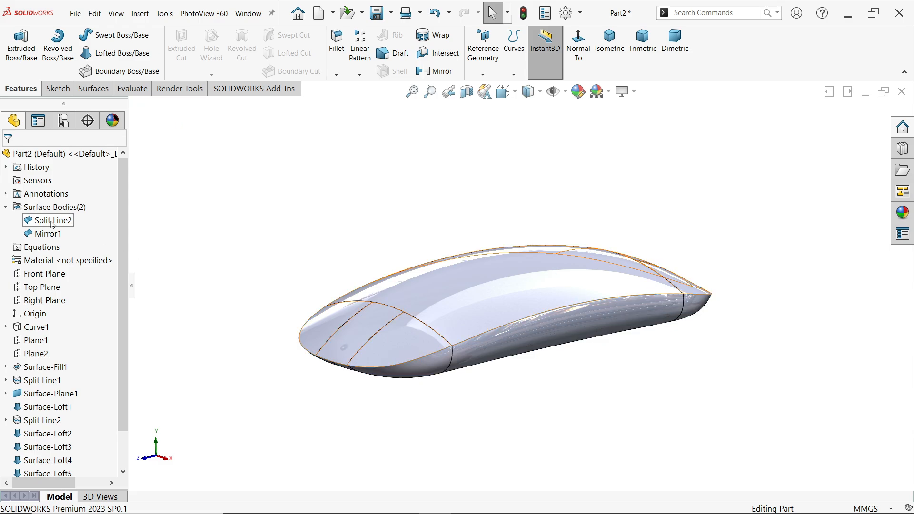
Knit the Split Line2 and Mirror1 surface bodies into one surface with merged entities, and check the single body
scroll(119, 348, "down", 1)
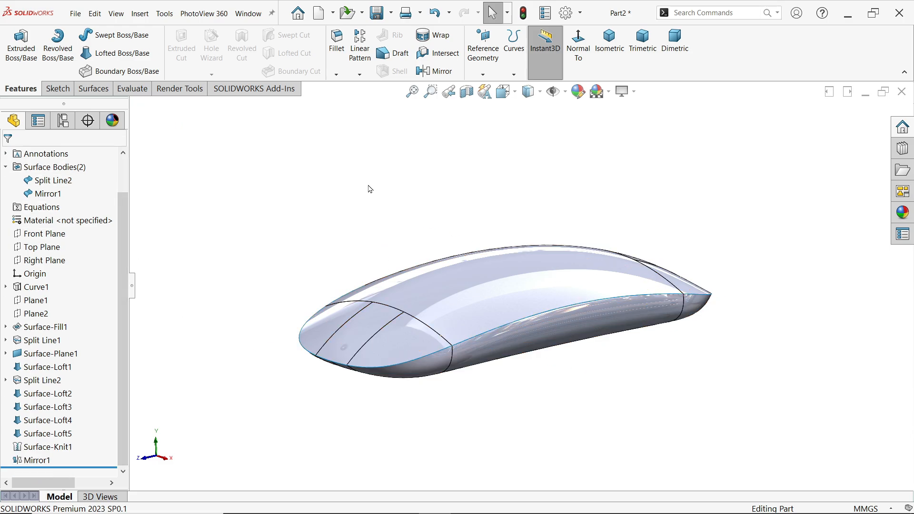
left_click(93, 89)
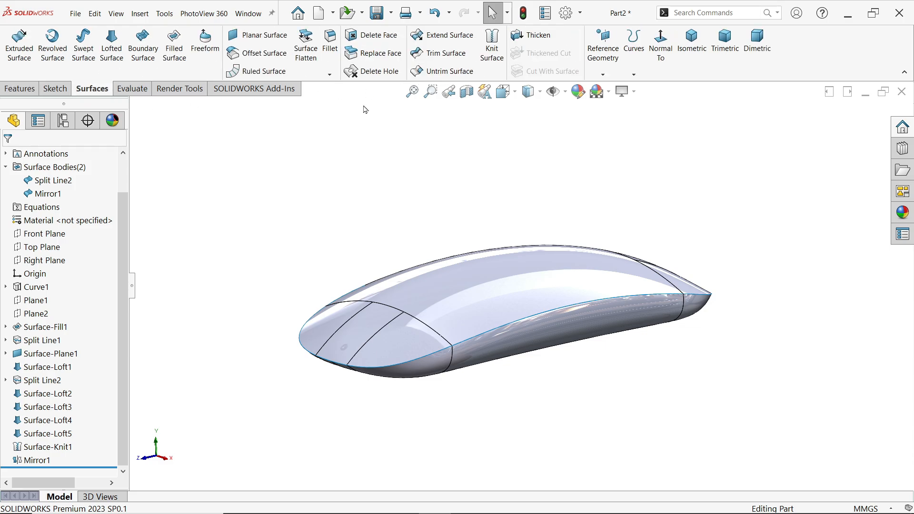
left_click(492, 48)
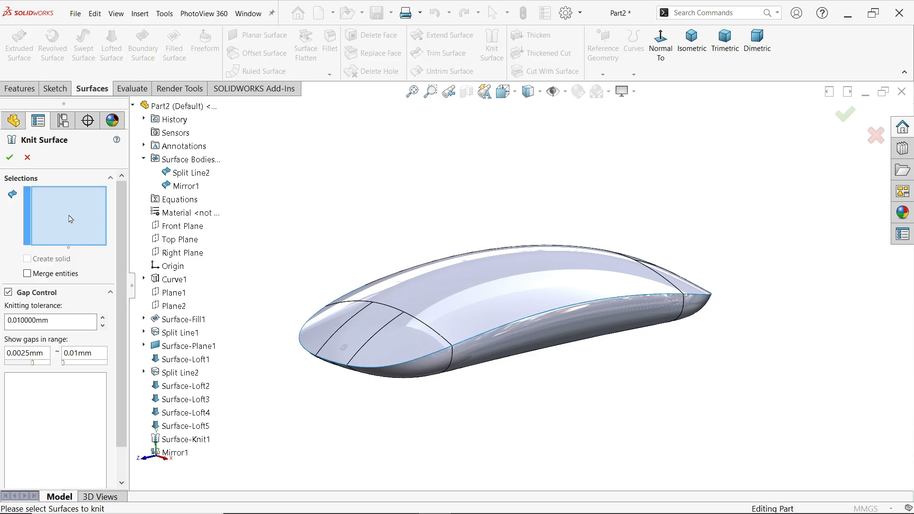
left_click(190, 172)
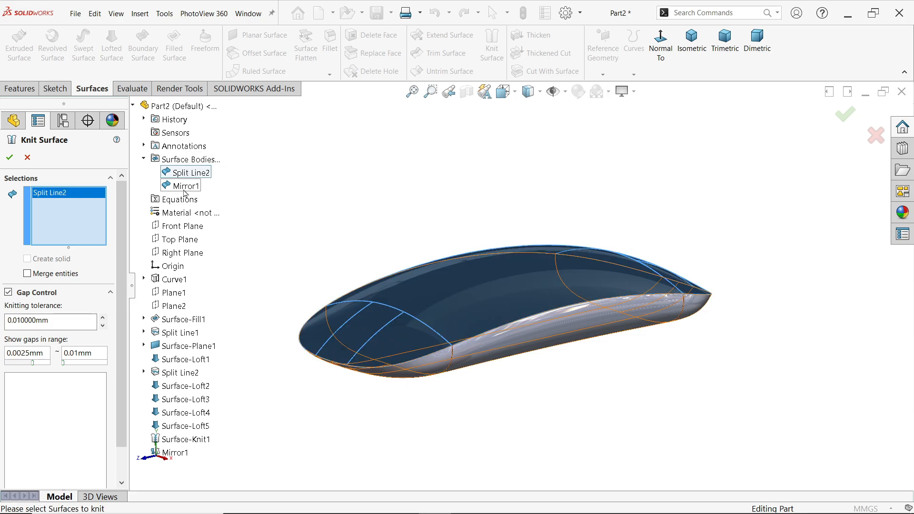
left_click(186, 185)
middle_click_drag(344, 252, 363, 265)
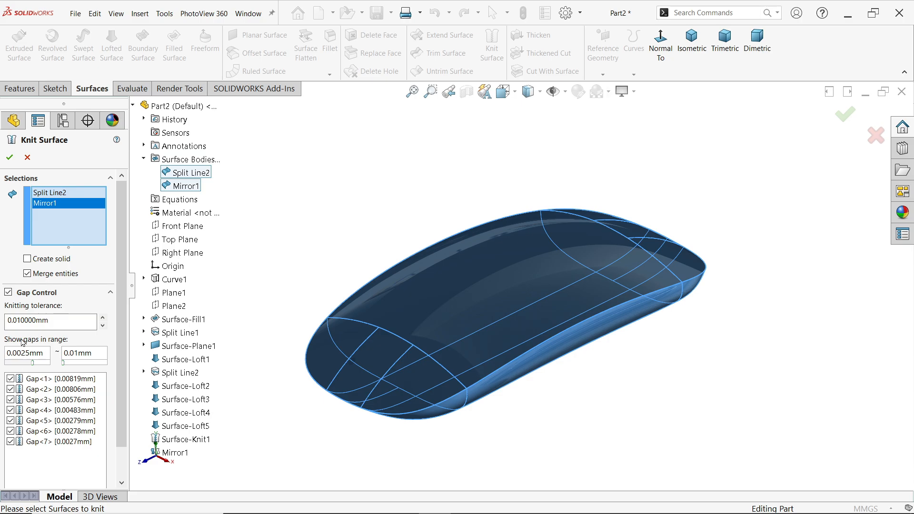
left_click(9, 157)
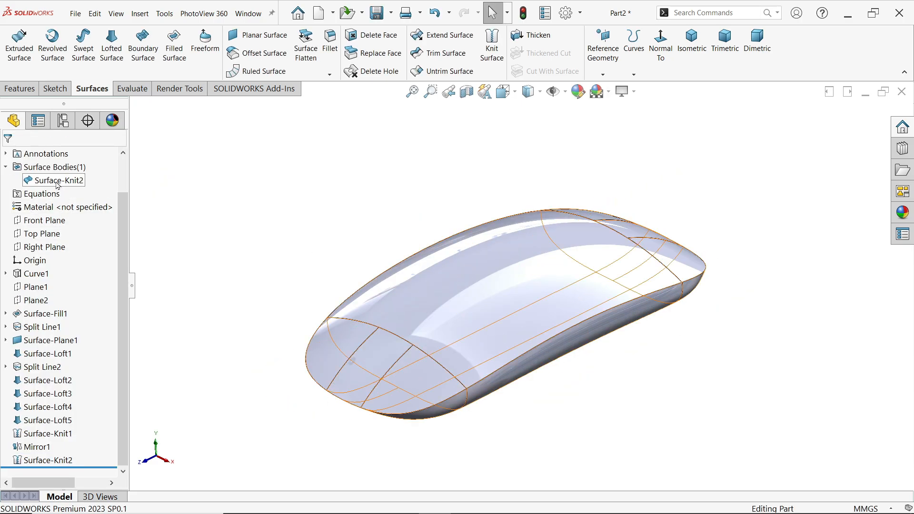
left_click(53, 180)
left_click(309, 203)
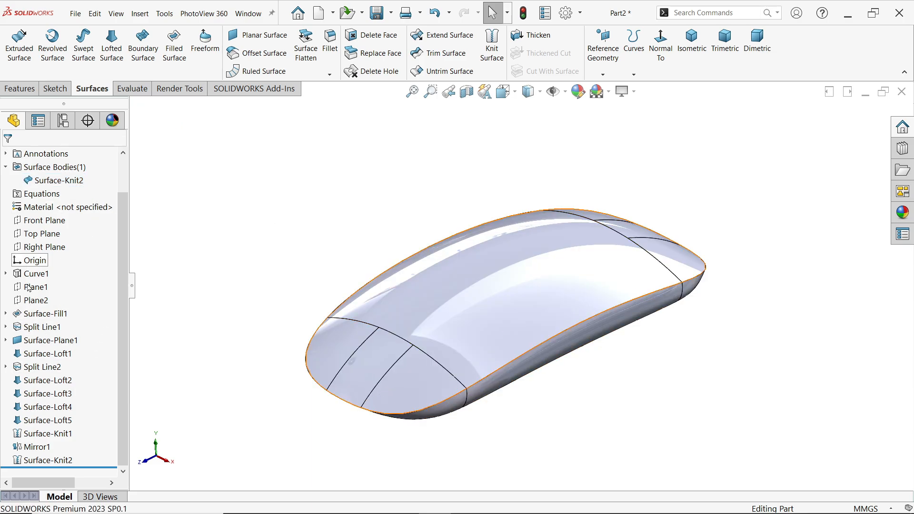
Start a sketch on the Right Plane, convert Sketch1's arc into it and make the arc construction geometry
left_click(43, 246)
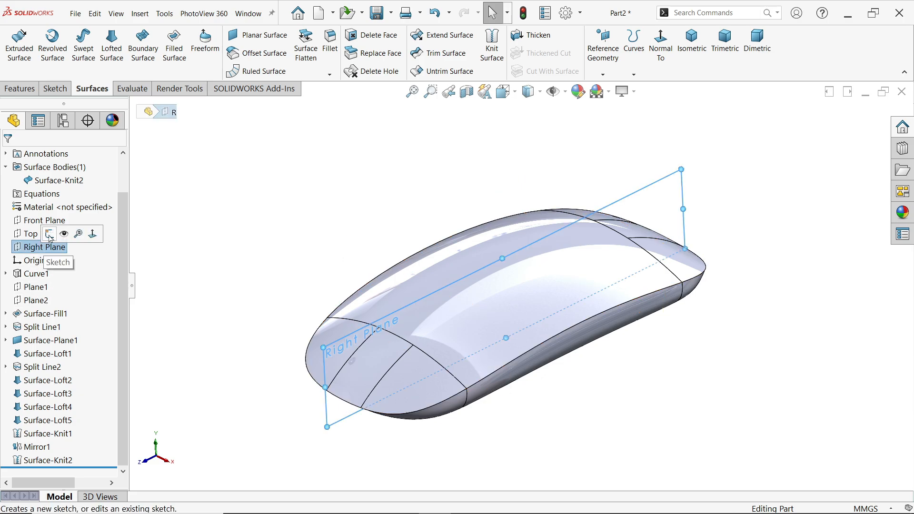
left_click(49, 235)
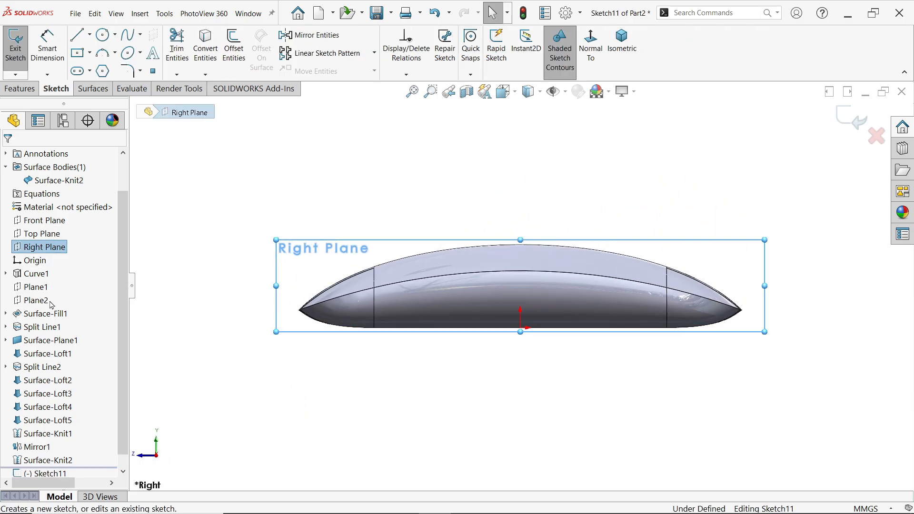
left_click(7, 274)
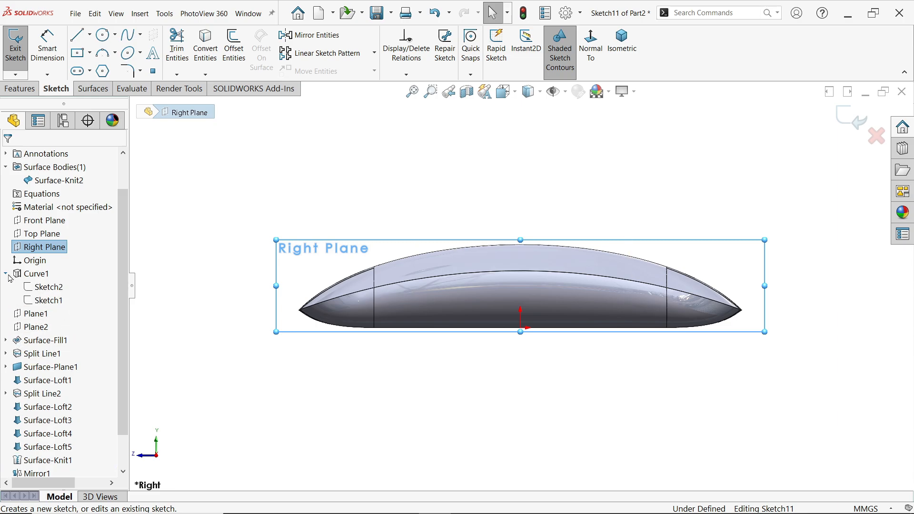
left_click(48, 300)
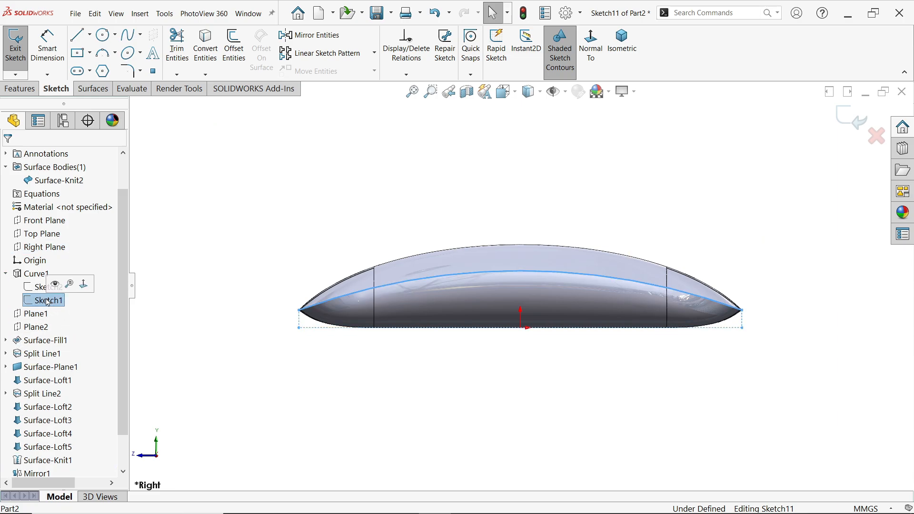
left_click(205, 54)
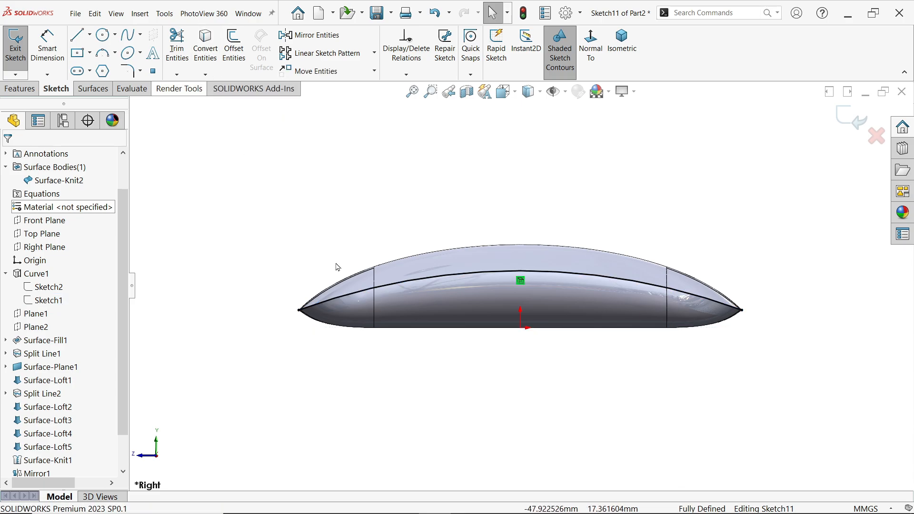
left_click(420, 285)
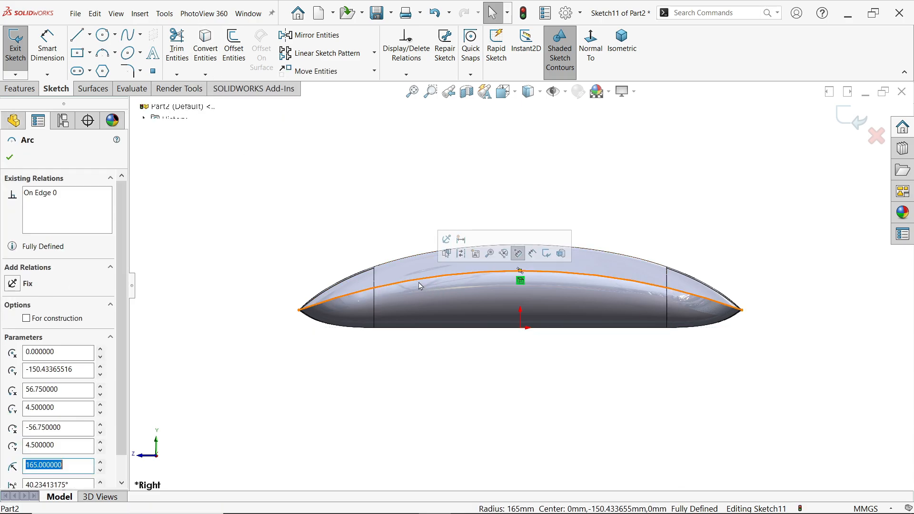
left_click(461, 257)
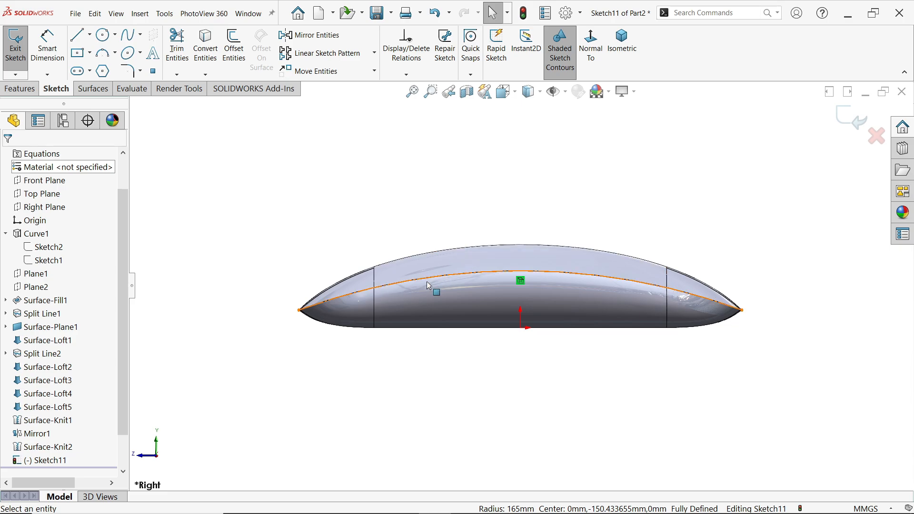
Offset the converted arc 2 mm downward as construction geometry, reversed and without capped ends
left_click(401, 280)
left_click(234, 64)
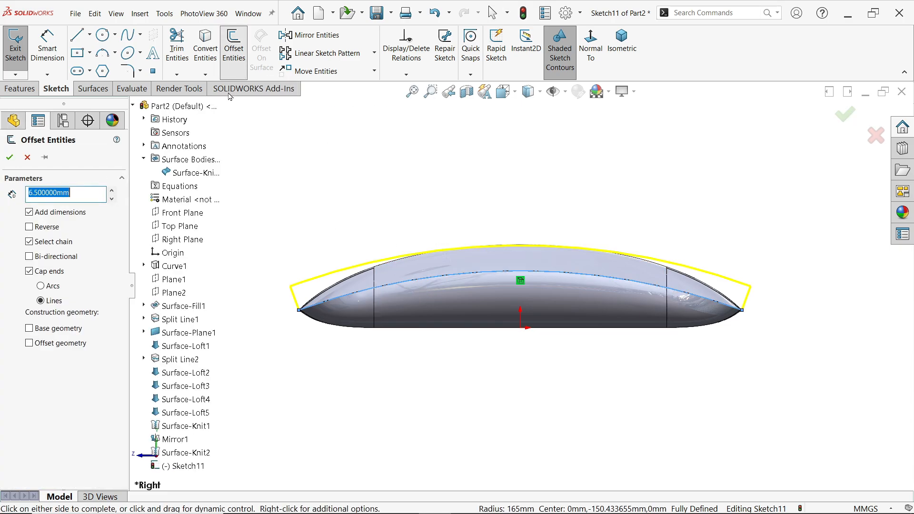
type("2")
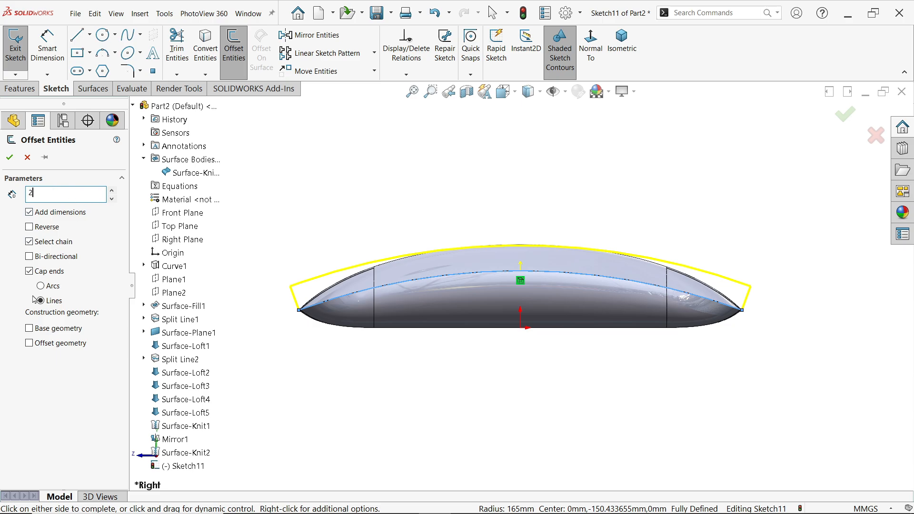
key("Return")
scroll(365, 298, "down", 2)
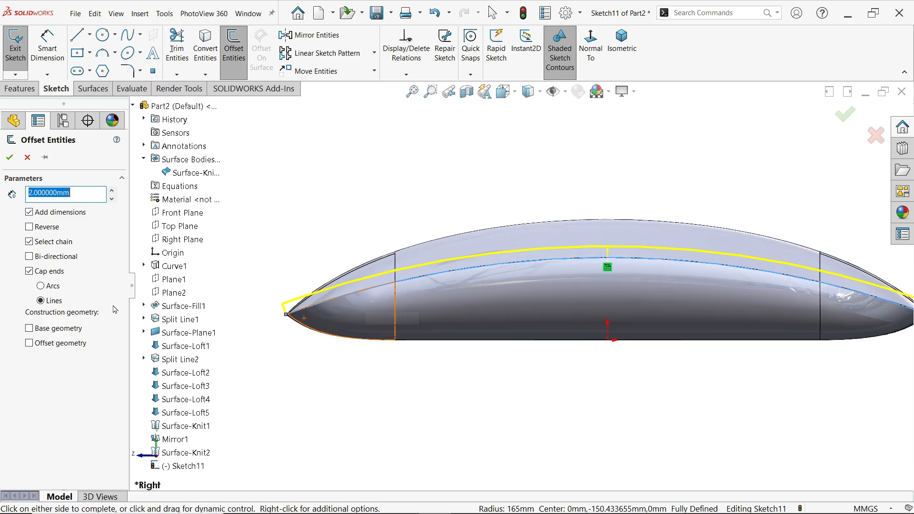
left_click(29, 272)
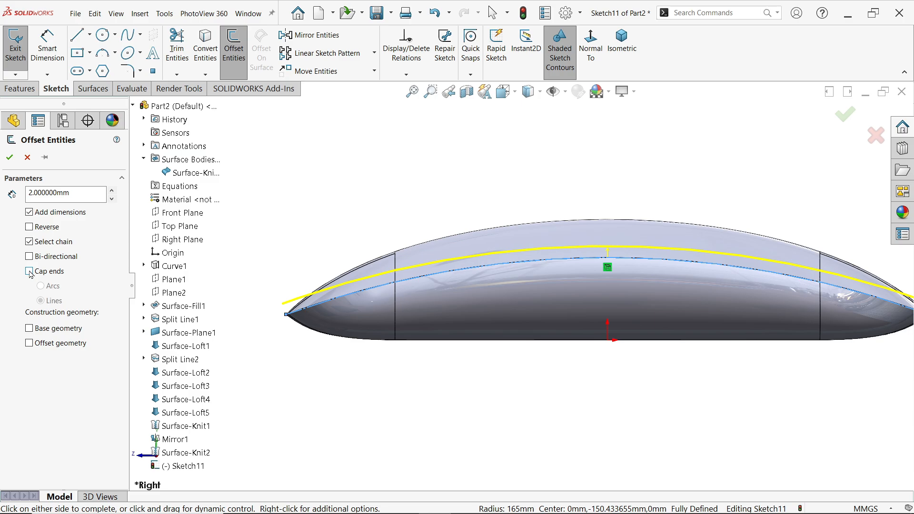
left_click(28, 227)
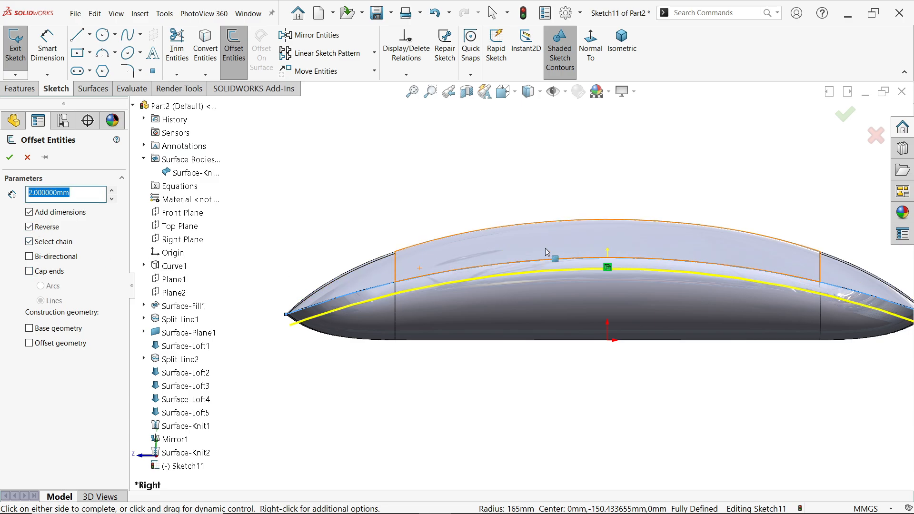
scroll(637, 267, "down", 1)
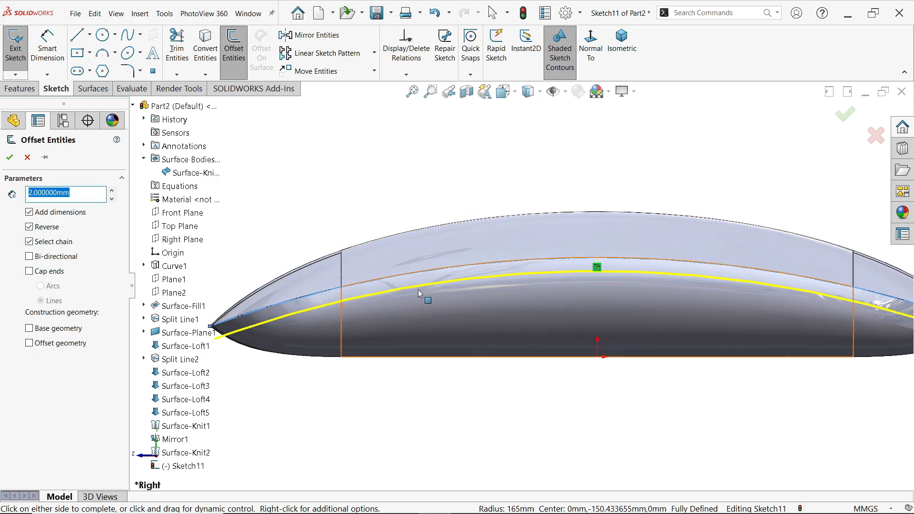
left_click(29, 343)
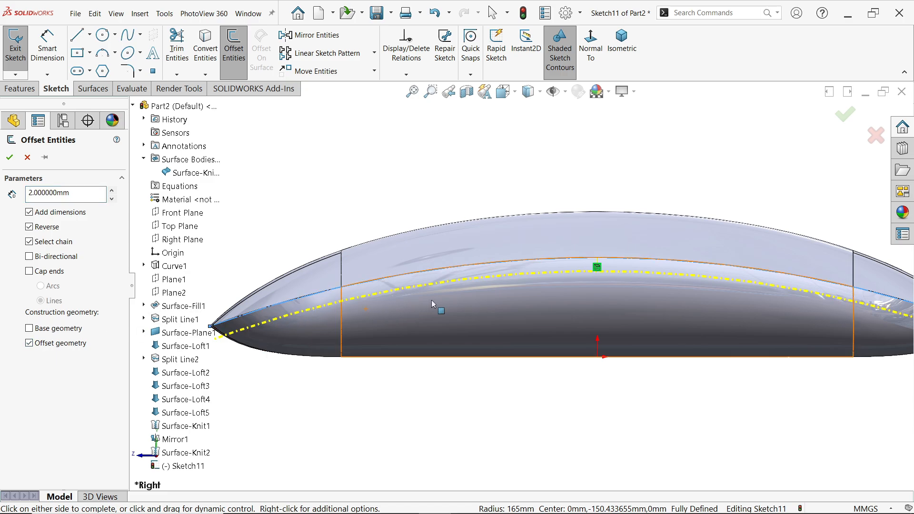
left_click(9, 157)
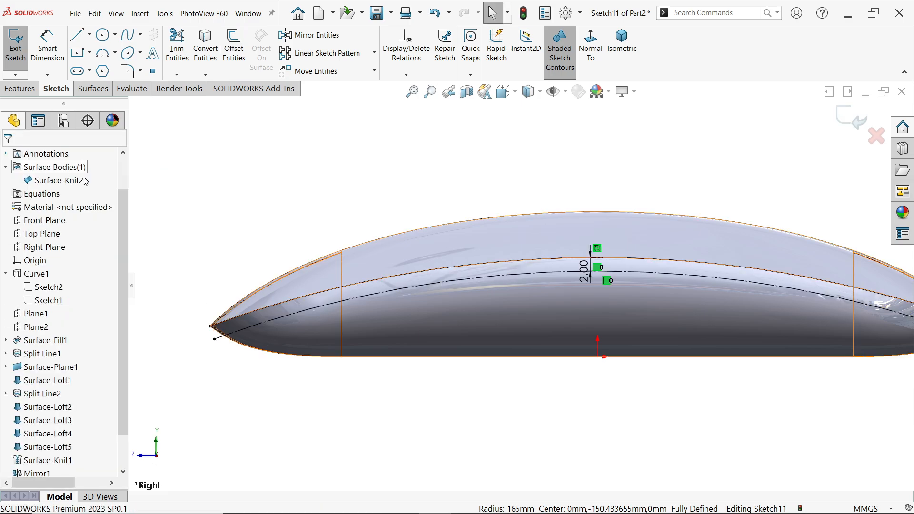
Offset the lower construction arc by 0.2 mm in both directions, keeping the dimensions and chain selection enabled
scroll(623, 278, "down", 2)
scroll(623, 277, "down", 4)
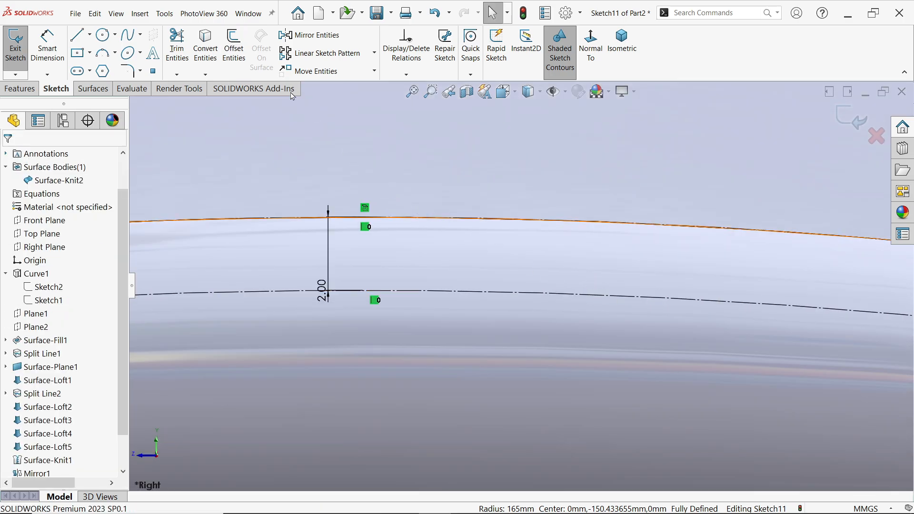
left_click(237, 63)
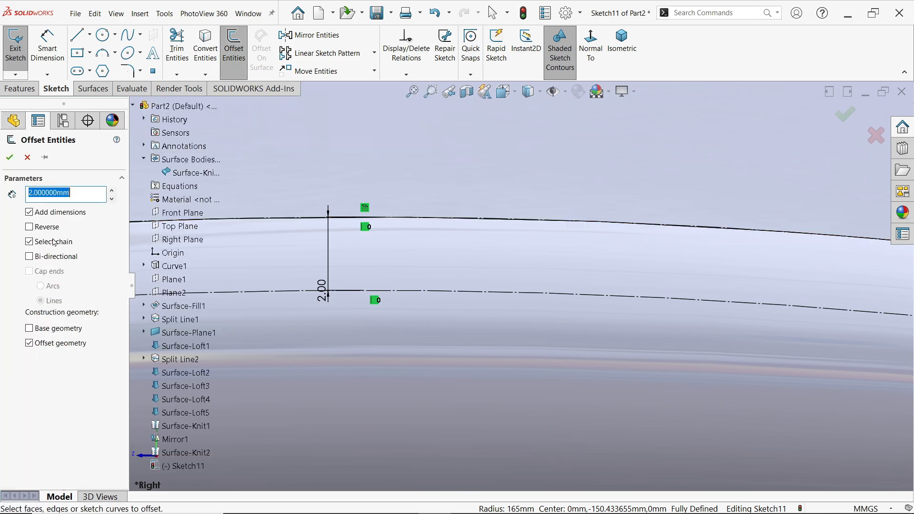
type("0.2")
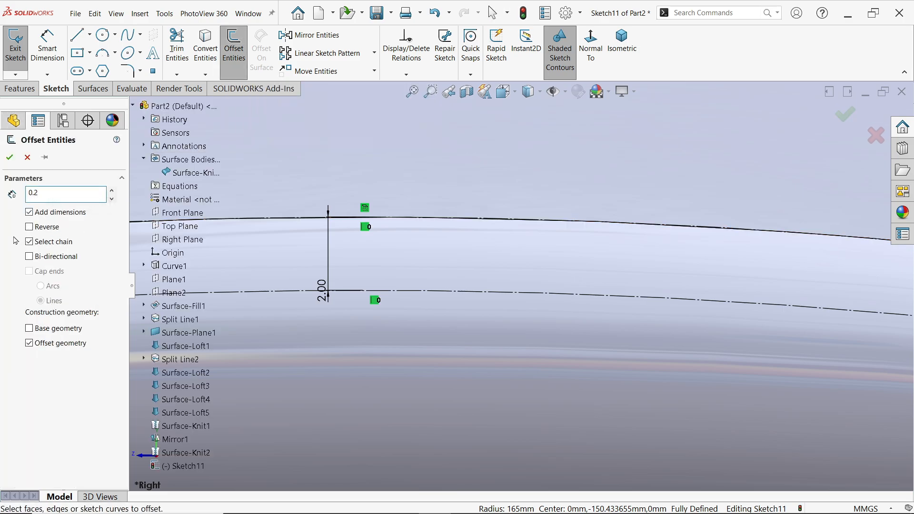
key("Return")
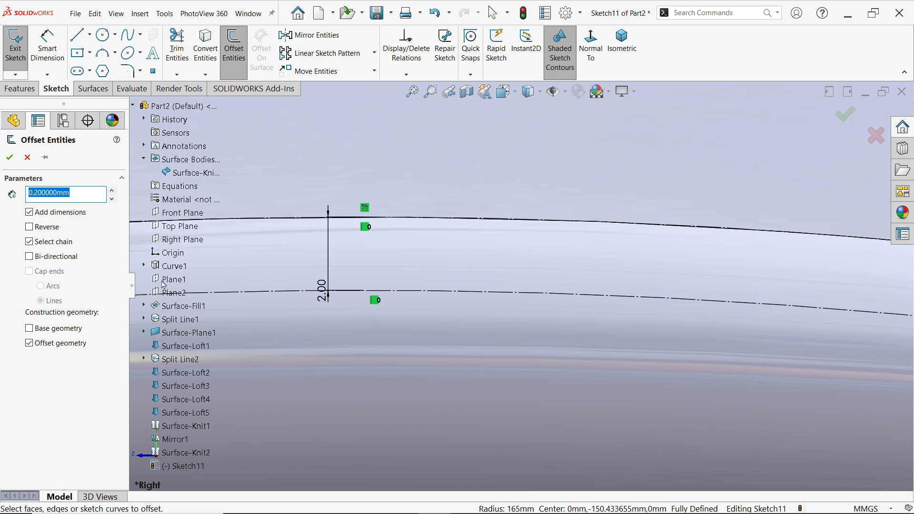
left_click(430, 297)
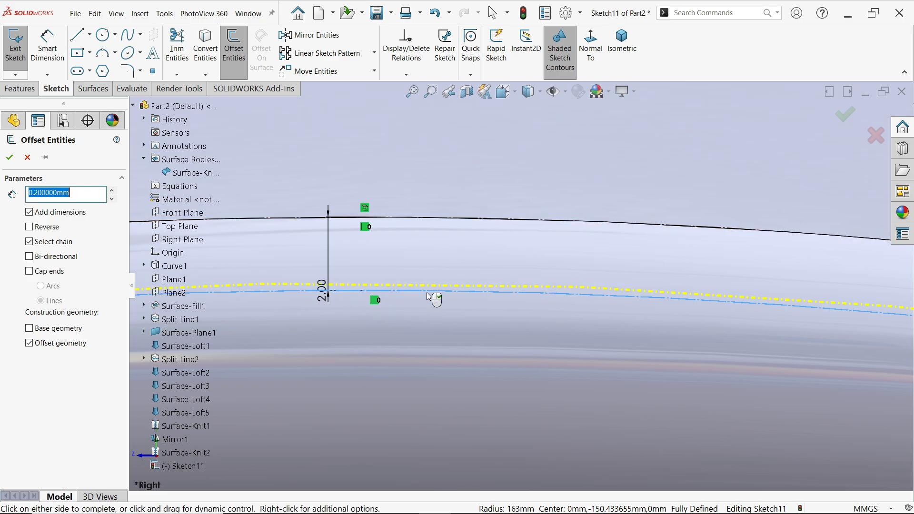
left_click(29, 257)
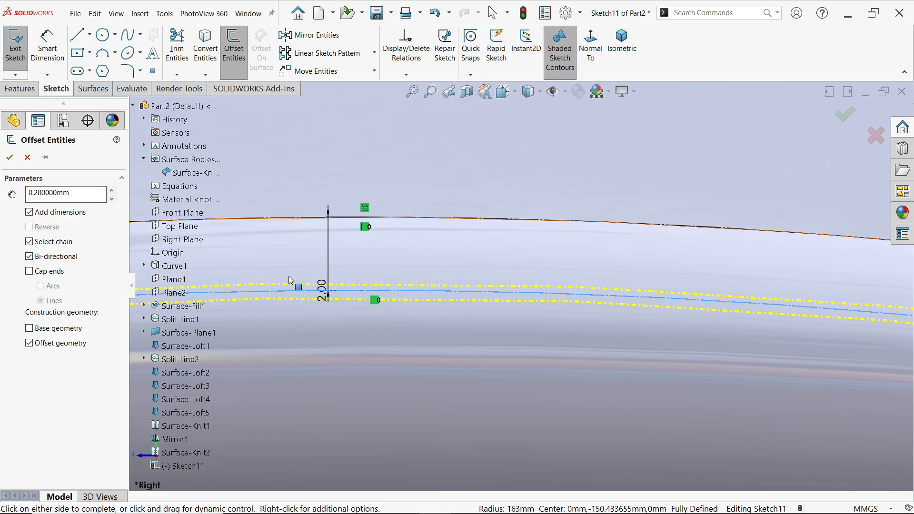
Cap the ends of the bi-directional offset with lines as regular, non-construction geometry, and finish the sketch
left_click(29, 272)
scroll(389, 299, "up", 9)
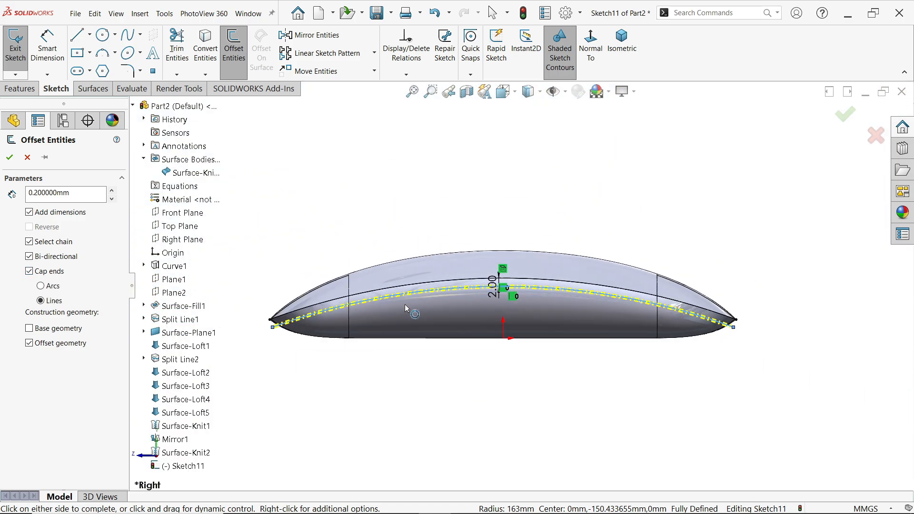
scroll(307, 324, "down", 9)
scroll(424, 304, "down", 5)
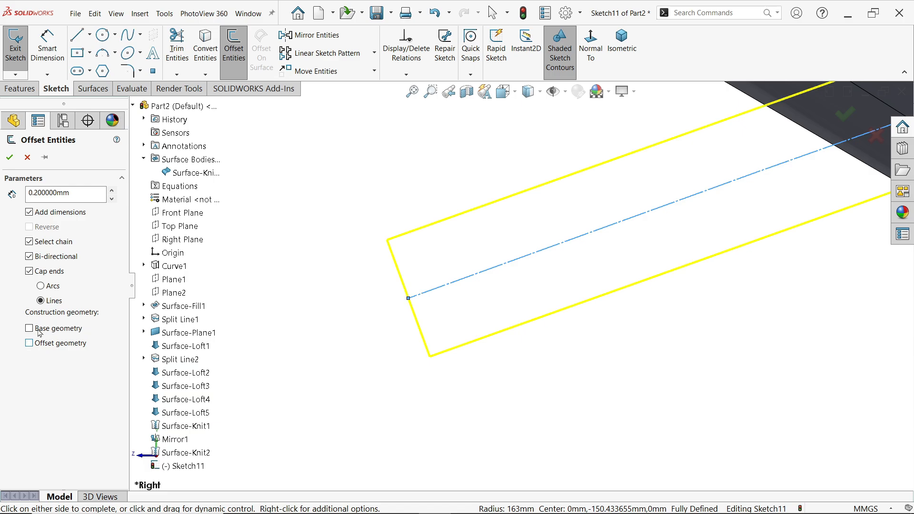
scroll(540, 301, "up", 8)
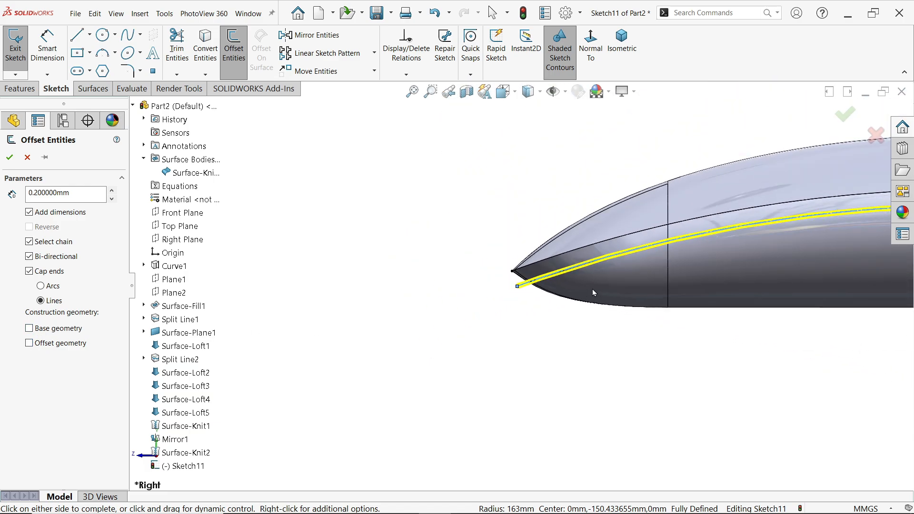
scroll(592, 289, "up", 6)
scroll(757, 257, "down", 5)
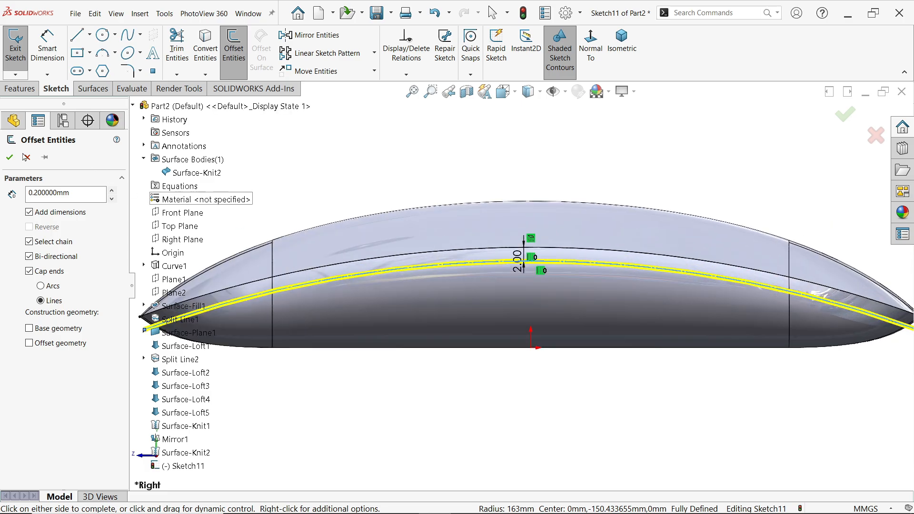
left_click(9, 157)
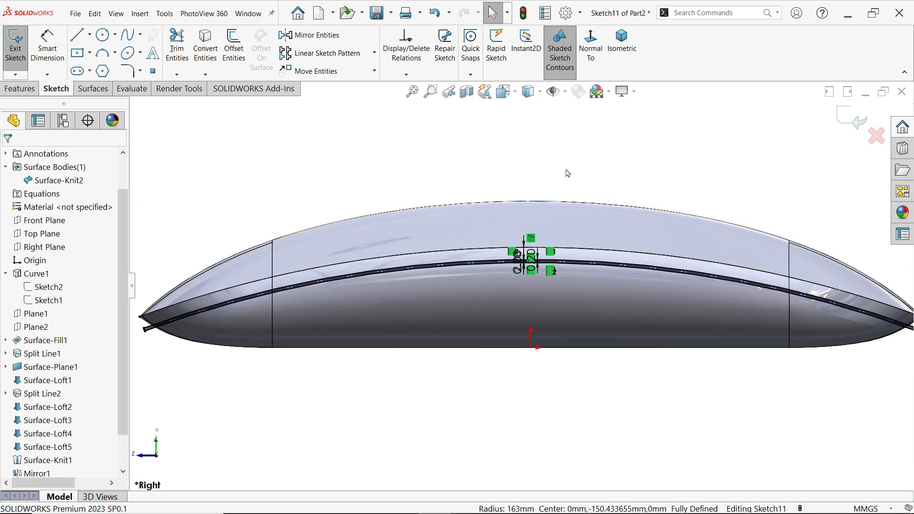
left_click(851, 119)
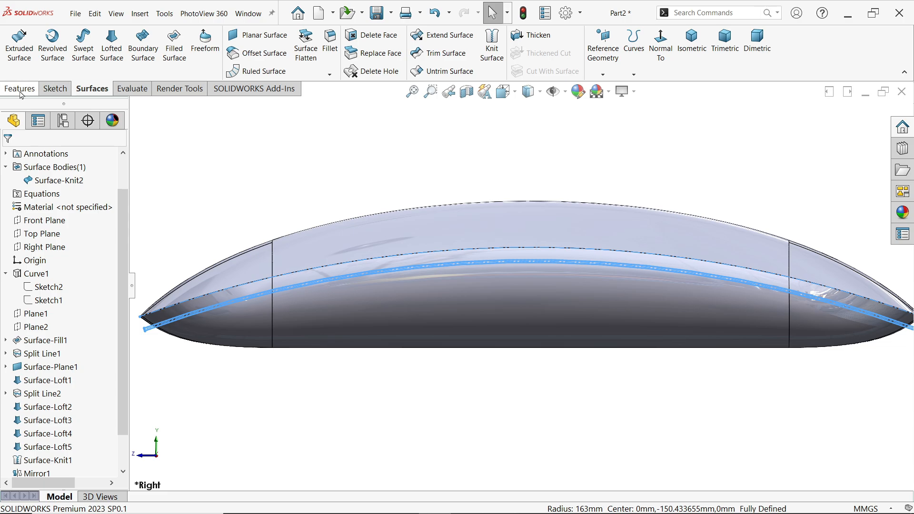
Trim the mouse body with Sketch11 using a standard trim, keeping the portions above and below the thin strip
left_click(94, 88)
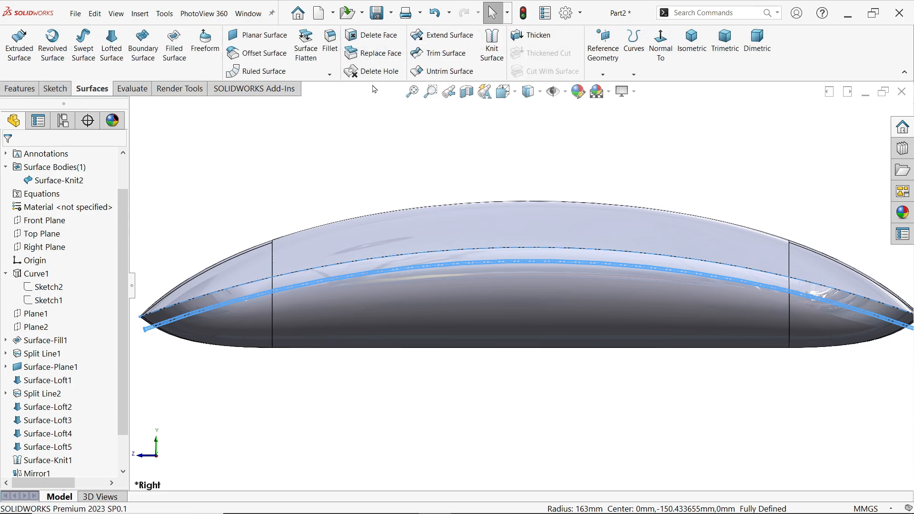
left_click(446, 53)
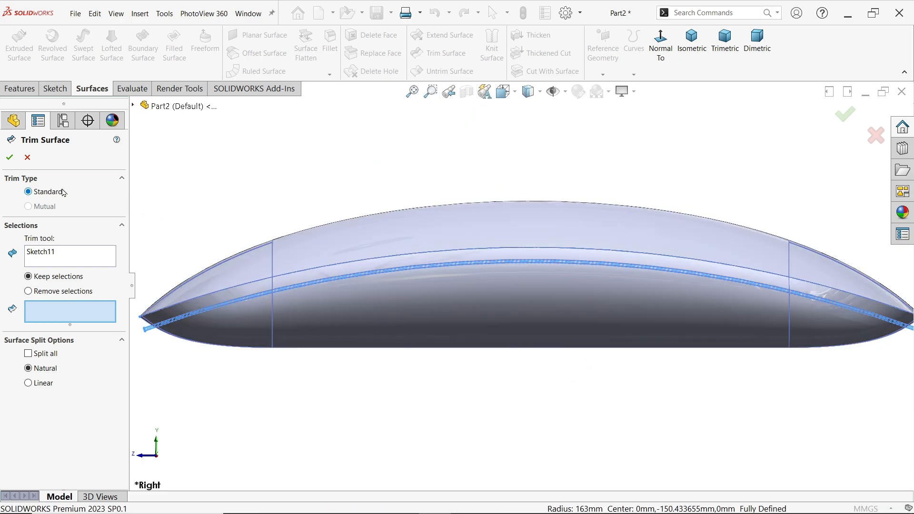
left_click(35, 254)
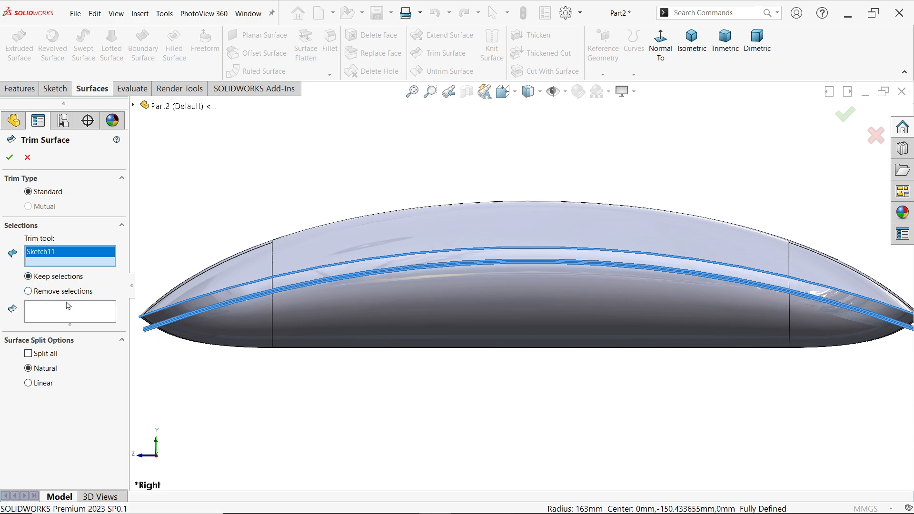
left_click(67, 318)
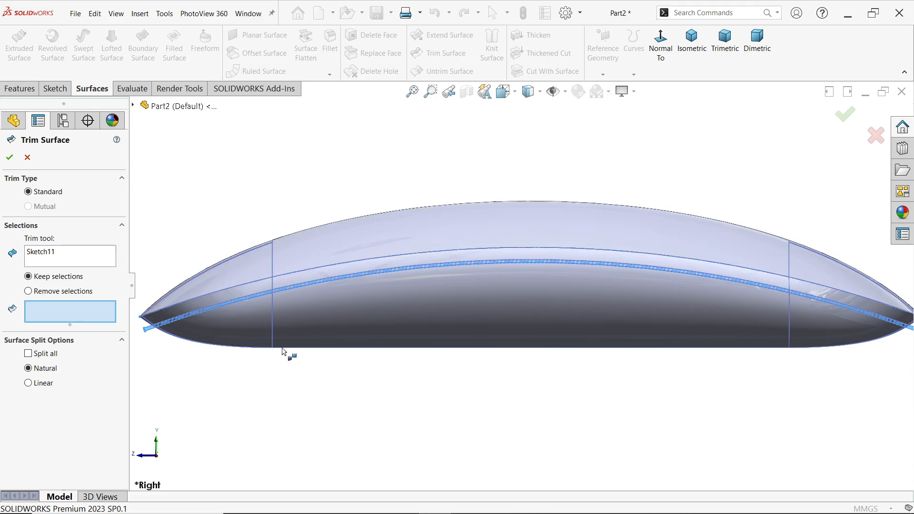
left_click(371, 304)
left_click(373, 262)
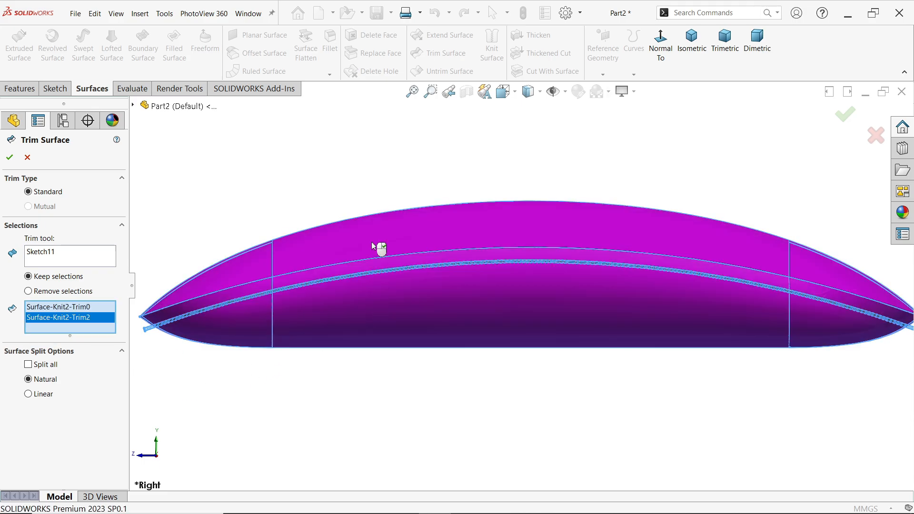
scroll(219, 303, "down", 5)
scroll(288, 315, "down", 4)
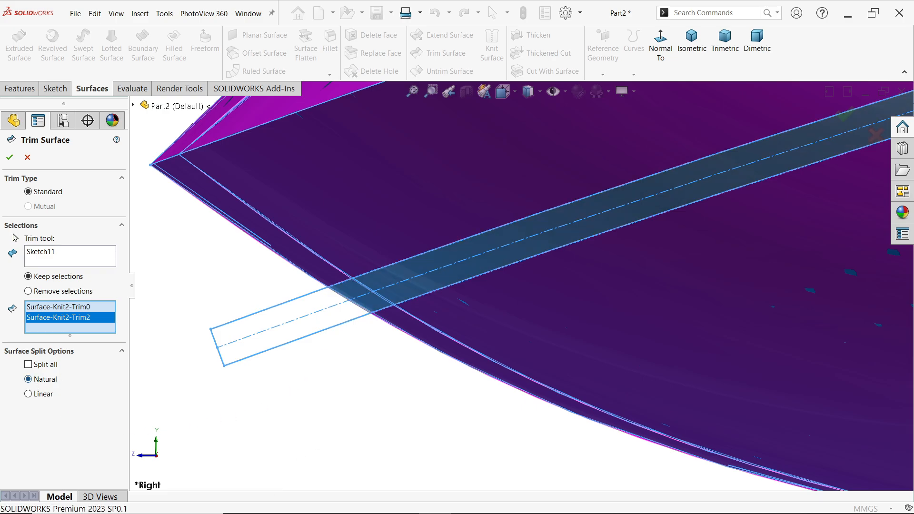
left_click(9, 159)
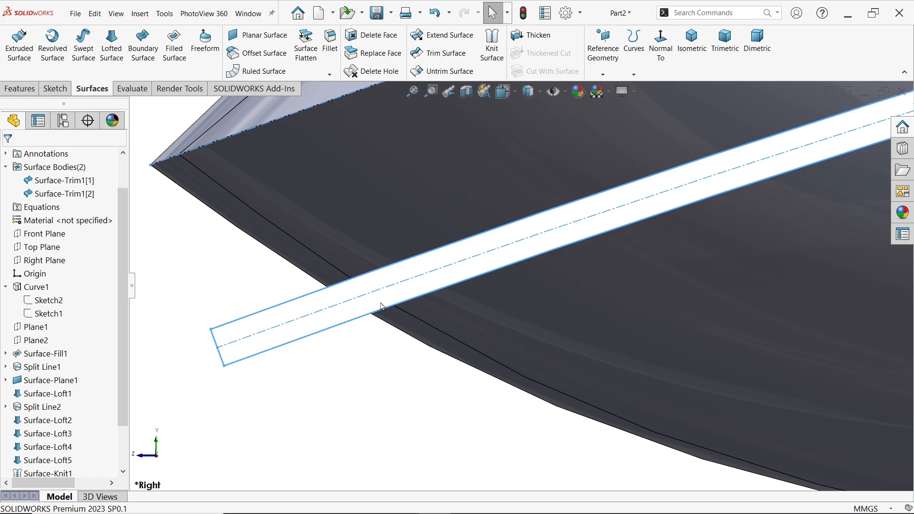
Examine the trimmed gap along the side and at both ends, and check the separate upper surface body
scroll(381, 306, "up", 8)
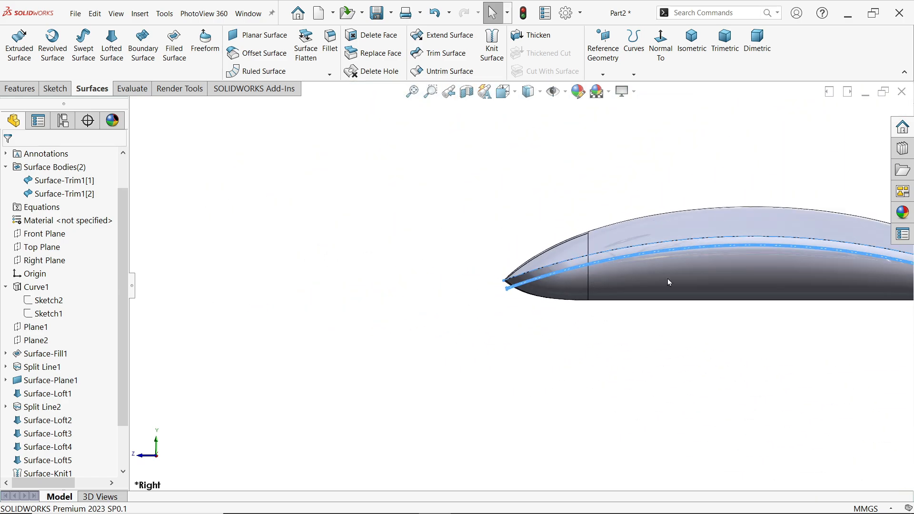
scroll(669, 282, "down", 5)
scroll(826, 255, "up", 4)
scroll(813, 285, "down", 2)
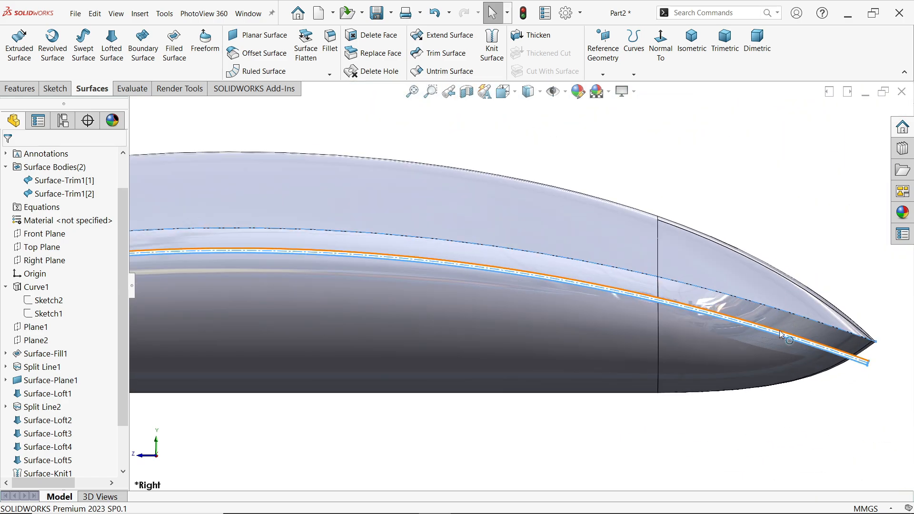
scroll(827, 343, "down", 2)
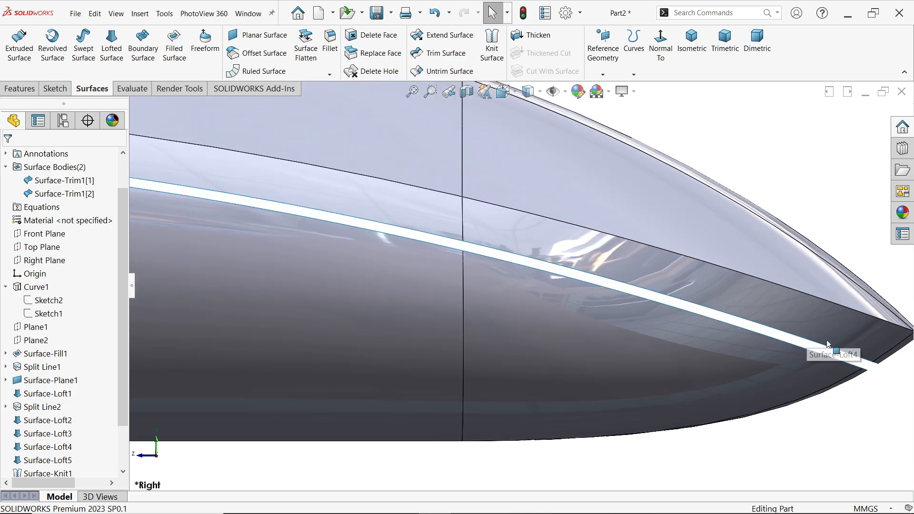
scroll(838, 352, "down", 2)
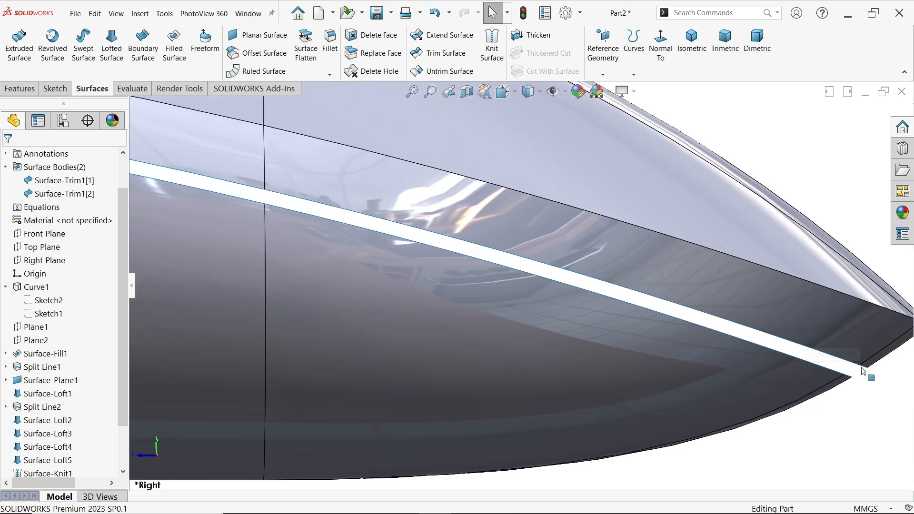
left_click(64, 193)
scroll(602, 275, "up", 3)
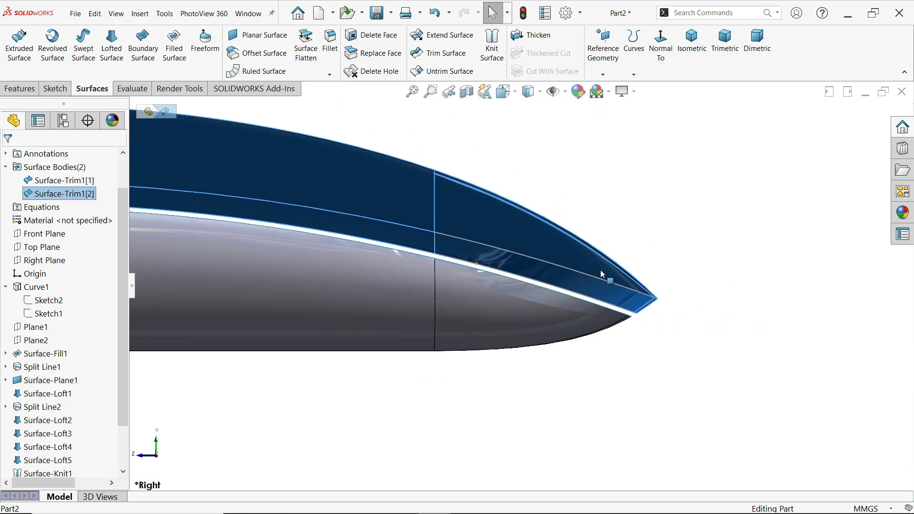
scroll(601, 281, "up", 2)
left_click(666, 218)
scroll(666, 218, "up", 3)
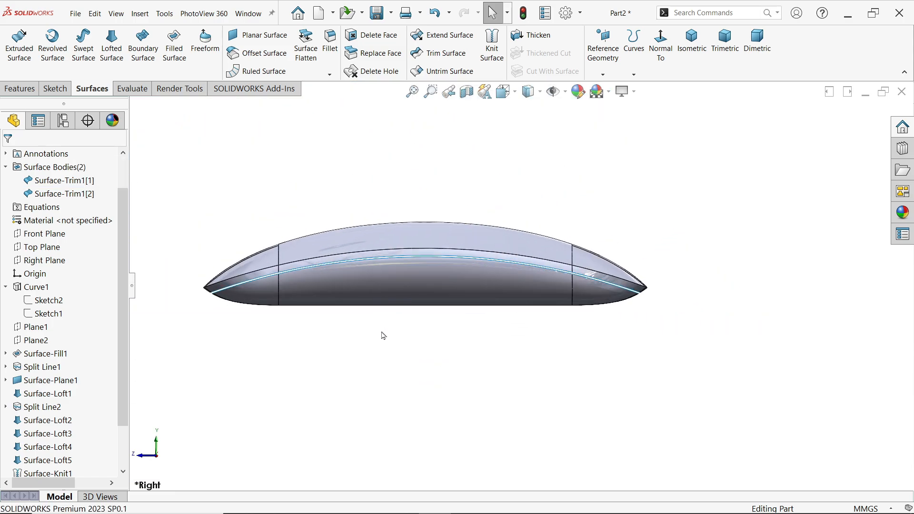
middle_click_drag(383, 335, 422, 347)
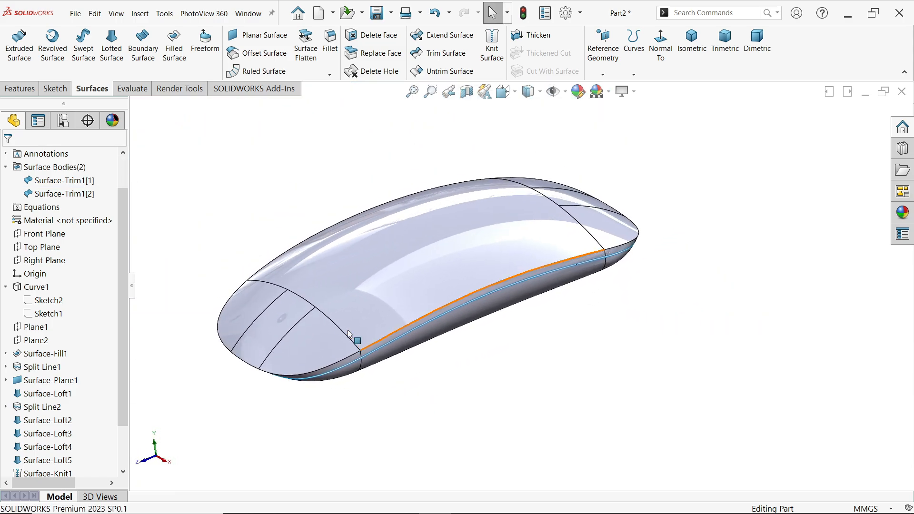
Thicken the upper shell surface body Surface-Trim1[2] by 1 mm
scroll(349, 334, "down", 1)
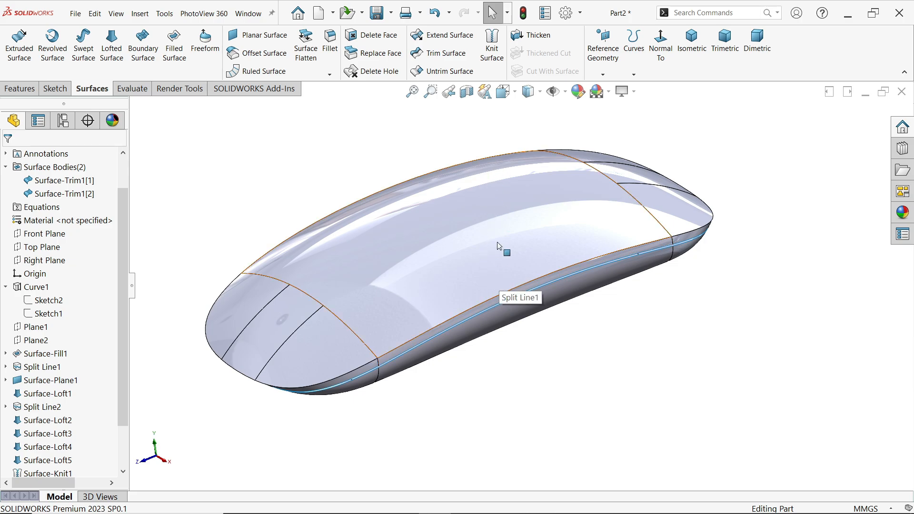
left_click(538, 40)
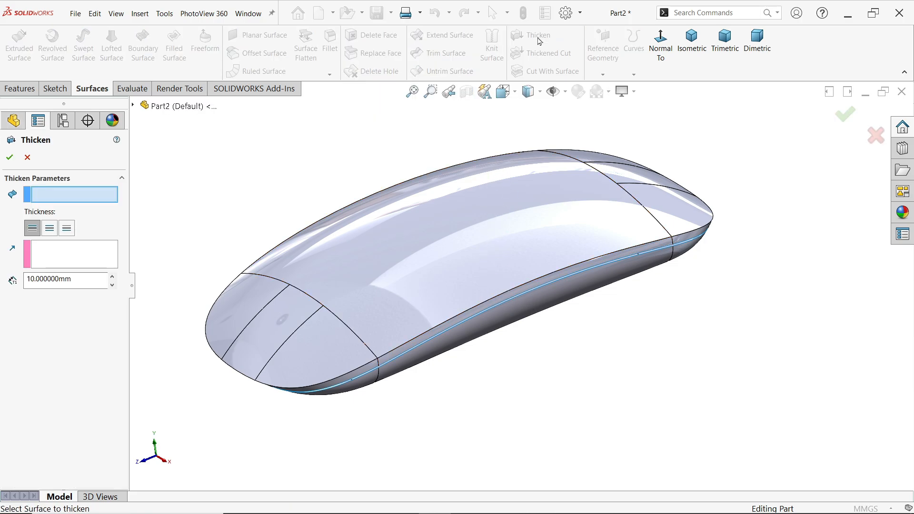
left_click(405, 276)
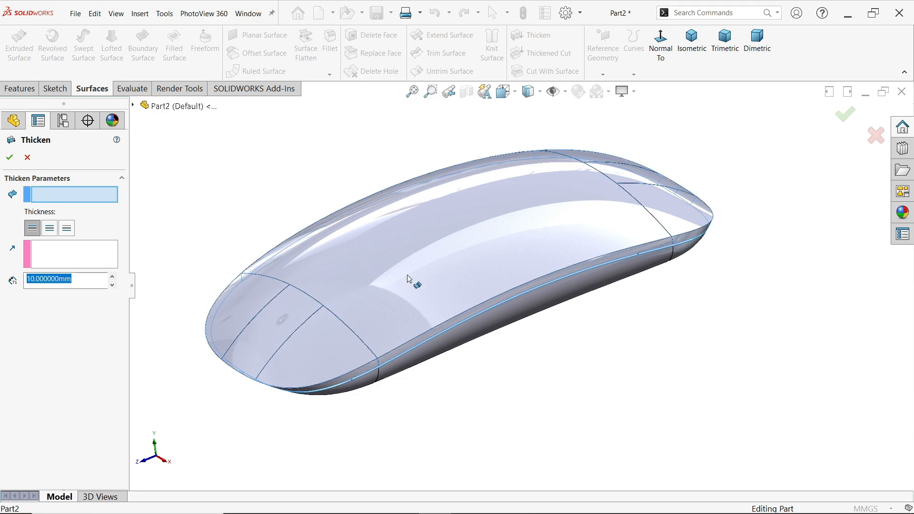
left_click(409, 281)
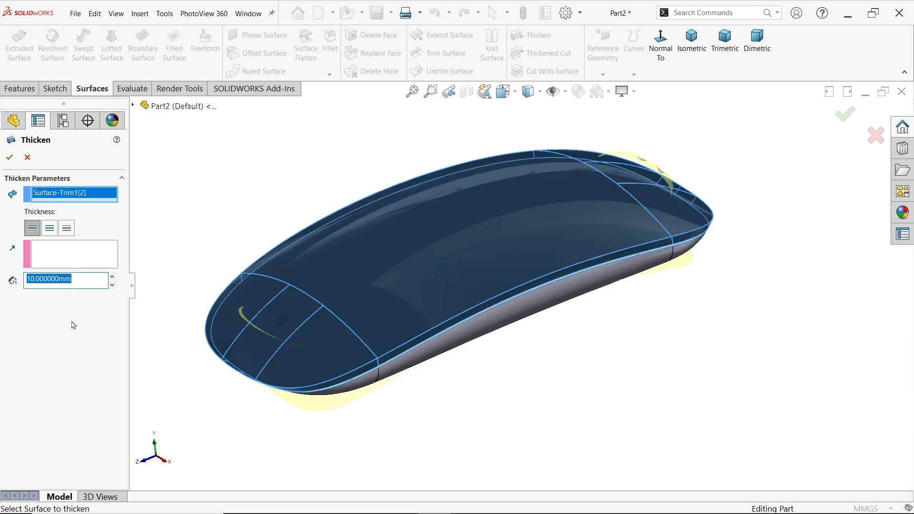
type("1")
key("Return")
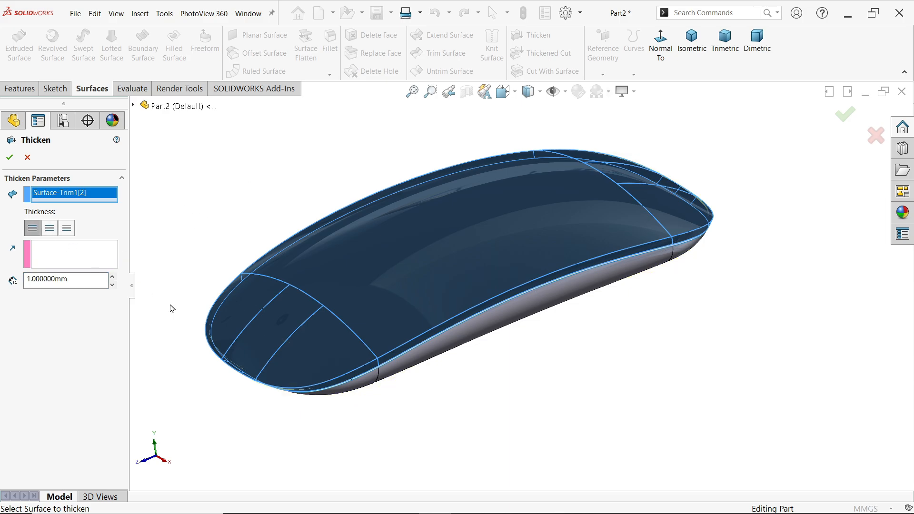
scroll(343, 389, "down", 3)
middle_click_drag(343, 388, 327, 320)
scroll(273, 434, "down", 2)
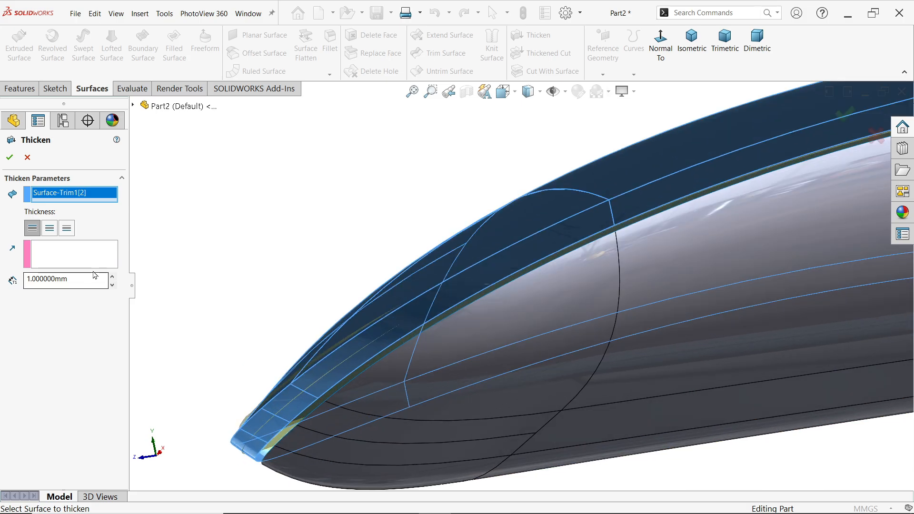
left_click(6, 157)
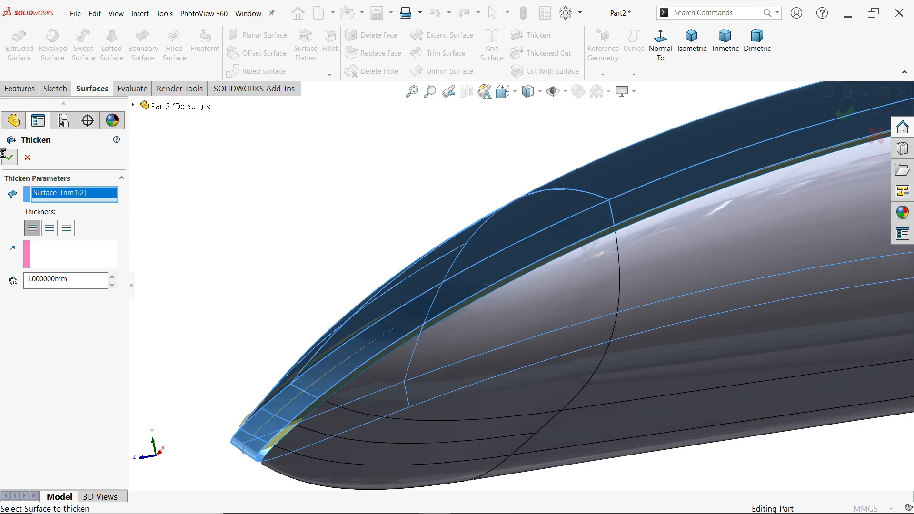
scroll(361, 210, "up", 4)
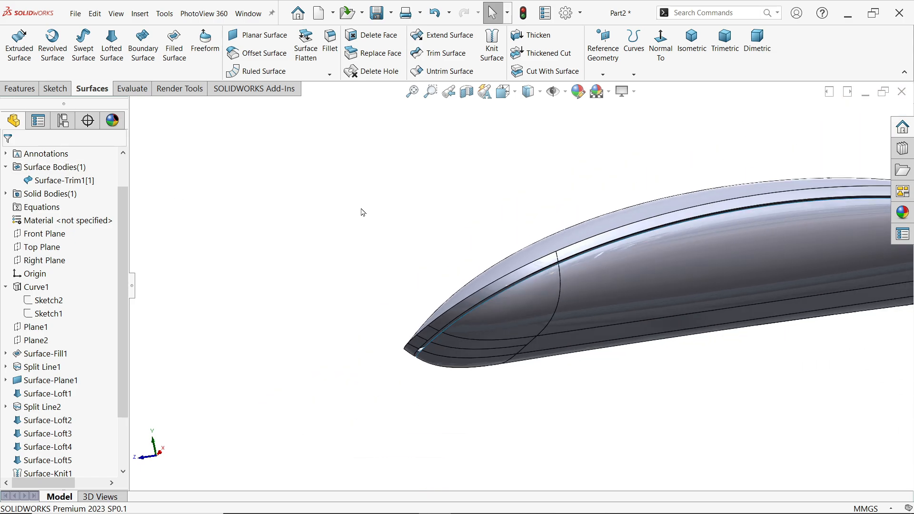
mouse_move(442, 218)
middle_mouse_down()
mouse_move(489, 298)
mouse_move(448, 252)
mouse_move(438, 220)
middle_mouse_up()
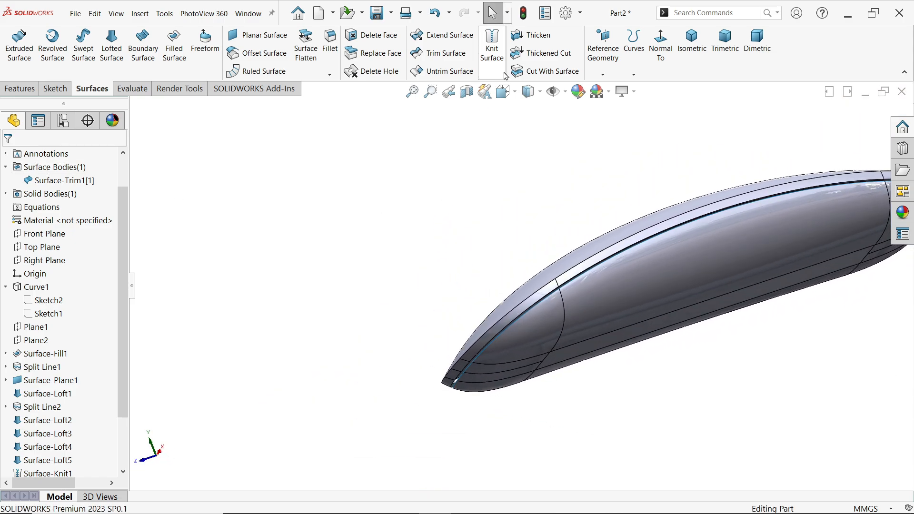
Thicken the lower shell surface body Surface-Trim1[1] by 1 mm
left_click(528, 35)
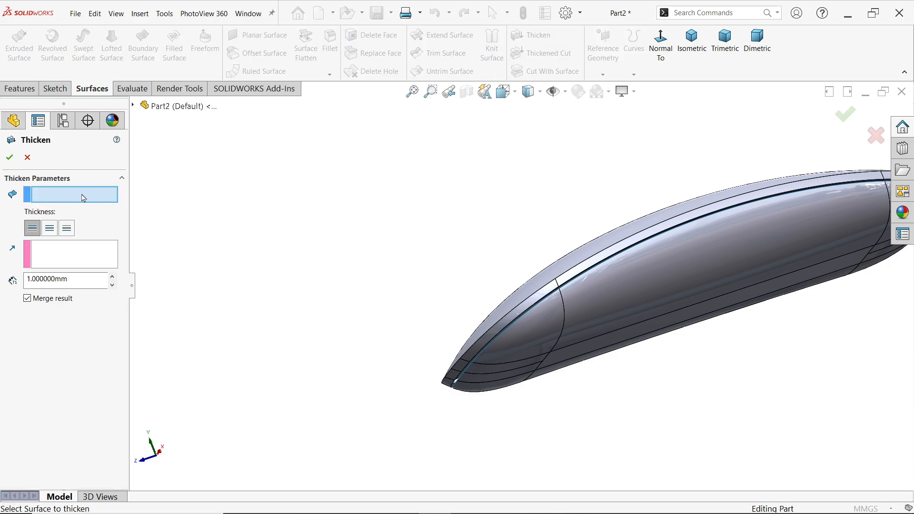
left_click(657, 289)
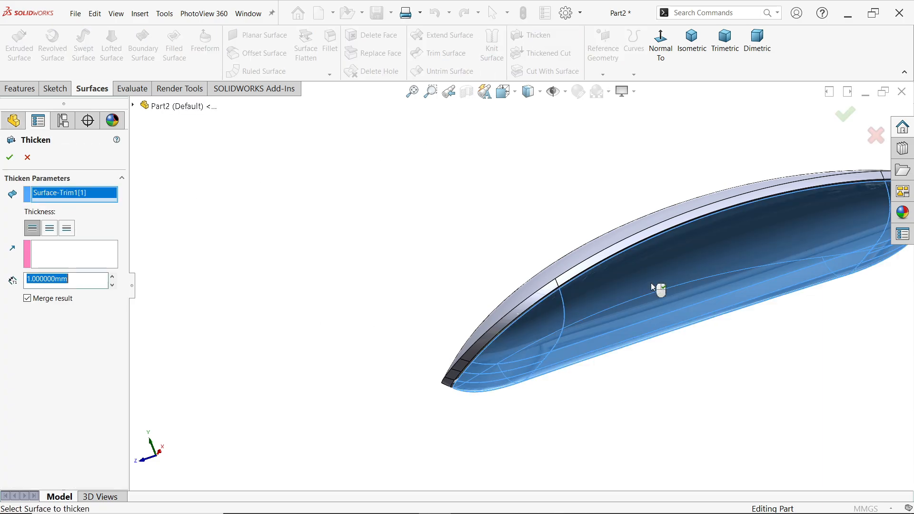
scroll(405, 362, "down", 3)
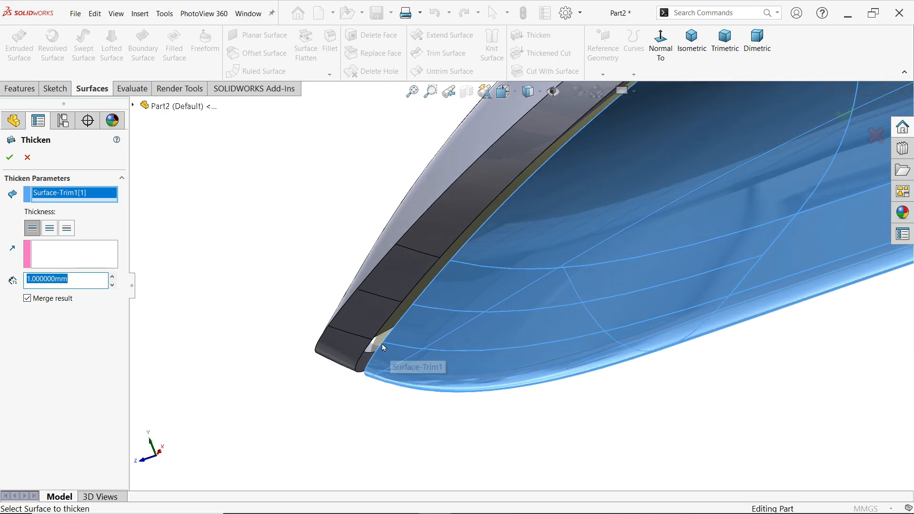
scroll(418, 326, "down", 3)
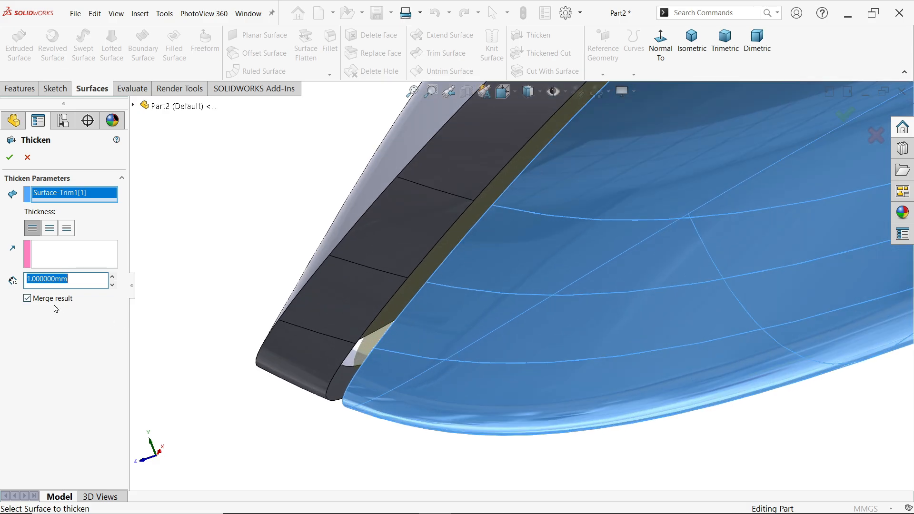
left_click(6, 159)
scroll(388, 301, "up", 5)
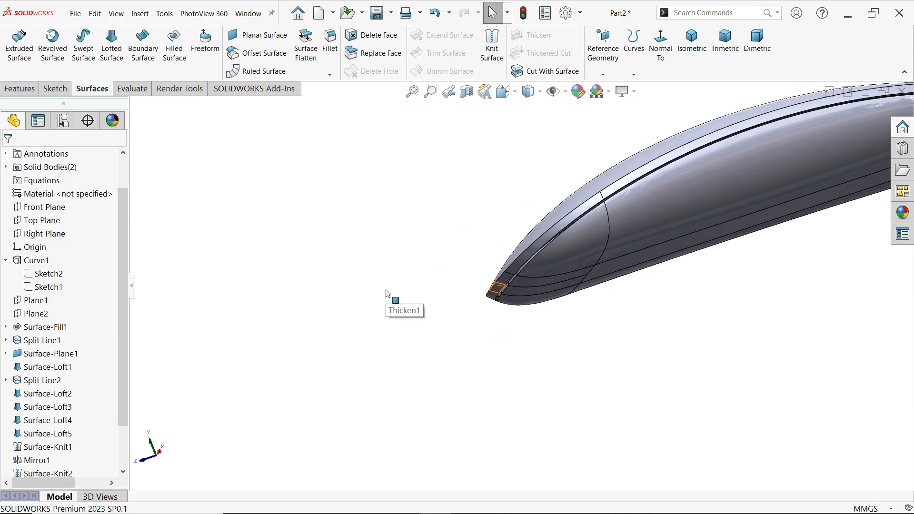
Section the model along the Right Plane to examine the shell walls and the gap at the end, and close the section view
left_click(55, 234)
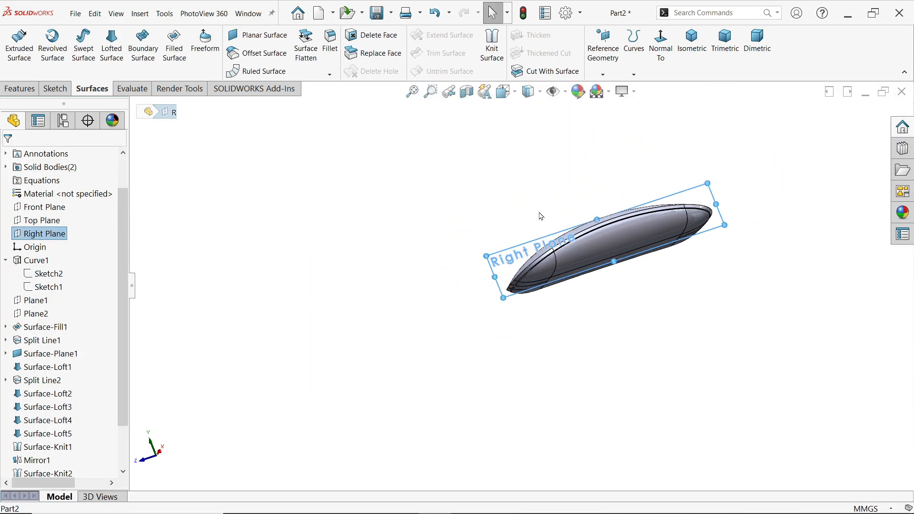
left_click(466, 92)
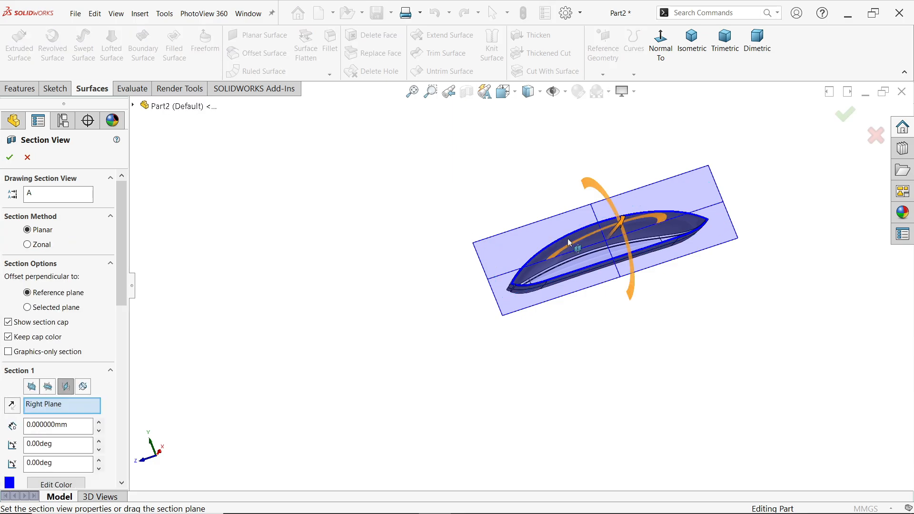
left_click(9, 157)
scroll(495, 330, "down", 6)
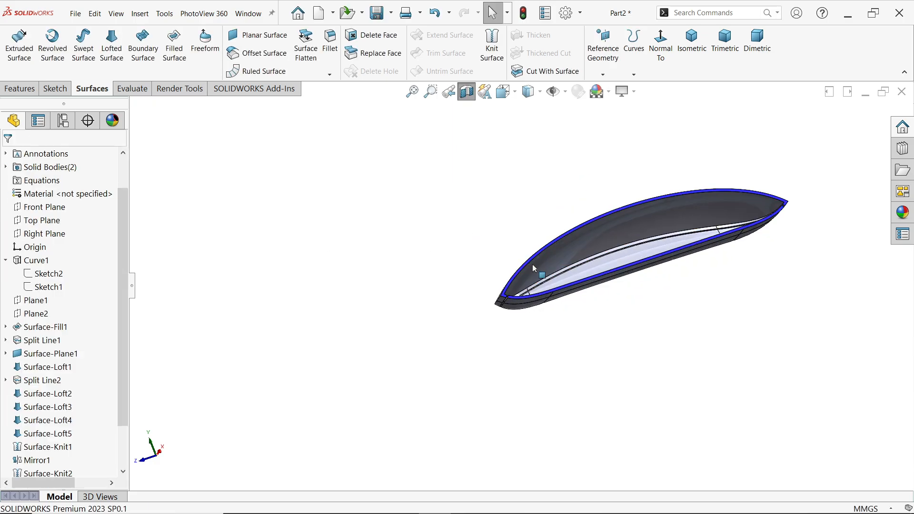
middle_click_drag(496, 332, 488, 356)
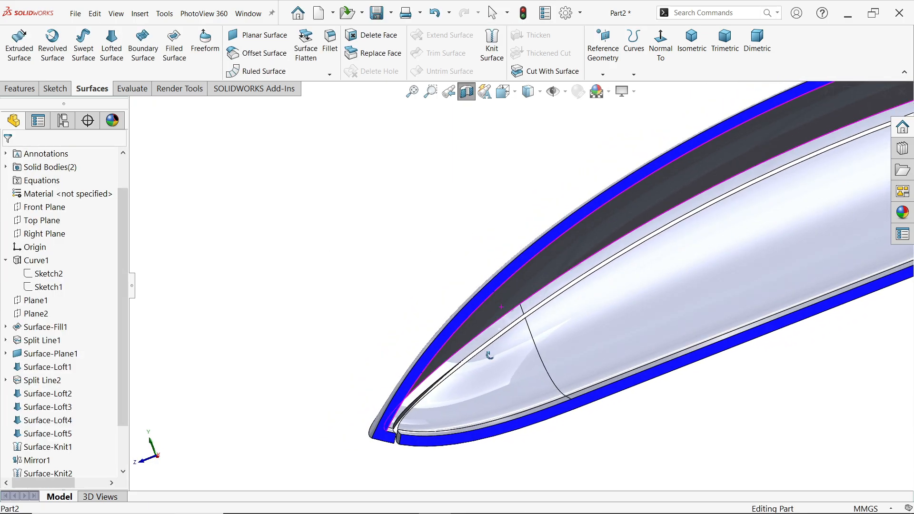
scroll(395, 431, "down", 4)
scroll(390, 417, "up", 8)
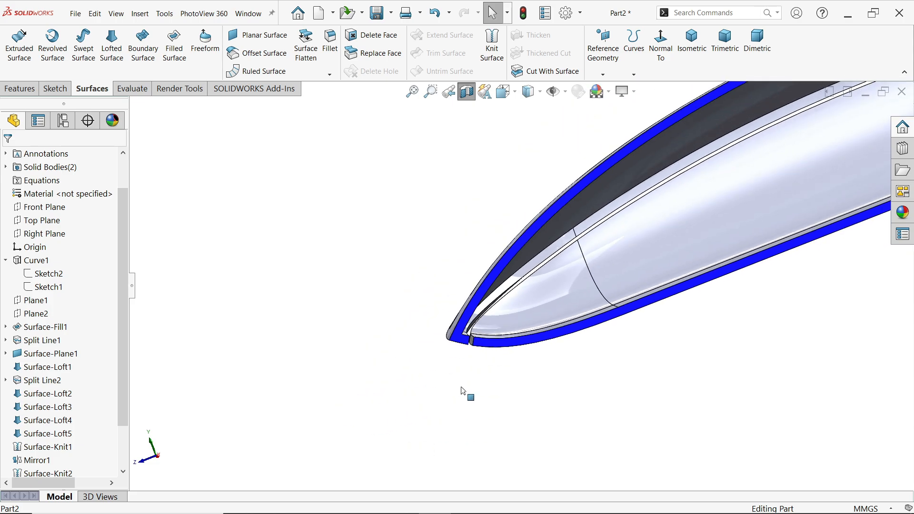
left_click(468, 100)
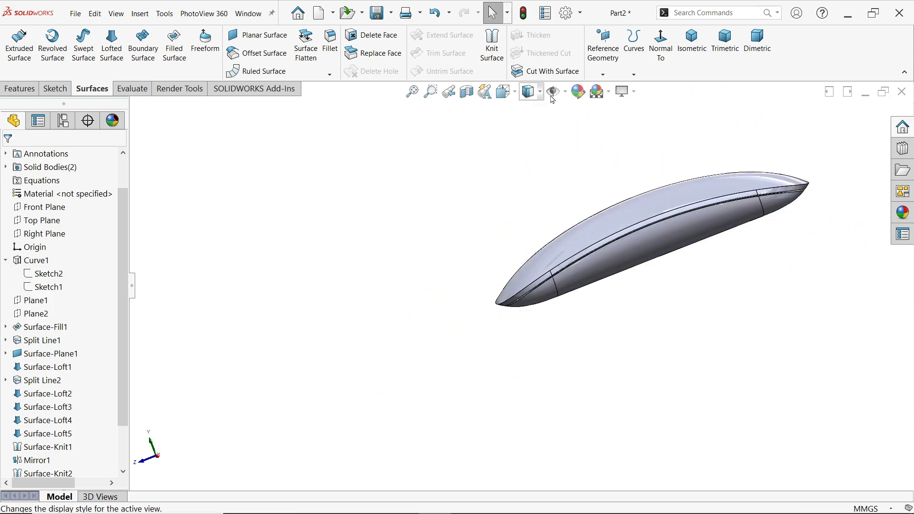
Set up a face fillet between the upper shell's large top face and its adjoining narrow side face
left_click(691, 43)
scroll(579, 324, "down", 2)
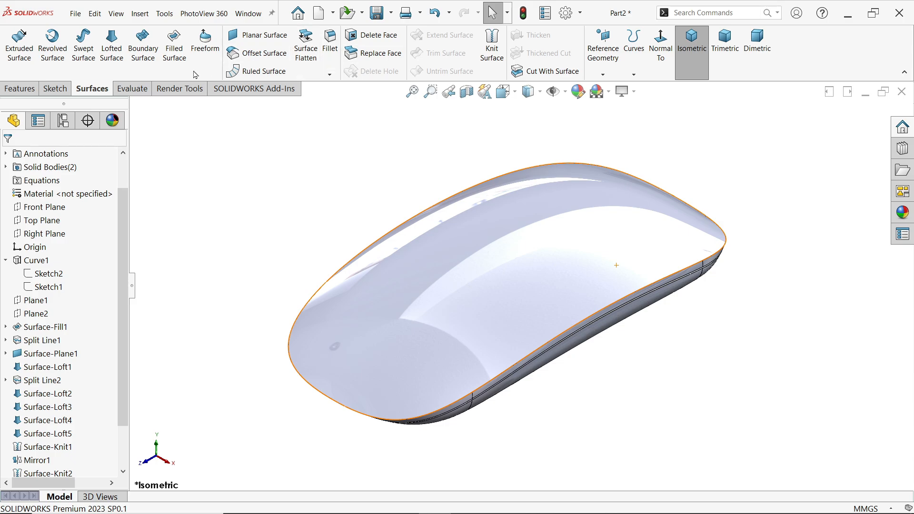
left_click(330, 52)
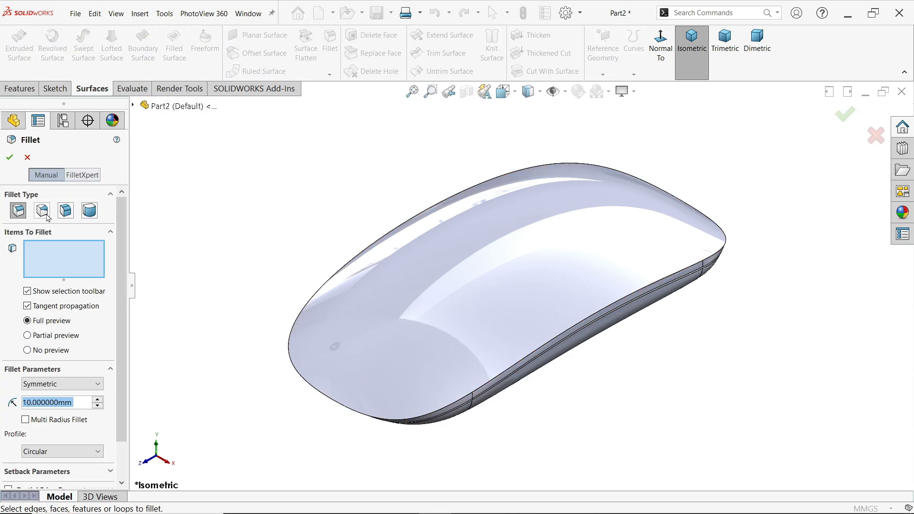
left_click(69, 212)
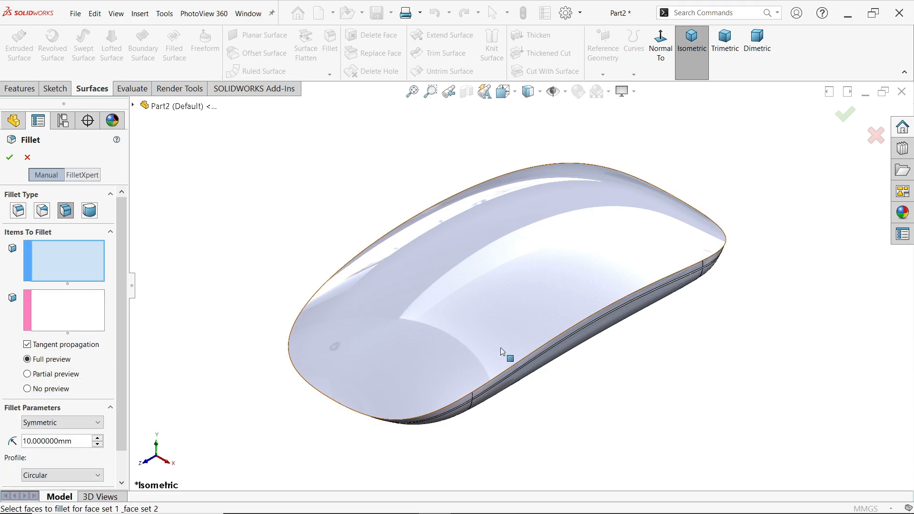
scroll(511, 352, "down", 5)
left_click(602, 257)
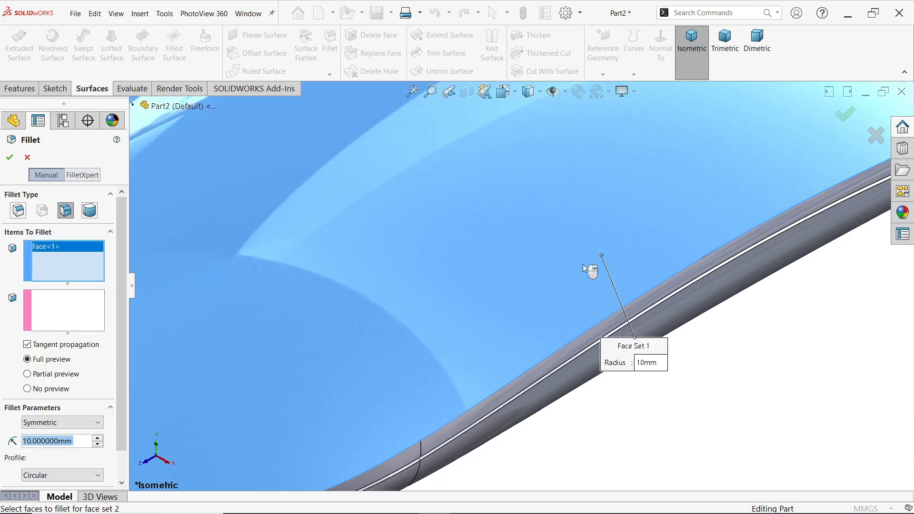
scroll(612, 321, "down", 3)
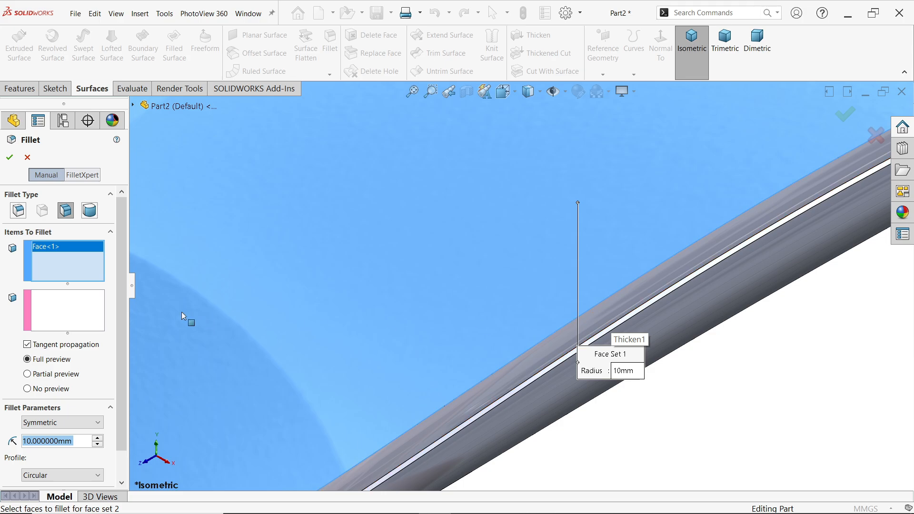
left_click(97, 310)
left_click(618, 301)
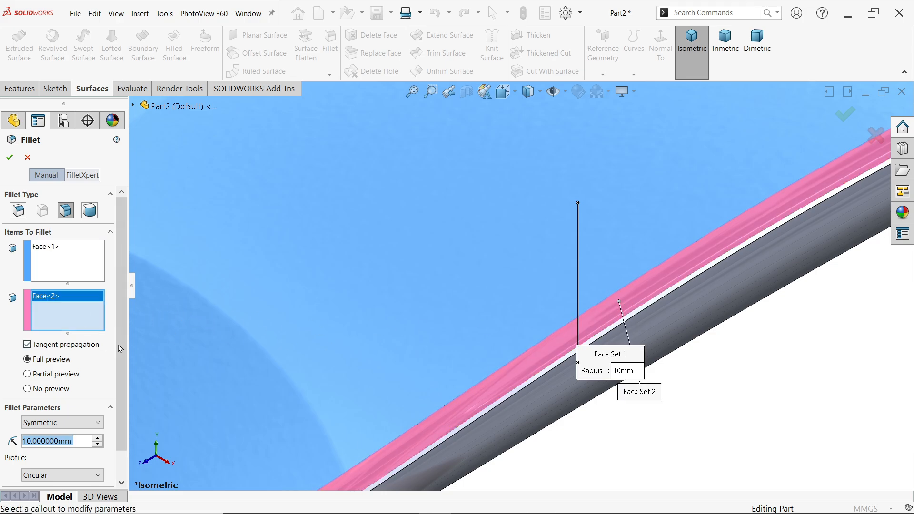
Set the face fillet to a Chord Width of 1 mm and apply it around the upper shell's rim
scroll(121, 349, "down", 3)
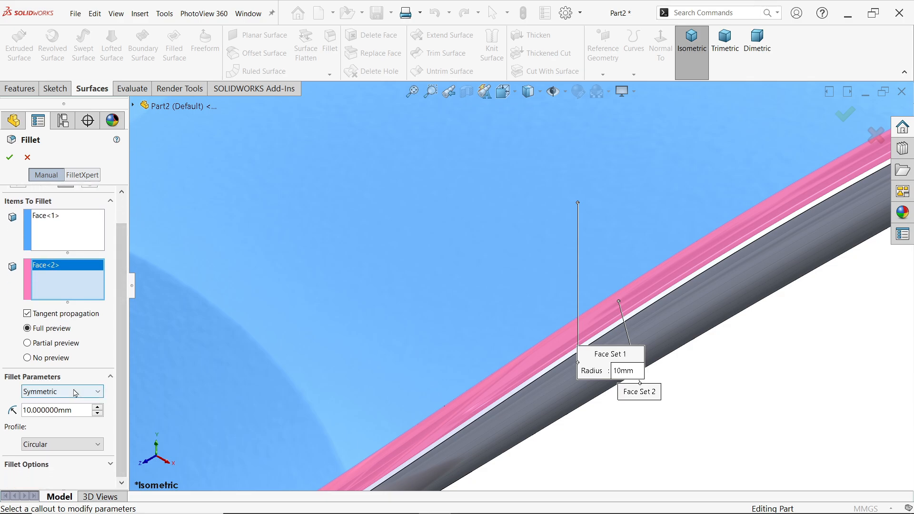
left_click(75, 392)
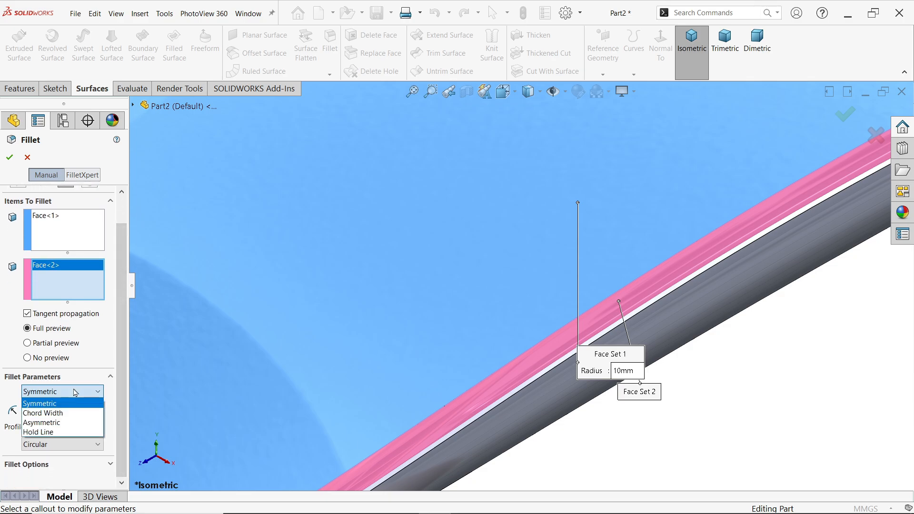
left_click(54, 413)
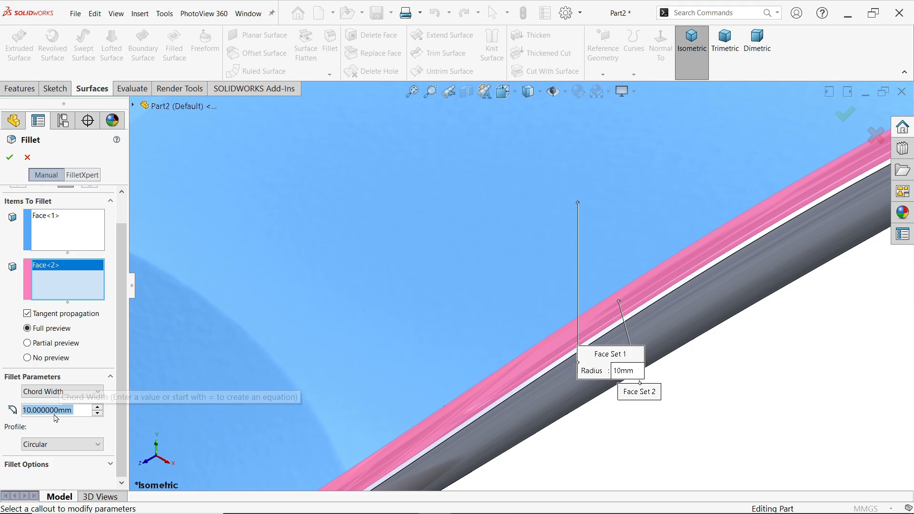
type("1")
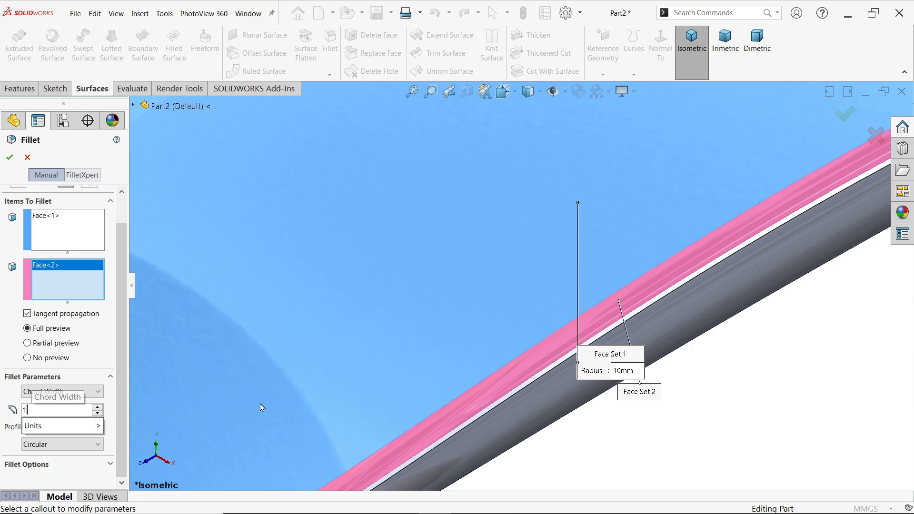
key("Return")
key("f")
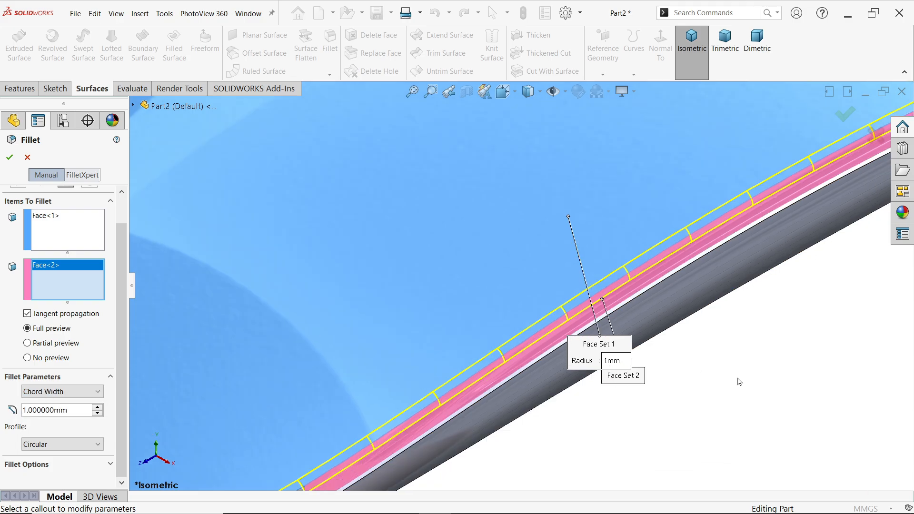
scroll(500, 348, "down", 5)
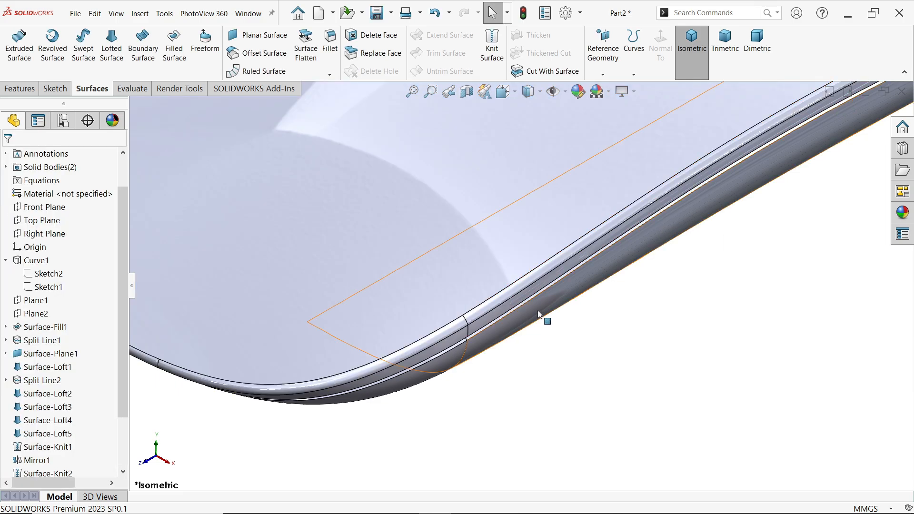
scroll(537, 313, "up", 2)
middle_click_drag(523, 328, 491, 177)
key("ctrl+7")
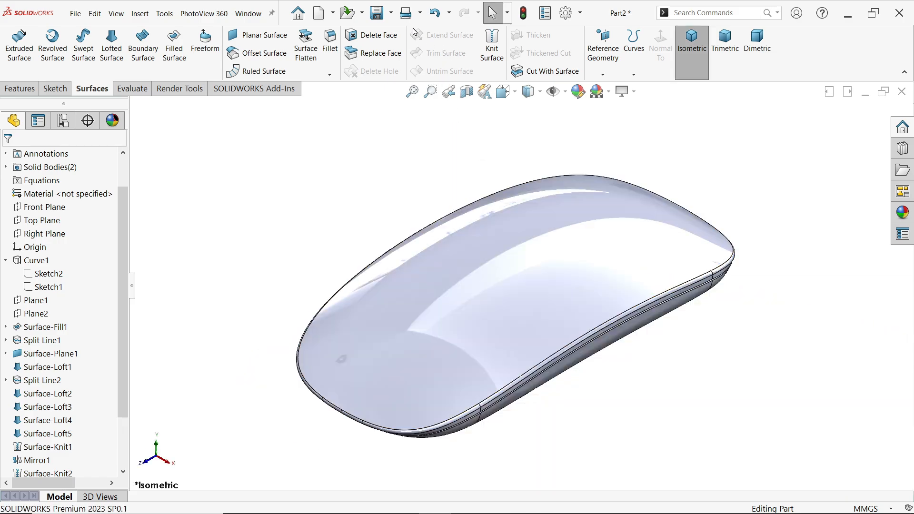
Save the part to the Desktop as APPLE MOUSE.SLDPRT, replacing the existing file of that name
left_click(377, 14)
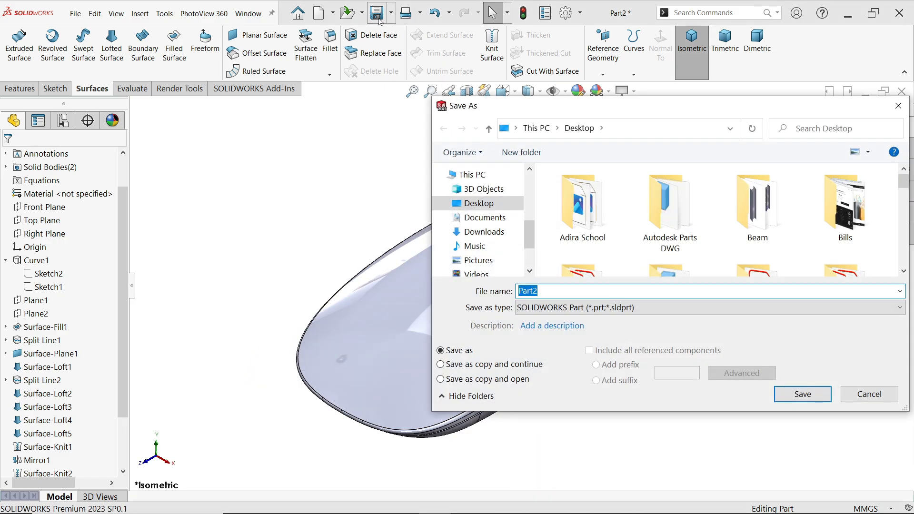
type("App")
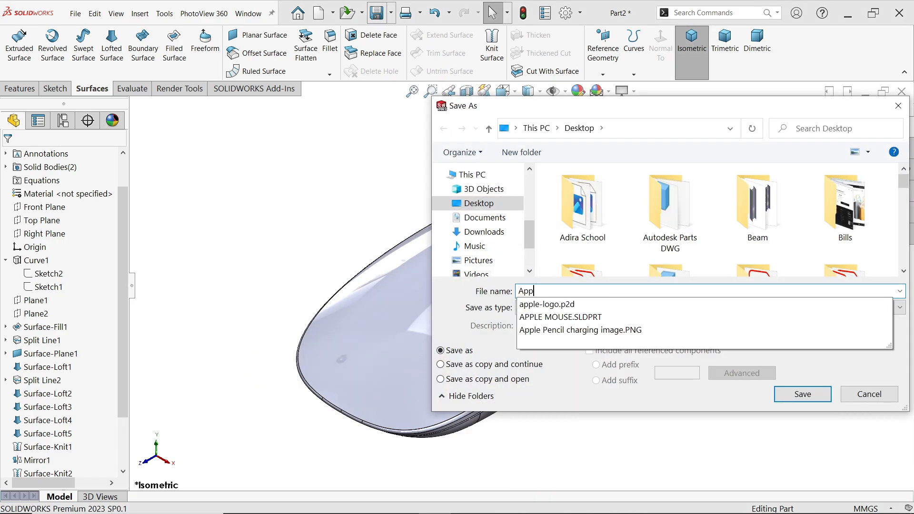
type("le Mouse")
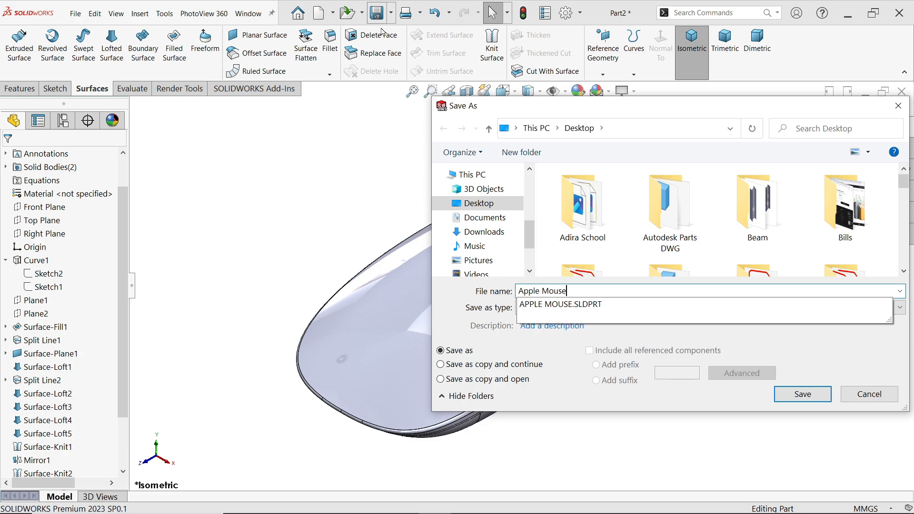
left_click(582, 305)
left_click(799, 395)
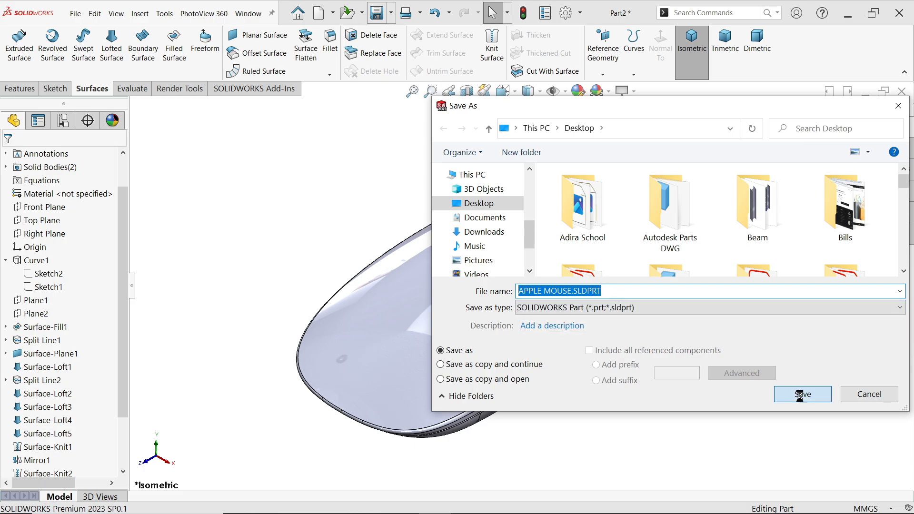
left_click(489, 265)
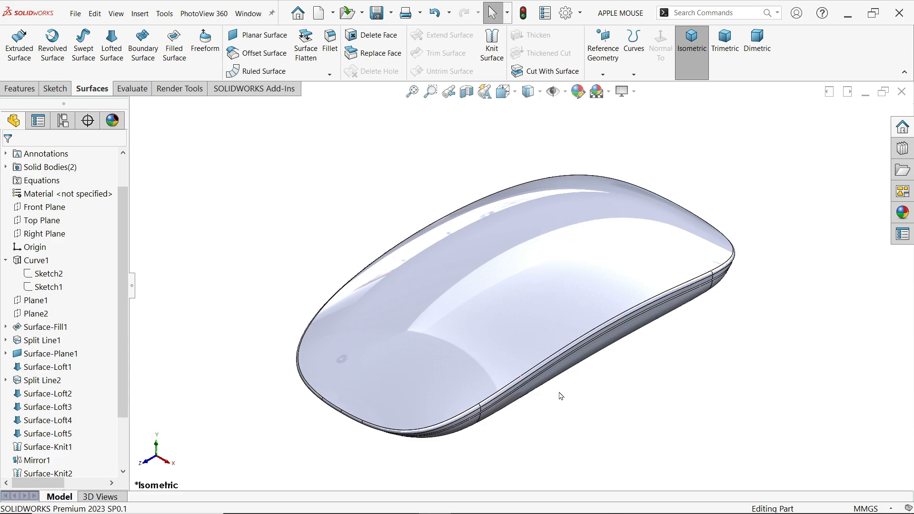
Round the upper shell's outer edge along the side gap with a 0.25 mm constant-size fillet
scroll(524, 392, "down", 5)
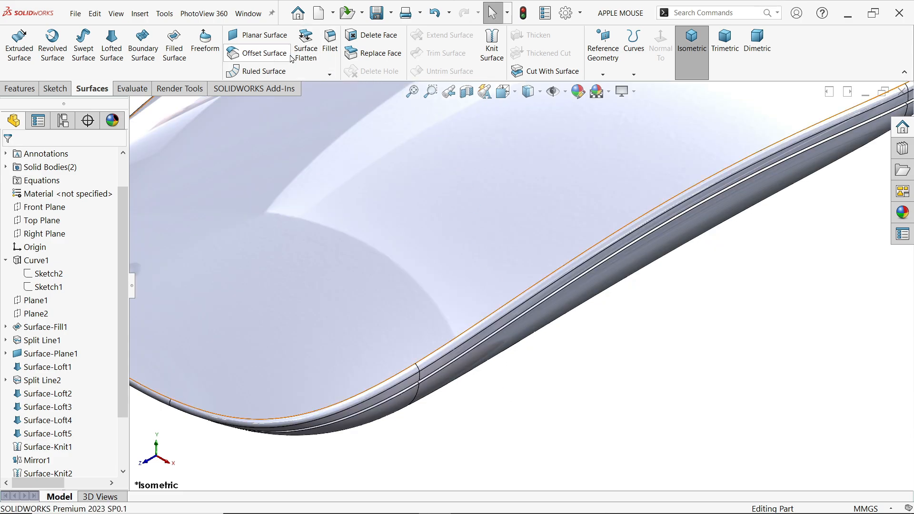
left_click(330, 45)
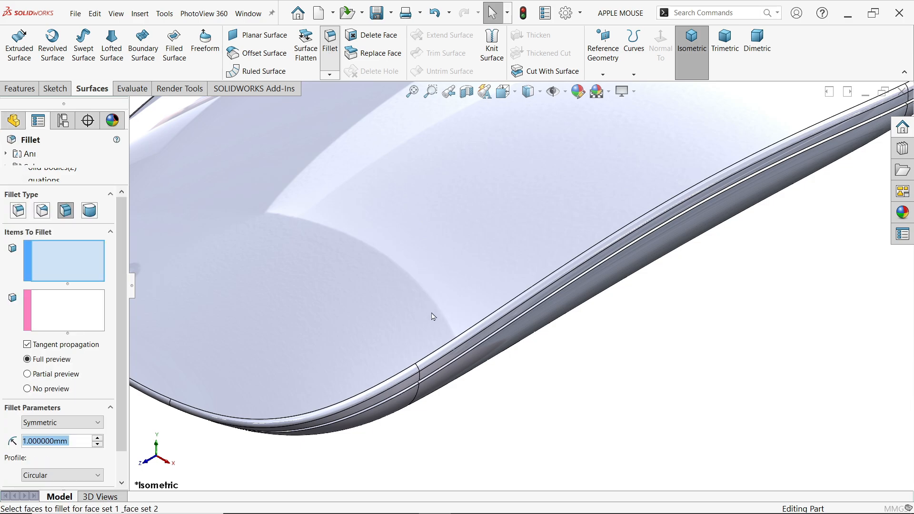
left_click(19, 210)
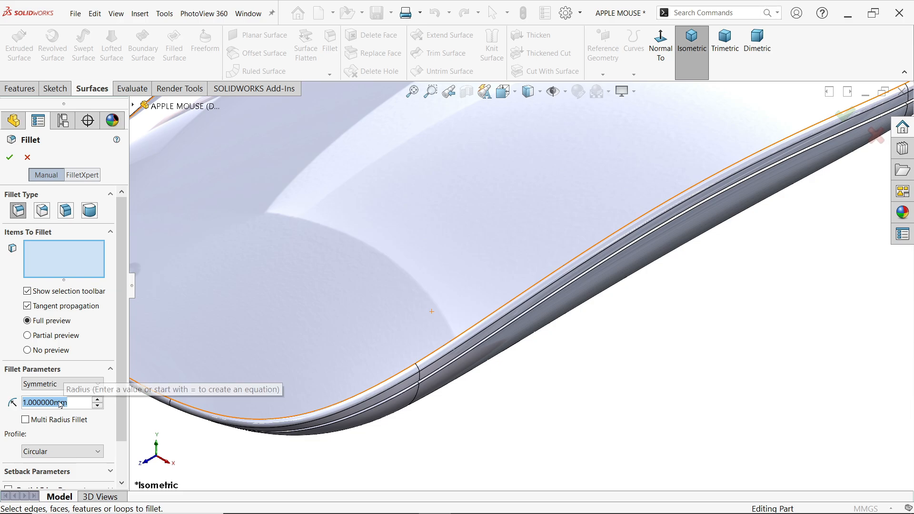
type("0.25")
key("Return")
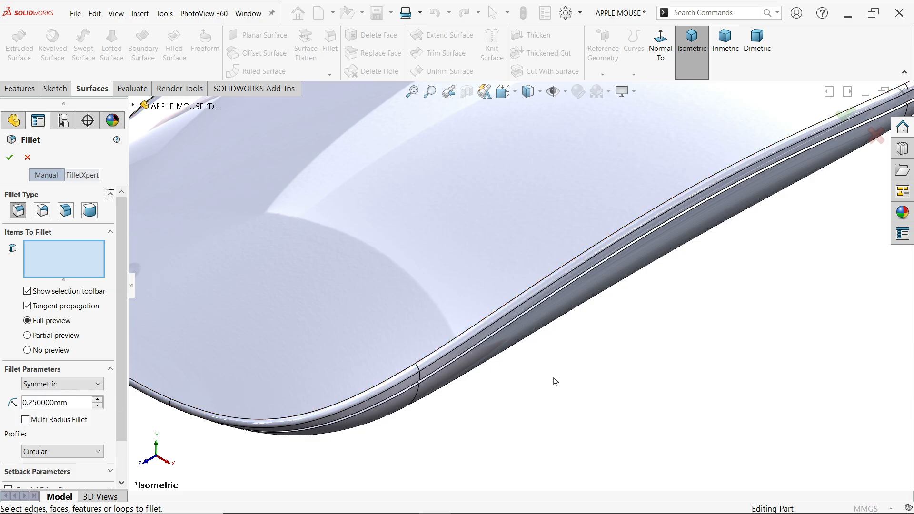
scroll(471, 364, "down", 5)
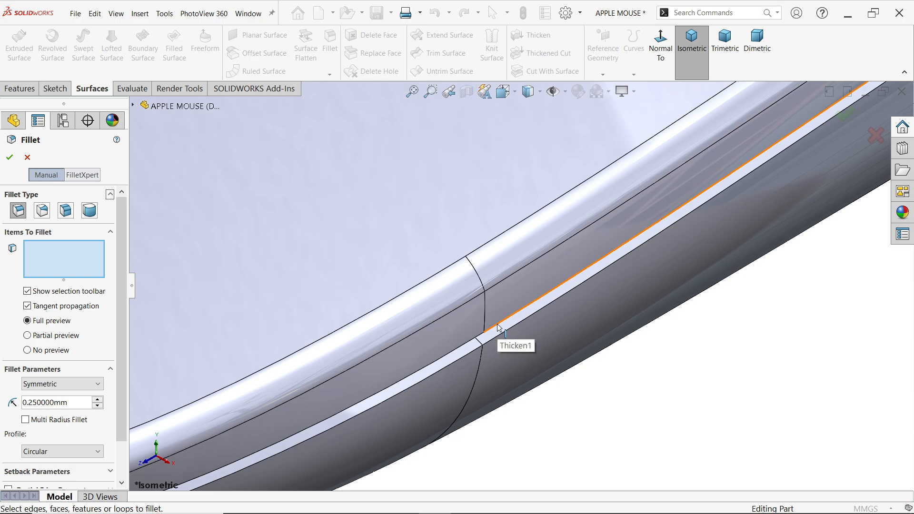
left_click(496, 328)
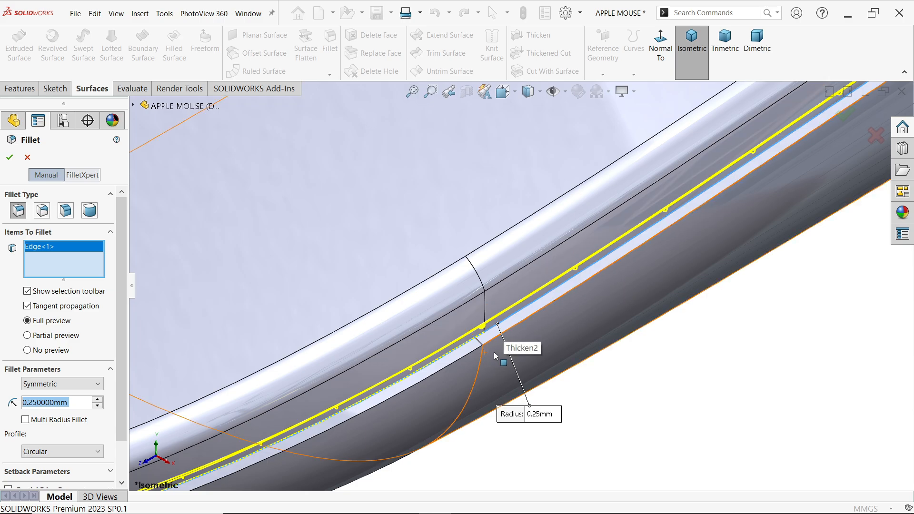
left_click(7, 159)
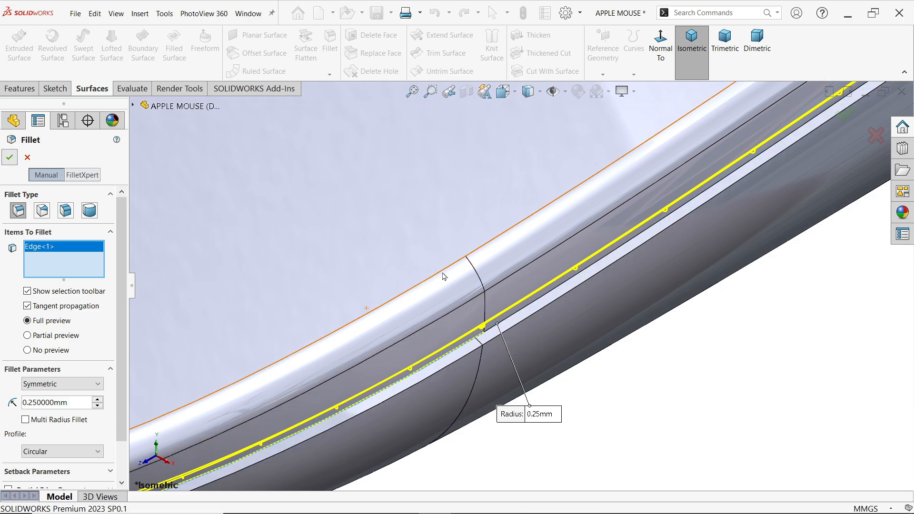
Apply a 0.25 mm constant-size fillet to the lower shell's outer edge along the side gap
scroll(487, 271, "up", 5)
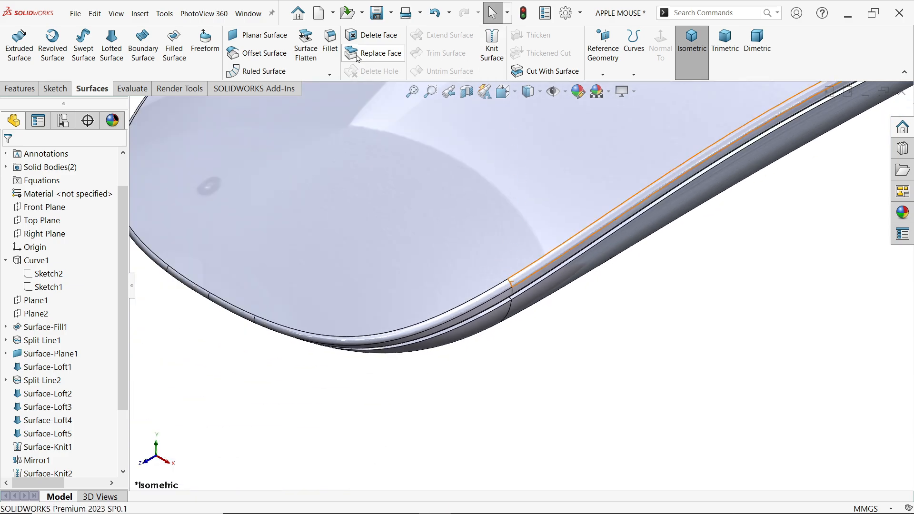
left_click(329, 41)
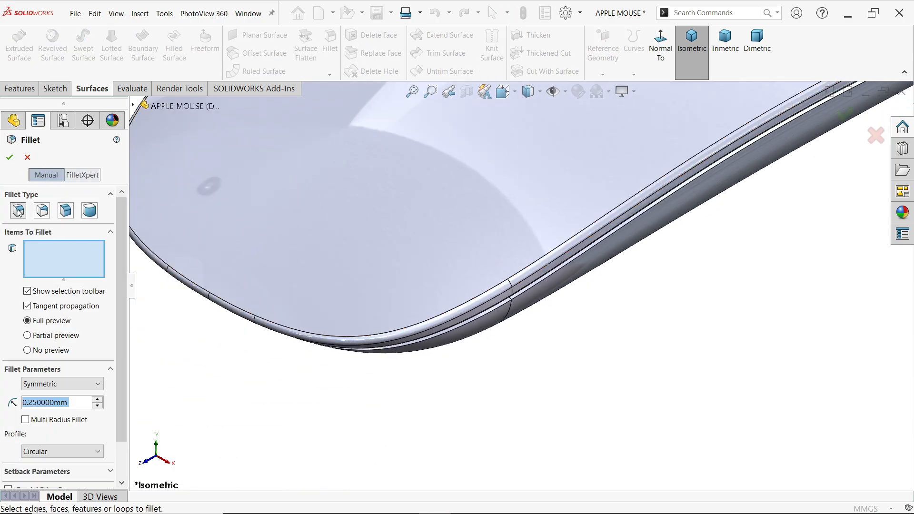
scroll(480, 297, "down", 5)
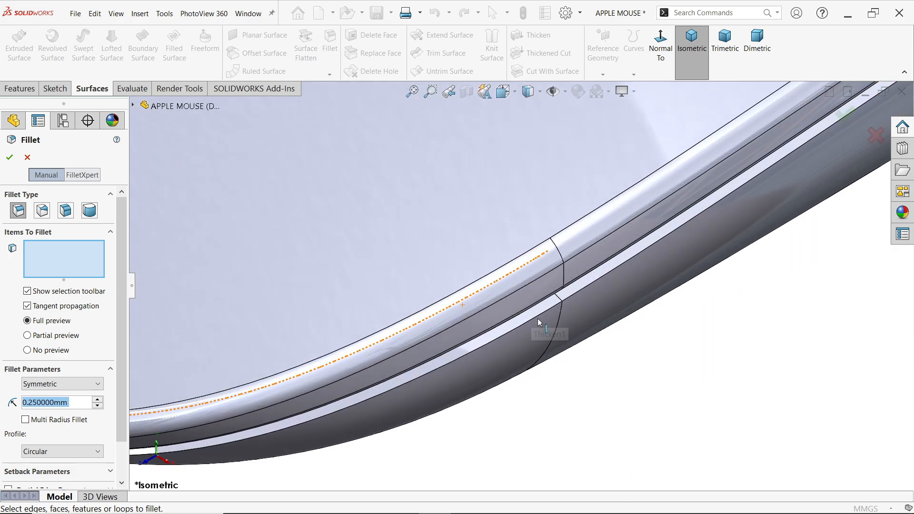
left_click(542, 318)
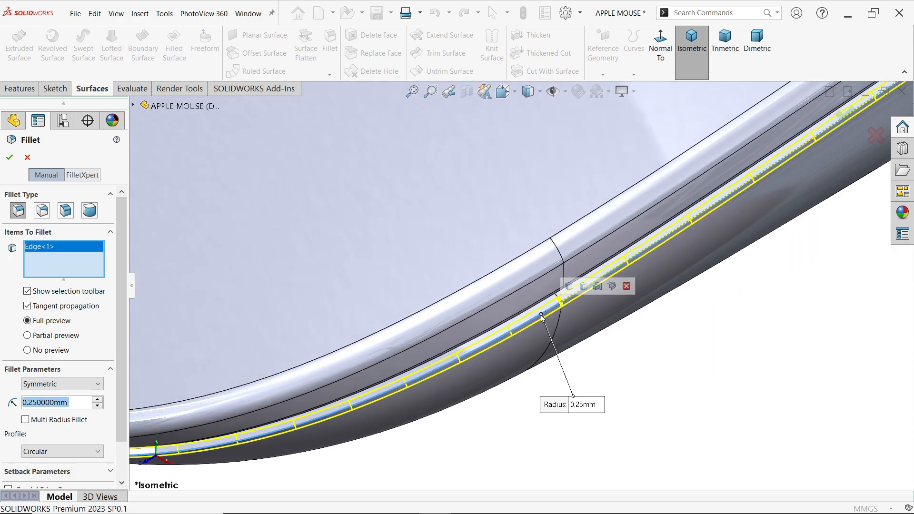
scroll(542, 318, "up", 6)
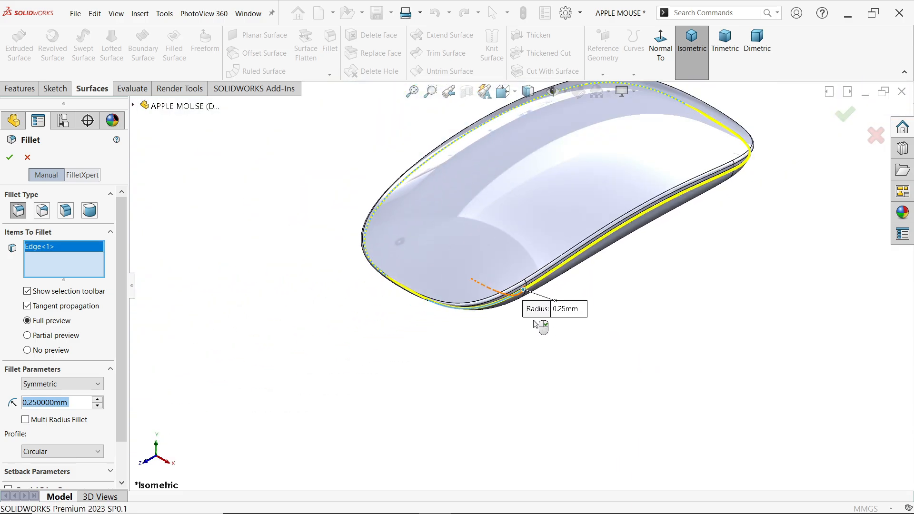
scroll(657, 156, "down", 2)
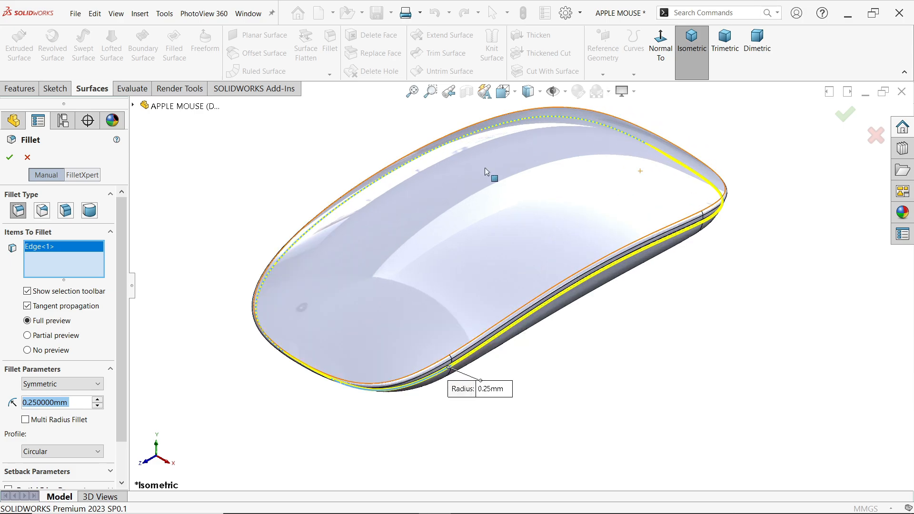
left_click(10, 159)
Examine the filleted edges along the side gap and the underside of the mouse
scroll(476, 357, "down", 8)
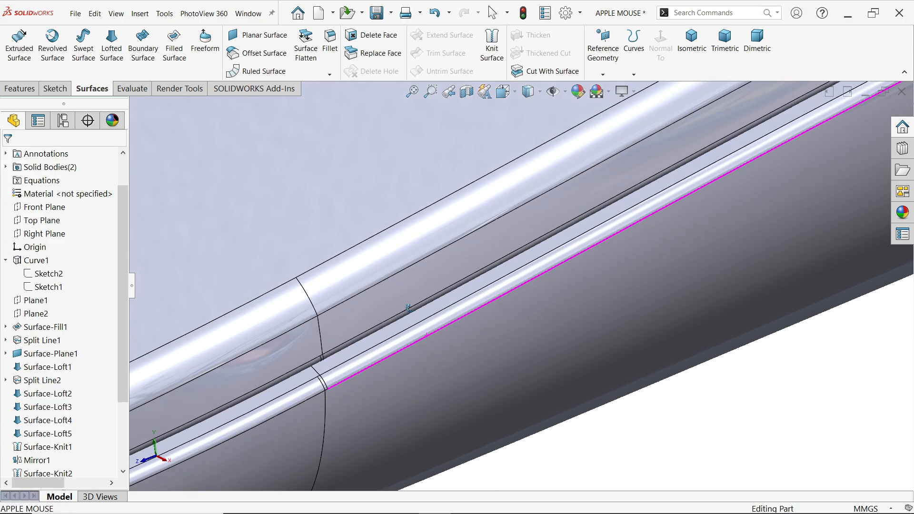
mouse_move(408, 307)
middle_mouse_down()
mouse_move(384, 190)
mouse_move(406, 296)
middle_mouse_up()
scroll(406, 296, "up", 6)
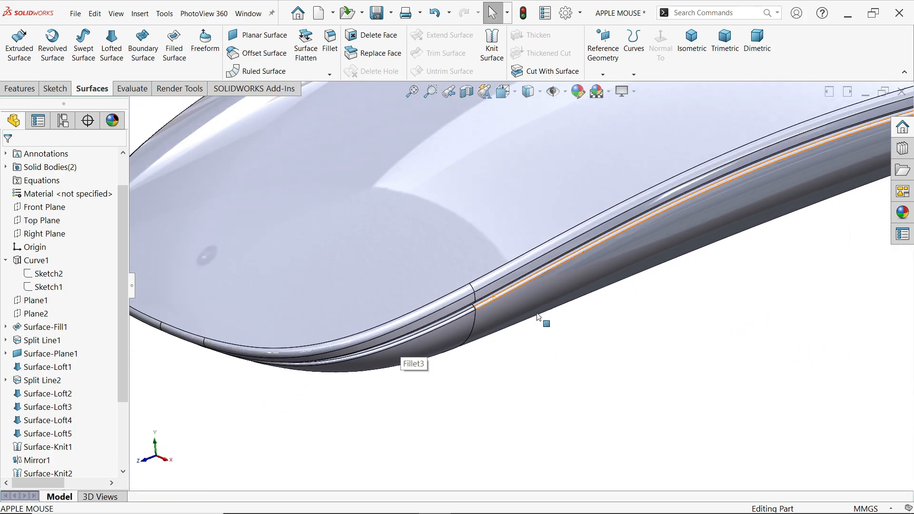
scroll(537, 317, "up", 3)
middle_click_drag(545, 288, 540, 148)
scroll(526, 330, "up", 4)
scroll(548, 398, "down", 3)
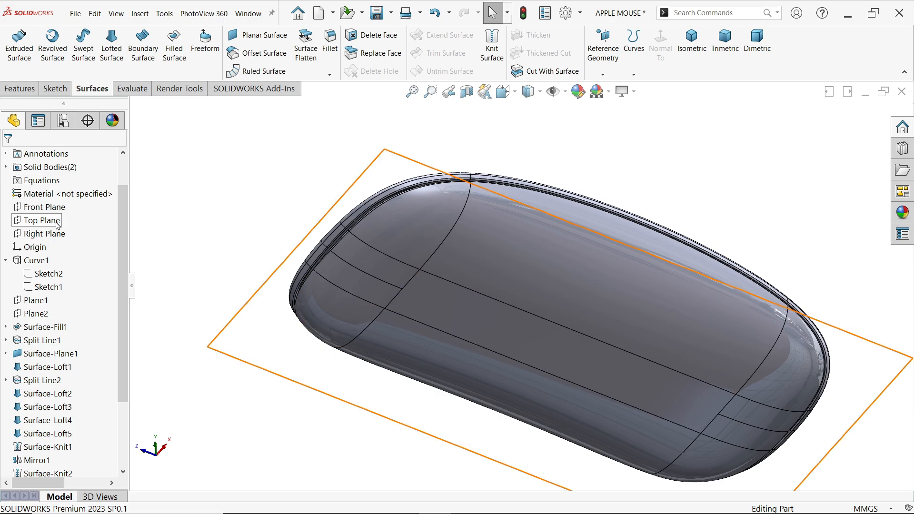
Sketch a lengthwise center rectangle 72 mm long and 5 mm wide on the Top Plane, beside the origin on its positive X side
left_click(42, 220)
left_click(71, 206)
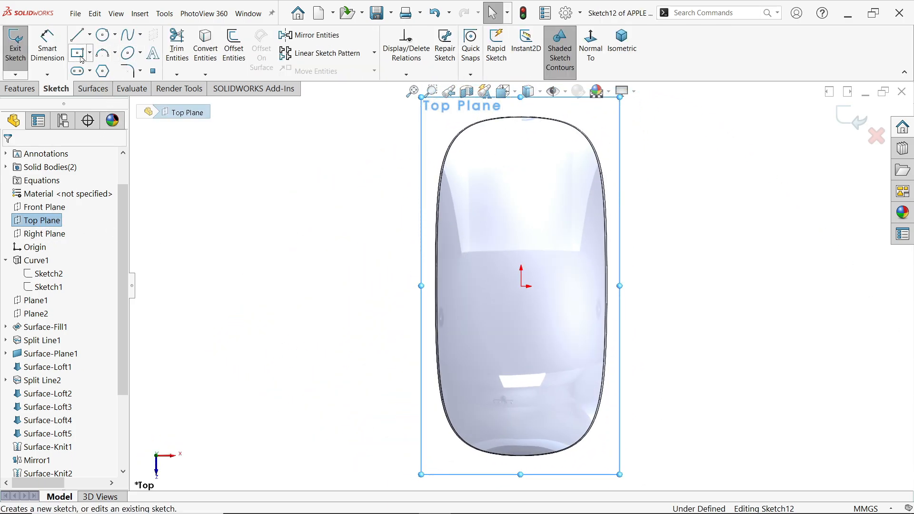
left_click(80, 56)
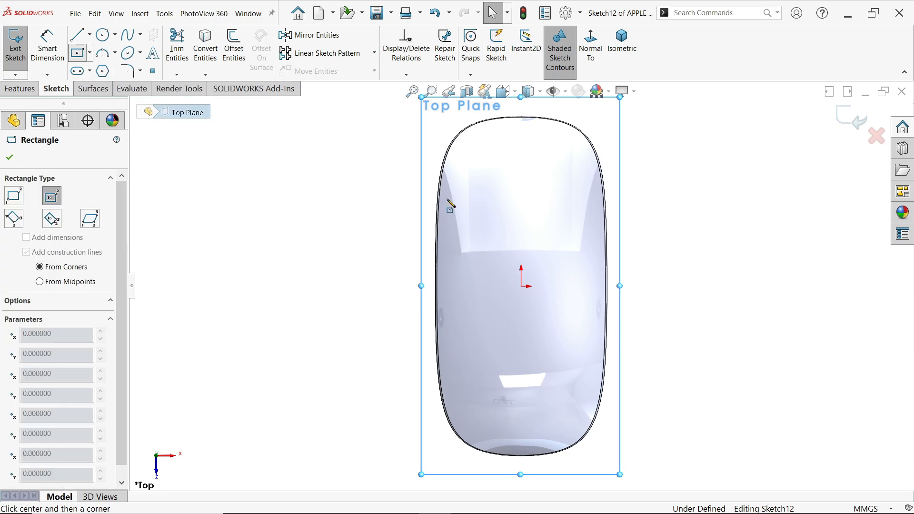
left_click(572, 285)
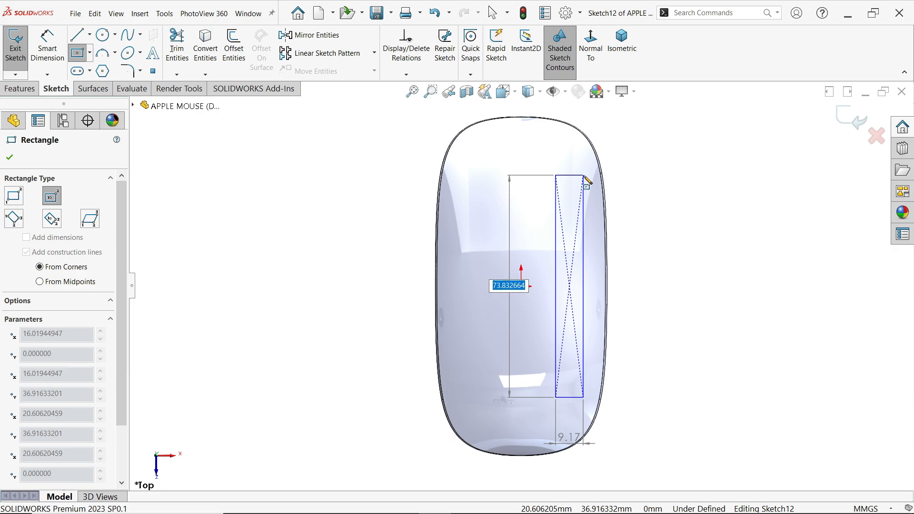
key("Tab")
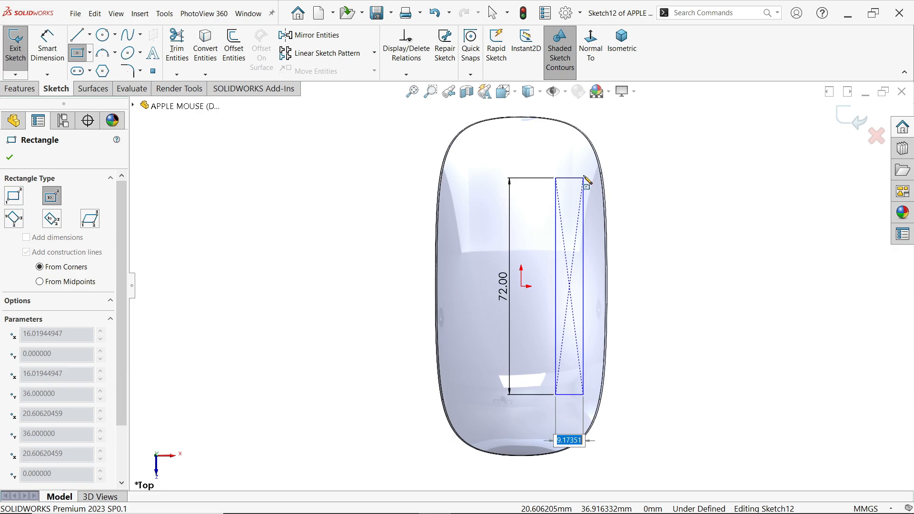
key("Return")
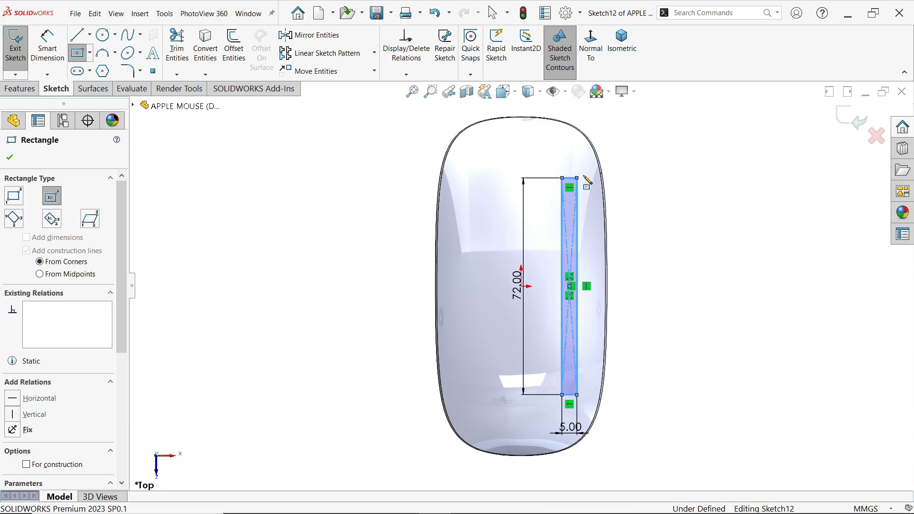
key("Escape")
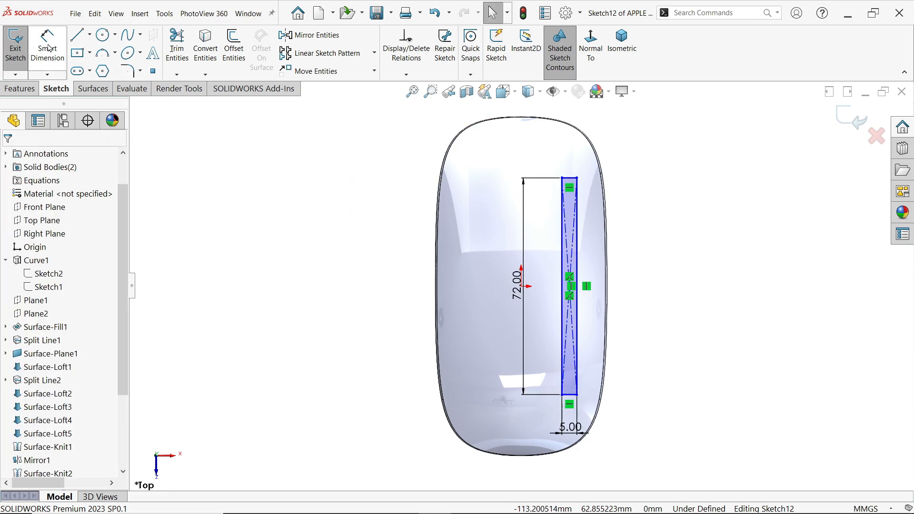
Dimension the rectangle's center point 12 mm from the origin
left_click(47, 44)
scroll(506, 289, "down", 2)
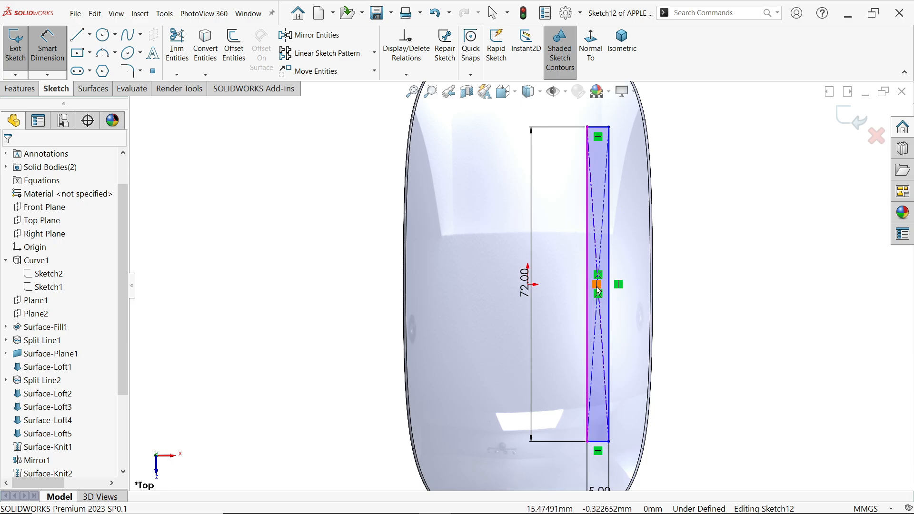
scroll(601, 296, "down", 5)
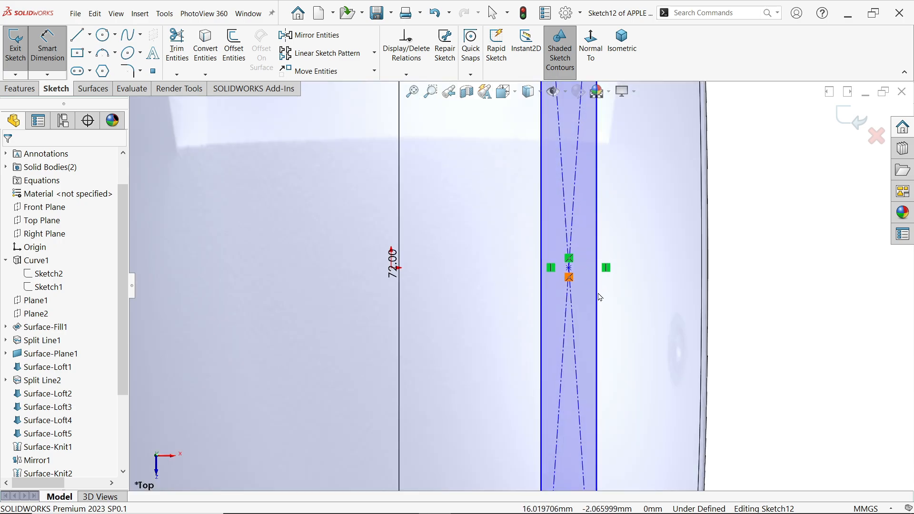
left_click(571, 270)
left_click(394, 269)
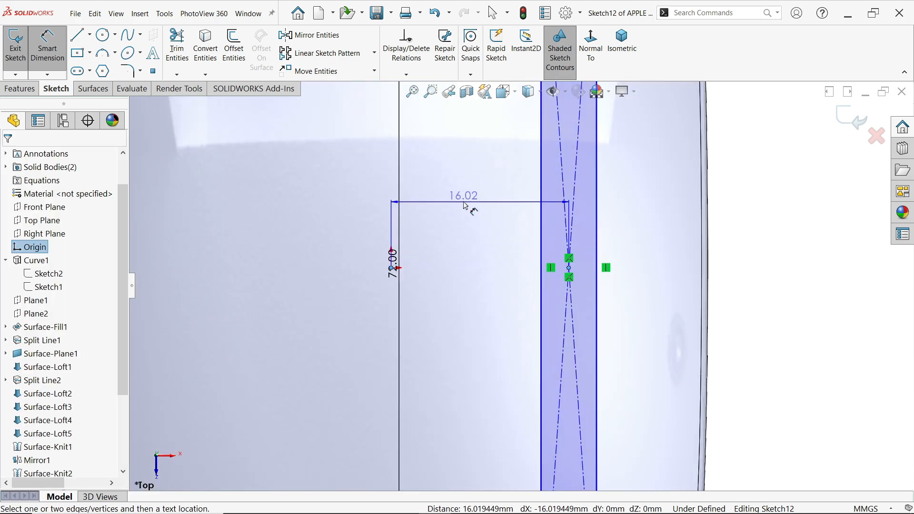
left_click(464, 193)
type("12")
left_click(405, 182)
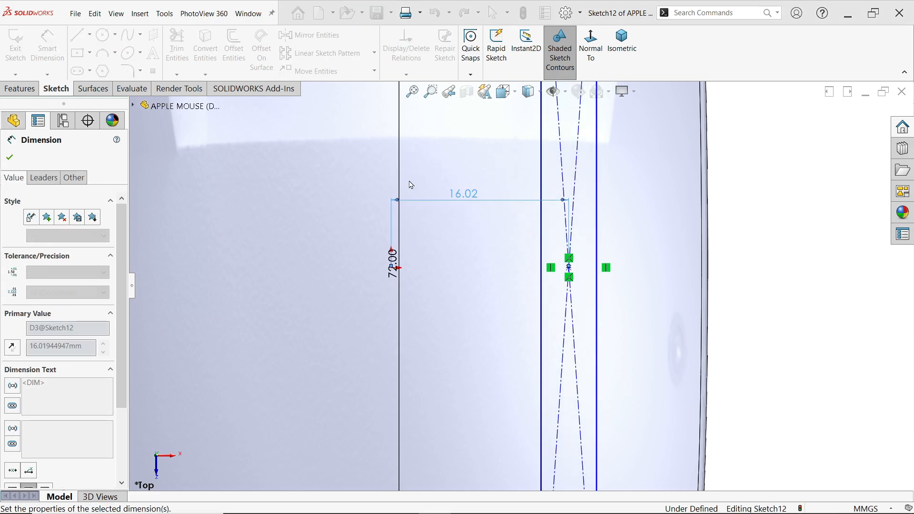
key("Escape")
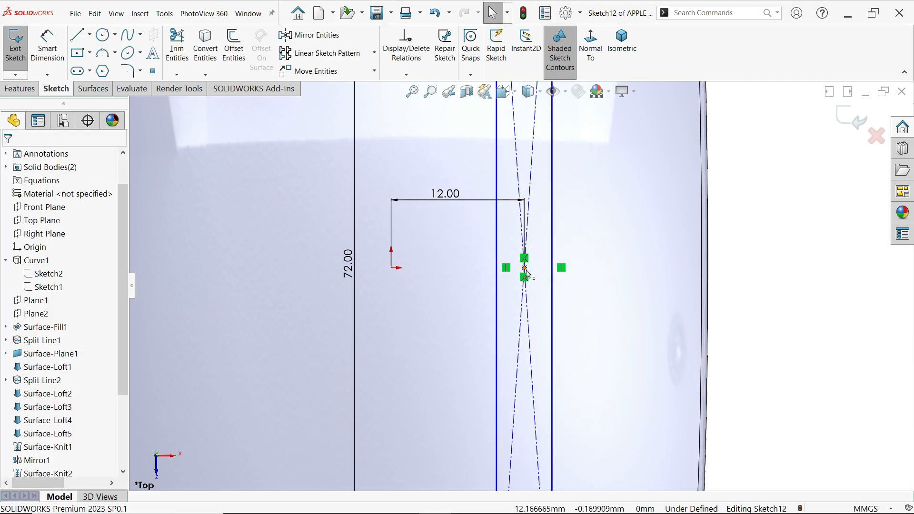
Add a Horizontal relation between the rectangle's center point and the origin
left_click(525, 268)
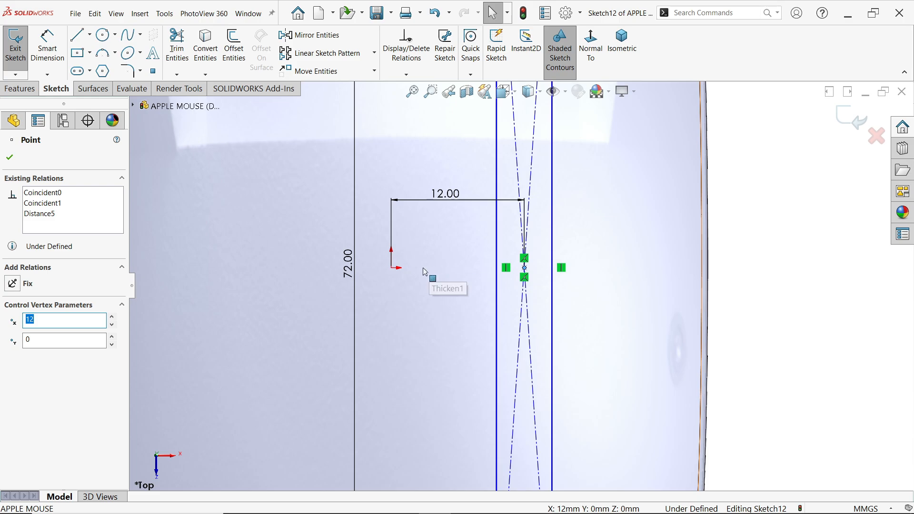
left_click(392, 269, "ctrl")
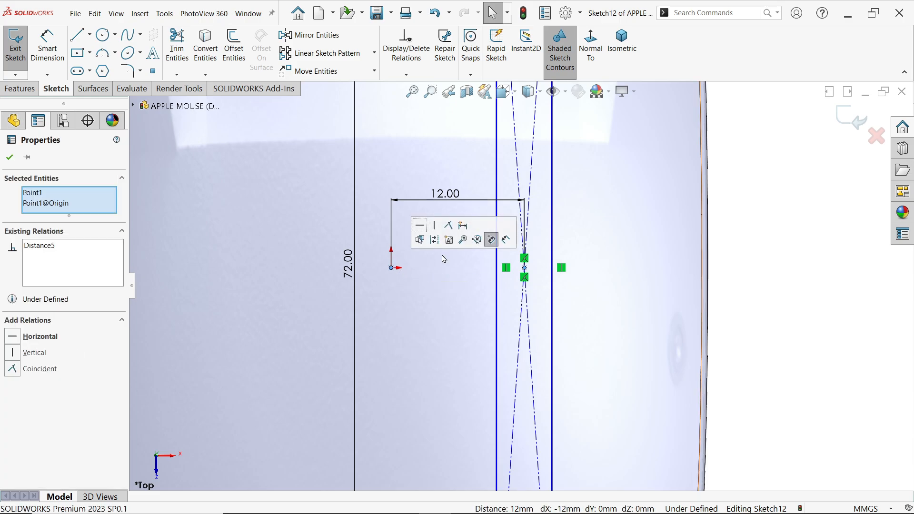
left_click(422, 229)
Round all four corners of the rectangle with 1.5 mm sketch fillets
key("f")
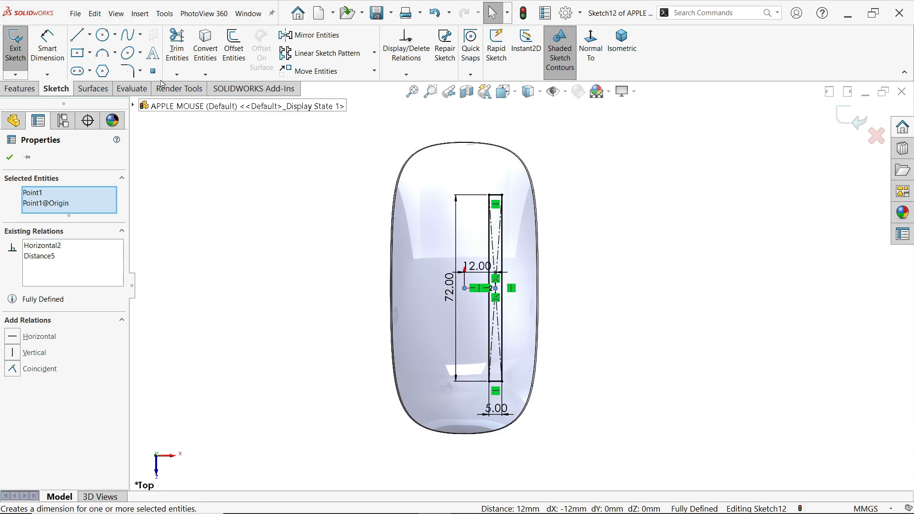
left_click(129, 72)
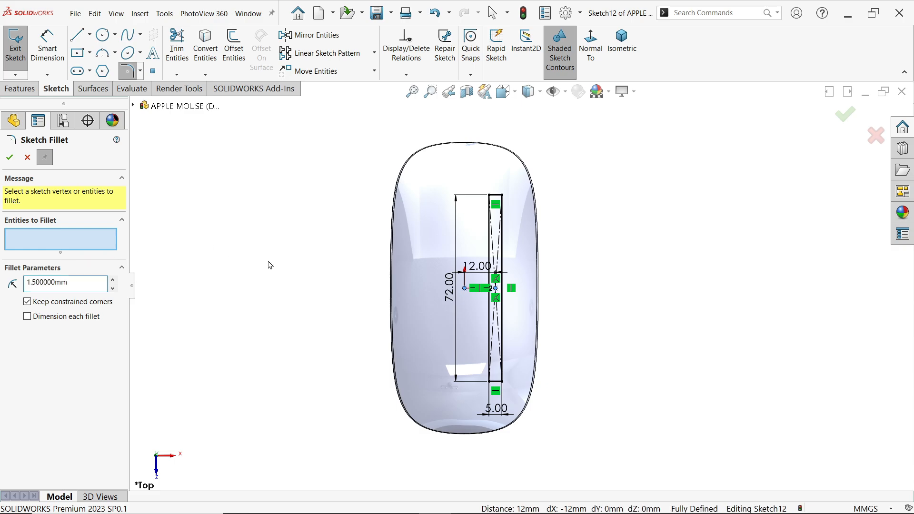
scroll(479, 341, "down", 1)
left_click_drag(419, 444, 538, 203)
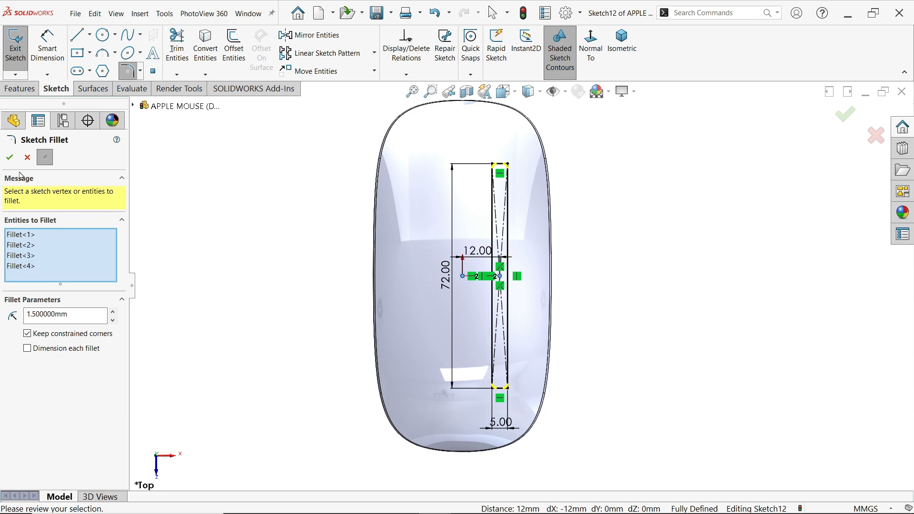
left_click(9, 158)
left_click(10, 158)
Start a Boss-Extrude of the rounded rectangle sketch with its start condition set to a 0.3 mm offset from the sketch plane
scroll(574, 237, "down", 1)
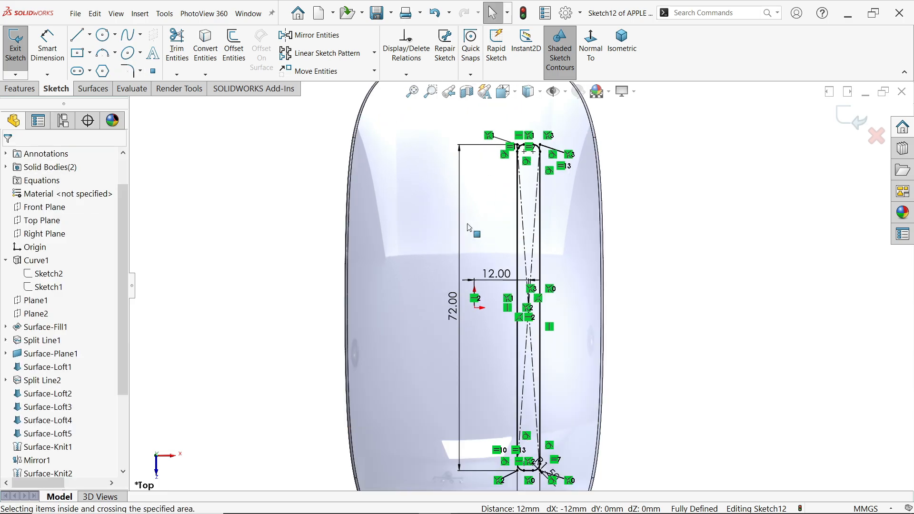
middle_click_drag(573, 238, 547, 238)
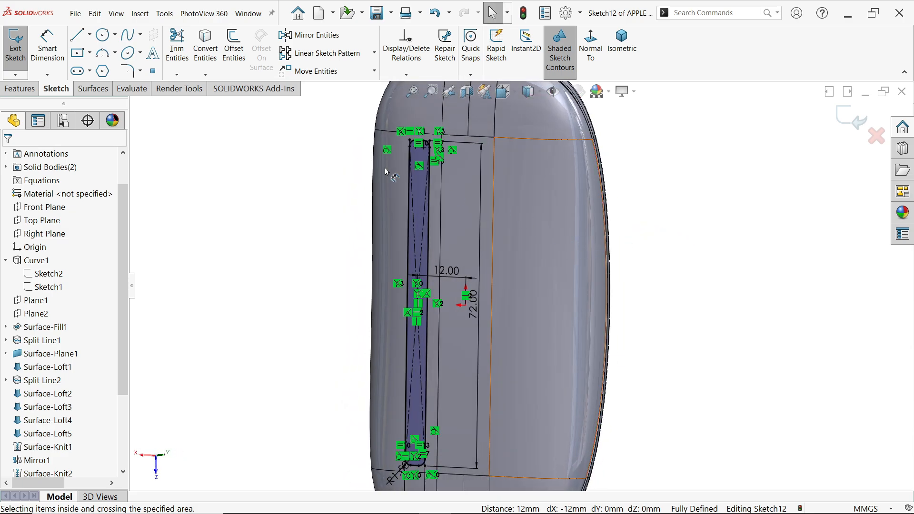
left_click(20, 89)
left_click(21, 44)
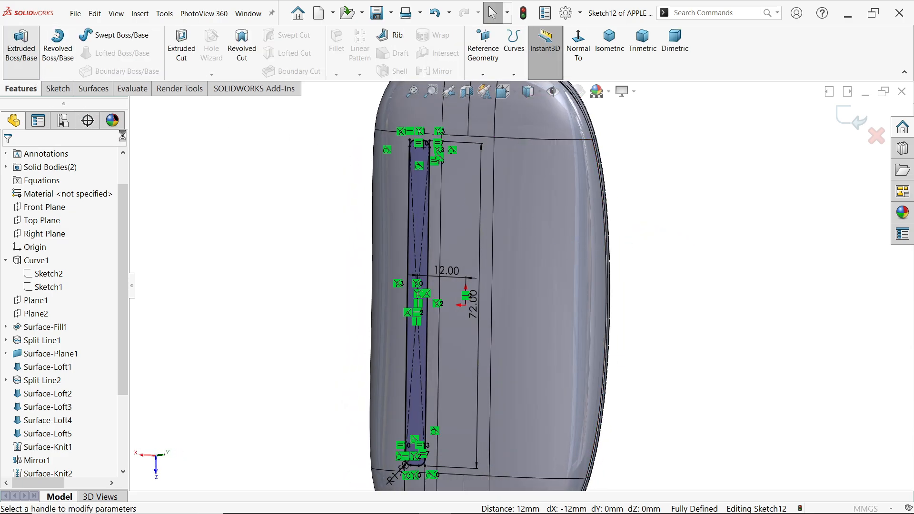
scroll(469, 203, "down", 2)
left_click(51, 193)
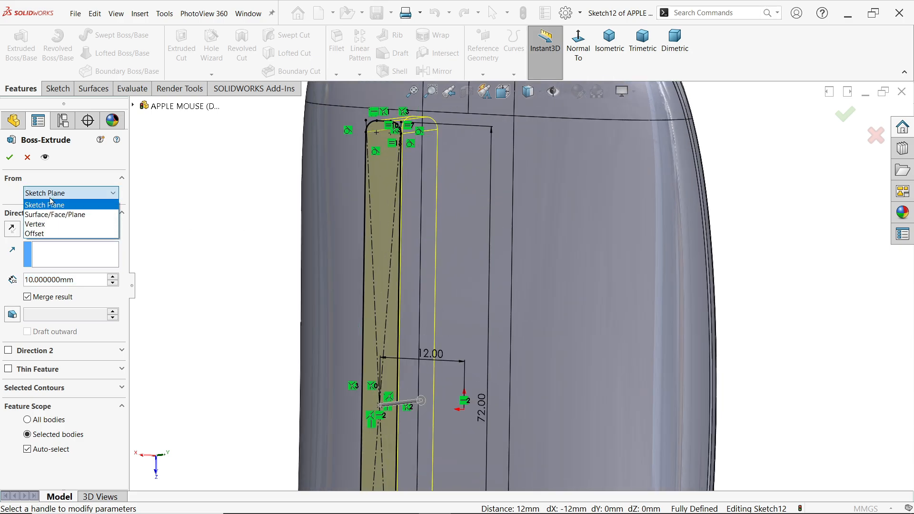
left_click(45, 236)
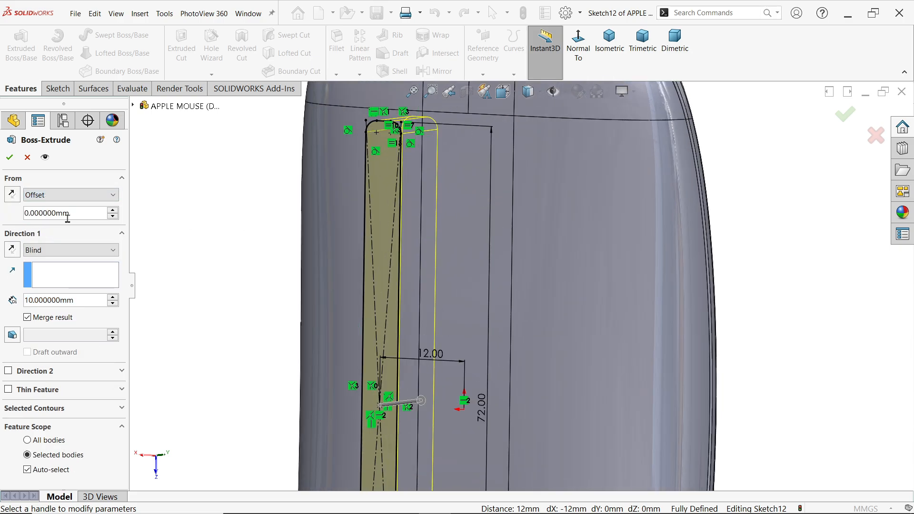
left_click_drag(74, 214, 17, 216)
type("0.3")
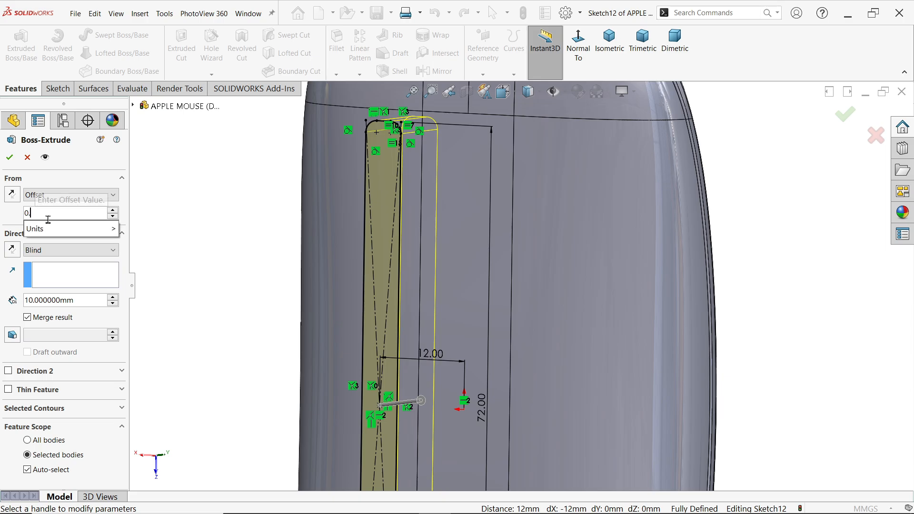
key("Return")
Reverse the start offset direction so the strip begins outside the mouse's underside
scroll(402, 143, "down", 3)
middle_click_drag(471, 149, 416, 143)
scroll(403, 185, "up", 5)
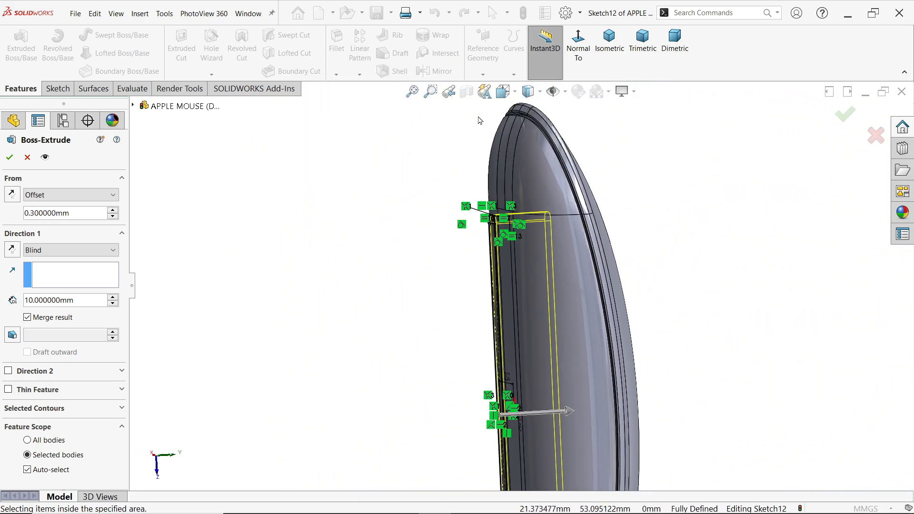
left_click(514, 94)
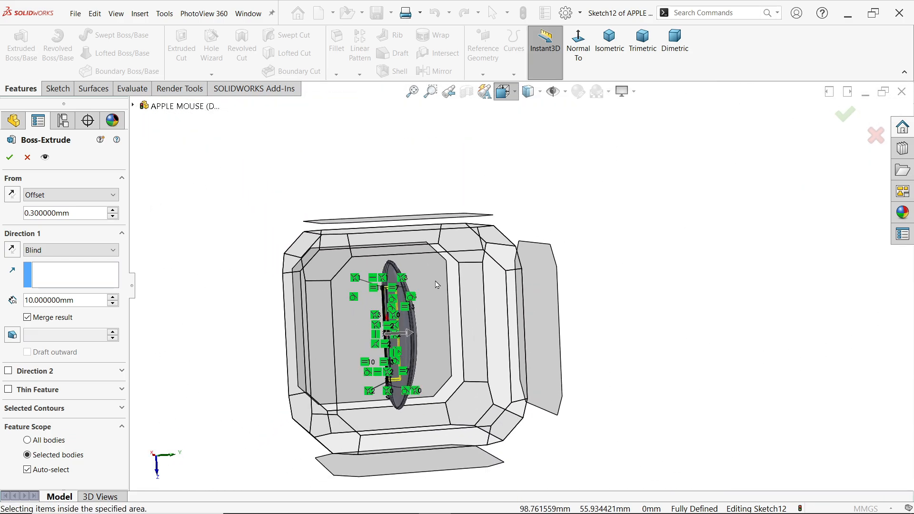
left_click(430, 305)
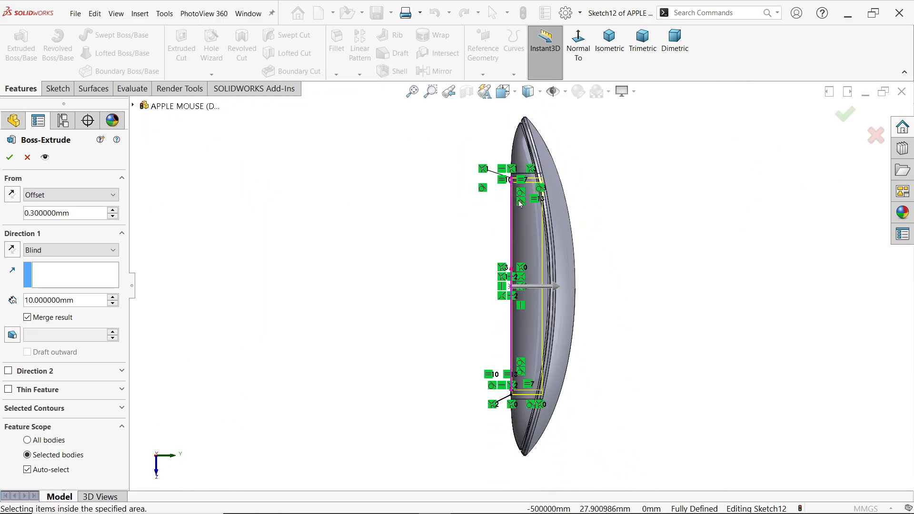
scroll(499, 243, "down", 5)
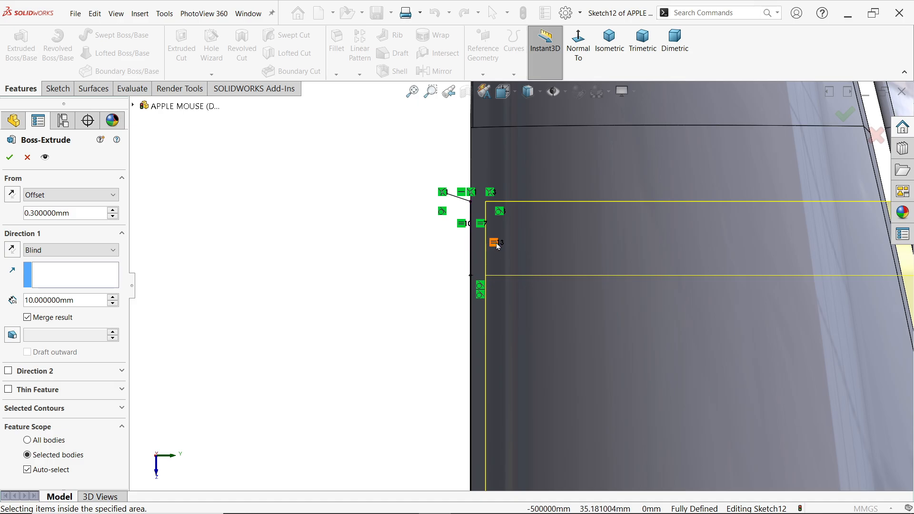
left_click(11, 195)
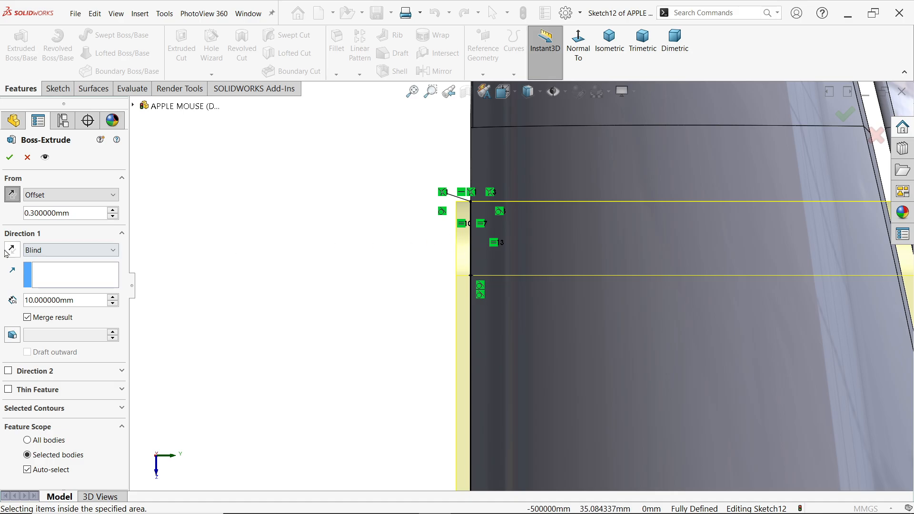
Set the extrusion's end condition to Up To Surface and pick the wide underside face across from the strip
left_click(47, 250)
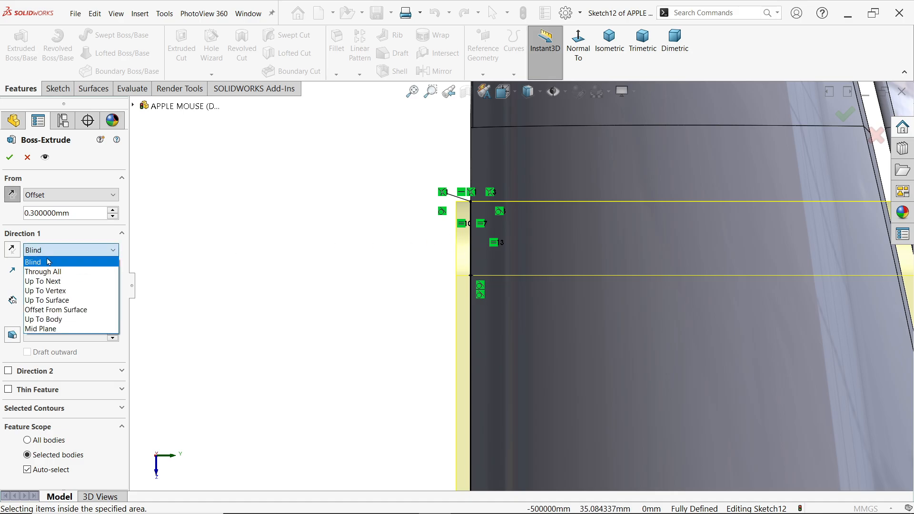
left_click(54, 301)
scroll(239, 302, "up", 5)
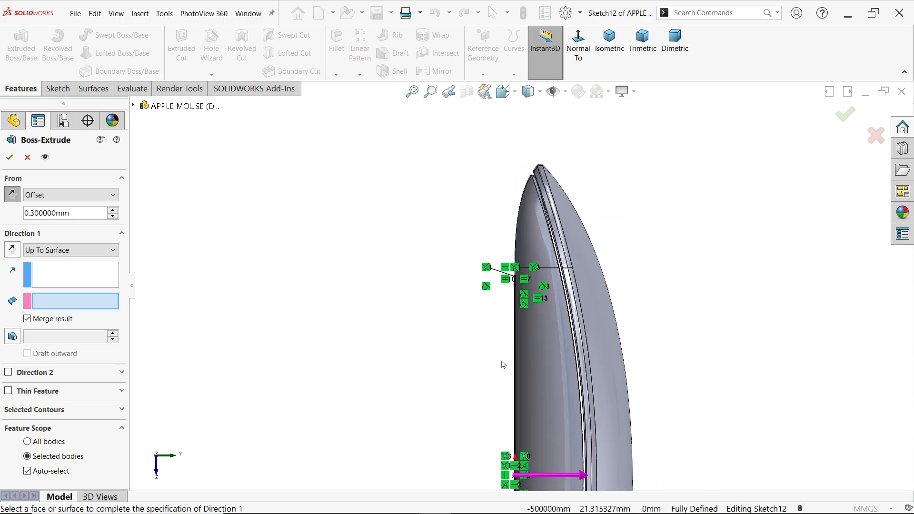
left_click(544, 364)
scroll(528, 309, "down", 4)
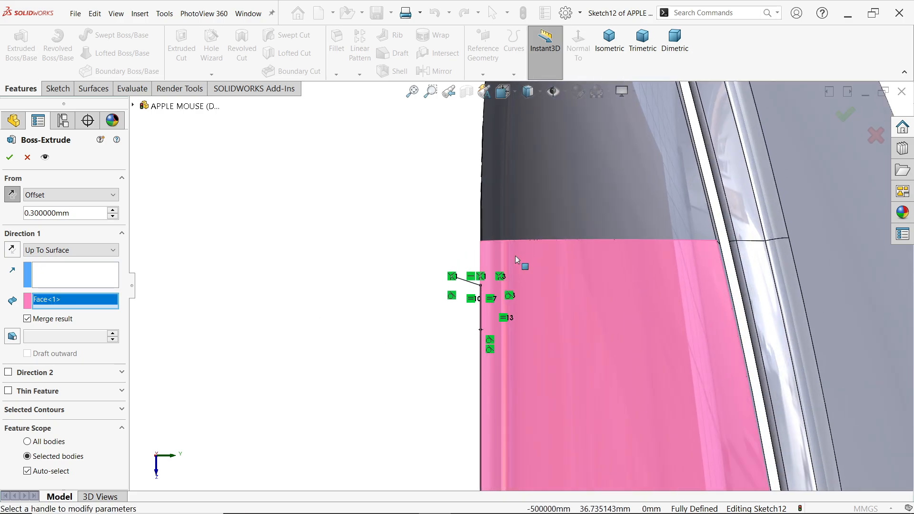
scroll(428, 295, "up", 5)
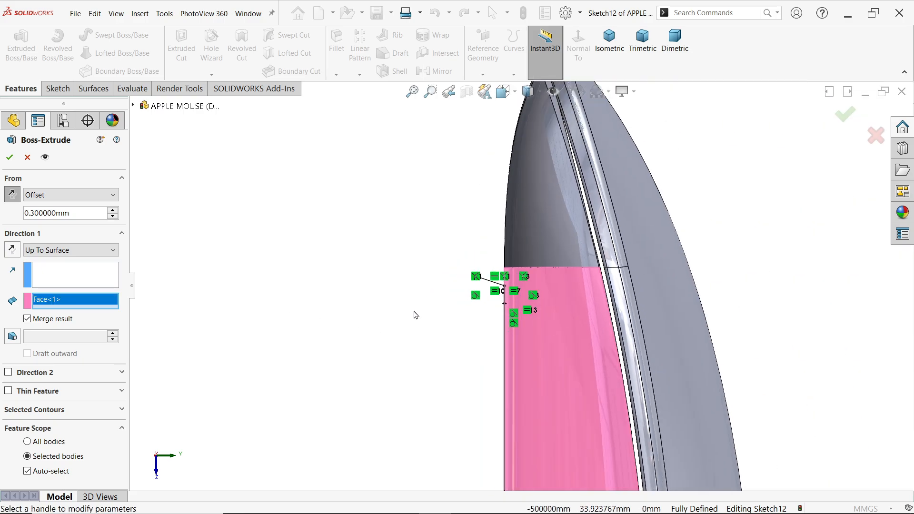
mouse_move(409, 320)
middle_mouse_down()
mouse_move(388, 342)
mouse_move(418, 345)
mouse_move(447, 376)
mouse_move(456, 367)
mouse_move(452, 374)
middle_mouse_up()
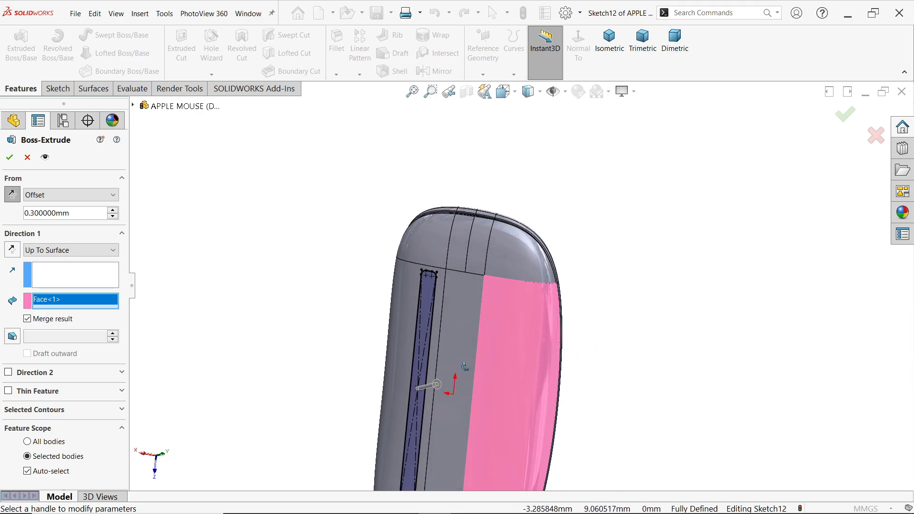
Replace the end face with the underside face directly behind the strip sketch and complete the extrusion
right_click(83, 304)
left_click(114, 307)
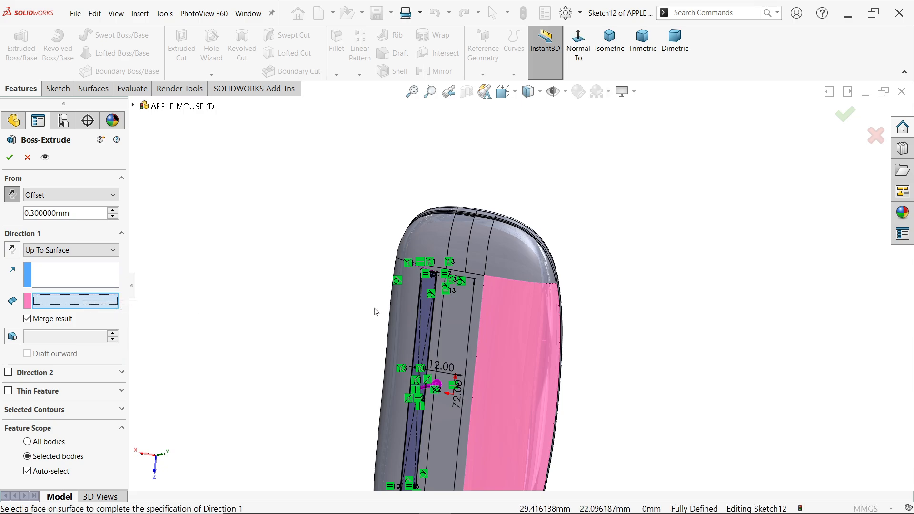
middle_click_drag(419, 333, 450, 319)
left_click(452, 317)
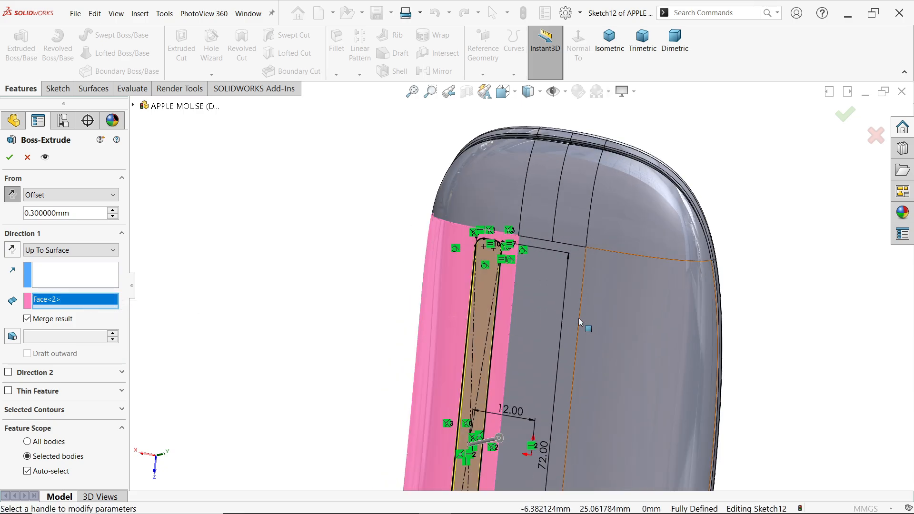
scroll(567, 190, "up", 2)
middle_click_drag(545, 158, 480, 139)
left_click(516, 95)
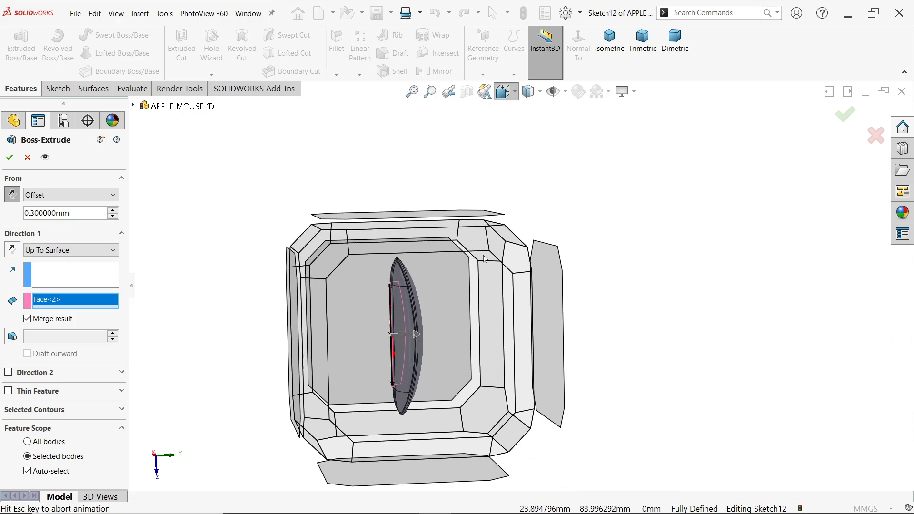
left_click(496, 205)
scroll(522, 188, "down", 8)
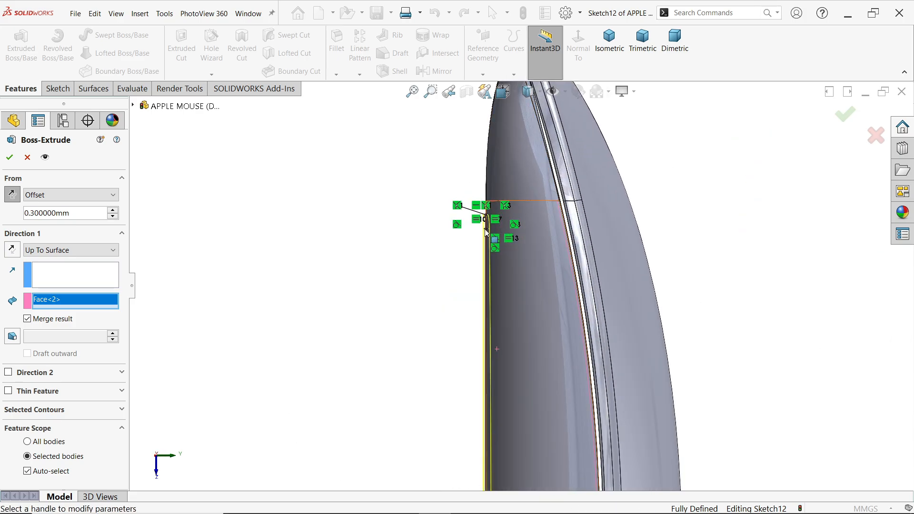
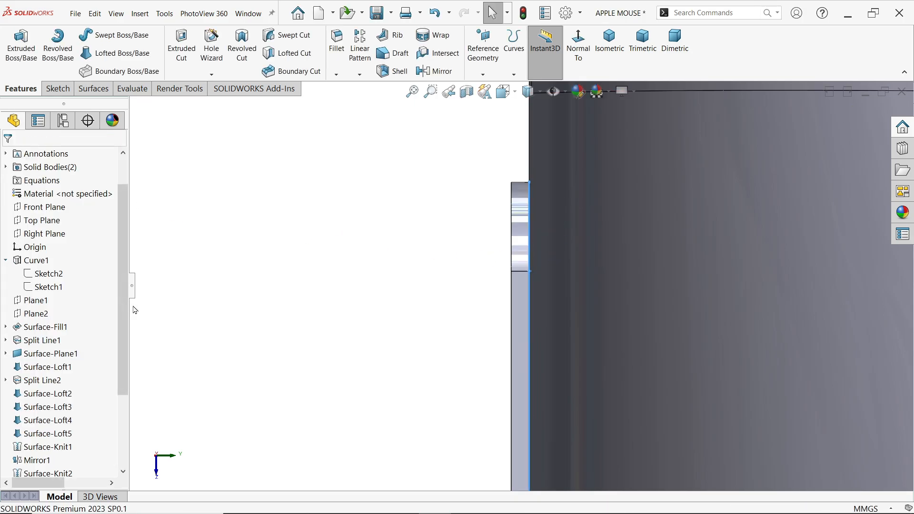
Edit the strip's extrusion and turn off Merge result so the strip is a separate body
scroll(66, 435, "down", 3)
left_click(20, 464)
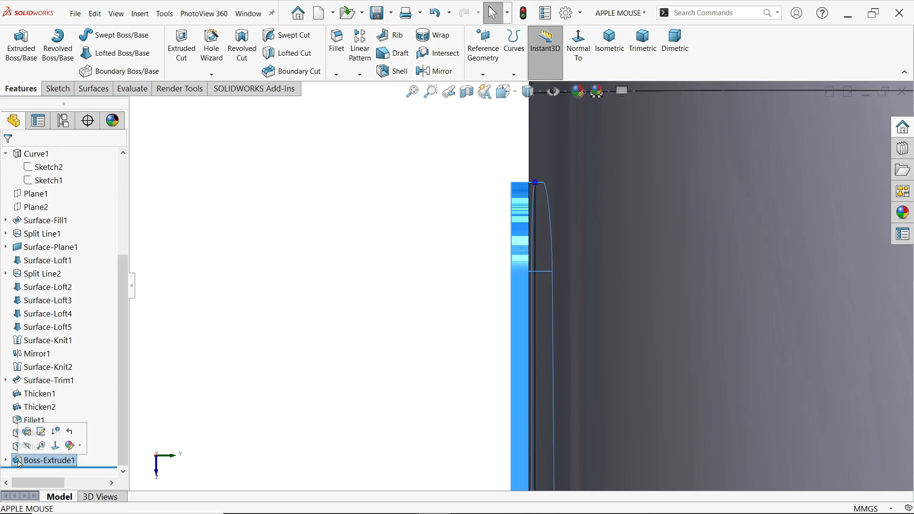
left_click(26, 432)
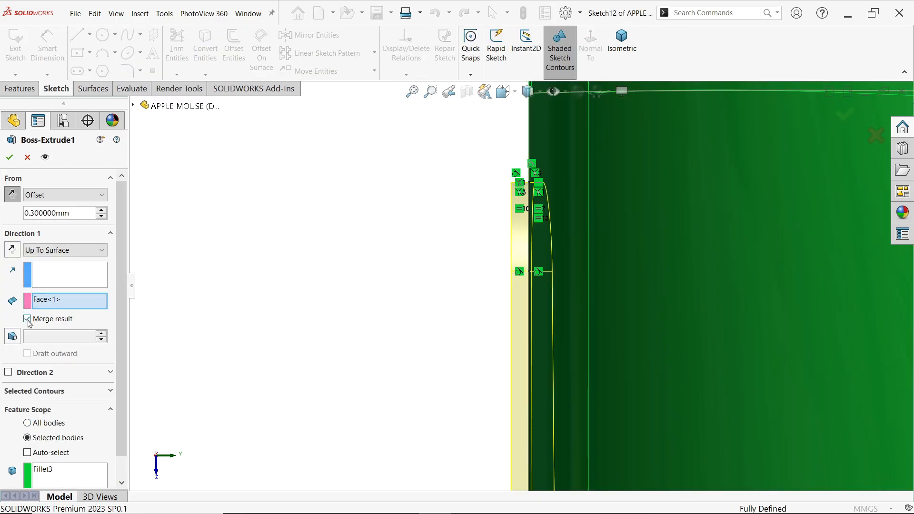
left_click(27, 319)
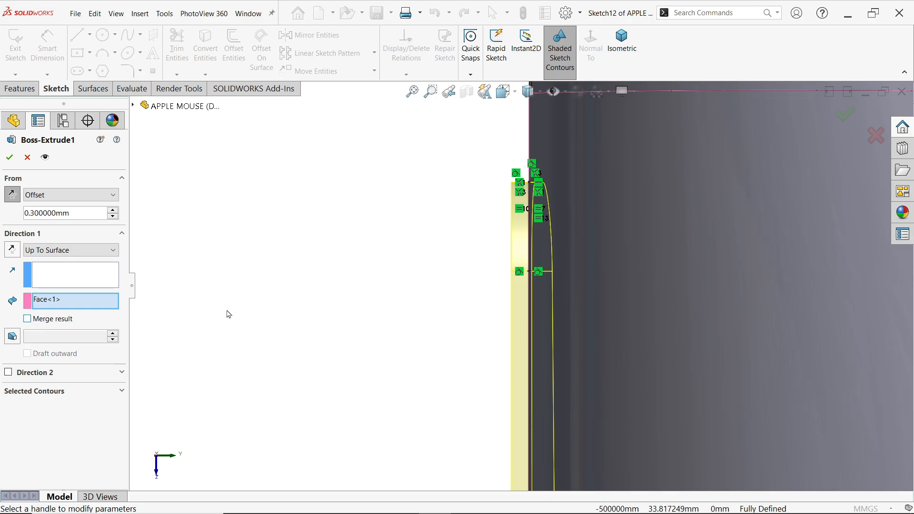
left_click(13, 164)
Expand the solid bodies list and highlight the lower shell and strip bodies to check that they are separate
scroll(51, 214, "up", 4)
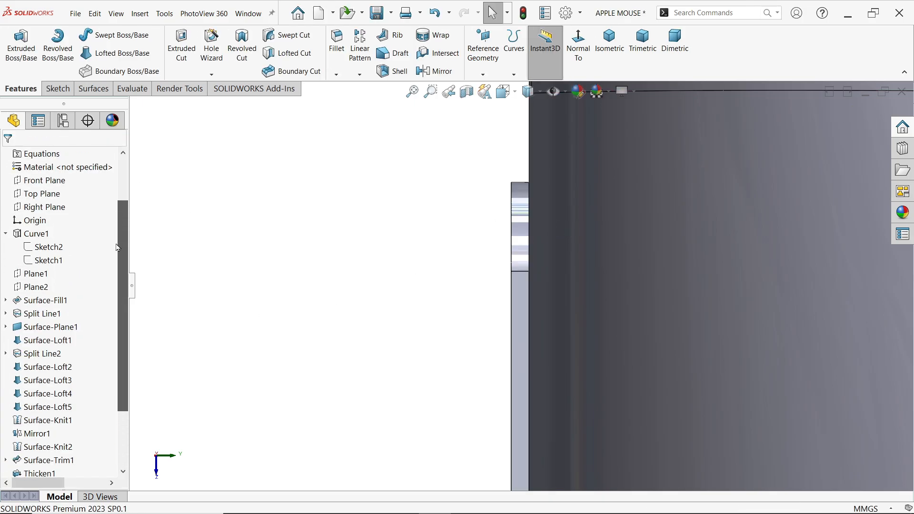
left_click(6, 207)
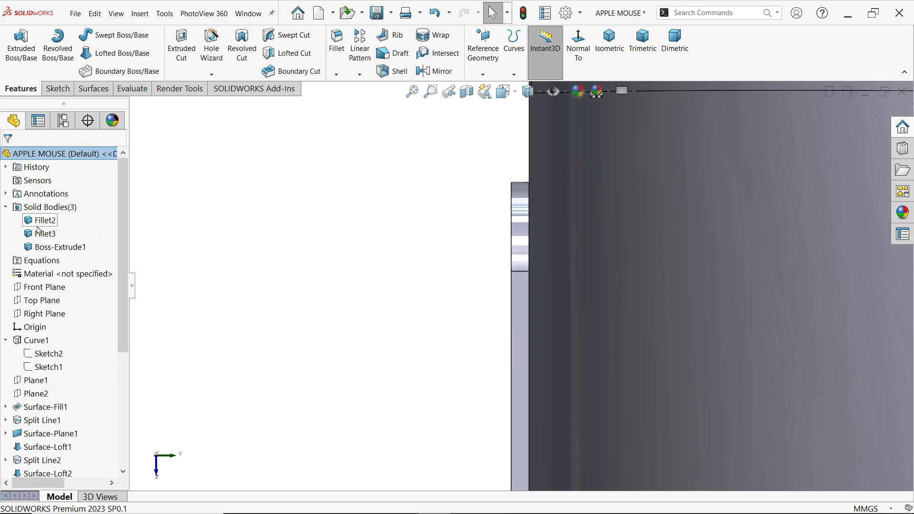
left_click(43, 233)
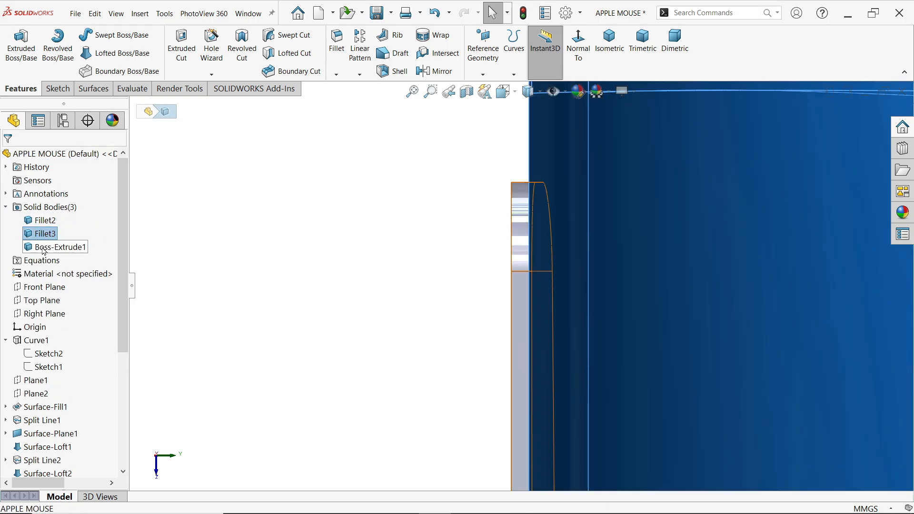
left_click(43, 249)
left_click(217, 213)
Fillet the outer face of the extruded strip with a 0.5 mm radius
scroll(301, 243, "up", 10)
middle_click_drag(361, 321, 496, 320)
scroll(589, 195, "down", 8)
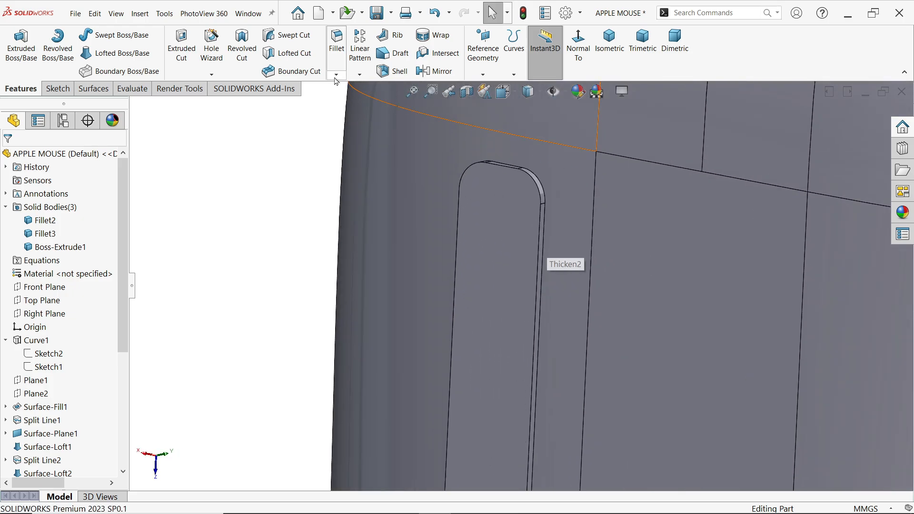
left_click(337, 40)
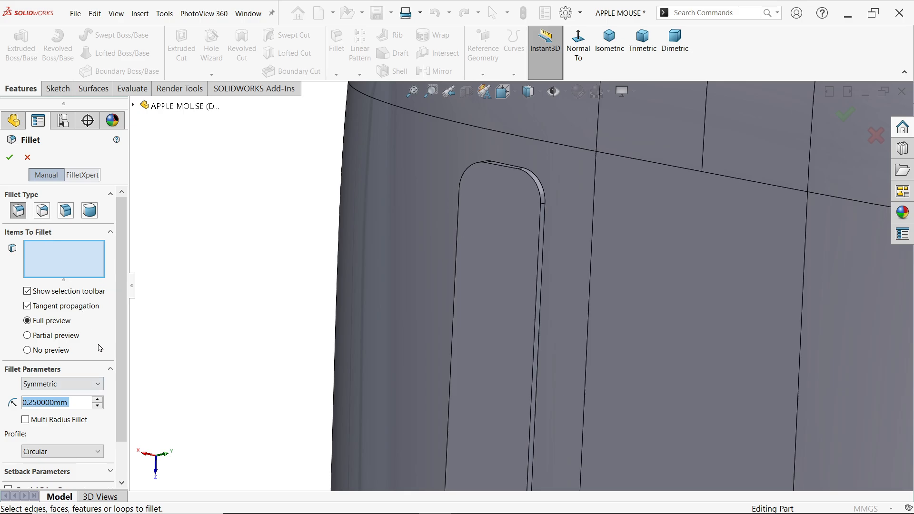
type("0.5")
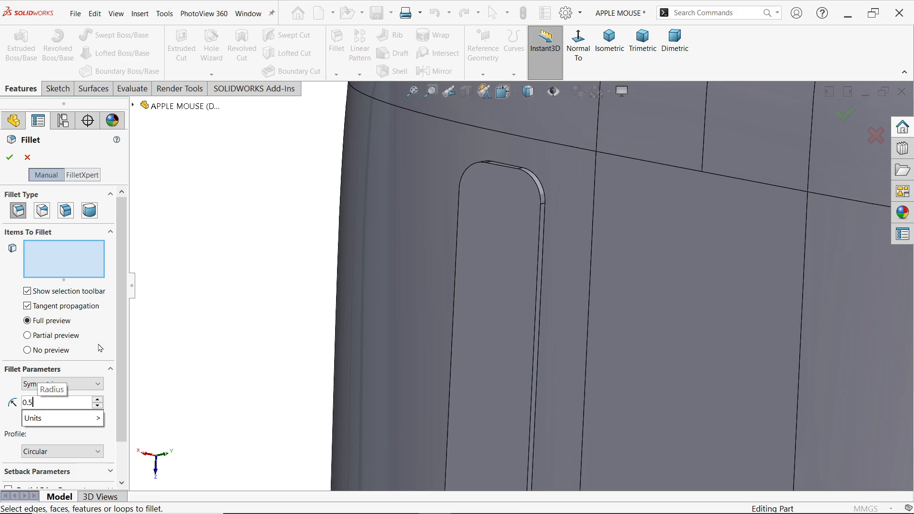
key("Return")
left_click(485, 294)
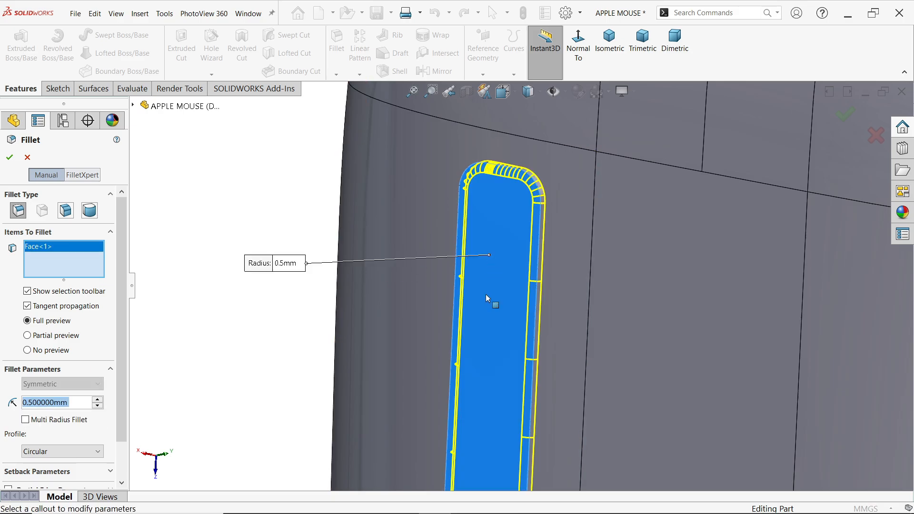
left_click(10, 157)
Mirror the filleted underside strip body about the Right Plane, leaving the solids unmerged
scroll(440, 231, "up", 5)
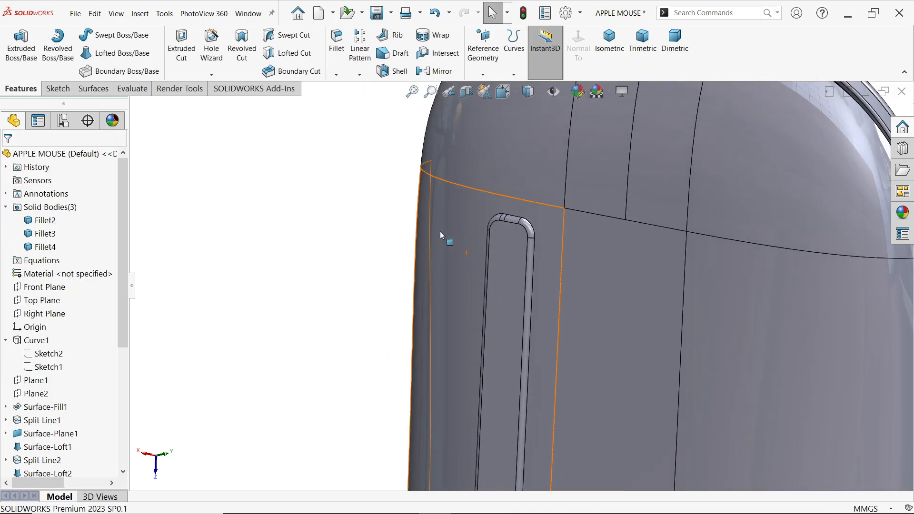
scroll(530, 293, "down", 5)
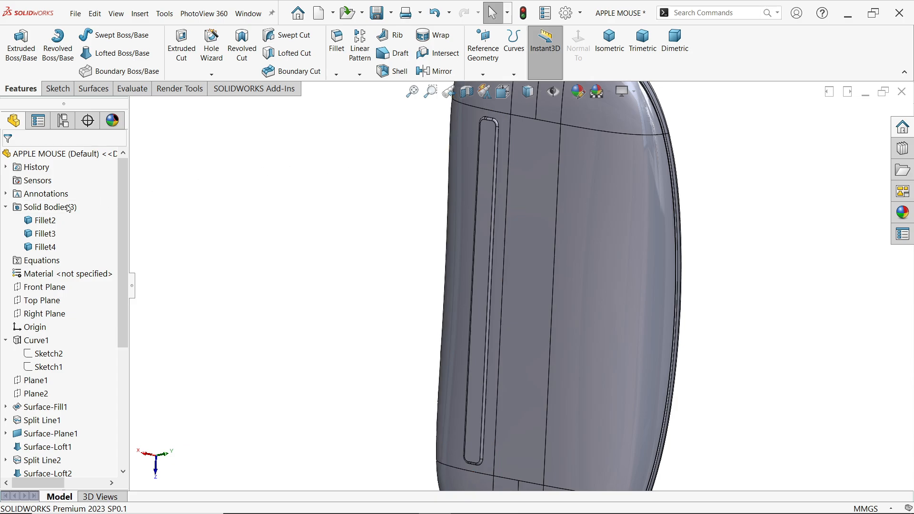
left_click(44, 316)
scroll(212, 304, "up", 4)
middle_click_drag(355, 276, 347, 294)
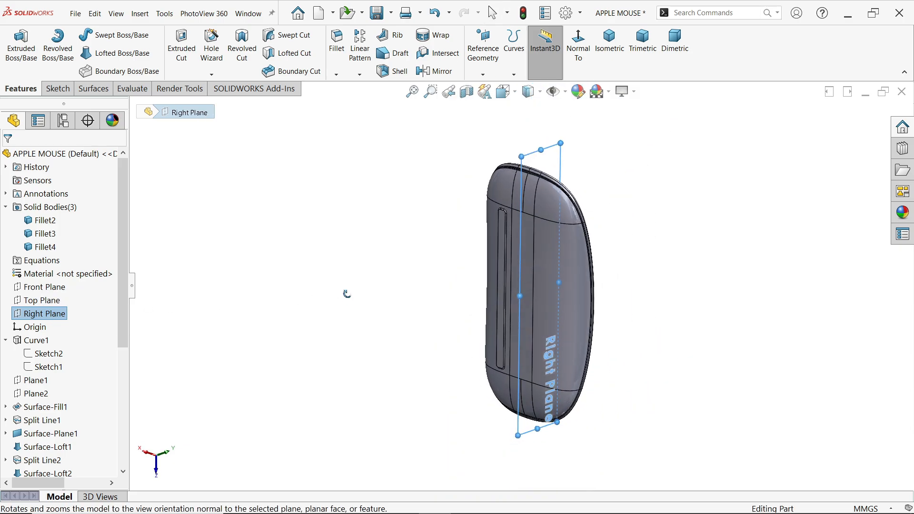
scroll(518, 293, "down", 3)
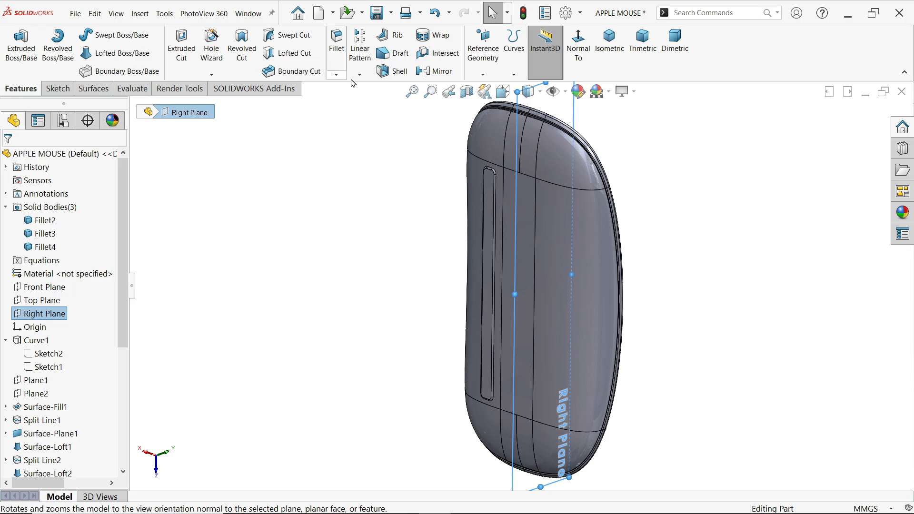
left_click(434, 73)
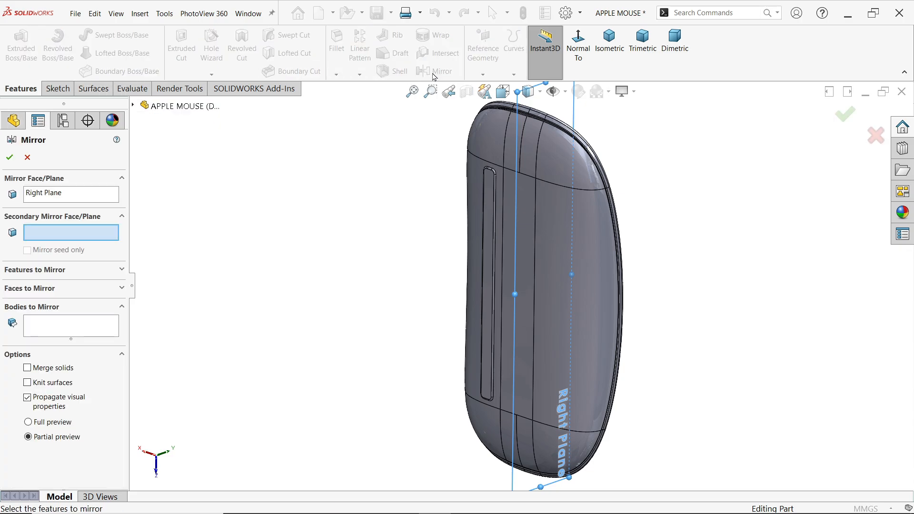
left_click(39, 197)
left_click(43, 330)
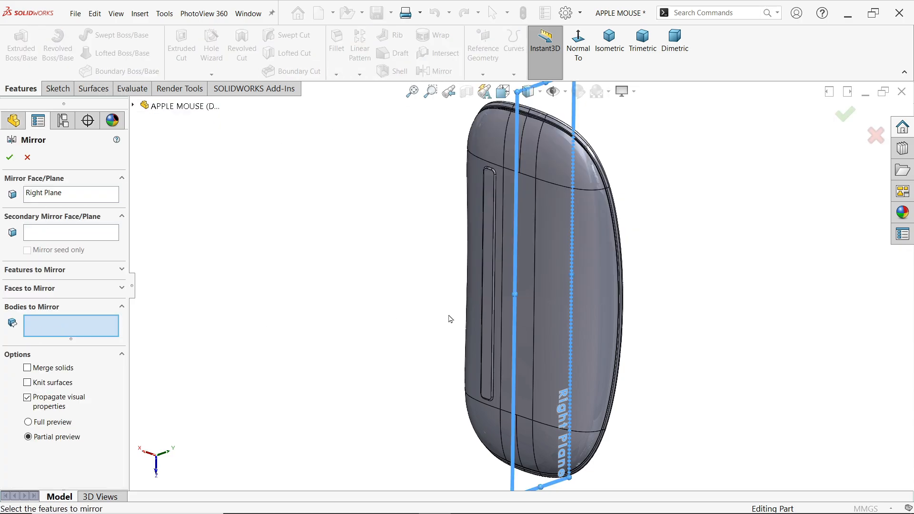
scroll(450, 319, "down", 5)
left_click(468, 280)
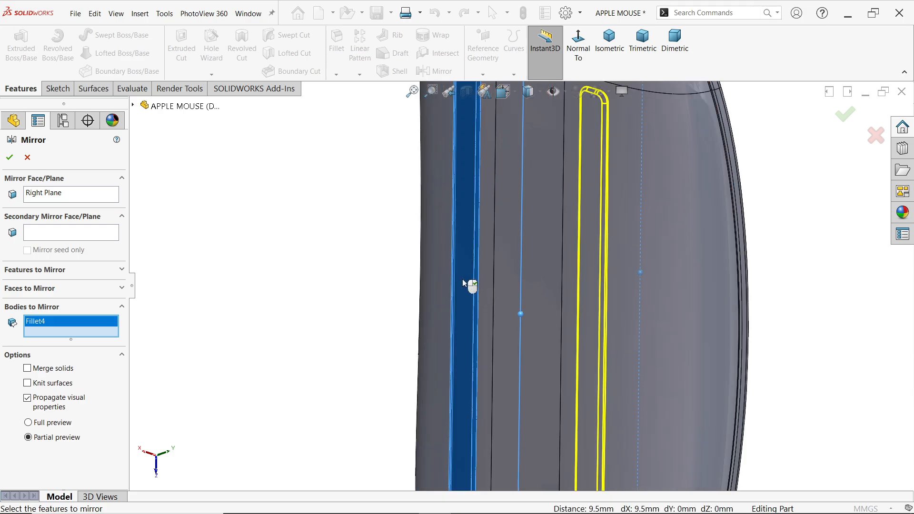
scroll(464, 283, "up", 5)
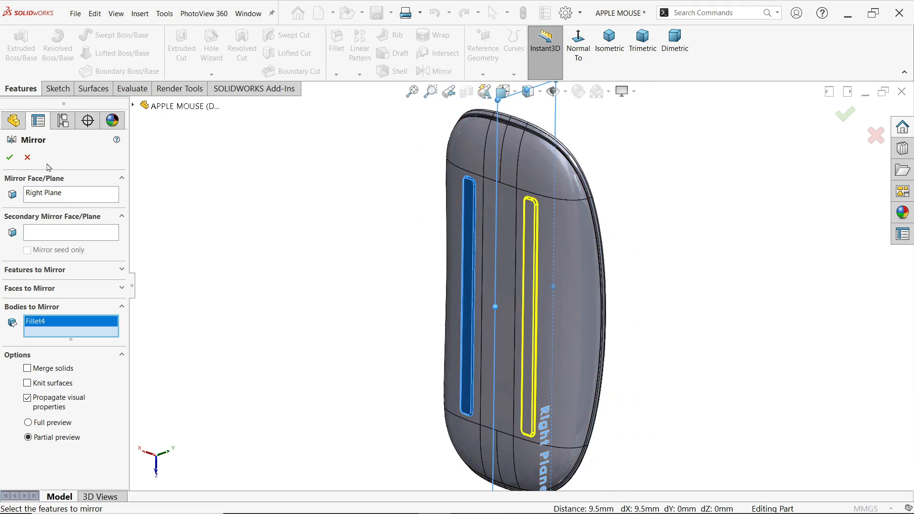
left_click(10, 157)
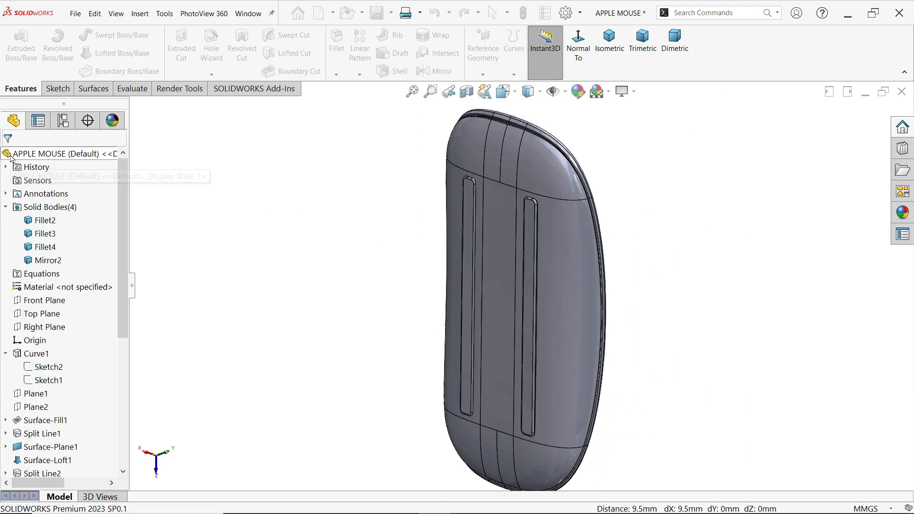
Highlight the listed solid bodies one by one, inspect both underside strips, and return to the isometric view
left_click(51, 222)
key("Down")
key("Down")
key("Down")
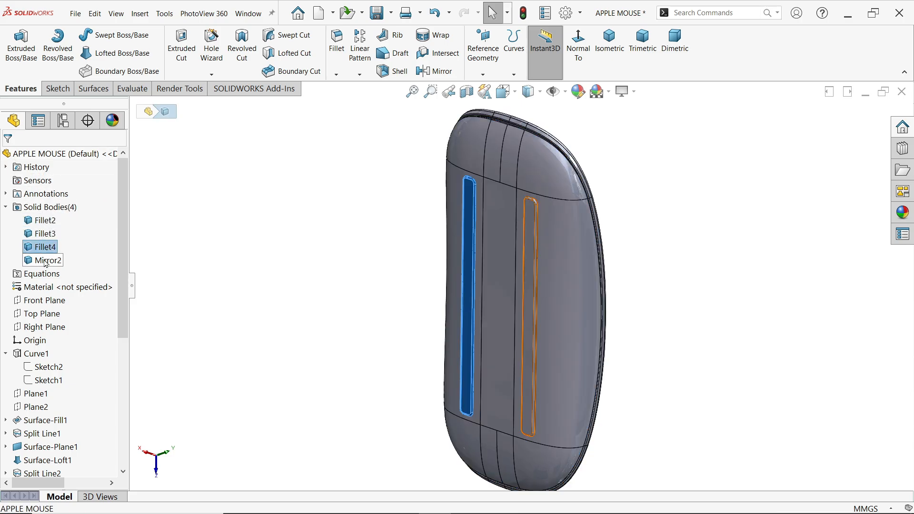
left_click(199, 236)
middle_click_drag(467, 284, 557, 197)
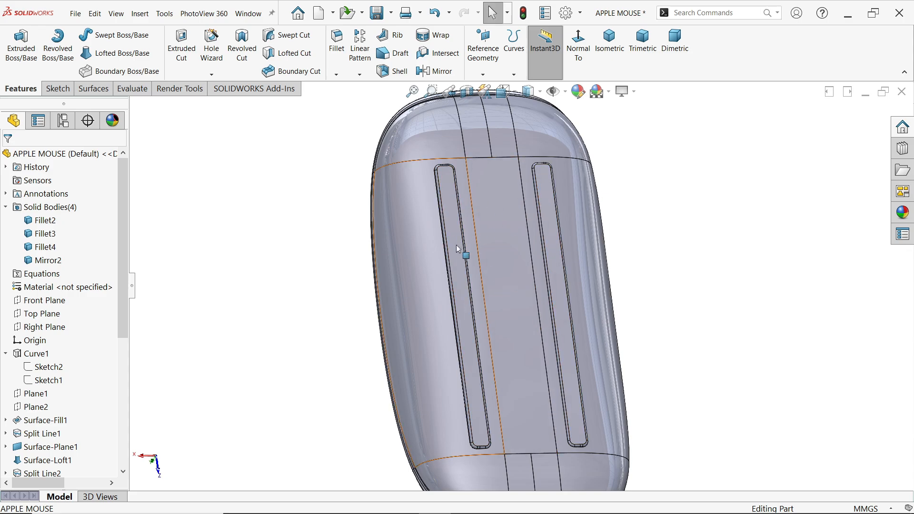
key("ctrl+7")
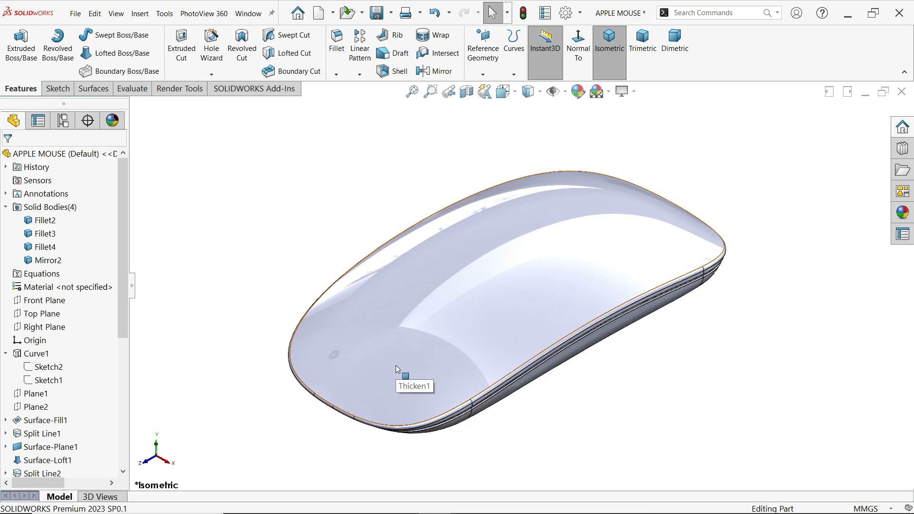
Display the Blocks toolbar
right_click(727, 59)
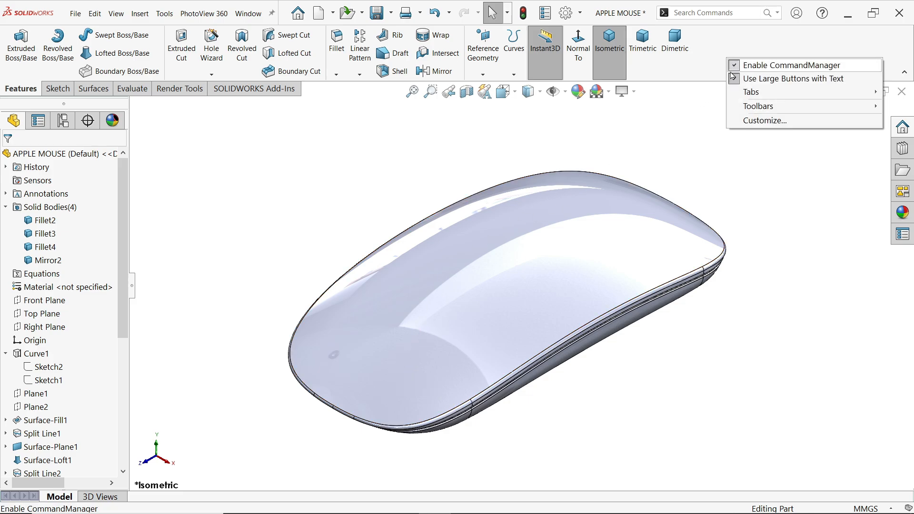
mouse_move(746, 106)
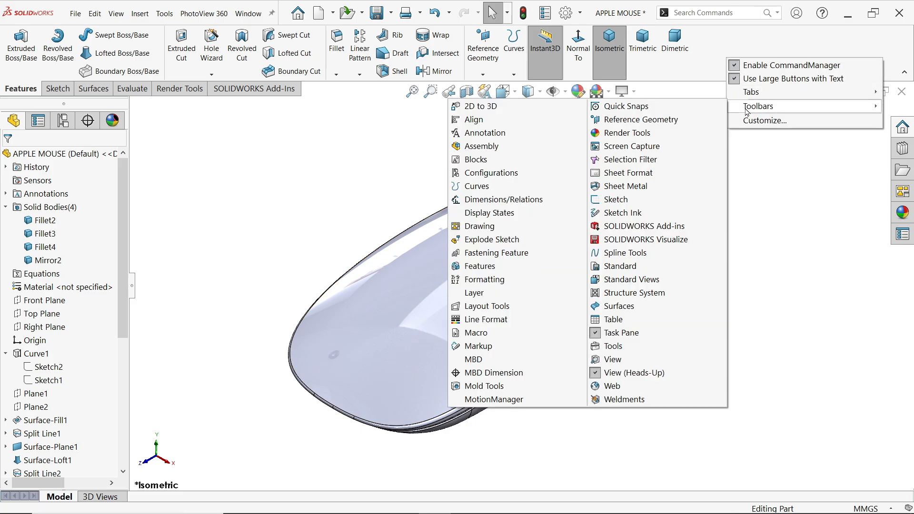
left_click(490, 162)
left_click(321, 185)
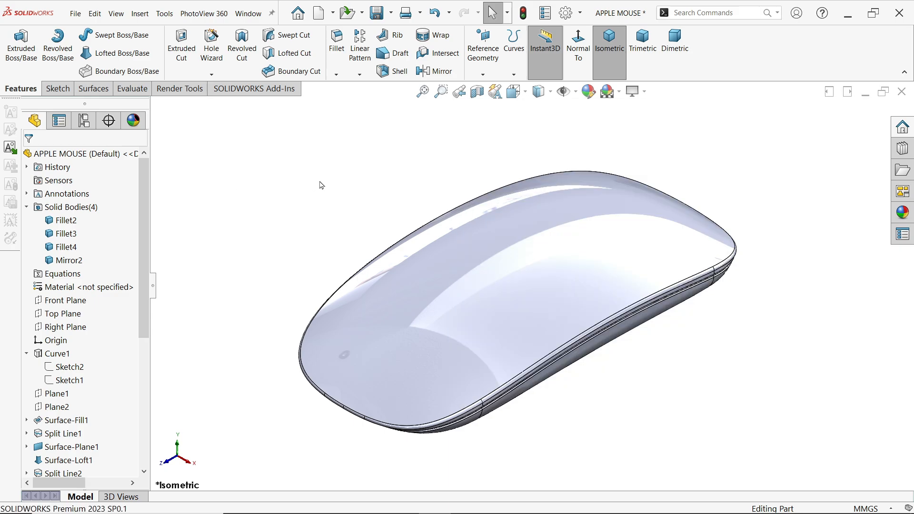
Start a block insertion in a sketch on the Top Plane and load Sketch1.SLDBLK from the Desktop
left_click(11, 148)
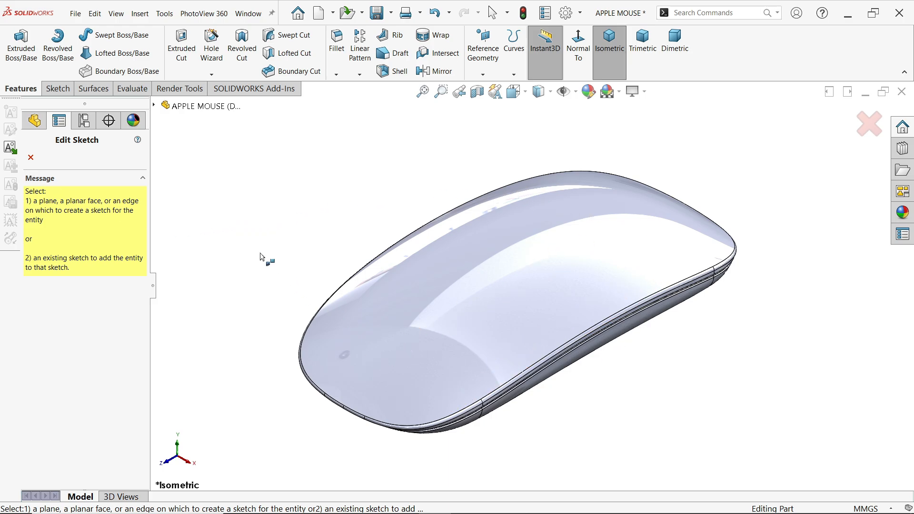
left_click(154, 106)
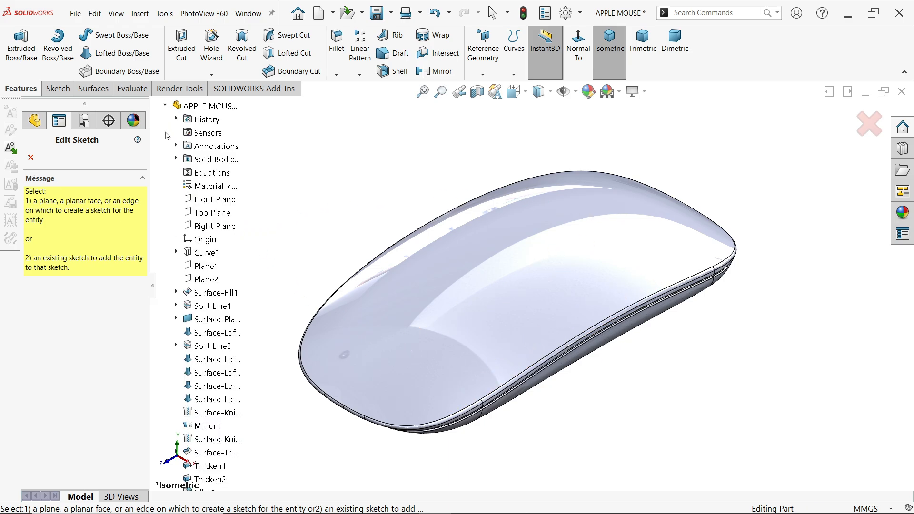
left_click(210, 213)
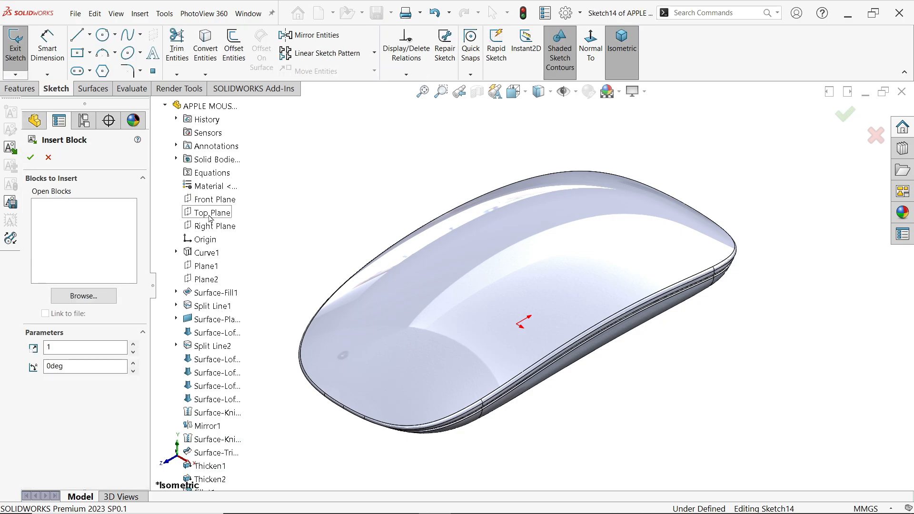
left_click(84, 296)
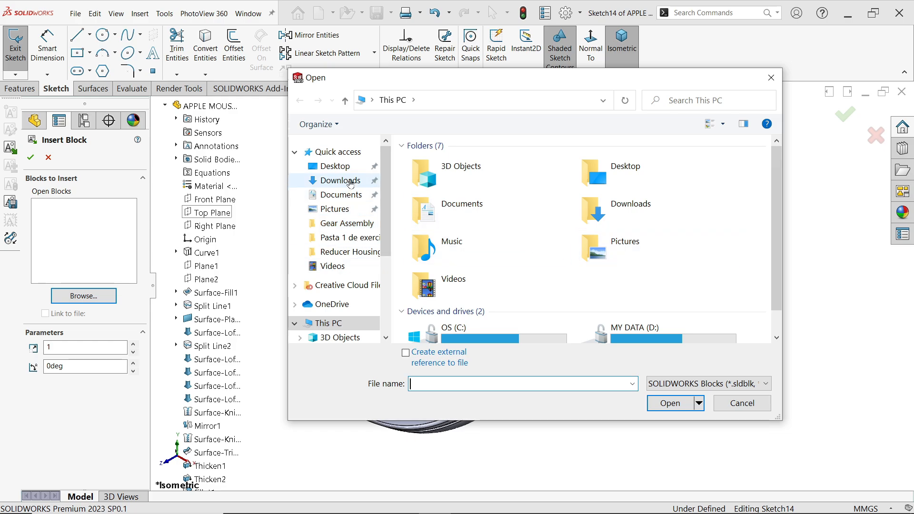
left_click(336, 166)
scroll(771, 205, "down", 2)
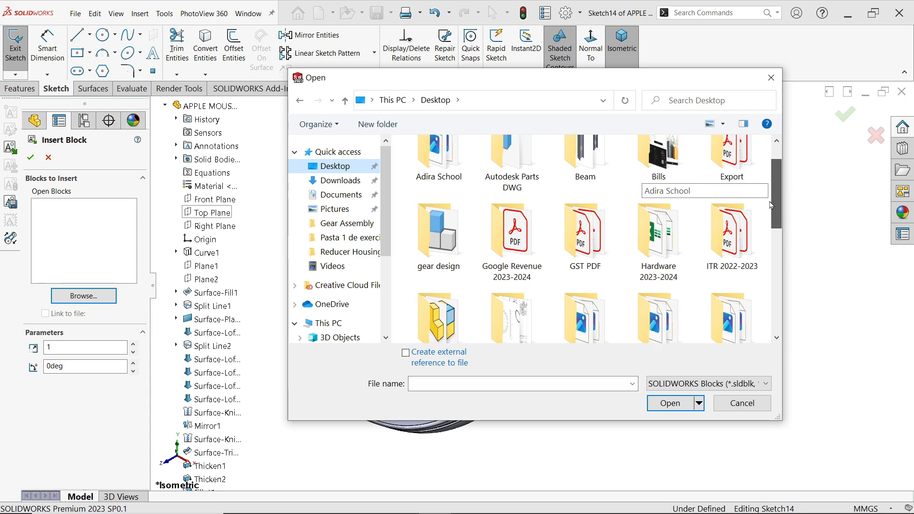
scroll(771, 205, "down", 3)
left_click(728, 242)
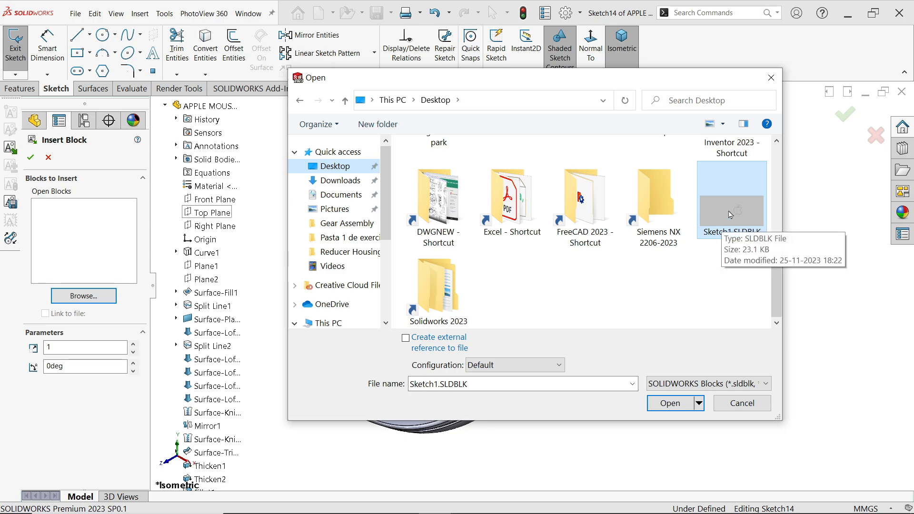
left_click(680, 403)
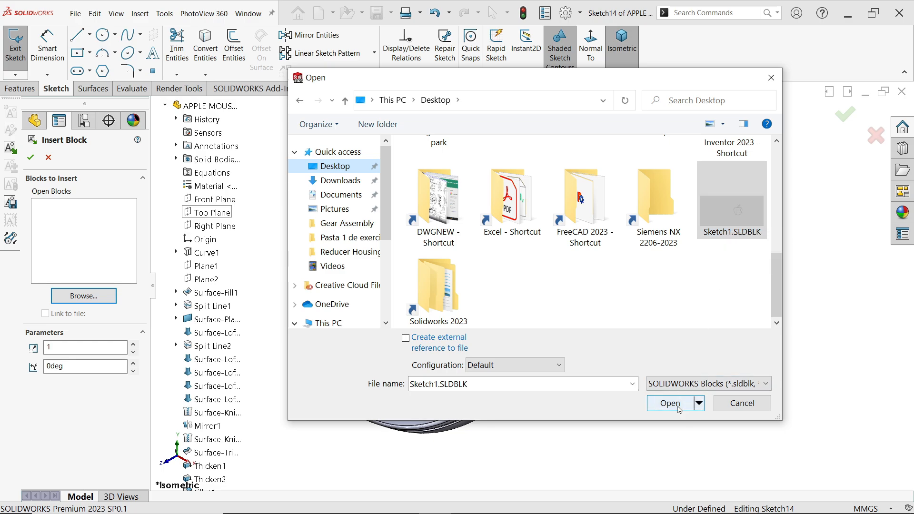
left_click(680, 409)
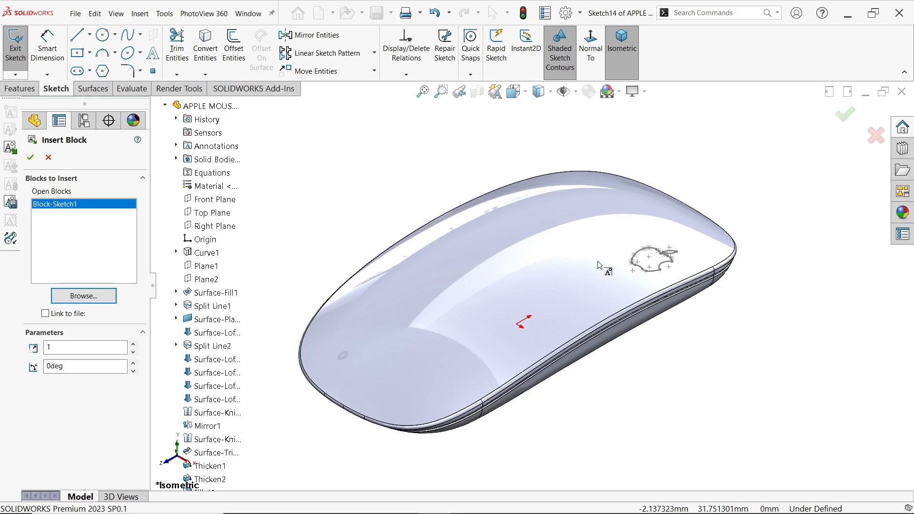
Place the Apple logo block near the mouse's lengthwise centreline on the +Z side of the origin, and delete the extra copy outside the body
left_click(513, 91)
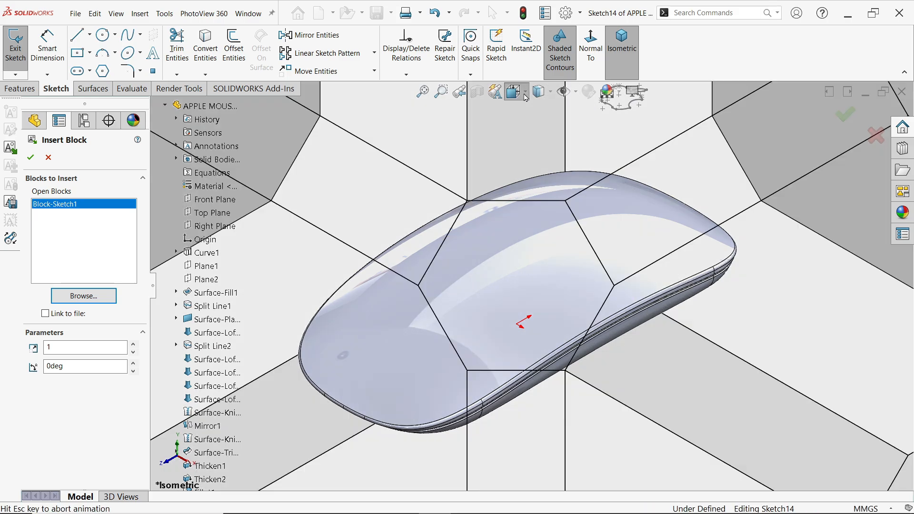
left_click(443, 266)
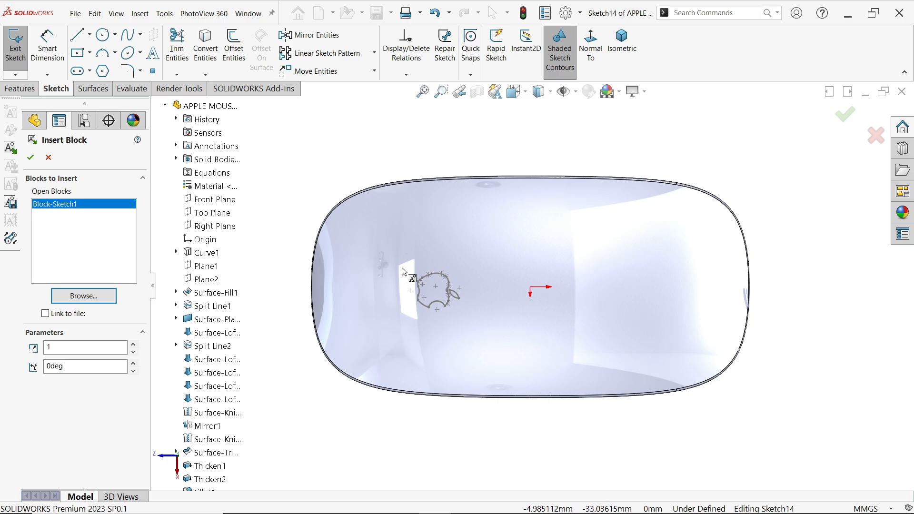
left_click(402, 272)
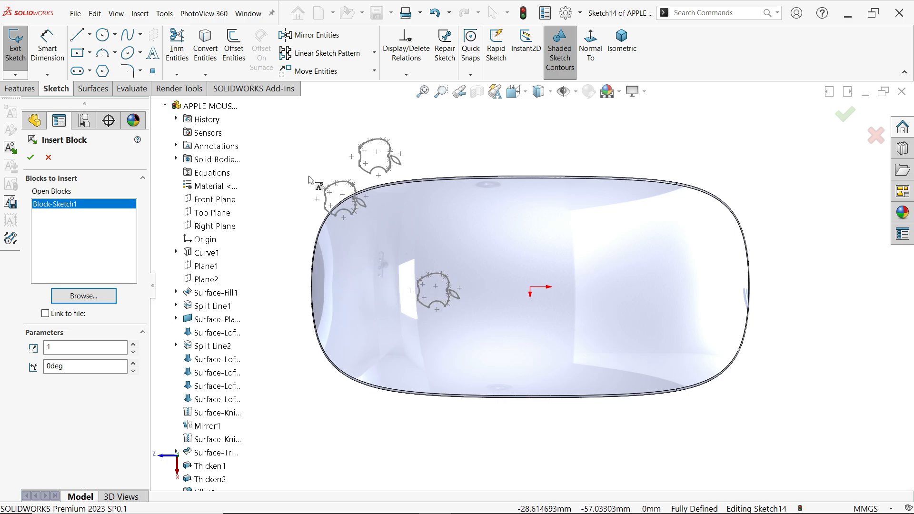
key("Escape")
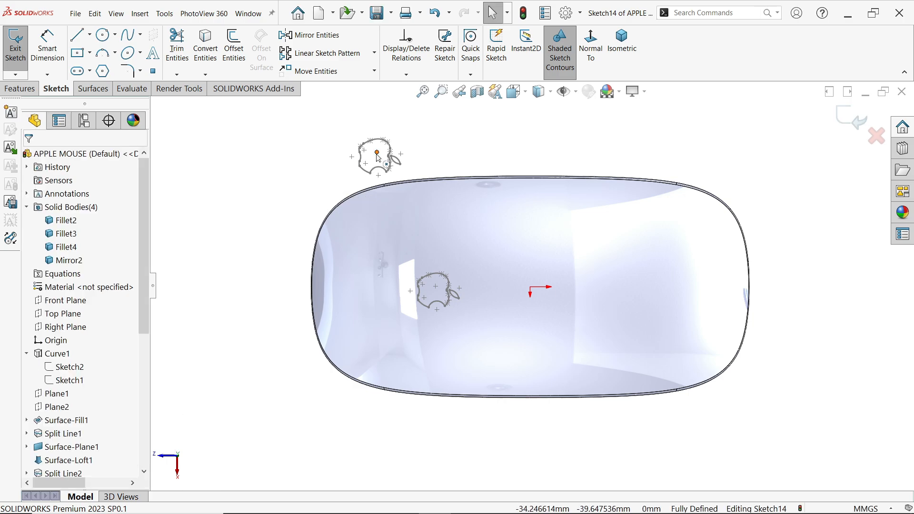
left_click(378, 157)
key("Delete")
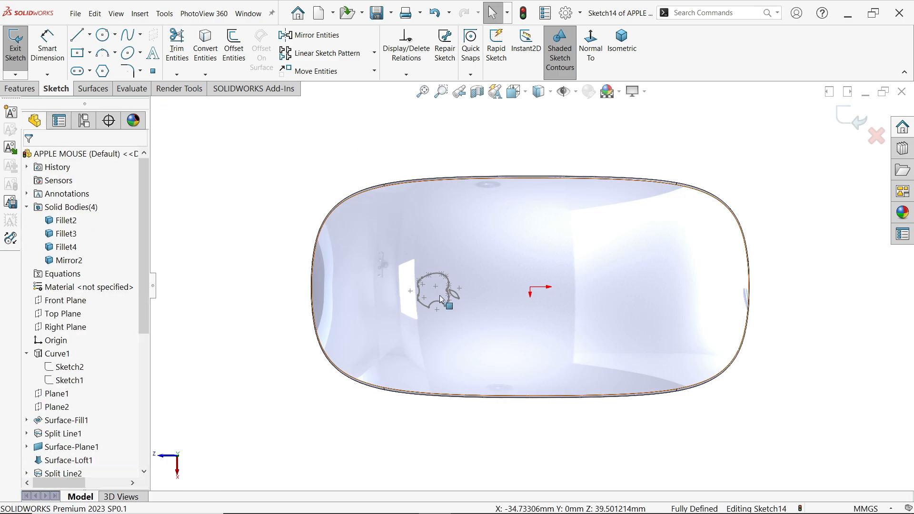
Try to align the logo block's point beside the leaf with the sketch origin
scroll(490, 307, "down", 2)
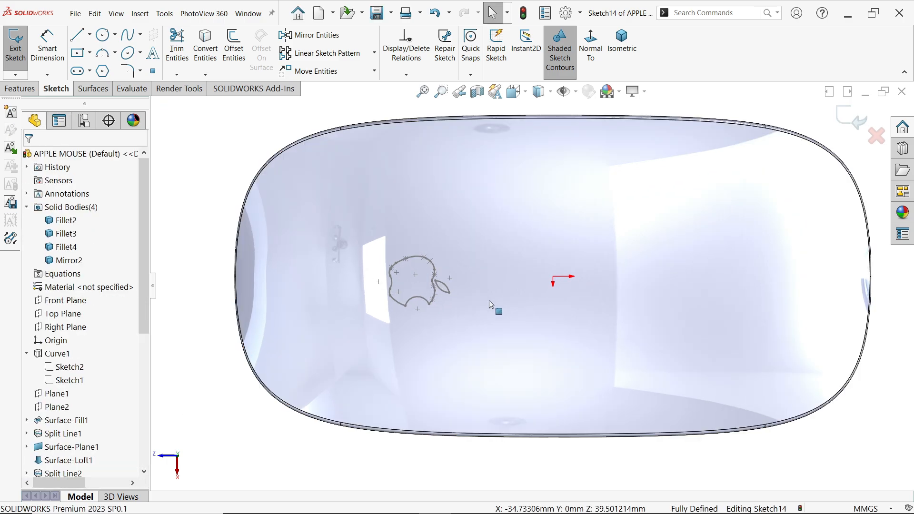
left_click(435, 286)
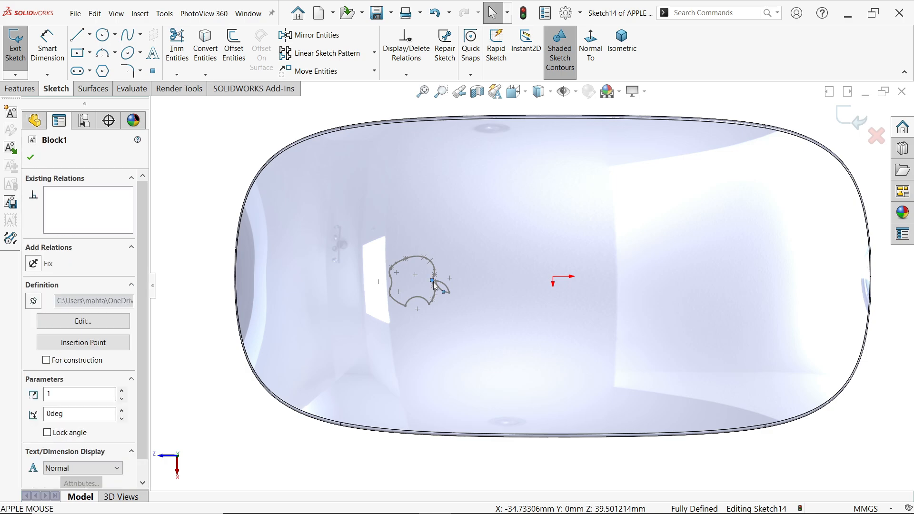
left_click(552, 277, "ctrl")
scroll(506, 291, "down", 2)
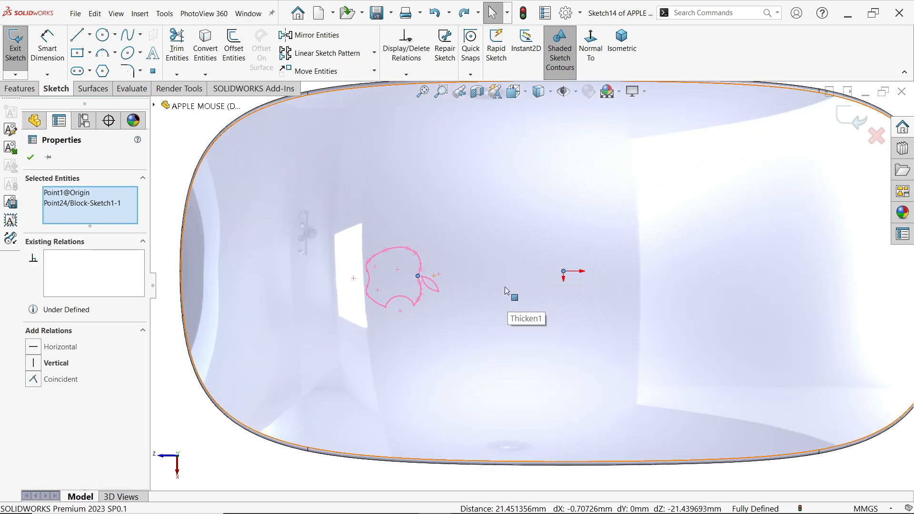
left_click(622, 43)
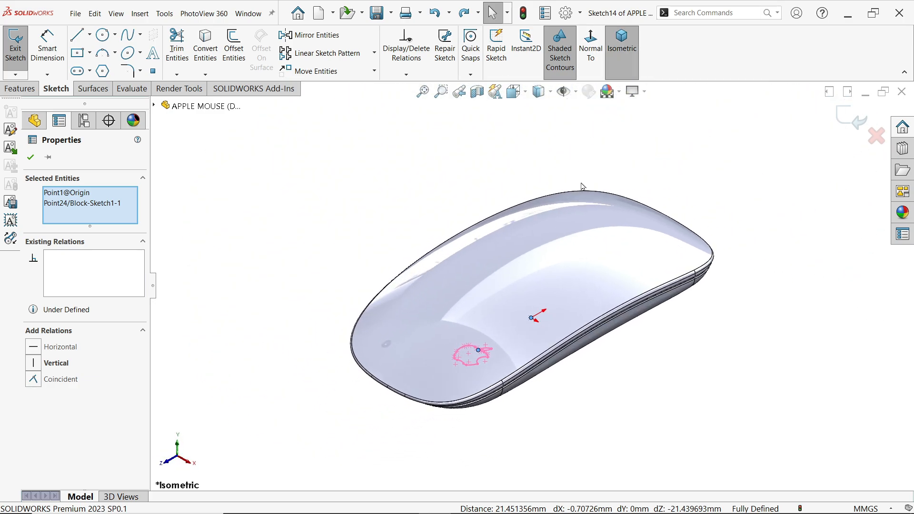
left_click(31, 159)
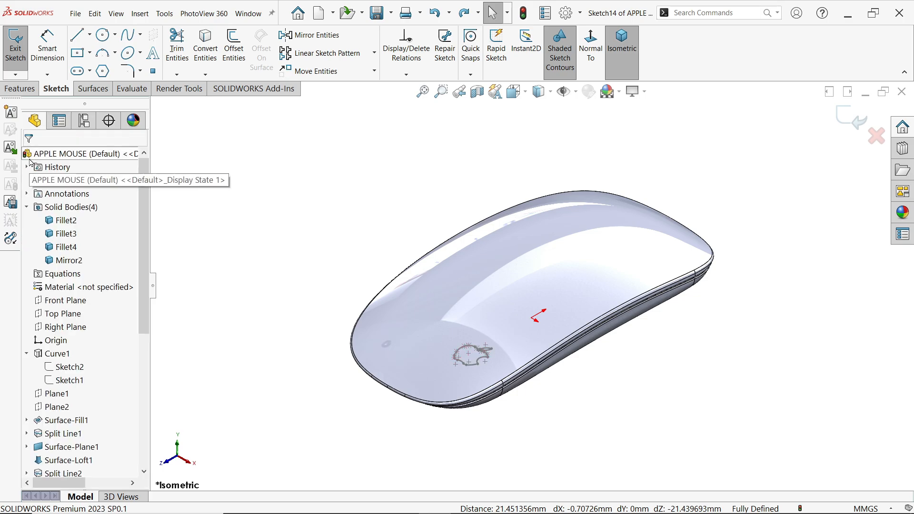
Project the Apple logo sketch onto the mouse's top face as a projection split line
left_click(20, 88)
left_click(513, 72)
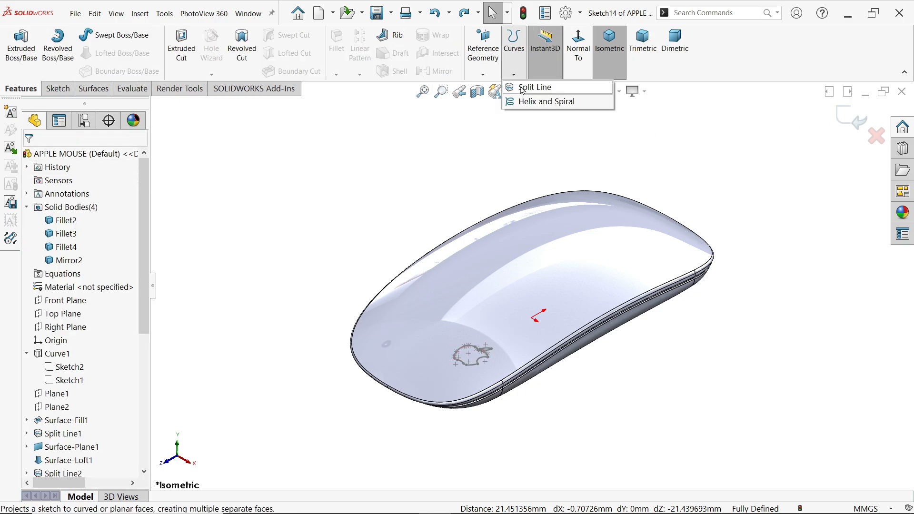
left_click(524, 88)
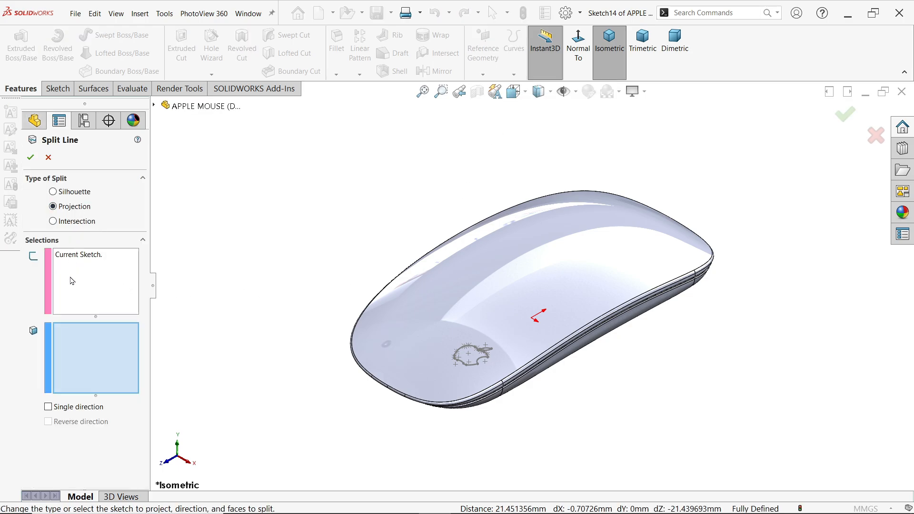
left_click(74, 261)
left_click(87, 350)
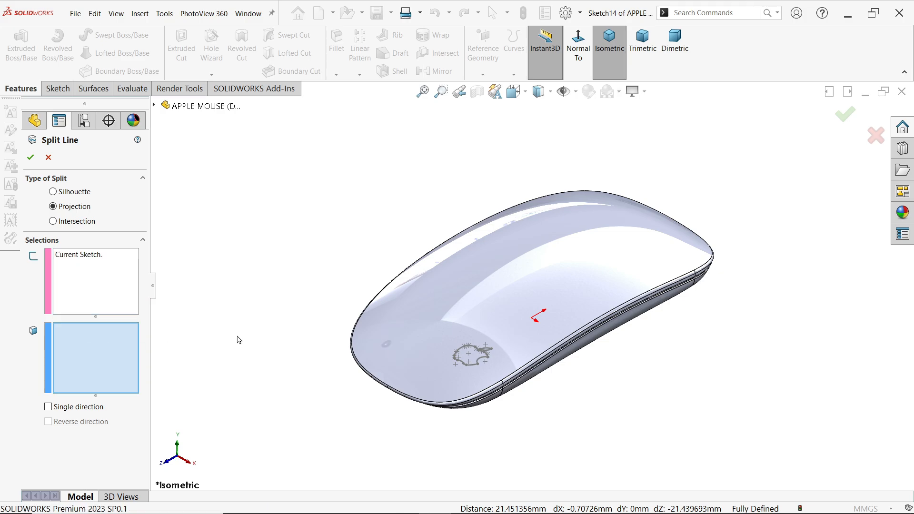
left_click(411, 319)
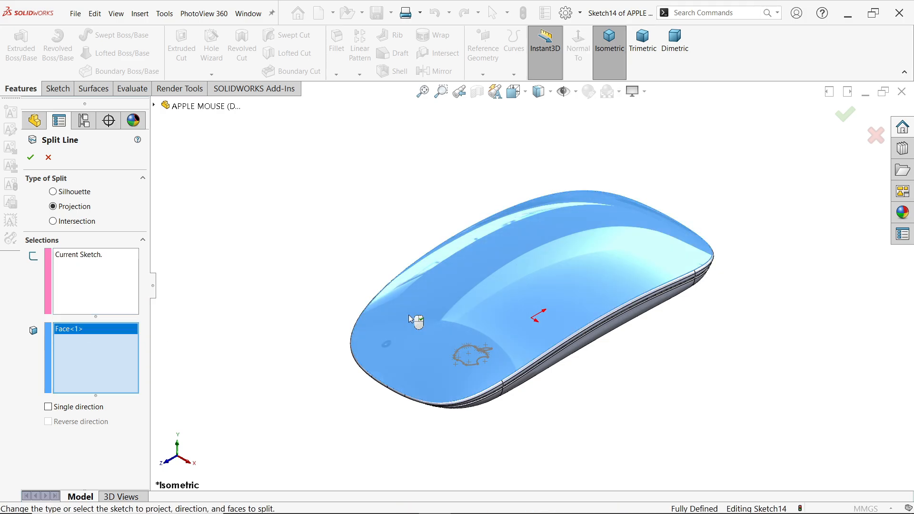
left_click(33, 159)
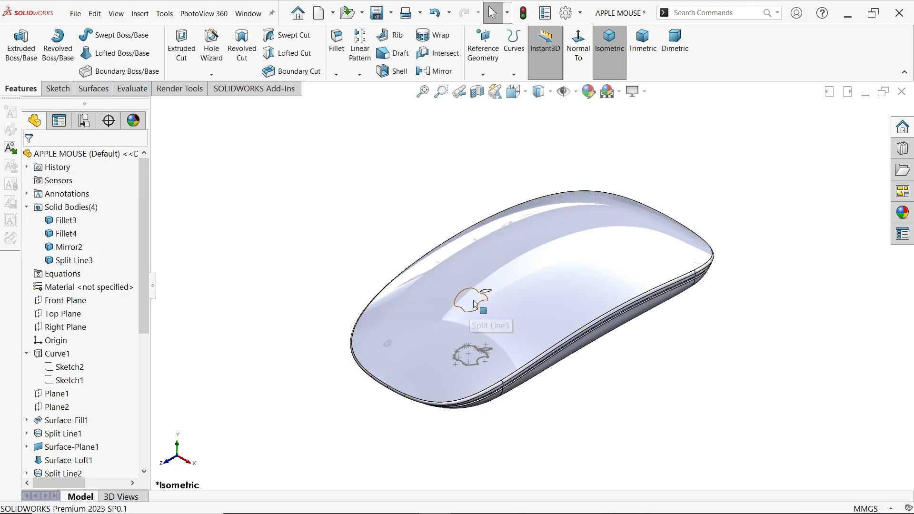
Colour the Apple logo's body and leaf faces light grey from the standard swatches
middle_click_drag(514, 291, 553, 299)
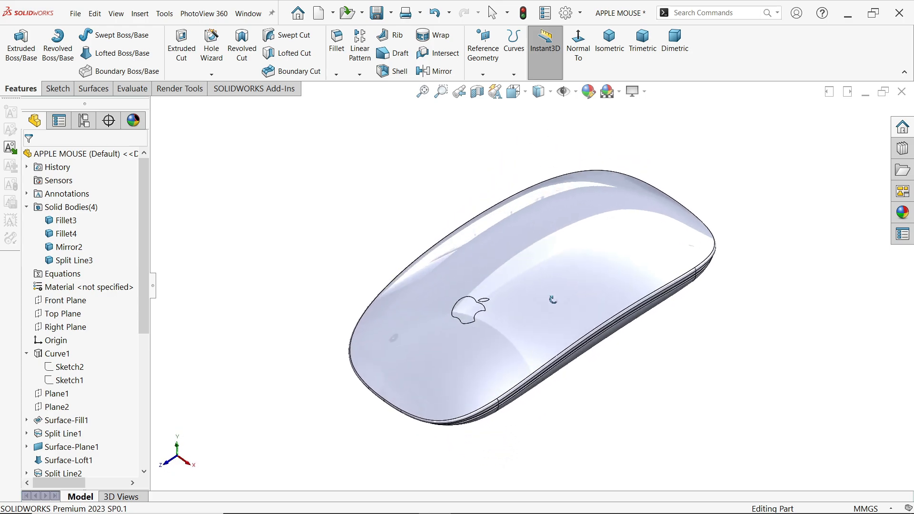
scroll(519, 307, "down", 3)
left_click(449, 316)
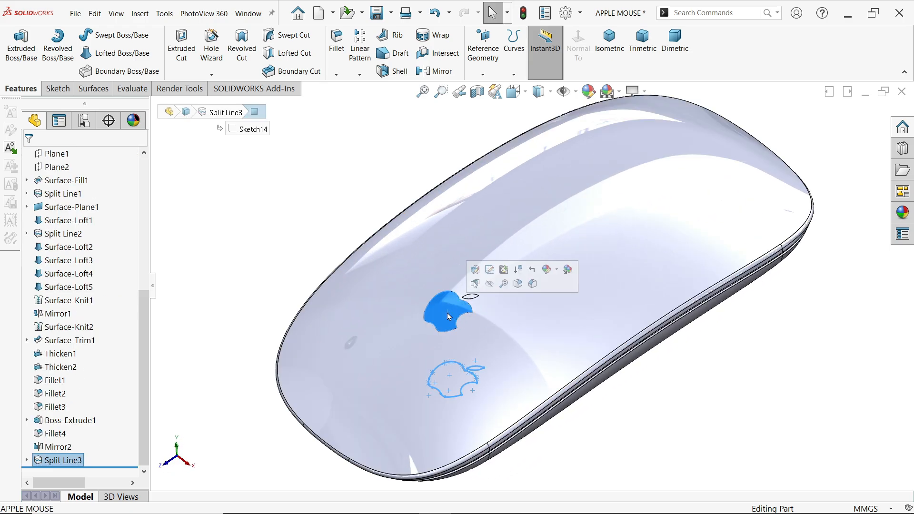
left_click(547, 271)
left_click(557, 295)
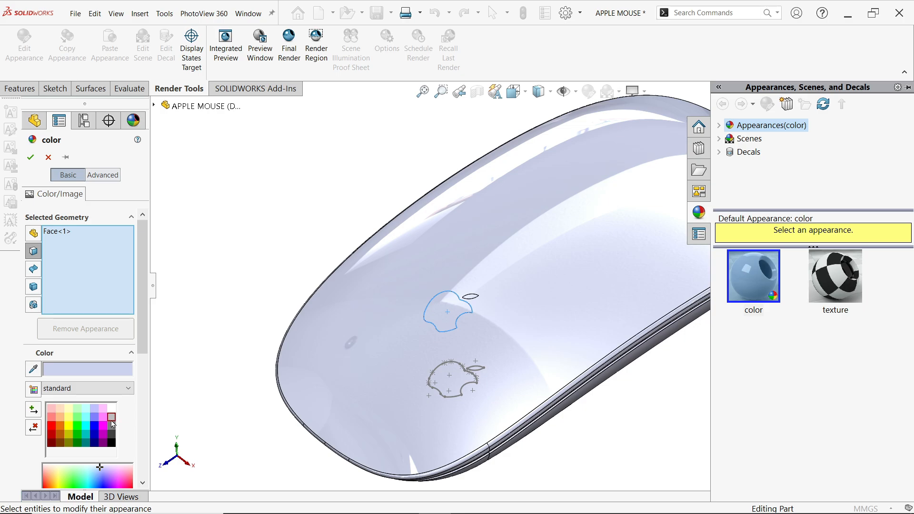
left_click(111, 420)
scroll(440, 313, "down", 5)
left_click(533, 285)
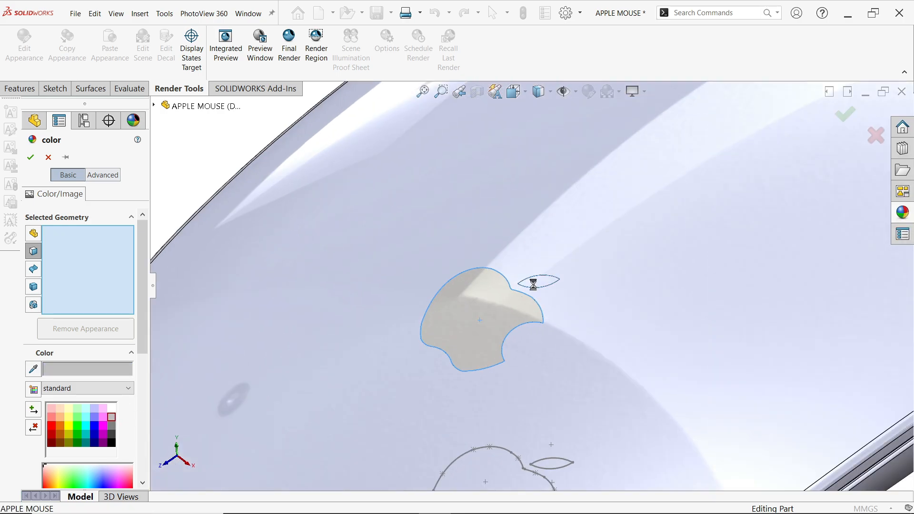
left_click(30, 157)
scroll(429, 214, "up", 5)
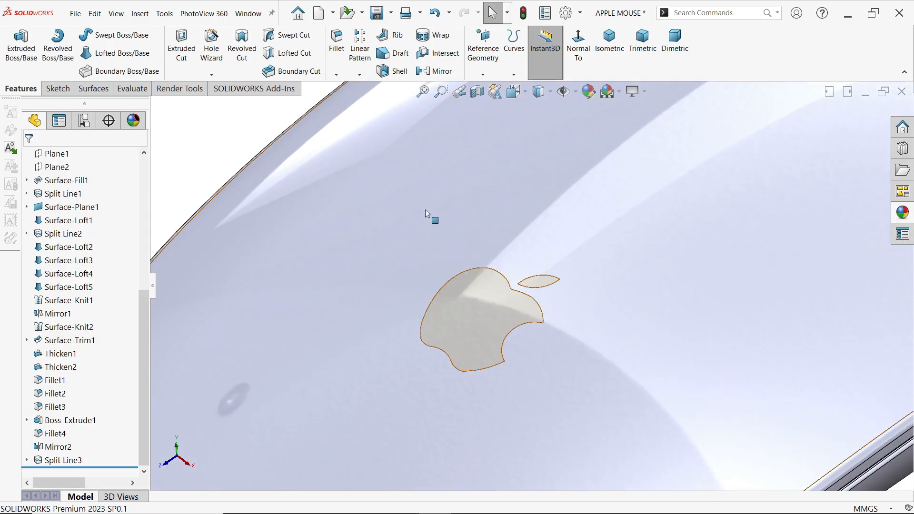
left_click(657, 240)
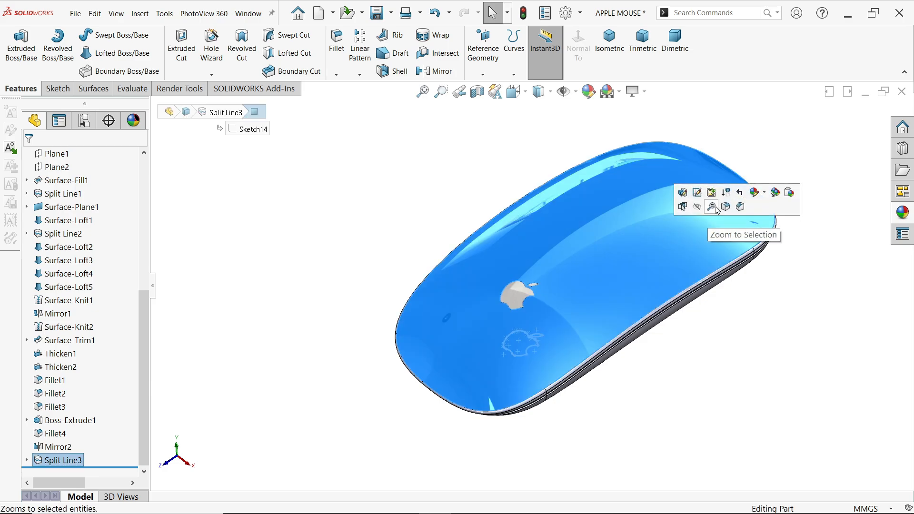
left_click(755, 196)
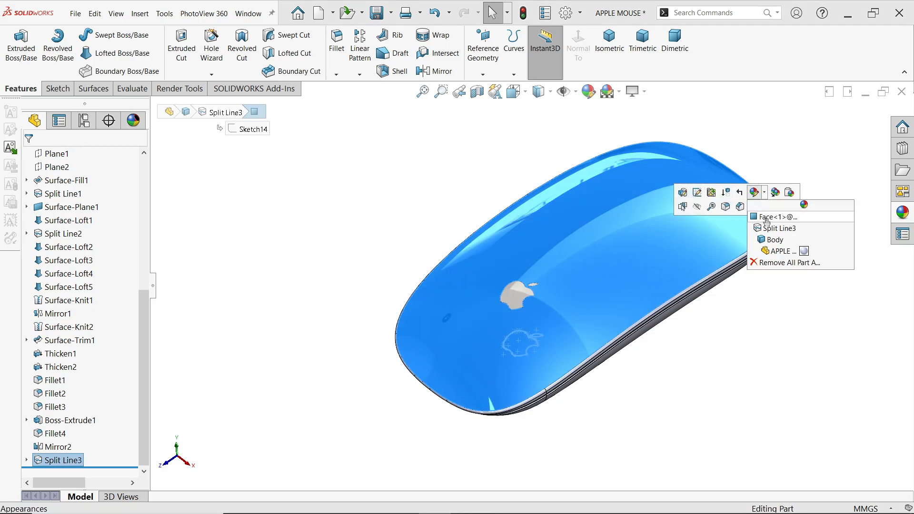
left_click(764, 218)
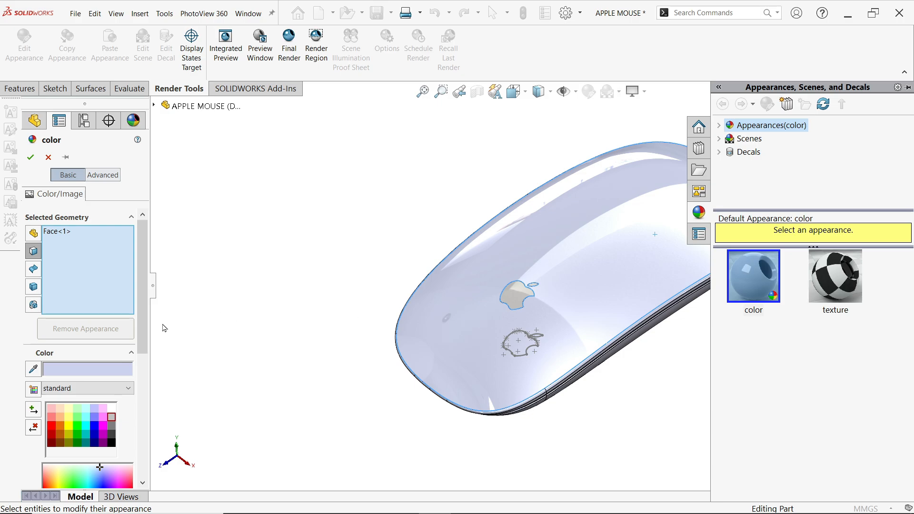
left_click(49, 158)
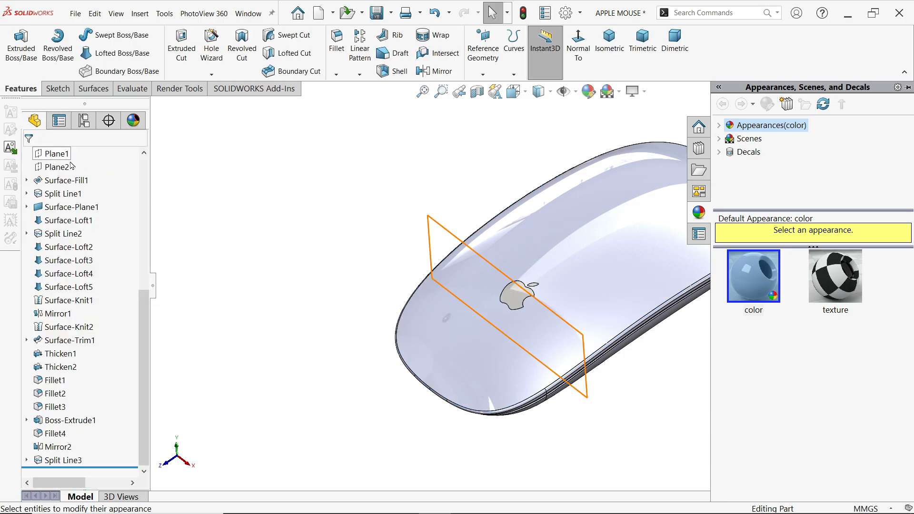
Apply the black high gloss plastic appearance to the mouse's top shell around the logo
left_click(657, 243)
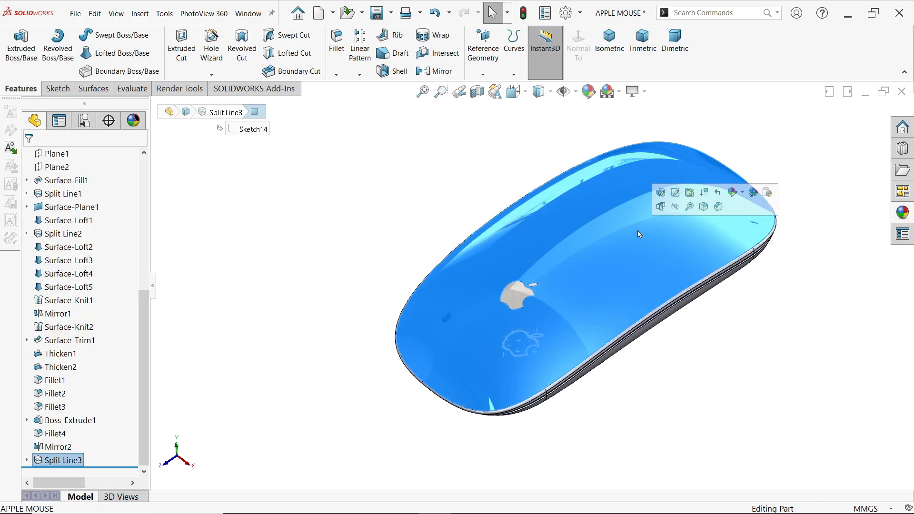
left_click(904, 213)
left_click(719, 125)
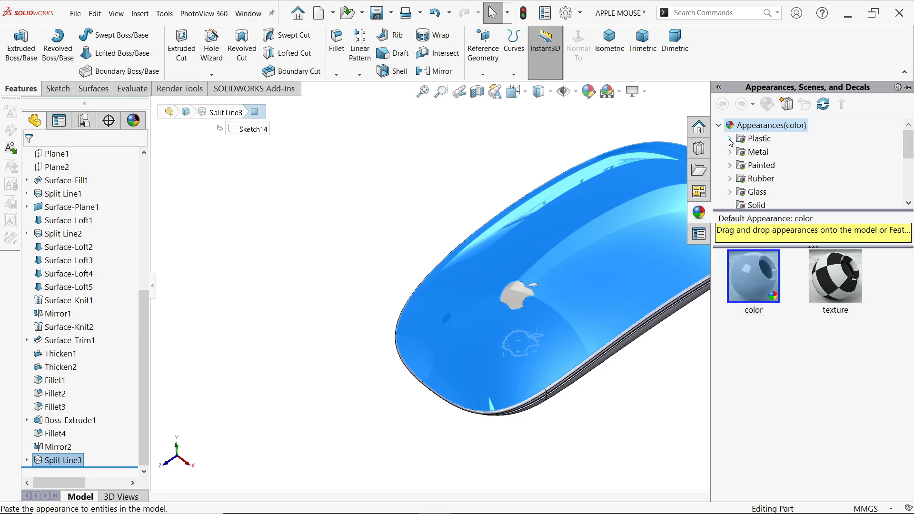
left_click(730, 139)
left_click(785, 138)
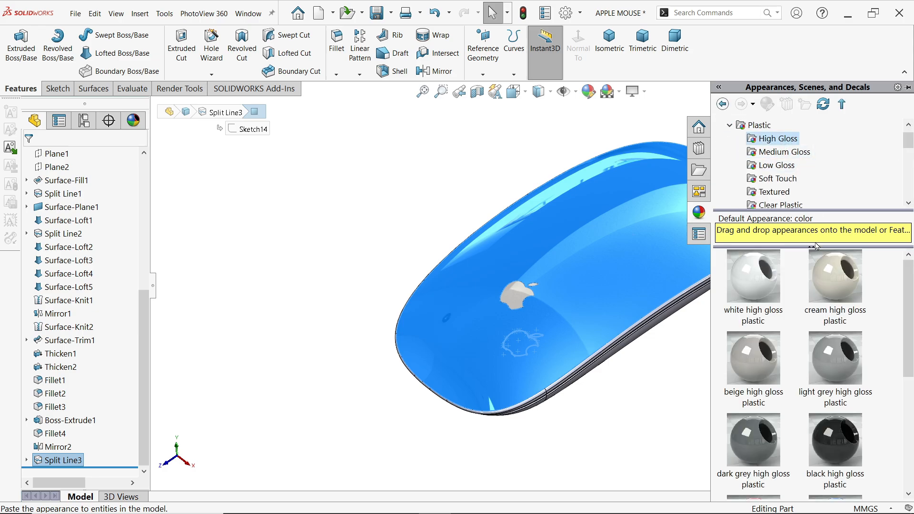
left_click(830, 449)
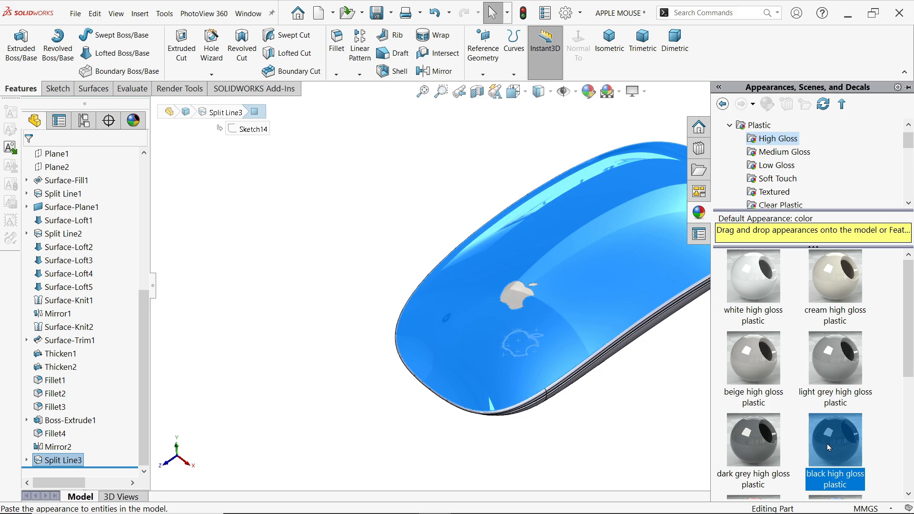
left_click_drag(618, 268, 616, 264)
left_click(615, 261)
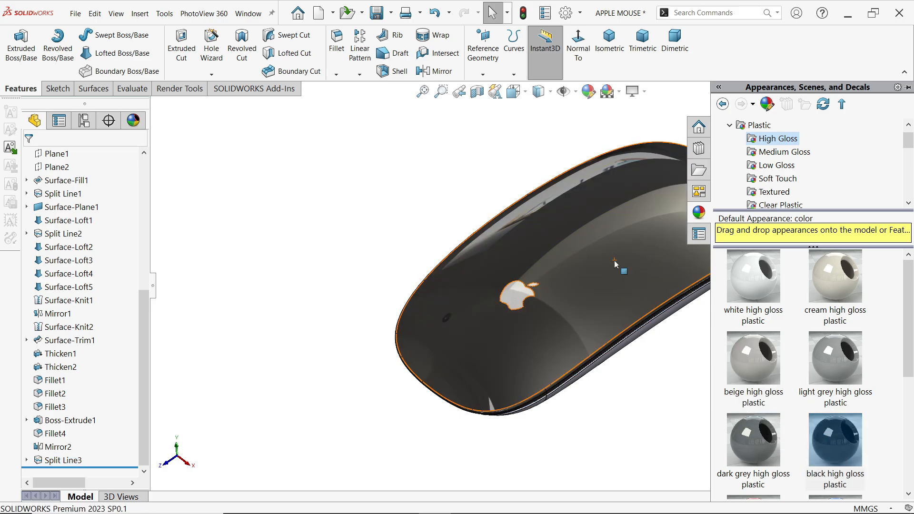
Apply the matte rubber appearance to both underside strip bodies, Fillet4 and Mirror2
scroll(617, 292, "up", 3)
scroll(609, 289, "down", 3)
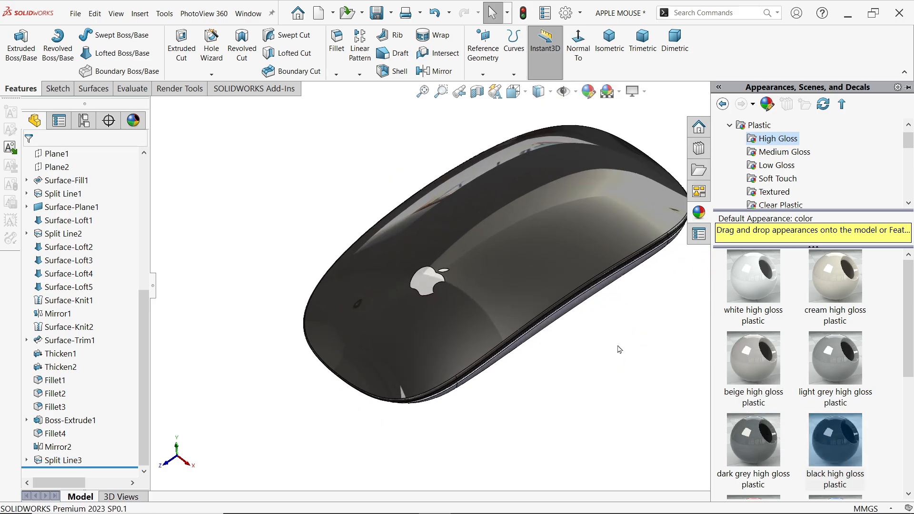
middle_click_drag(616, 347, 574, 332)
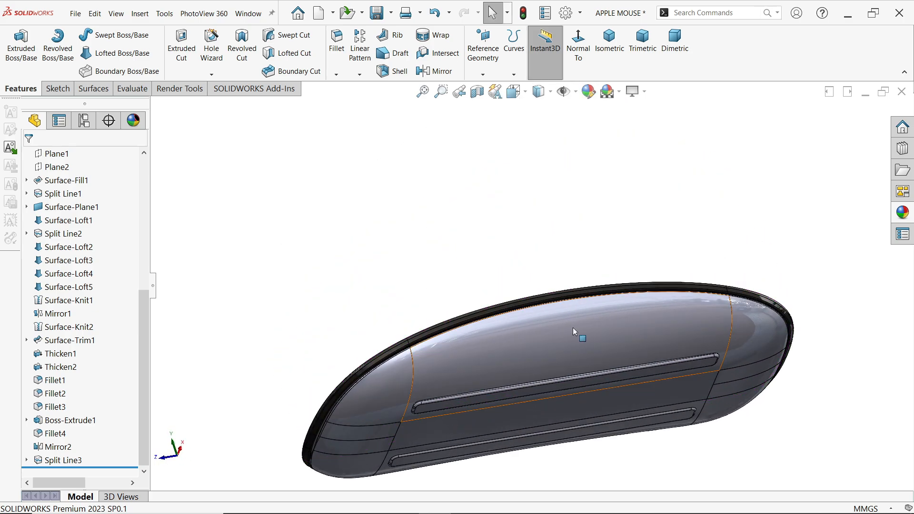
scroll(573, 332, "up", 4)
scroll(582, 401, "down", 3)
middle_click_drag(582, 400, 542, 224)
scroll(498, 230, "down", 1)
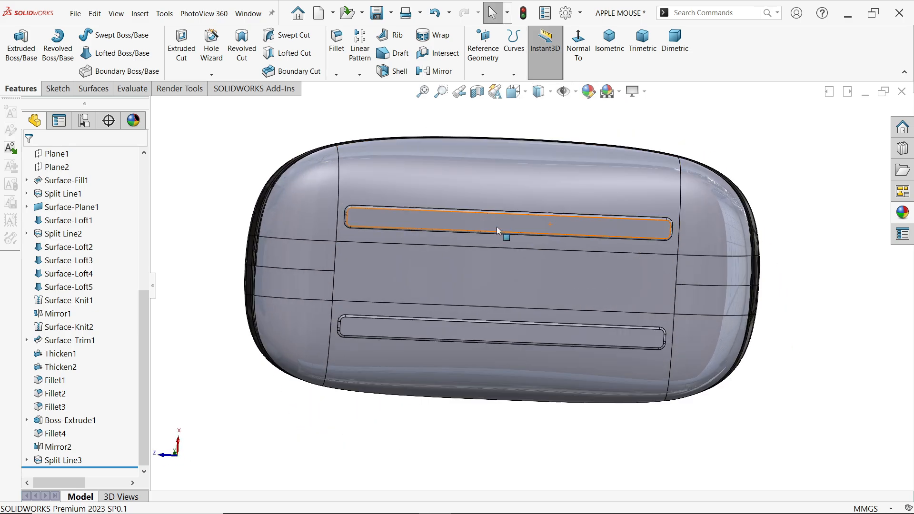
left_click(498, 230)
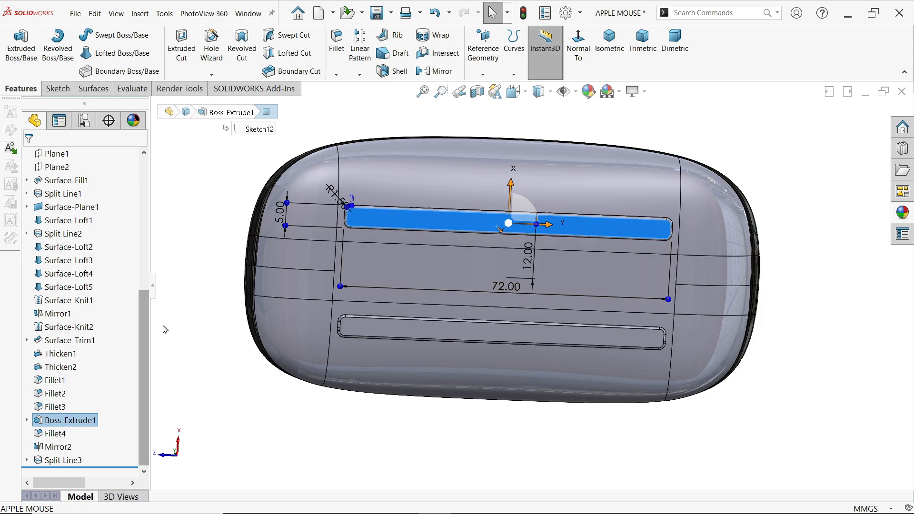
left_click_drag(143, 325, 143, 185)
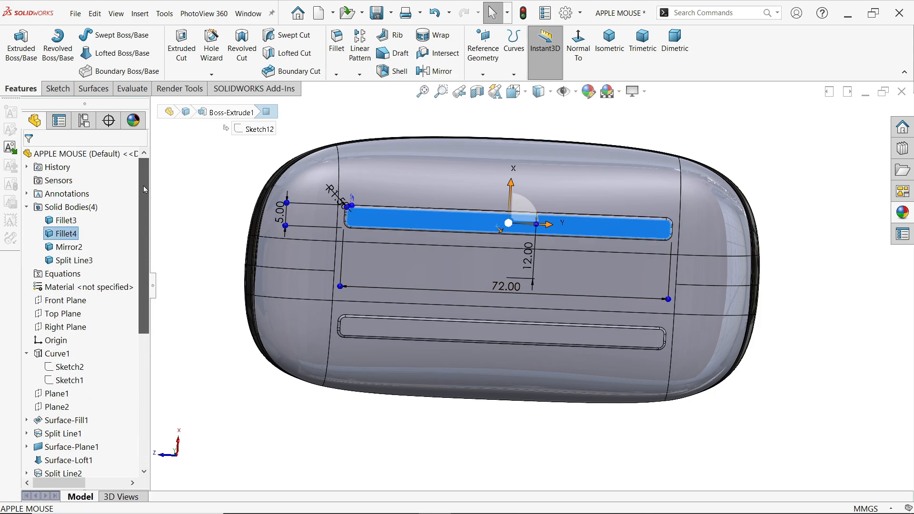
left_click(72, 235)
left_click(69, 248)
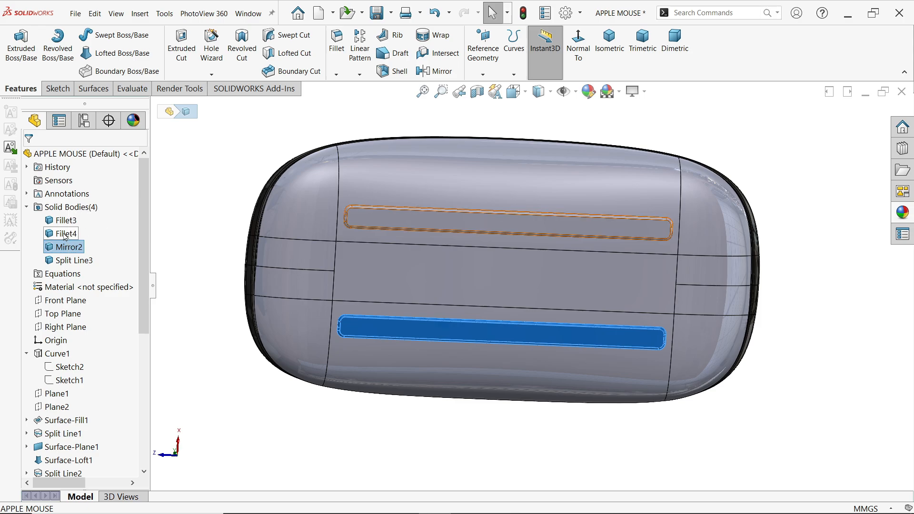
left_click(64, 235, "ctrl")
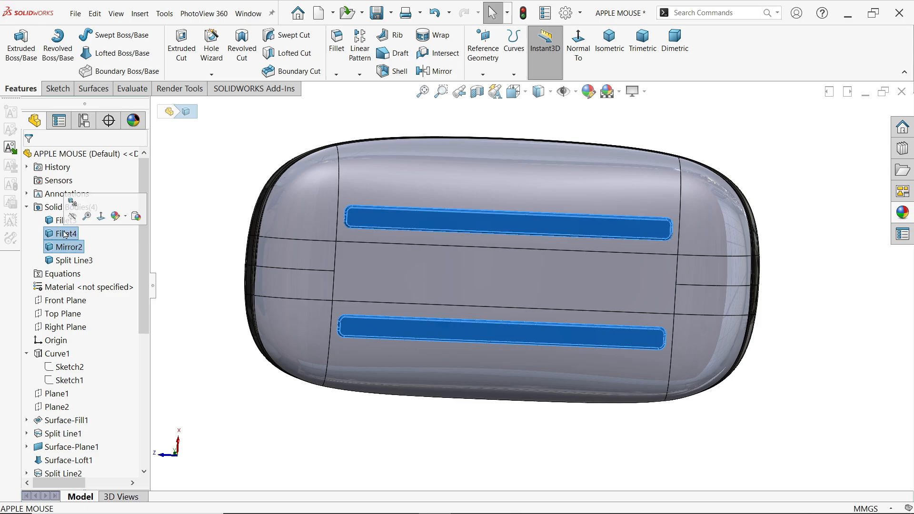
left_click(901, 214)
scroll(771, 162, "down", 5)
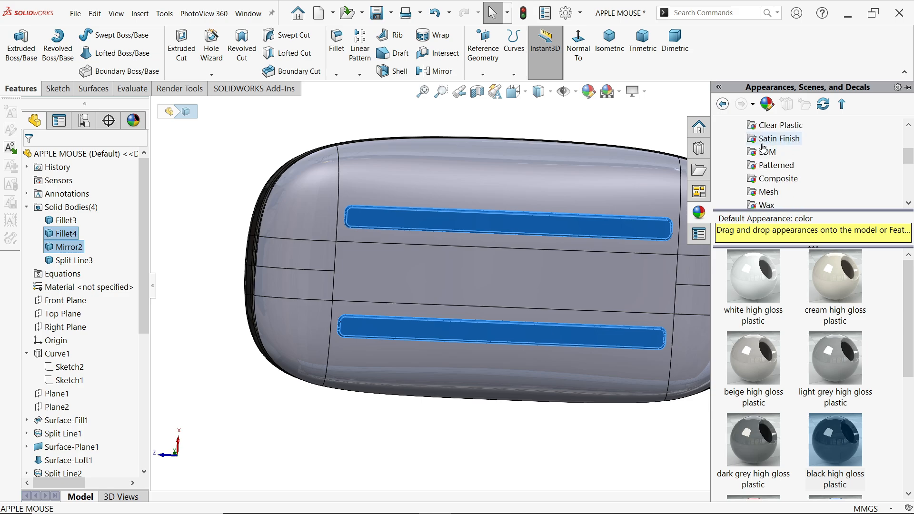
scroll(776, 185, "down", 3)
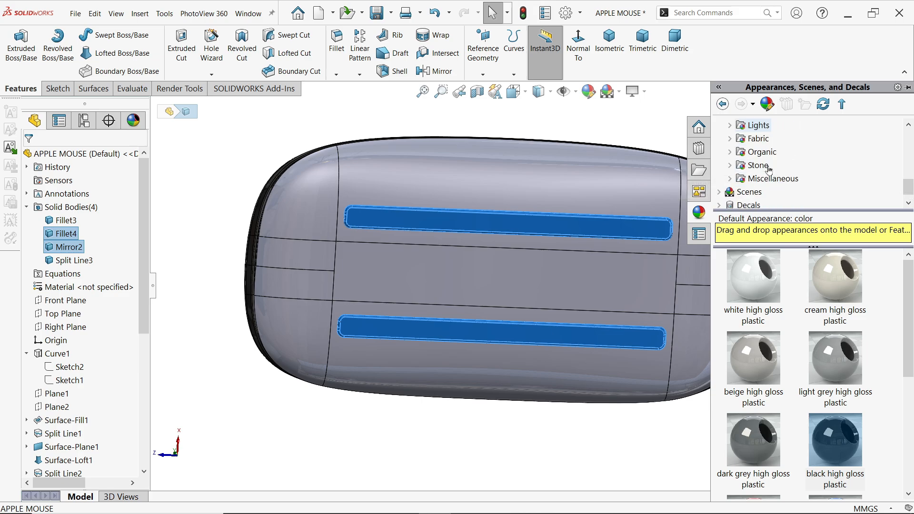
scroll(757, 162, "up", 2)
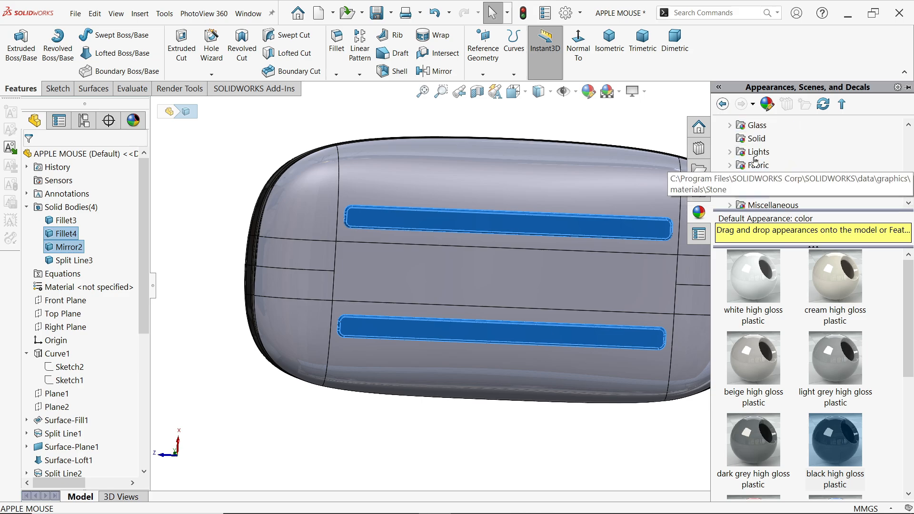
scroll(755, 160, "up", 1)
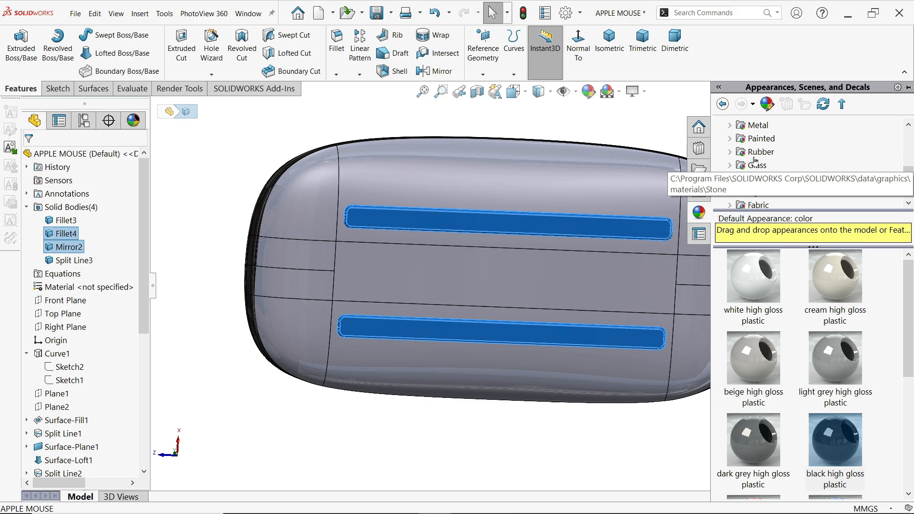
left_click(733, 153)
left_click(770, 179)
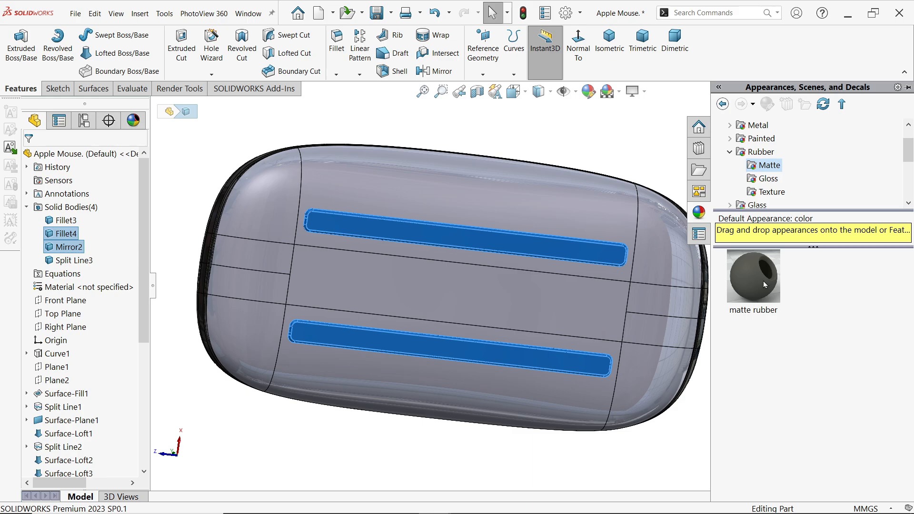
mouse_move(765, 285)
left_mouse_down()
mouse_move(659, 279)
mouse_move(606, 263)
mouse_move(777, 276)
left_mouse_up()
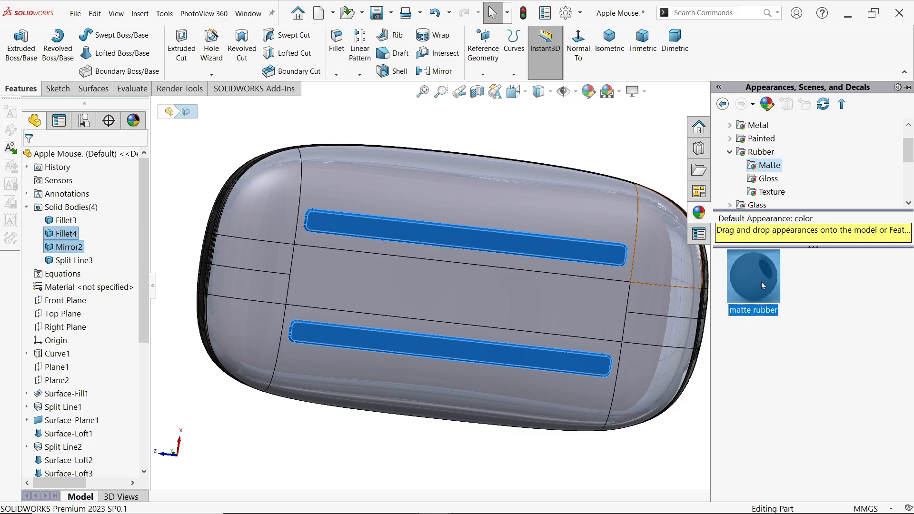
double_click(762, 282)
scroll(532, 286, "up", 2)
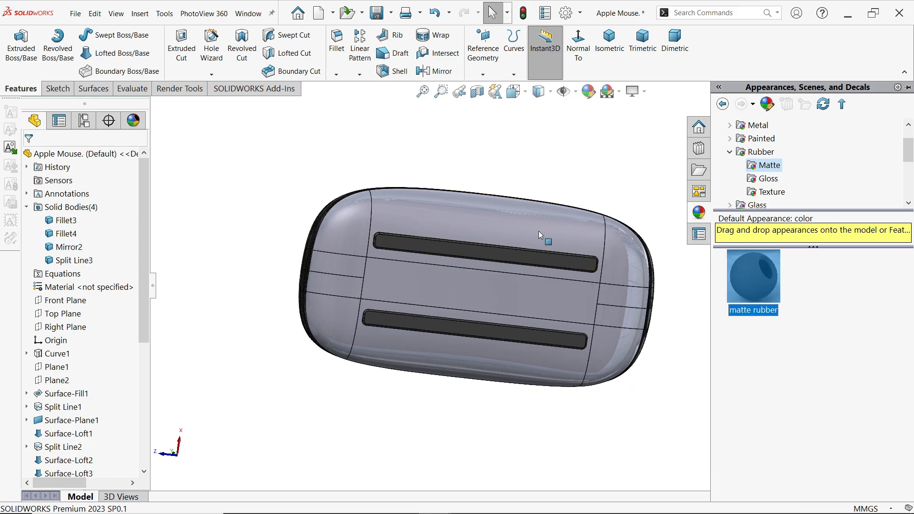
mouse_move(539, 235)
middle_mouse_down()
mouse_move(535, 430)
mouse_move(538, 238)
middle_mouse_up()
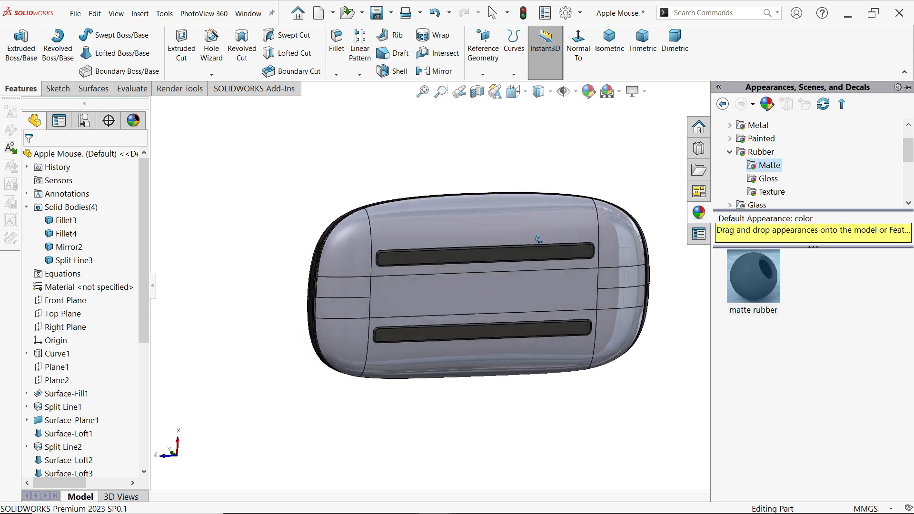
scroll(431, 277, "down", 2)
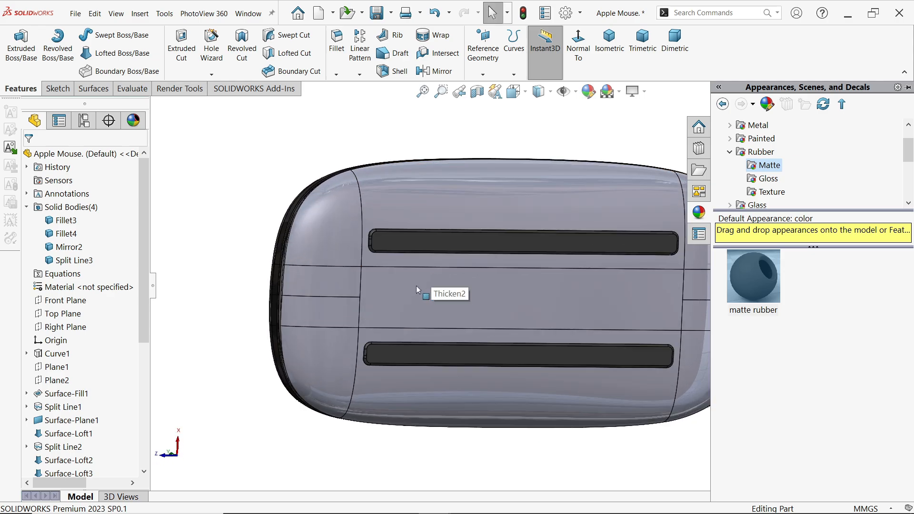
Apply the cream high gloss plastic appearance to the mouse's lower shell body, Fillet3, and save the part
left_click(416, 285)
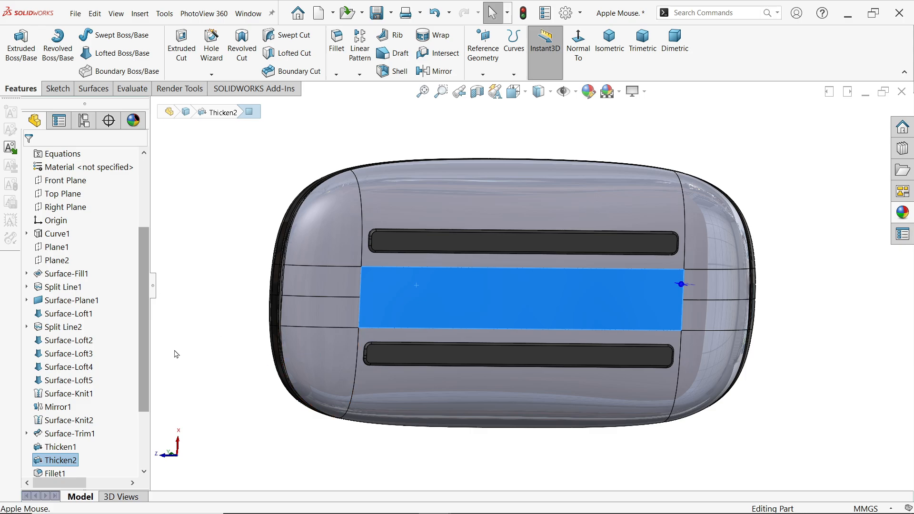
left_click_drag(143, 306, 143, 236)
left_click(64, 221)
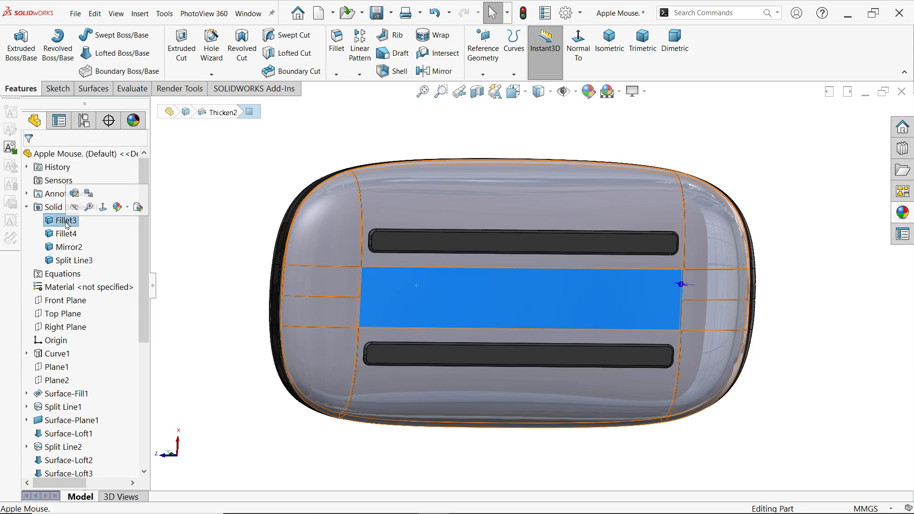
left_click(902, 213)
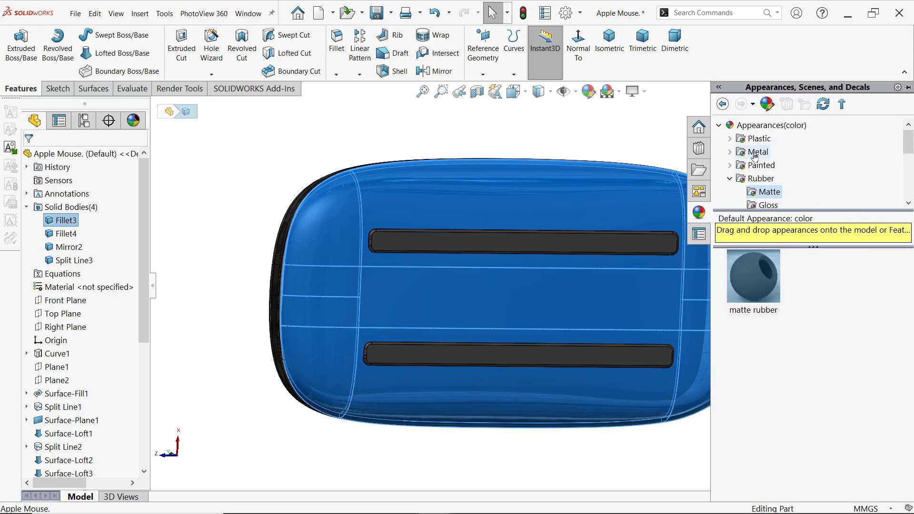
left_click(730, 139)
left_click(771, 139)
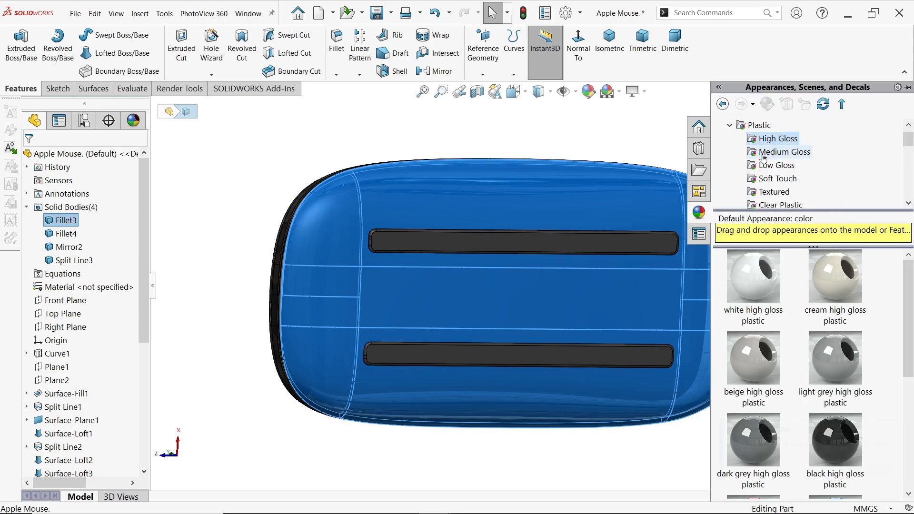
mouse_move(756, 325)
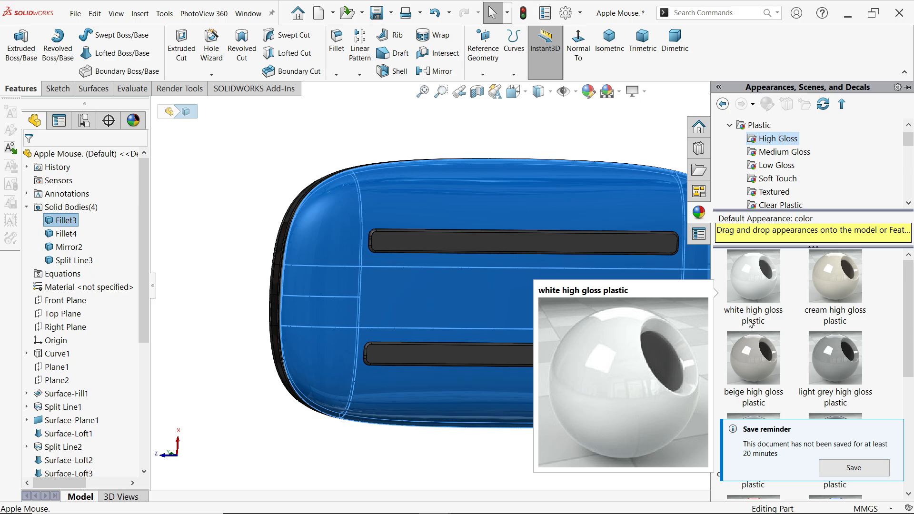
double_click(843, 288)
key("f")
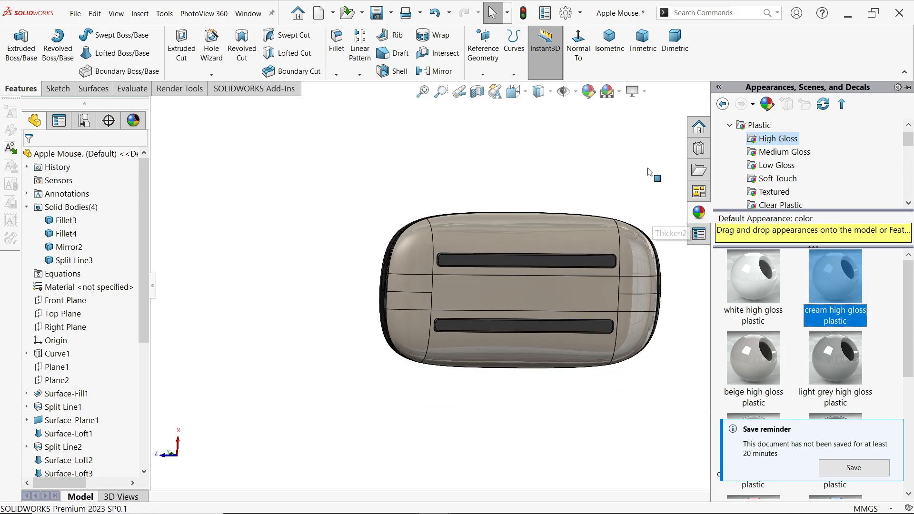
middle_click_drag(551, 321, 556, 275)
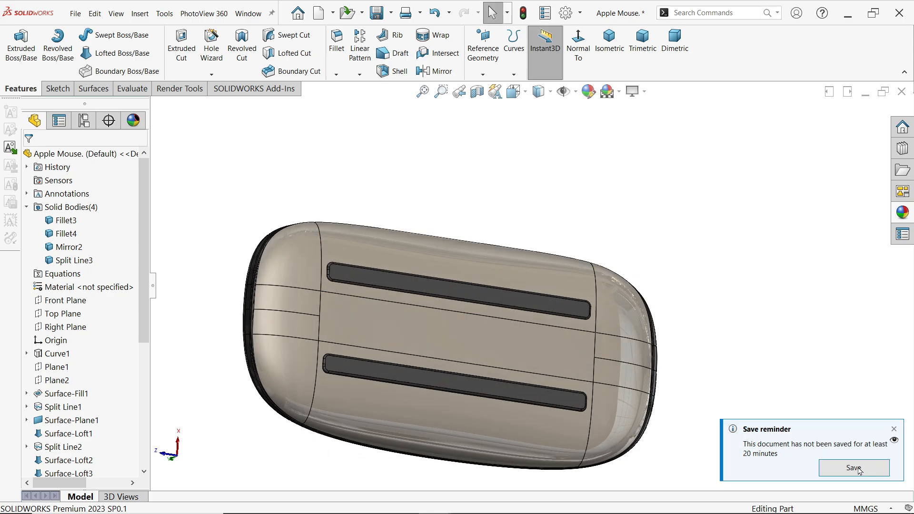
left_click(854, 468)
Start a sketch on the Top Plane, viewed from the mouse's underside
scroll(530, 312, "down", 4)
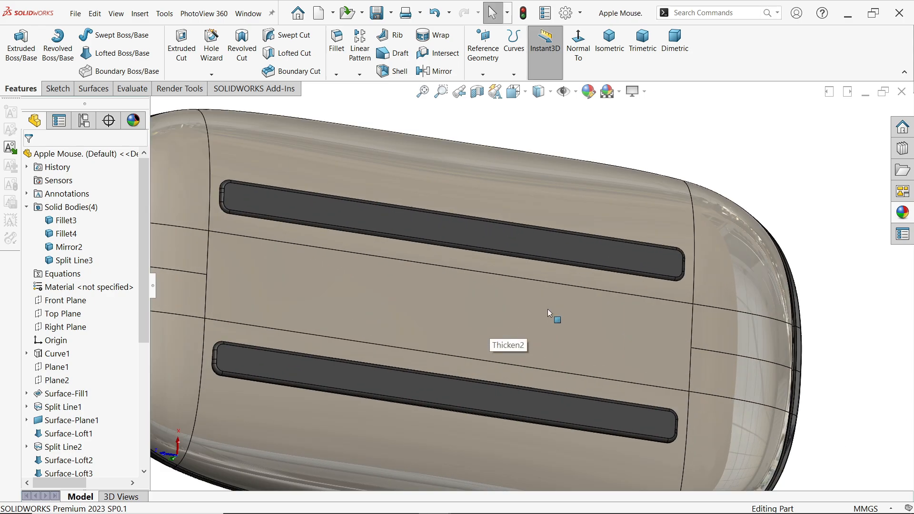
middle_click_drag(642, 320, 656, 281)
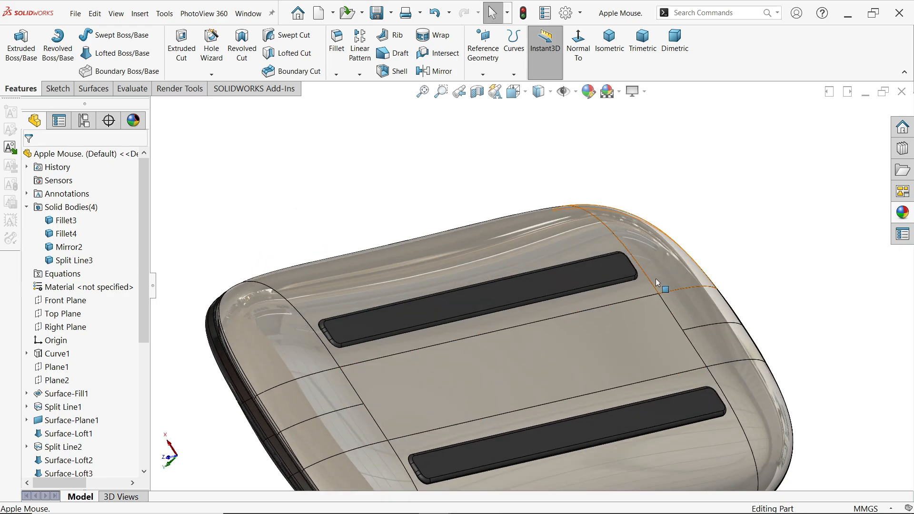
left_click(610, 46)
middle_click_drag(684, 389, 637, 293)
scroll(630, 299, "down", 3)
left_click(630, 300)
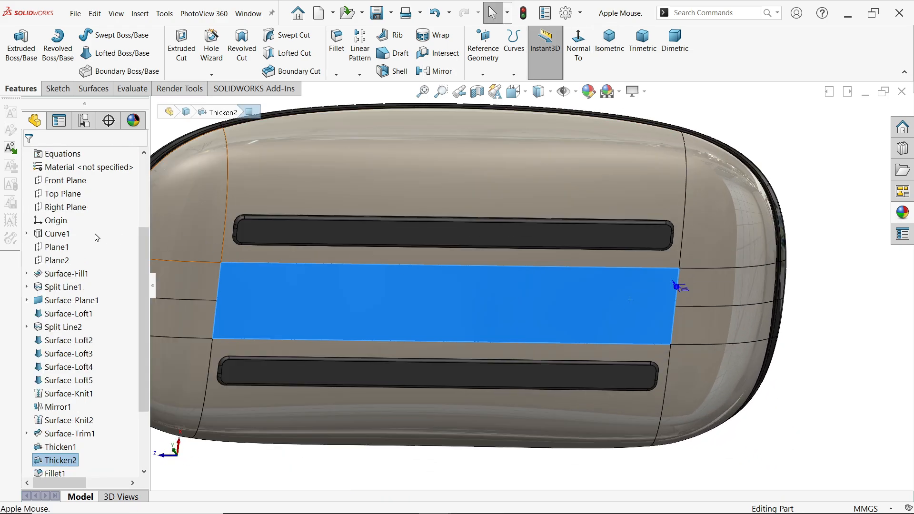
key("Escape")
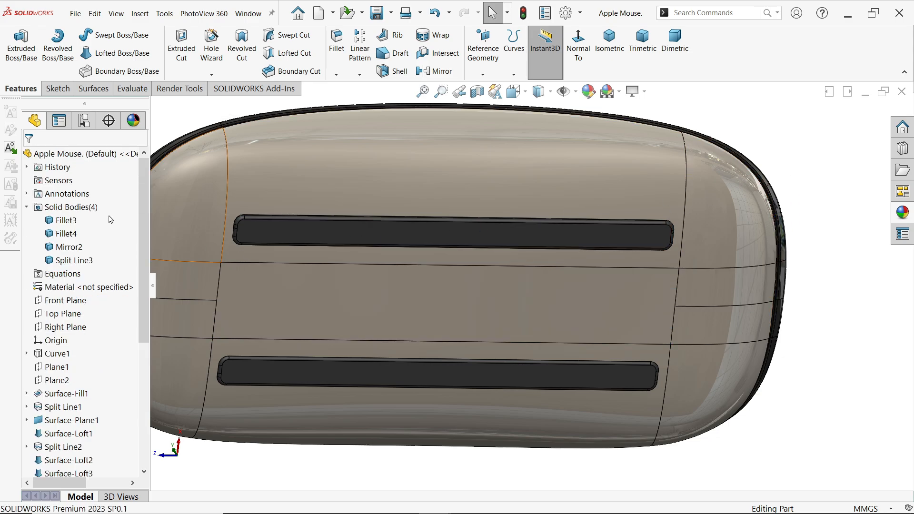
left_click(63, 313)
left_click(70, 292)
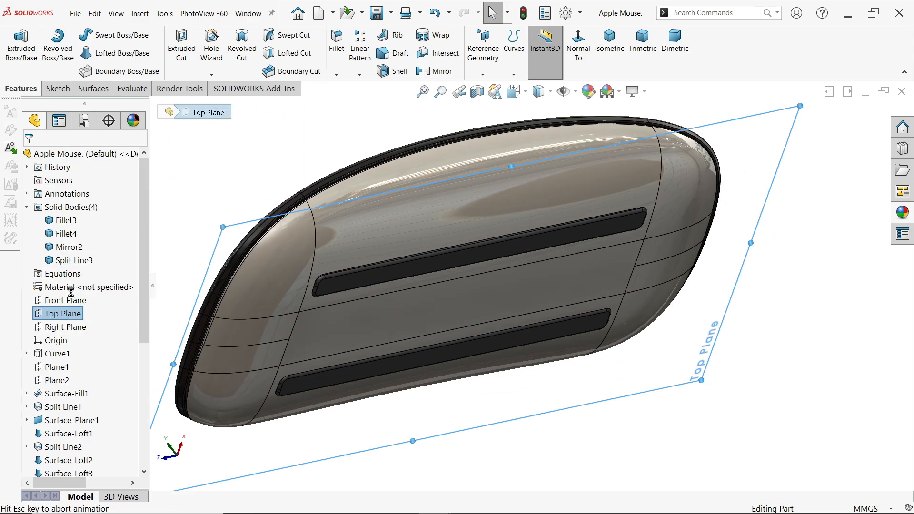
left_click(590, 48)
scroll(526, 367, "down", 3)
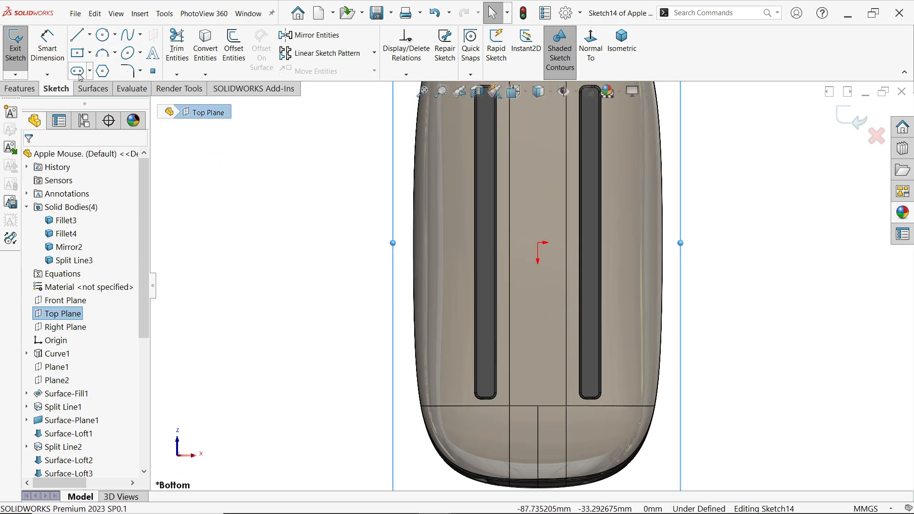
Sketch a vertical straight slot 3 mm wide and about 5.12 mm between centres, on the underside between the two rubber strips
scroll(520, 388, "down", 3)
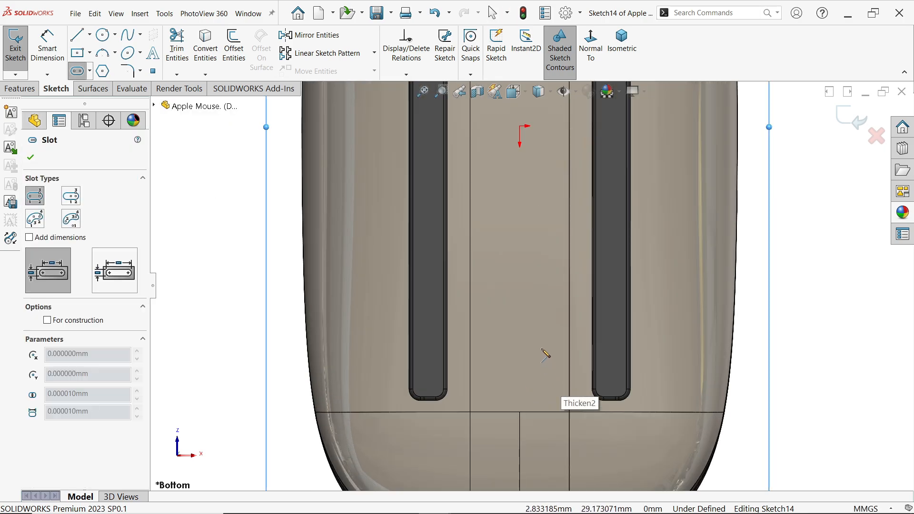
left_click(547, 330)
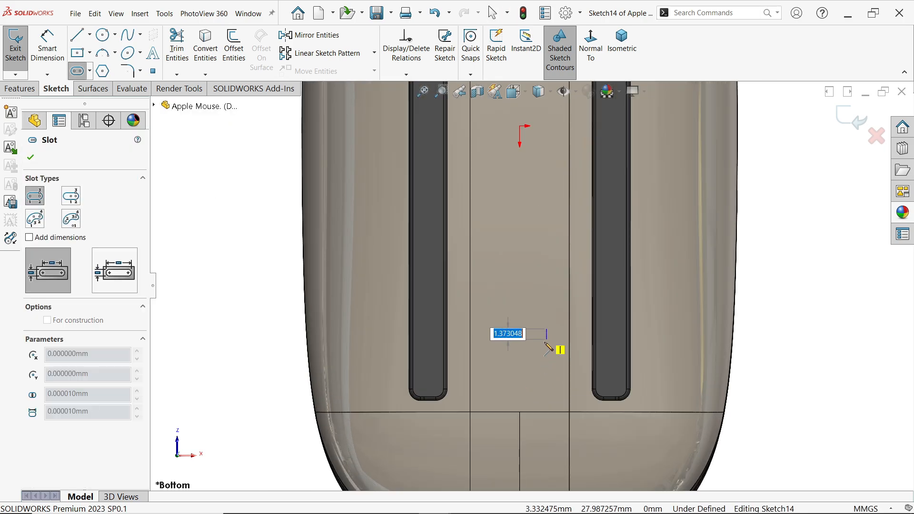
left_click(547, 369)
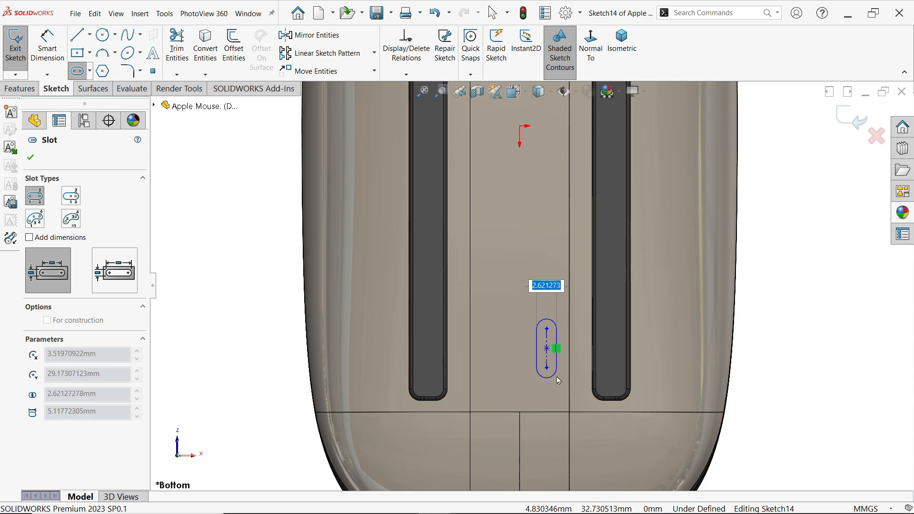
key("Return")
scroll(560, 380, "down", 2)
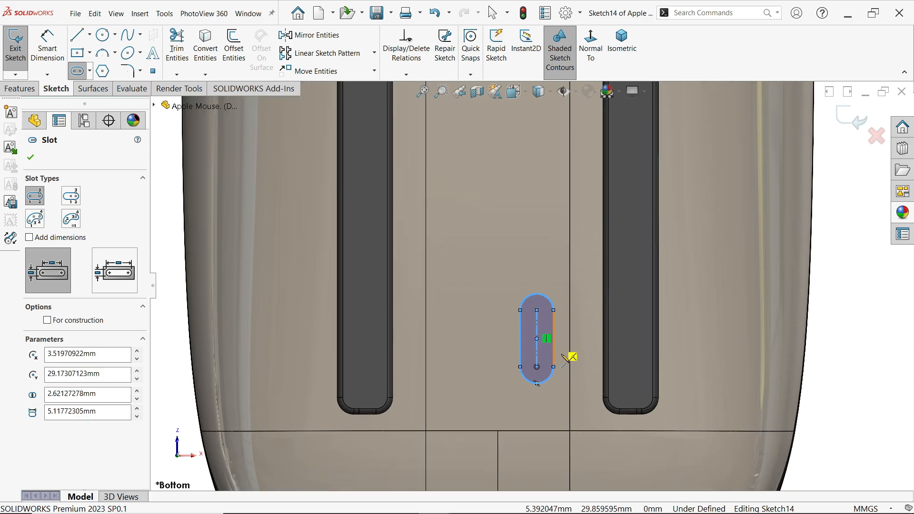
key("Escape")
Dimension the slot's centre-to-centre length as 5 mm
left_click(50, 56)
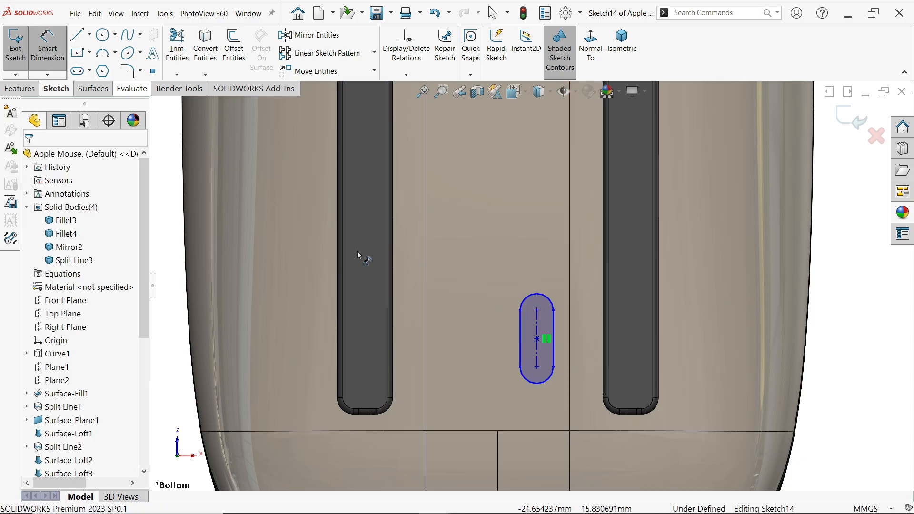
left_click(537, 358)
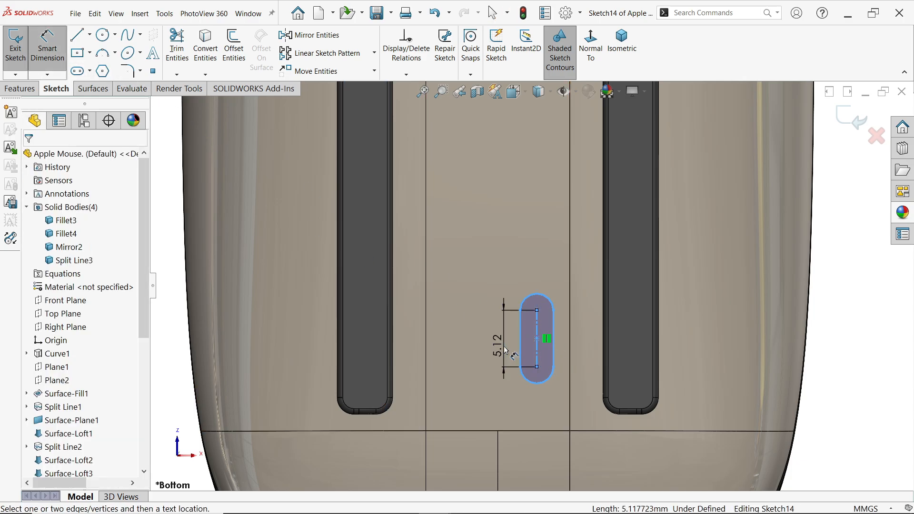
left_click(503, 355)
type("5")
key("Return")
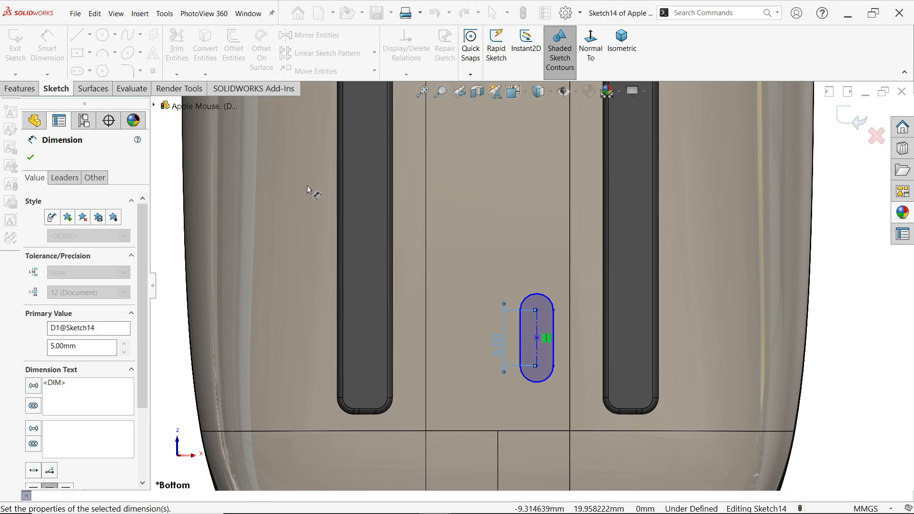
Sketch a 2.2 mm diameter circle centred on the slot's lower arc centre
left_click(105, 36)
scroll(530, 367, "down", 5)
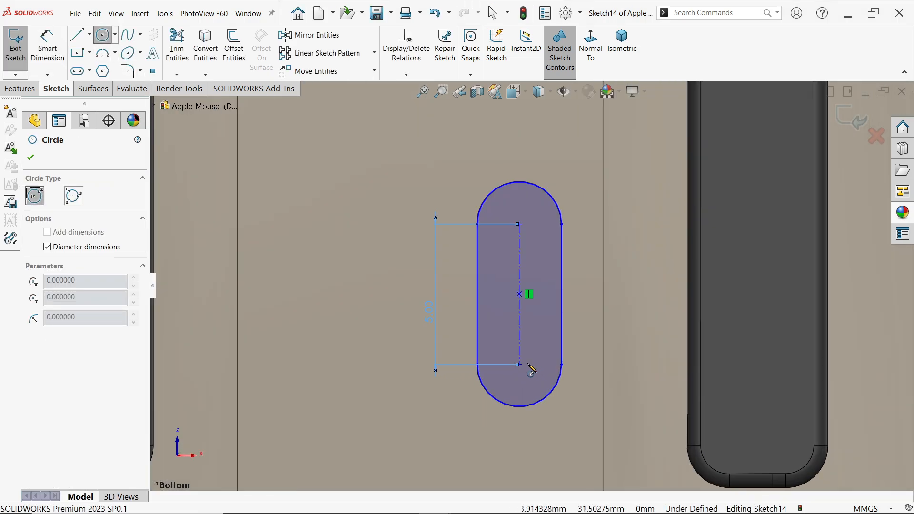
left_click(526, 363)
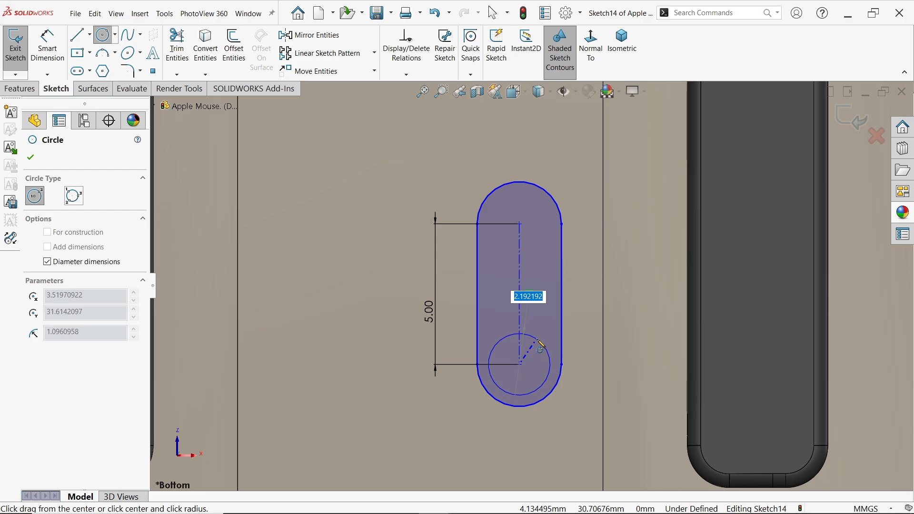
type("2.2")
key("Return")
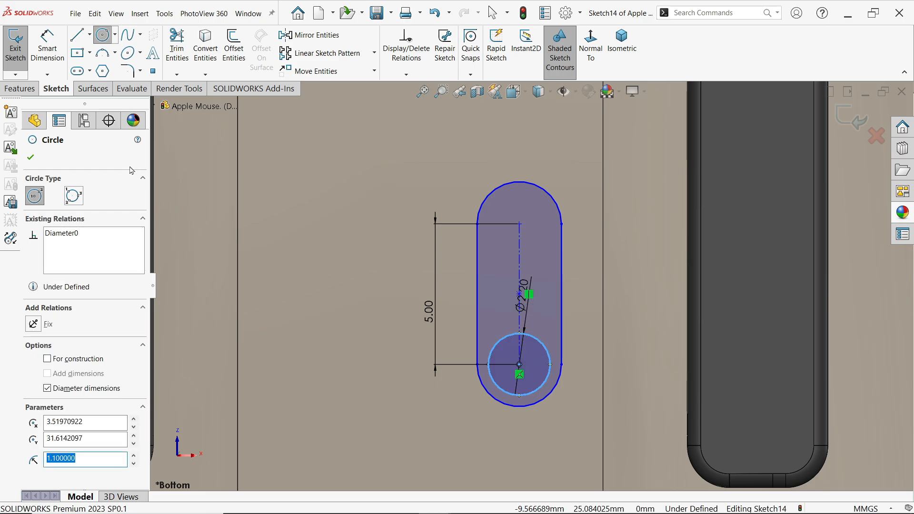
left_click(29, 158)
Dimension the circle's centre 3 mm vertically from the end edge of the underside's central face
scroll(465, 291, "up", 3)
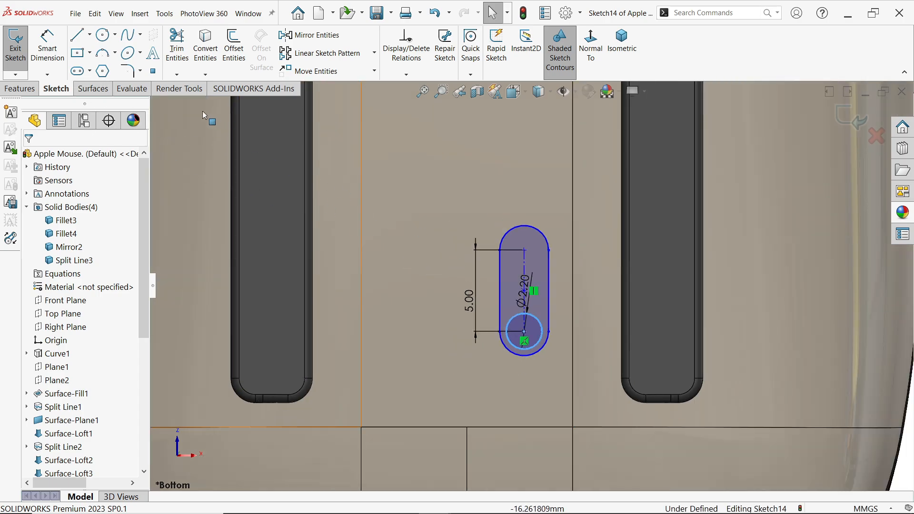
left_click(53, 53)
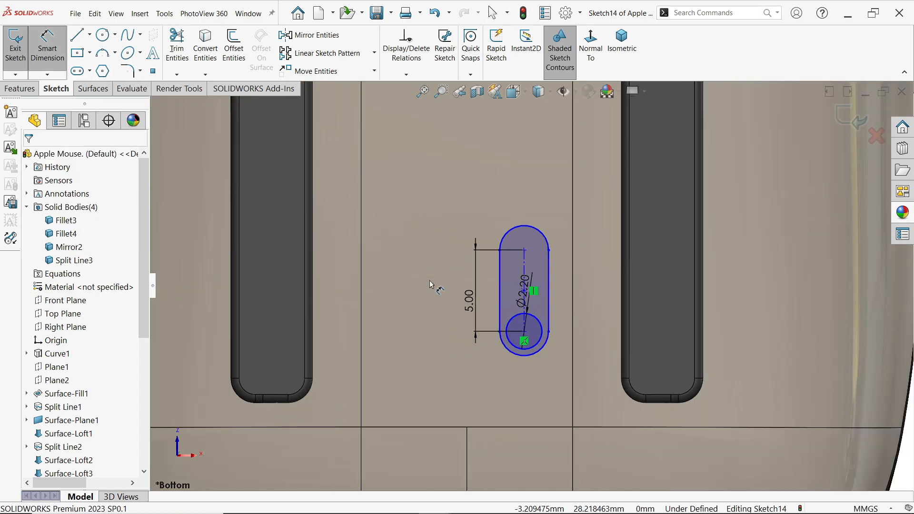
left_click(525, 334)
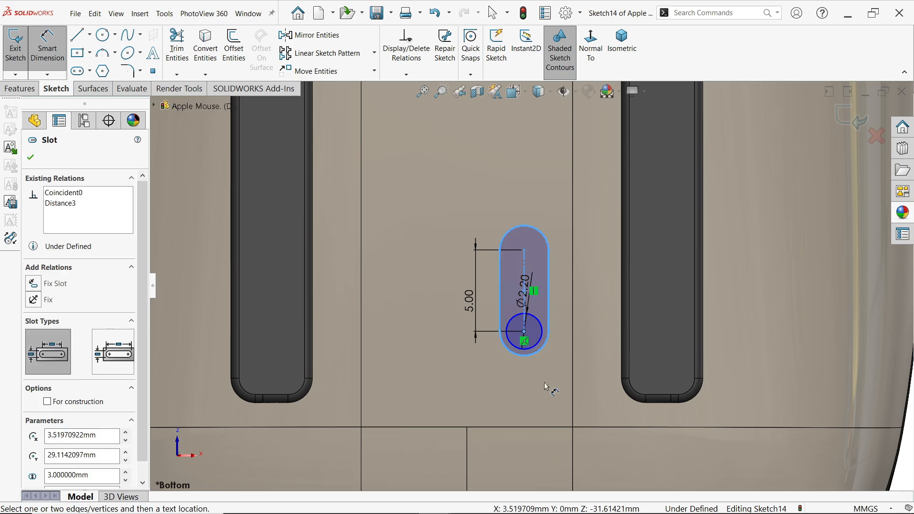
left_click(551, 427)
left_click(557, 409)
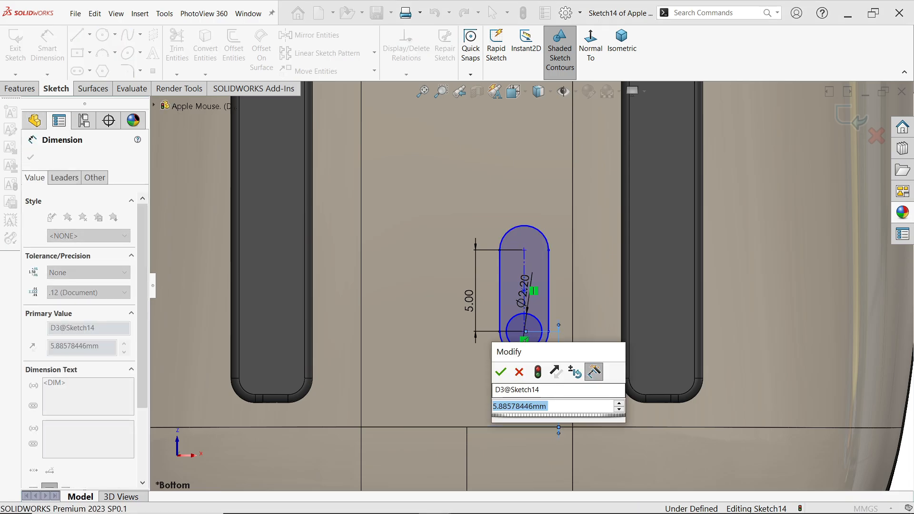
type("3")
key("Return")
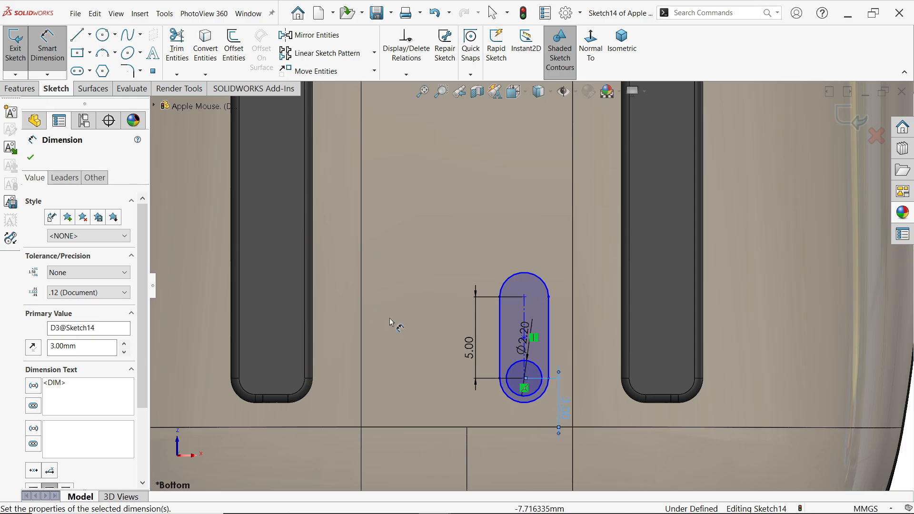
Dimension the circle 3 mm horizontally from its centre to the nearest side edge of the central face
scroll(696, 367, "up", 2)
scroll(508, 358, "down", 1)
scroll(509, 359, "down", 2)
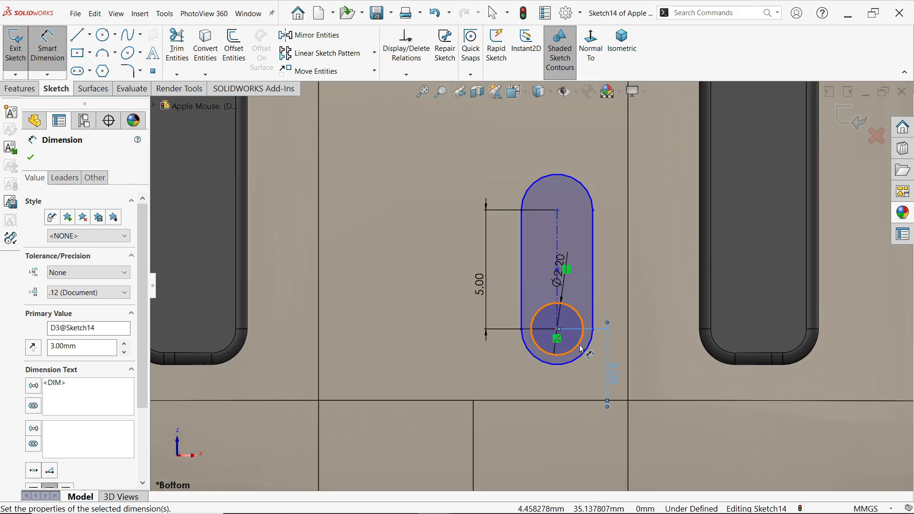
left_click(582, 333)
left_click(629, 317)
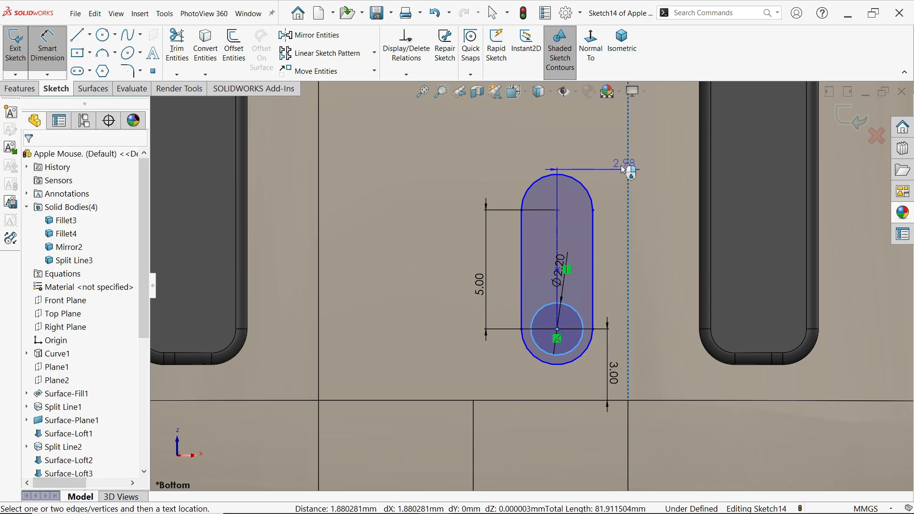
left_click(600, 143)
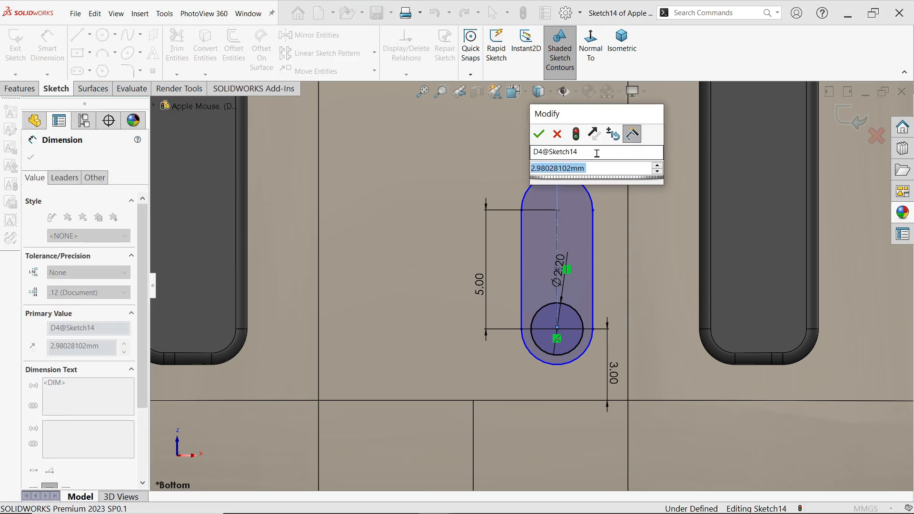
type("3")
key("Return")
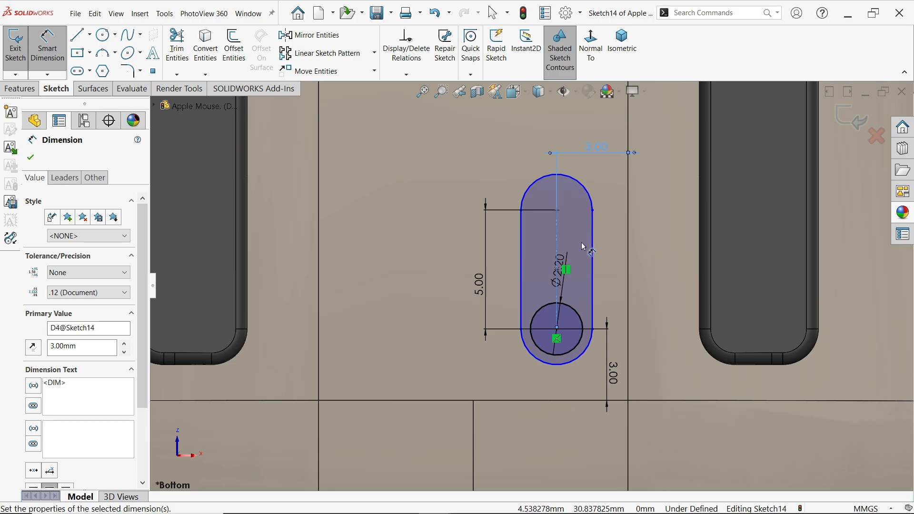
scroll(501, 275, "down", 3)
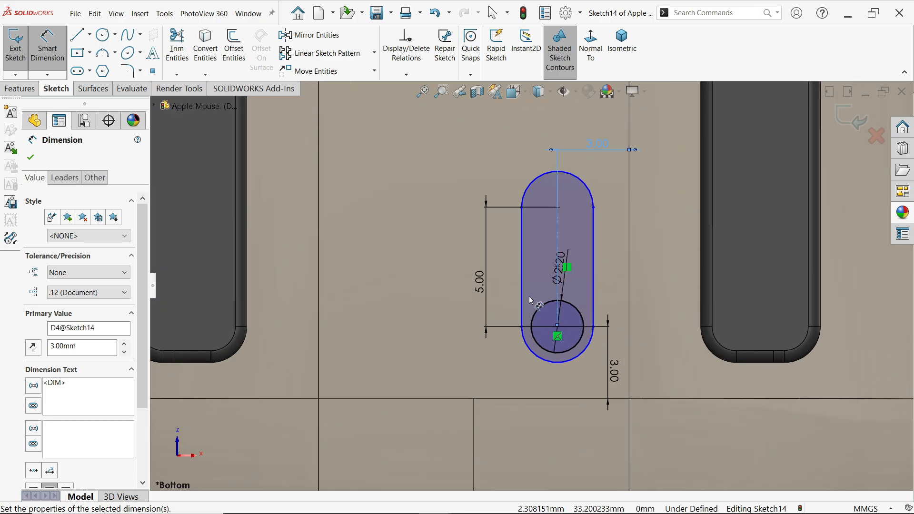
left_click(30, 157)
Add a Vertical relation to the slot's straight side
left_click(519, 265)
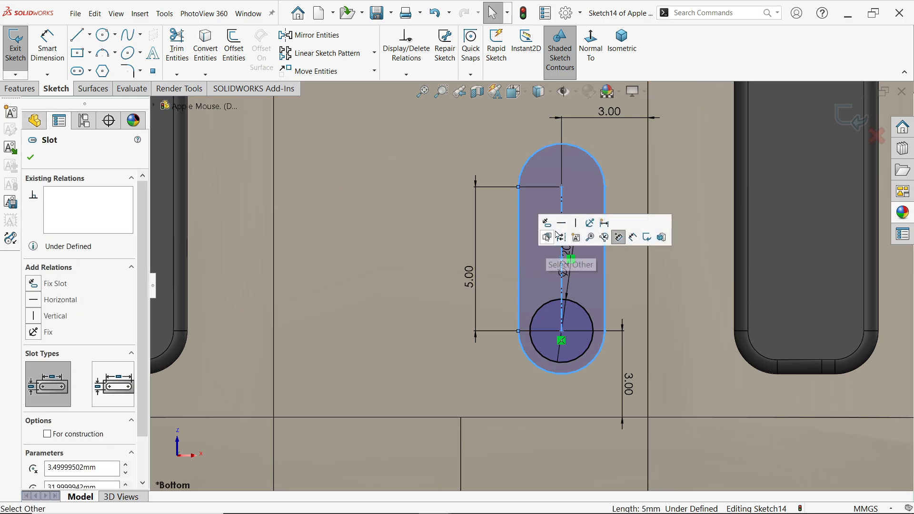
scroll(507, 283, "up", 5)
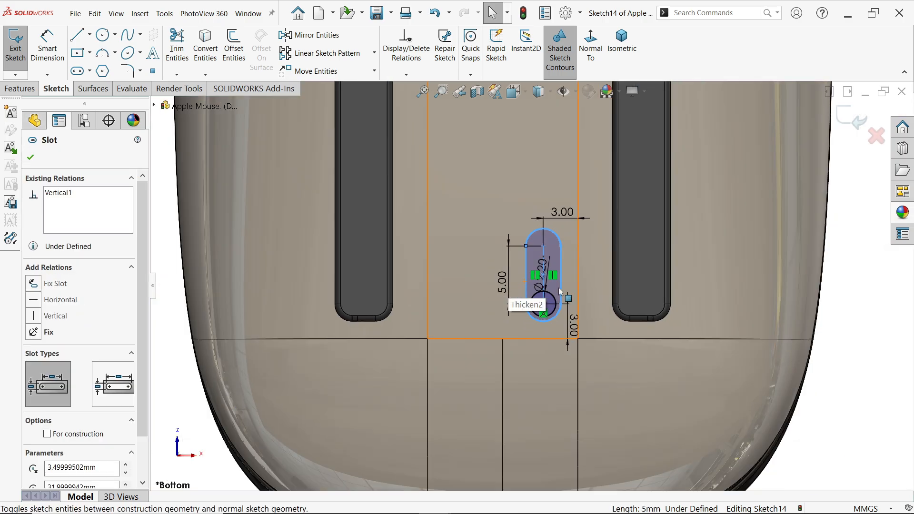
left_click(864, 283)
scroll(581, 280, "down", 5)
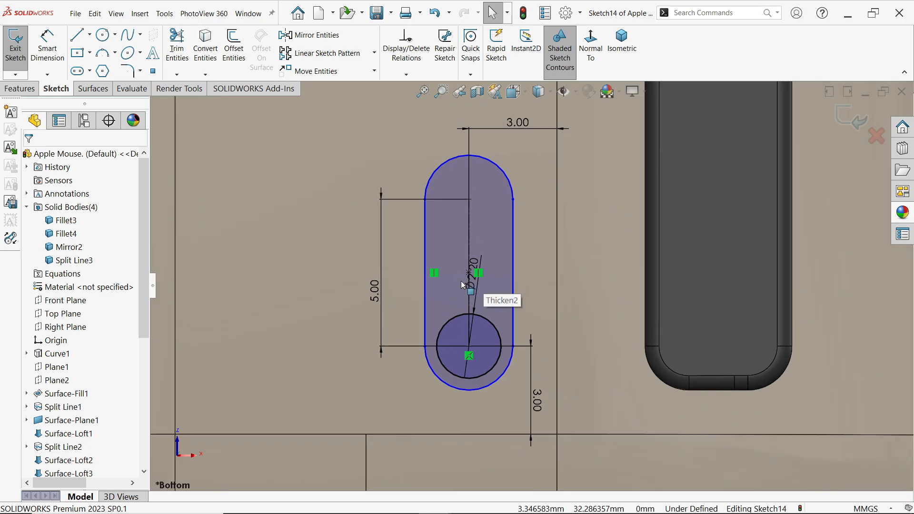
left_click(471, 351)
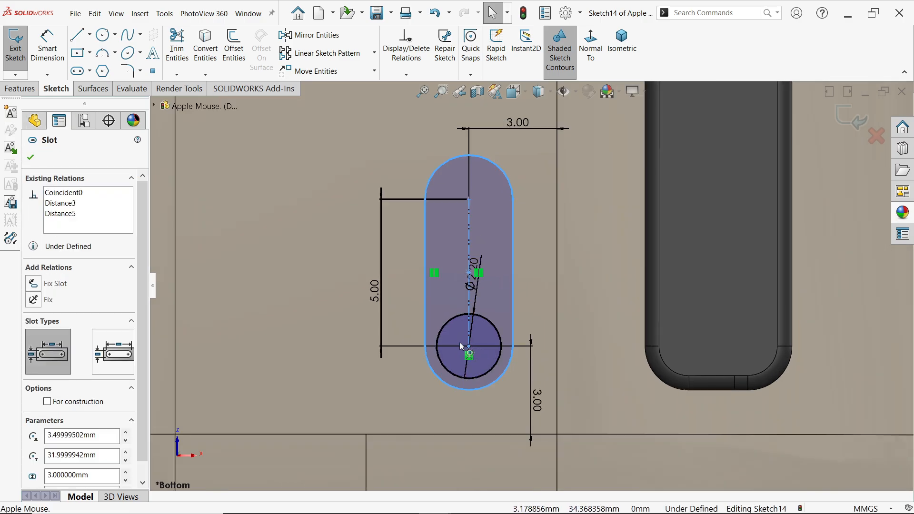
scroll(487, 312, "up", 3)
scroll(487, 329, "down", 2)
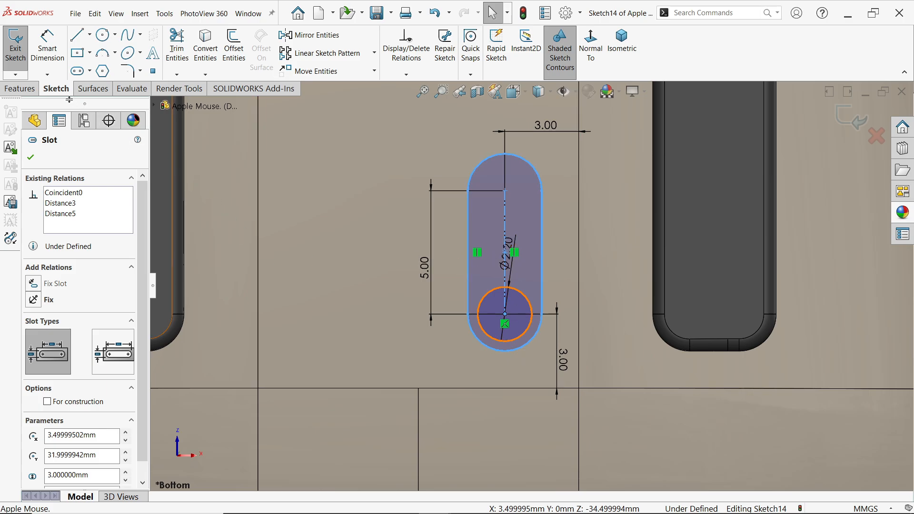
Cut-extrude the slot region around the circle 0.5 mm deep into the underside, with the cut direction reversed
left_click(17, 90)
left_click(167, 63)
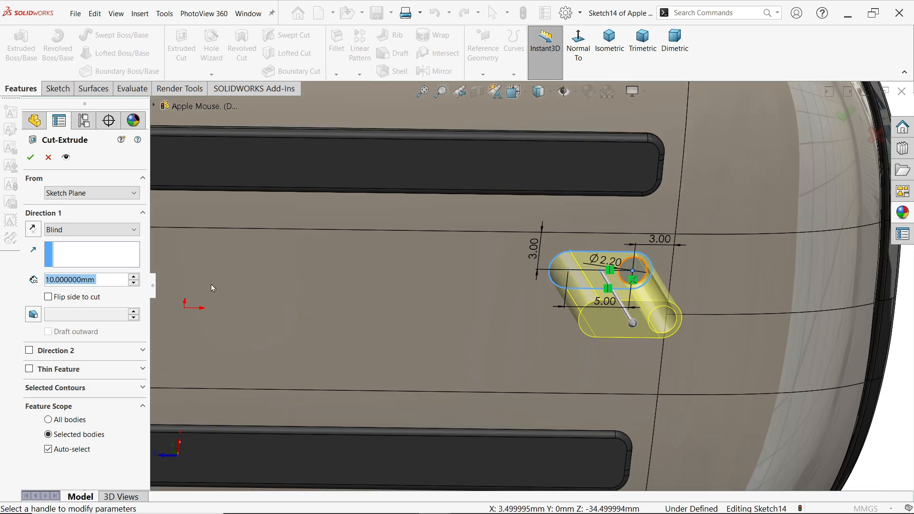
left_click(60, 388)
scroll(545, 298, "down", 2)
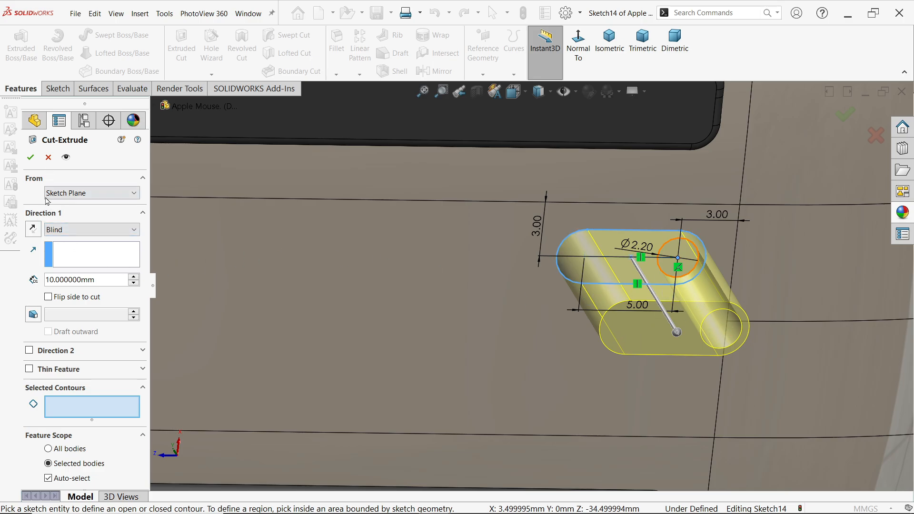
left_click(34, 232)
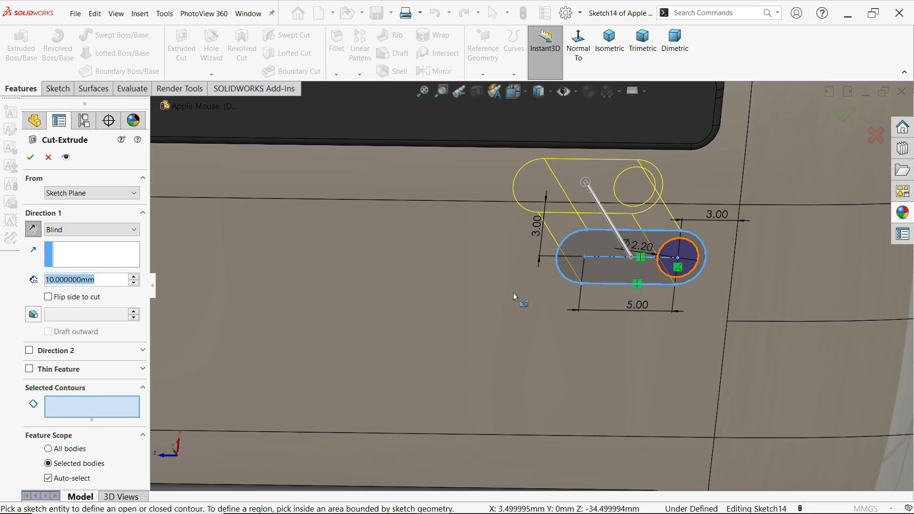
type("0.5")
scroll(513, 293, "up", 3)
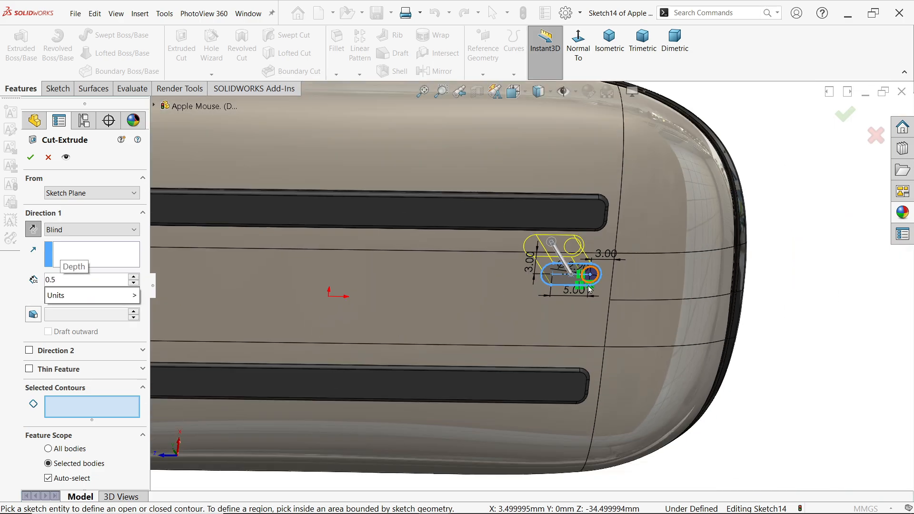
key("Return")
scroll(555, 277, "down", 5)
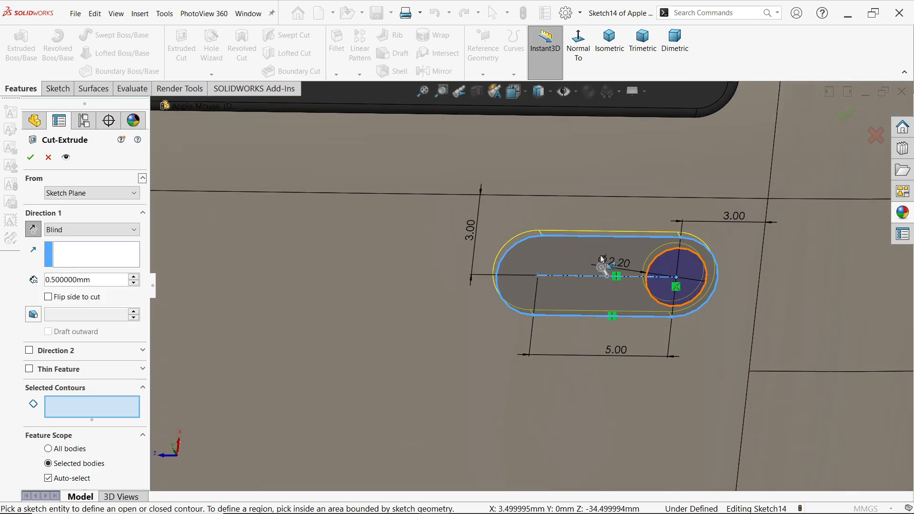
left_click(31, 157)
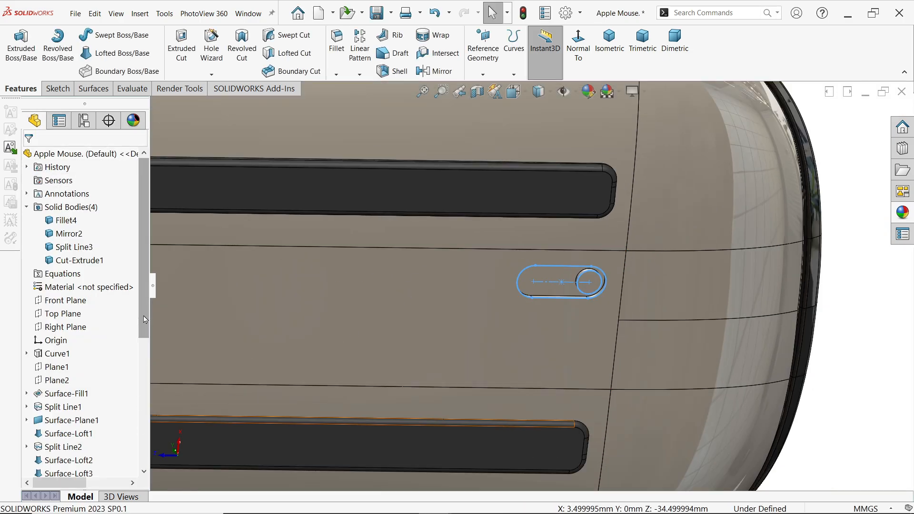
Apply the black high gloss plastic appearance to the switch slot's cut feature
scroll(135, 456, "down", 6)
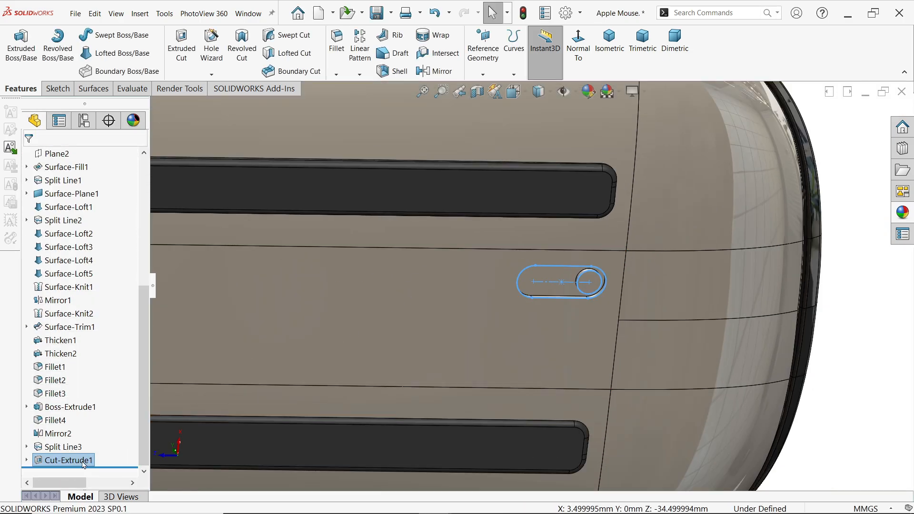
left_click(83, 460)
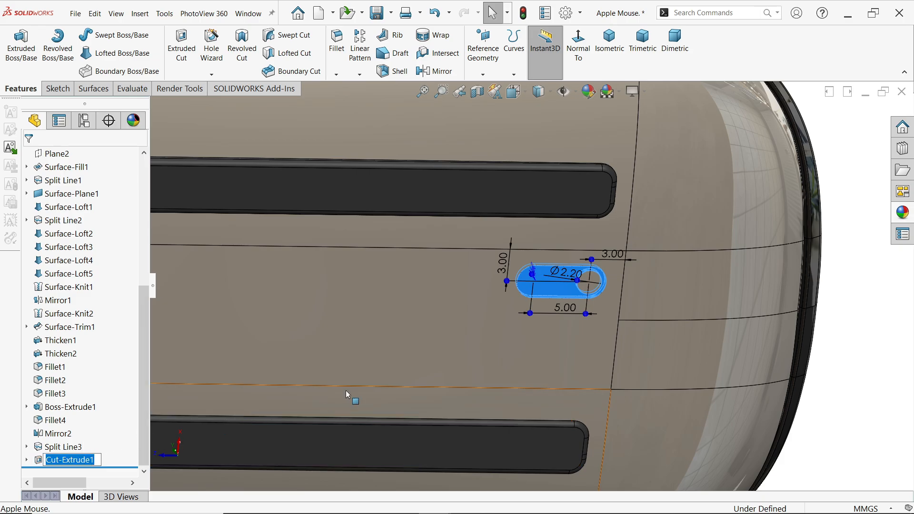
left_click(905, 213)
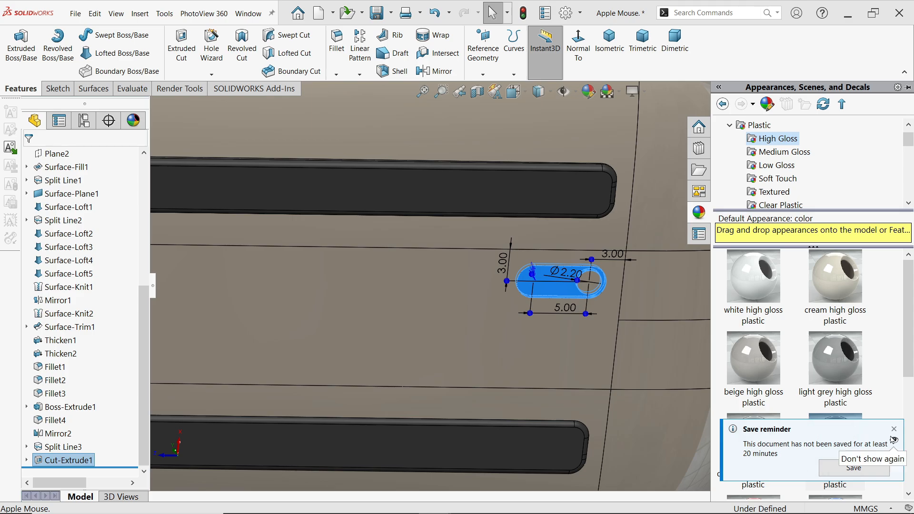
left_click(854, 467)
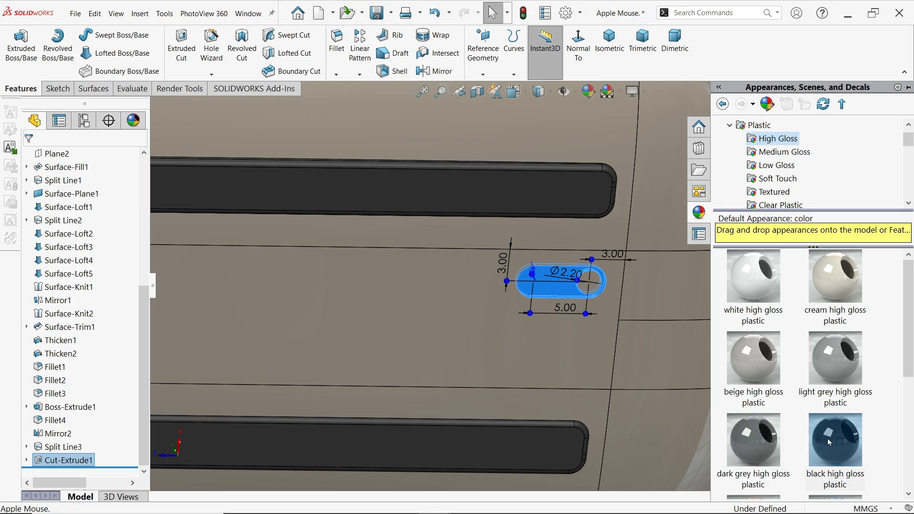
left_click_drag(835, 440, 661, 343)
scroll(659, 342, "up", 2)
scroll(584, 281, "down", 3)
scroll(578, 276, "up", 3)
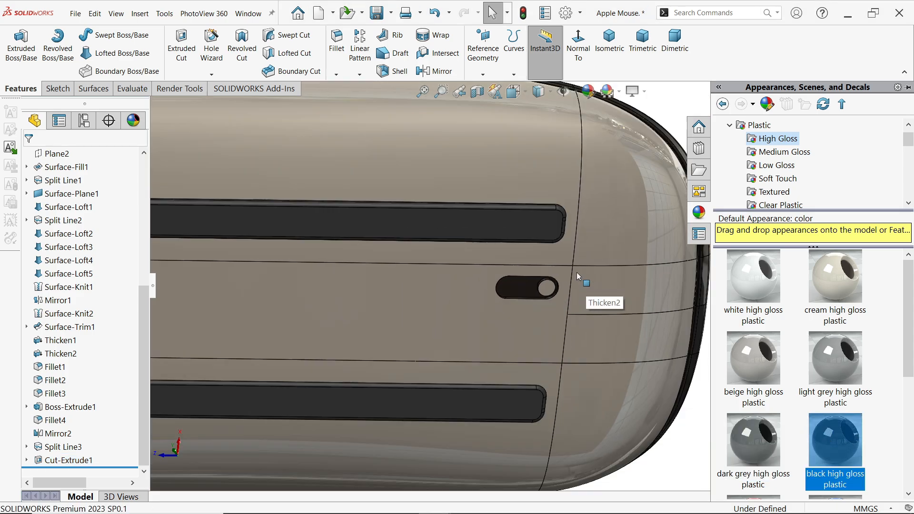
Colour the round switch button's circular face and side wall green using the standard colour palette
scroll(581, 265, "down", 2)
scroll(618, 190, "up", 3)
scroll(499, 312, "down", 8)
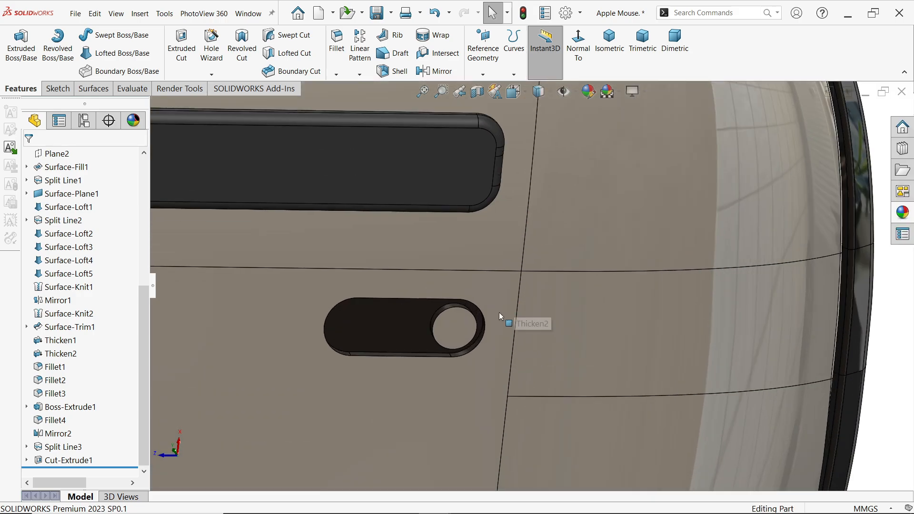
left_click(436, 324)
scroll(435, 322, "down", 3)
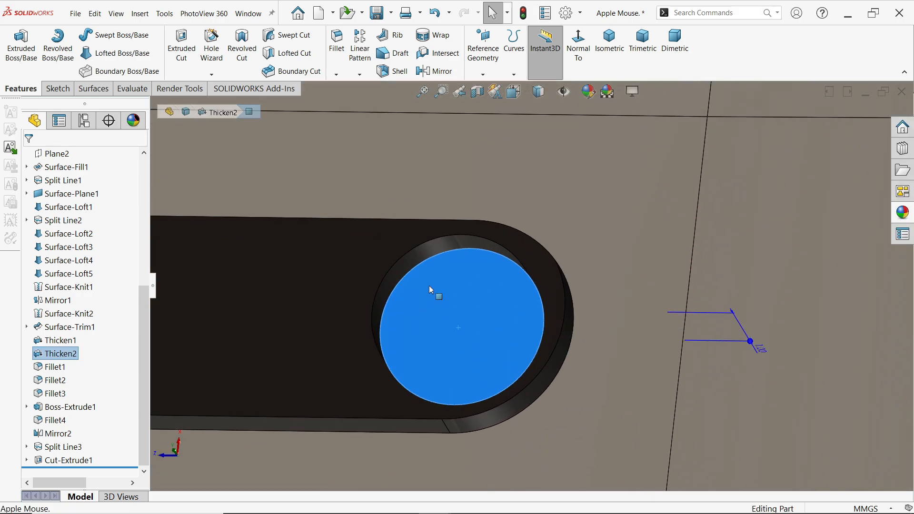
left_click(441, 252)
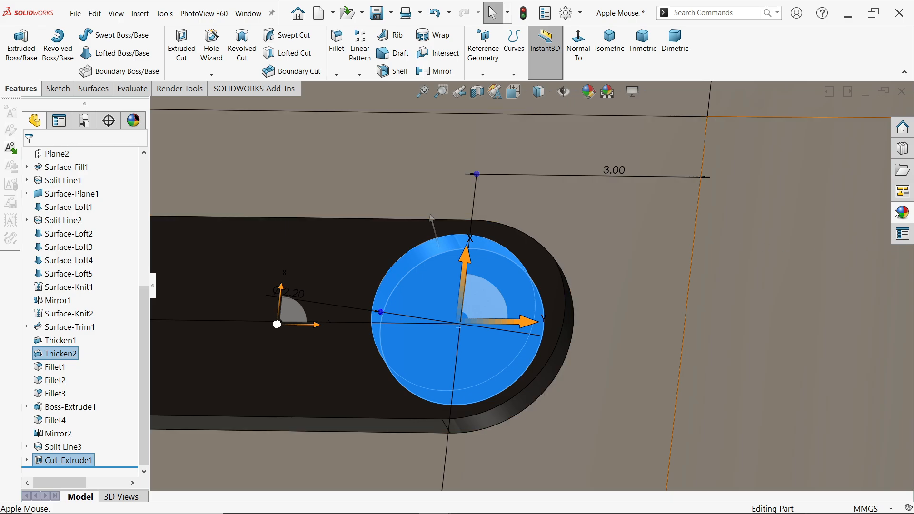
left_click(588, 92)
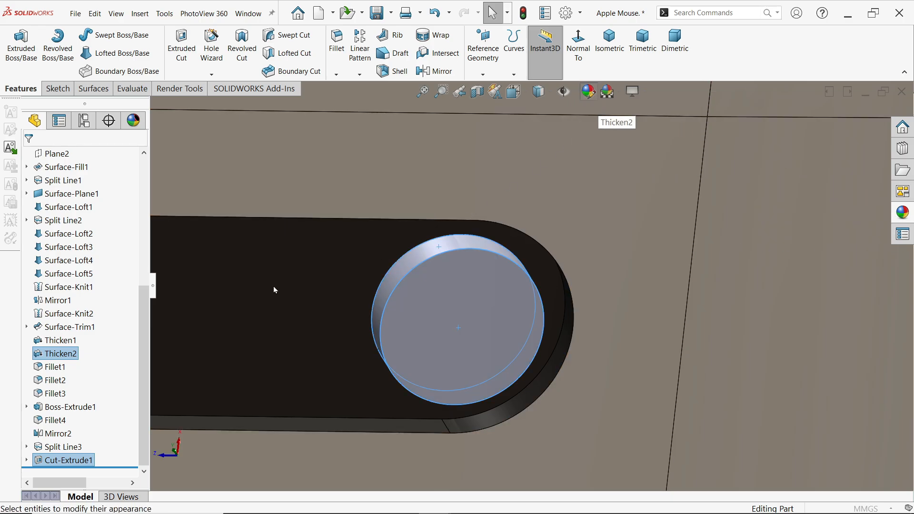
left_click(80, 430)
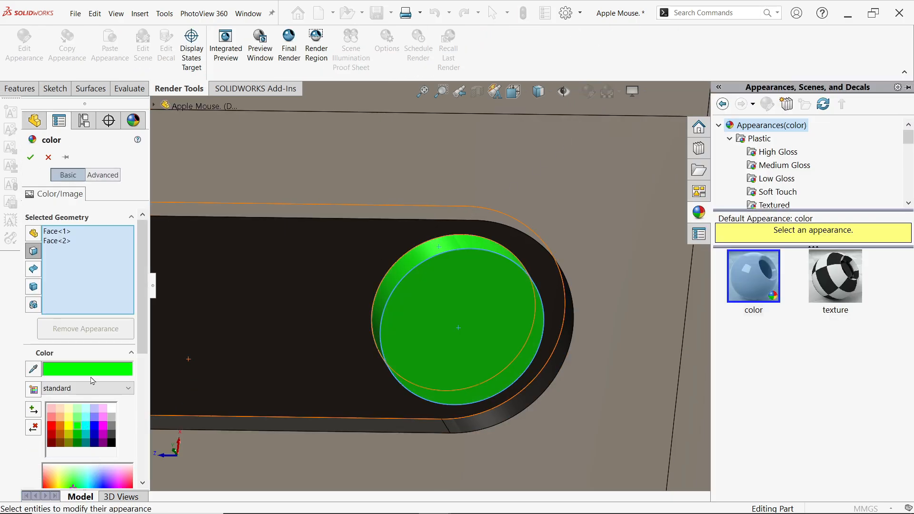
left_click(30, 157)
scroll(416, 289, "up", 3)
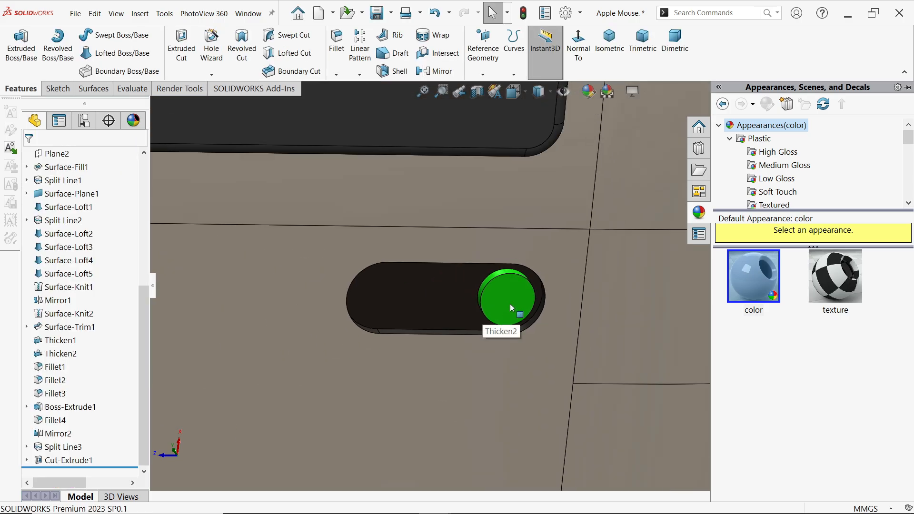
scroll(510, 303, "up", 3)
scroll(510, 303, "up", 4)
left_click(561, 246)
scroll(510, 301, "down", 3)
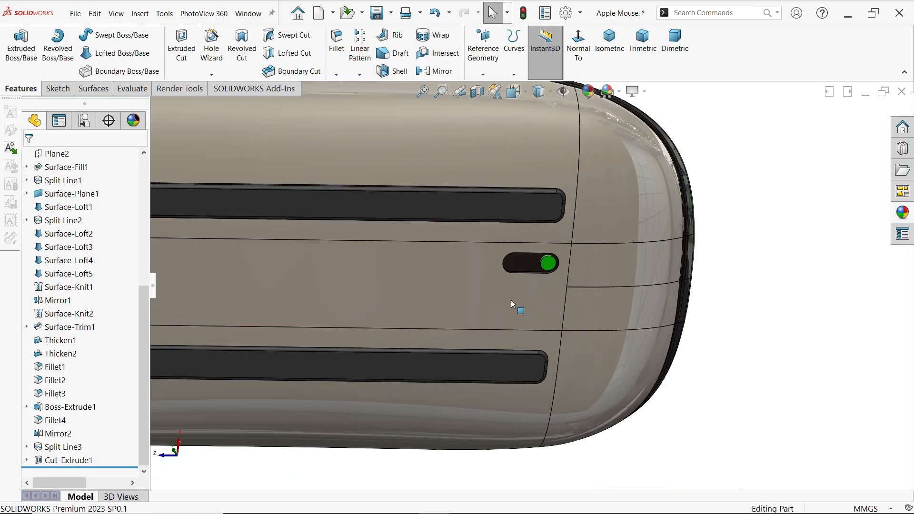
scroll(511, 300, "up", 2)
scroll(266, 275, "down", 3)
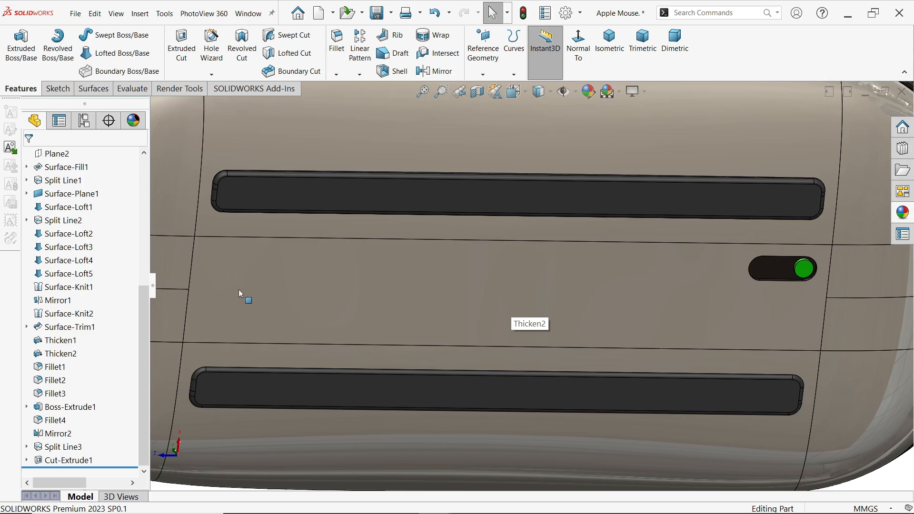
Start a new sketch on the Top Plane with the view facing the mouse's underside
scroll(147, 252, "up", 4)
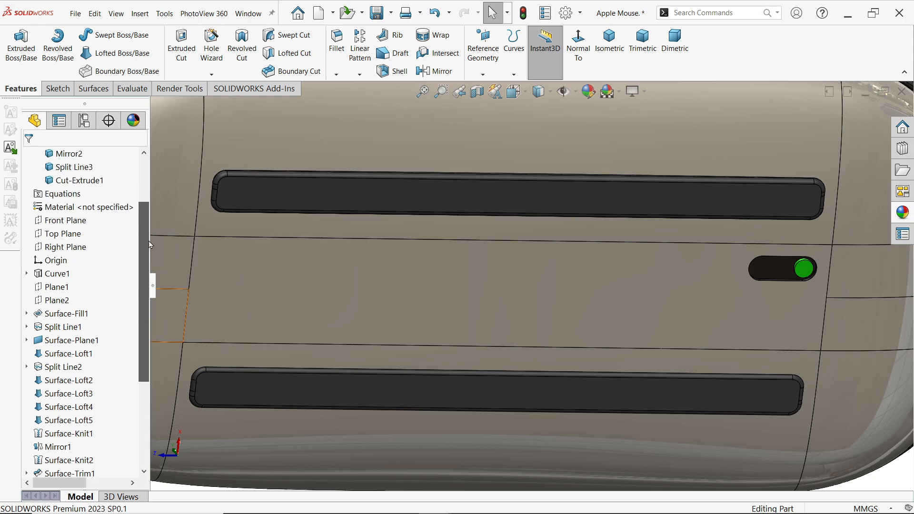
left_click(79, 236)
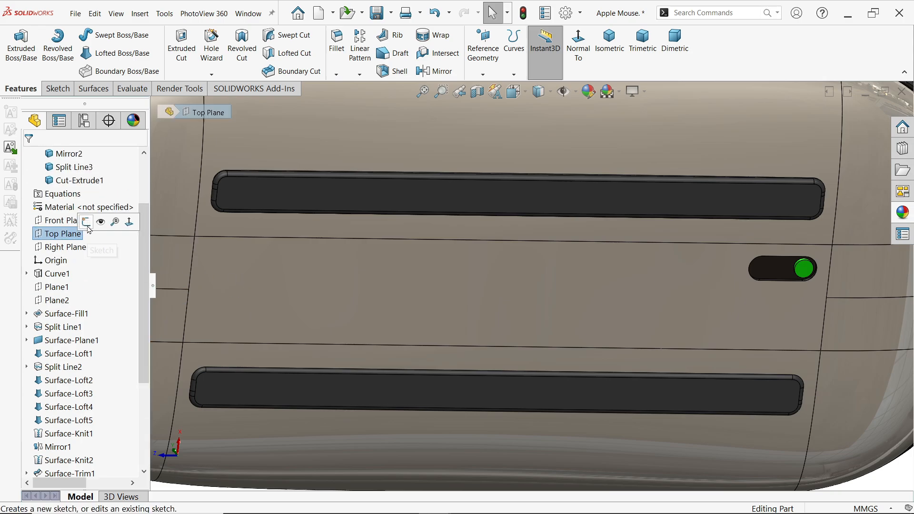
left_click(89, 223)
left_click(594, 63)
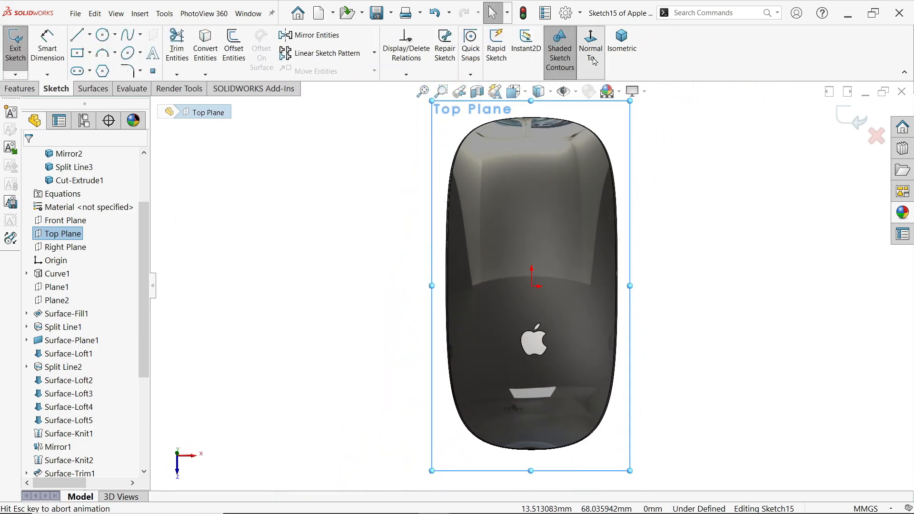
scroll(333, 95, "down", 2)
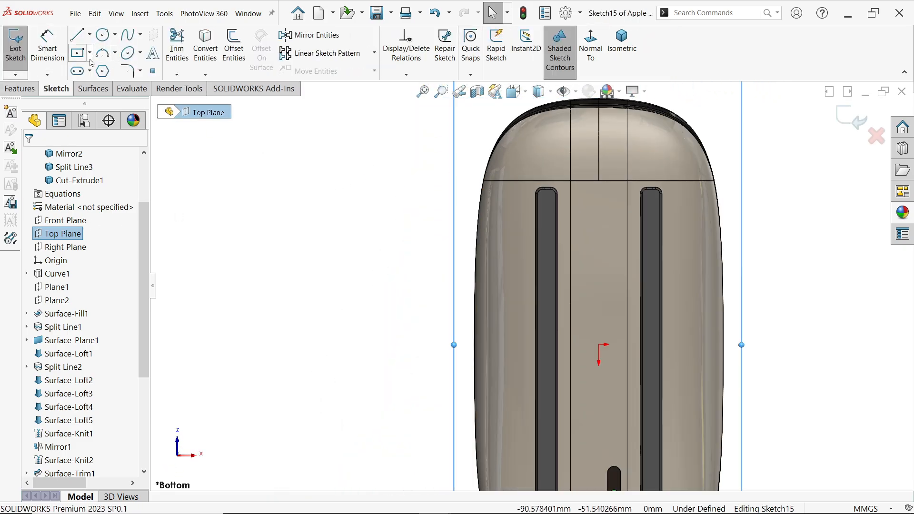
Sketch a horizontal centerpoint straight slot about 5.8 mm between arc centres and 3.2 mm wide, in line with the origin near the strips' upper ends
left_click(79, 71)
scroll(600, 221, "down", 3)
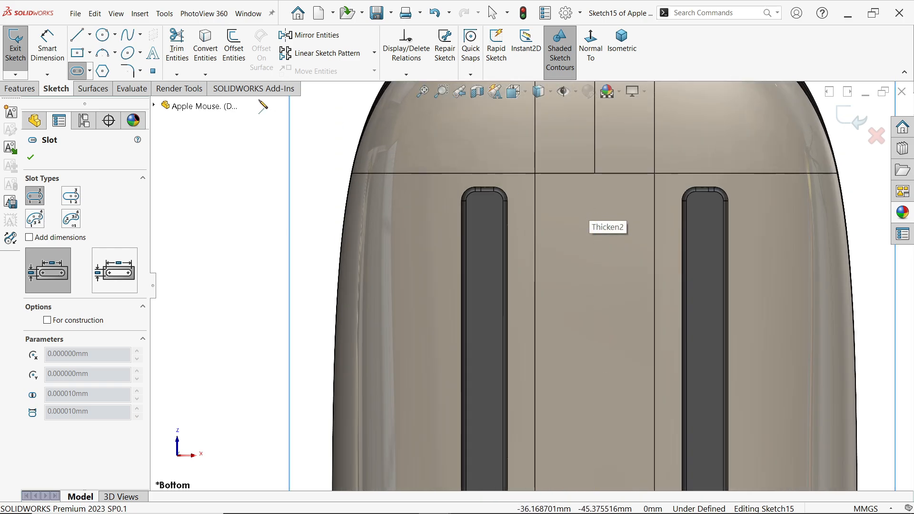
left_click(91, 73)
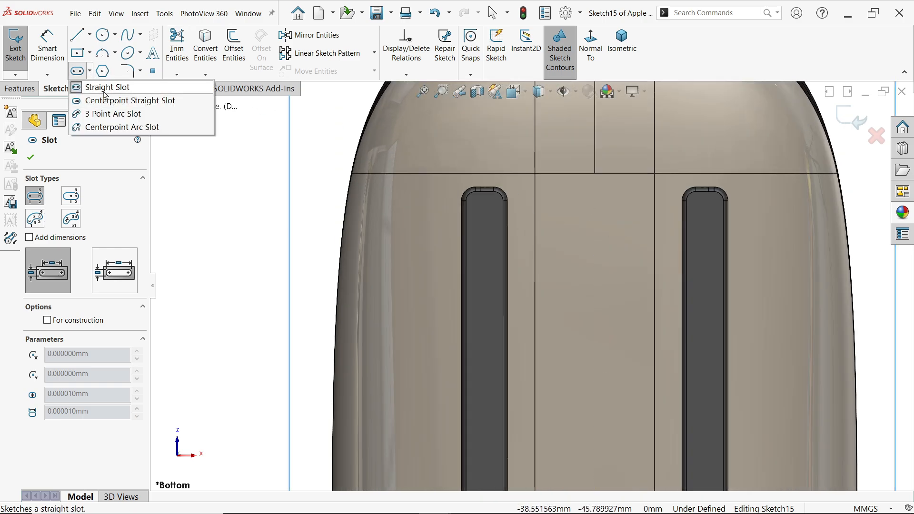
left_click(105, 101)
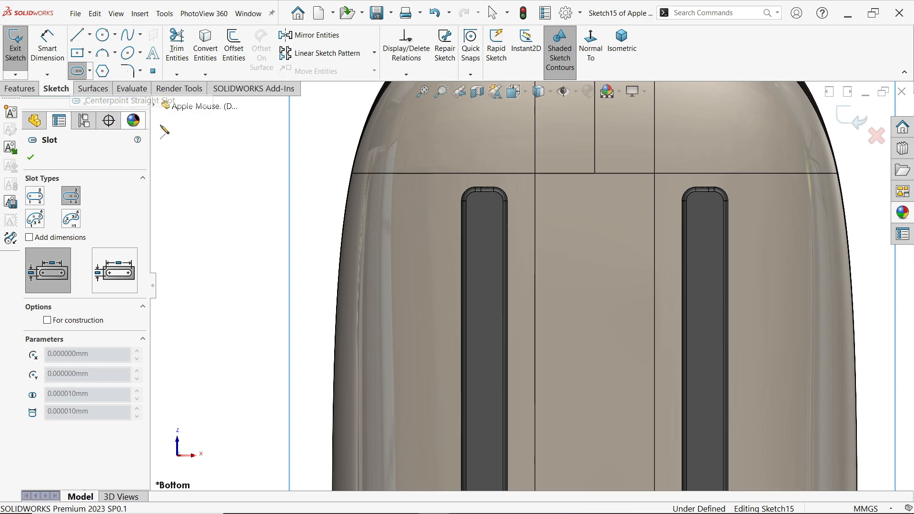
left_click(595, 215)
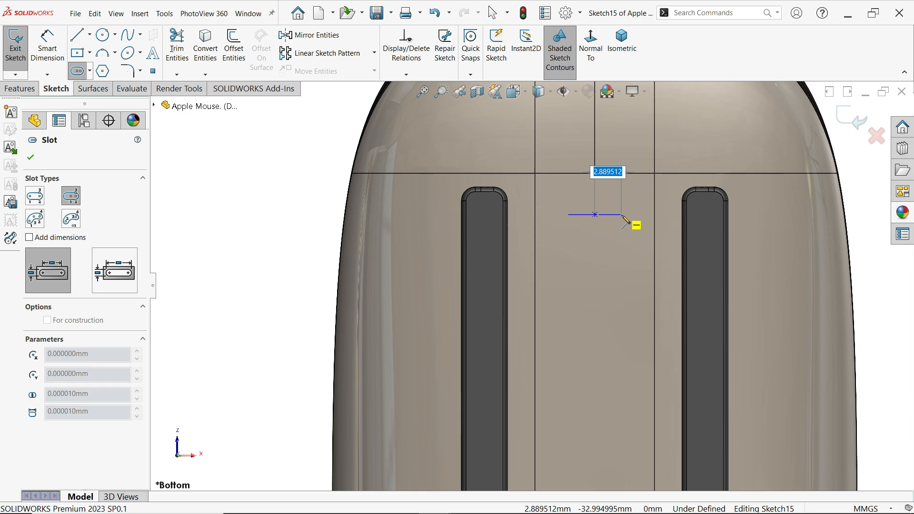
left_click(621, 214)
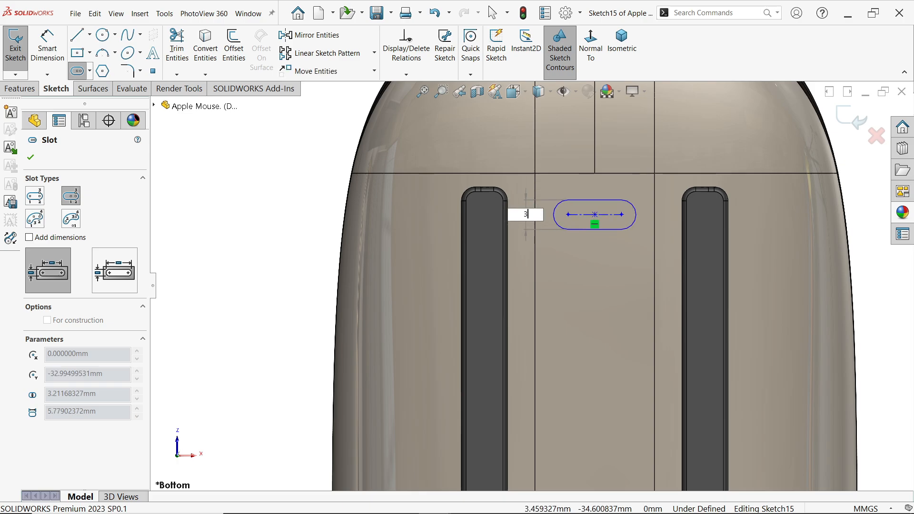
key("Return")
scroll(626, 201, "down", 3)
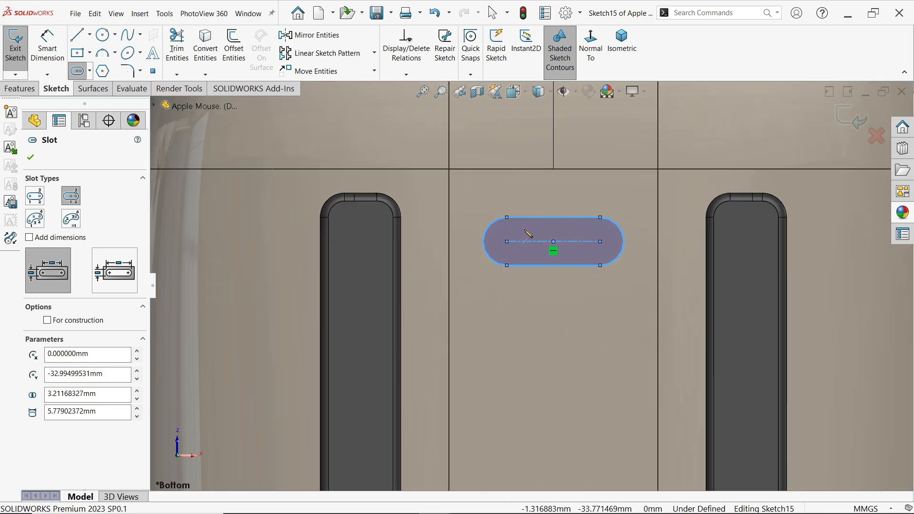
key("Escape")
Dimension the new slot's centreline length as 5 mm
left_click(49, 51)
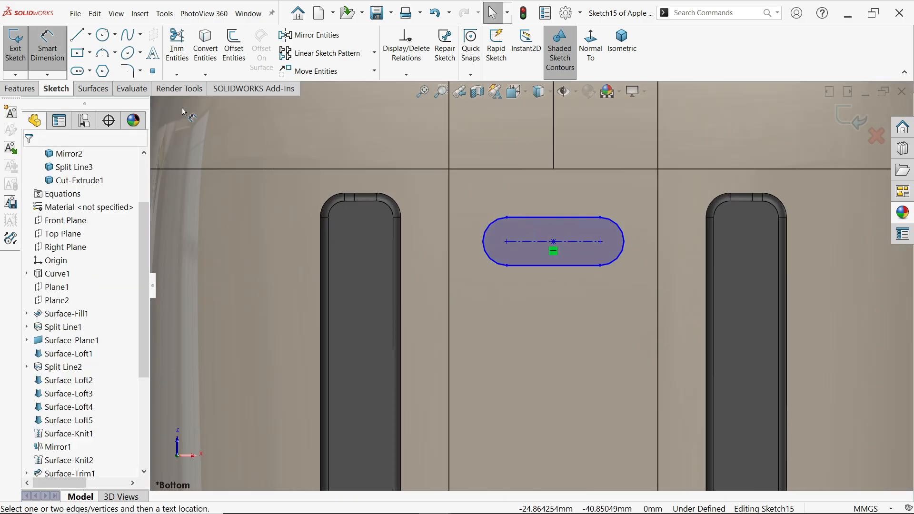
left_click(577, 243)
left_click(563, 200)
type("5")
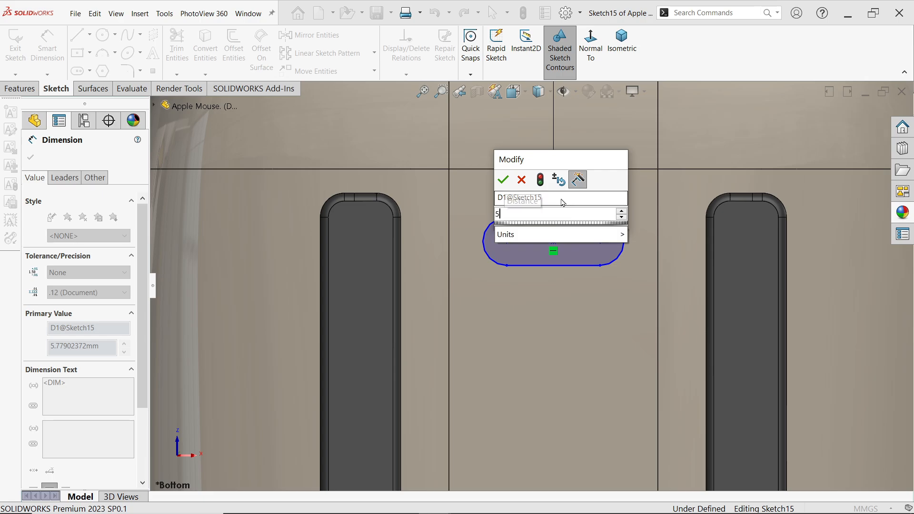
key("Return")
scroll(572, 234, "down", 1)
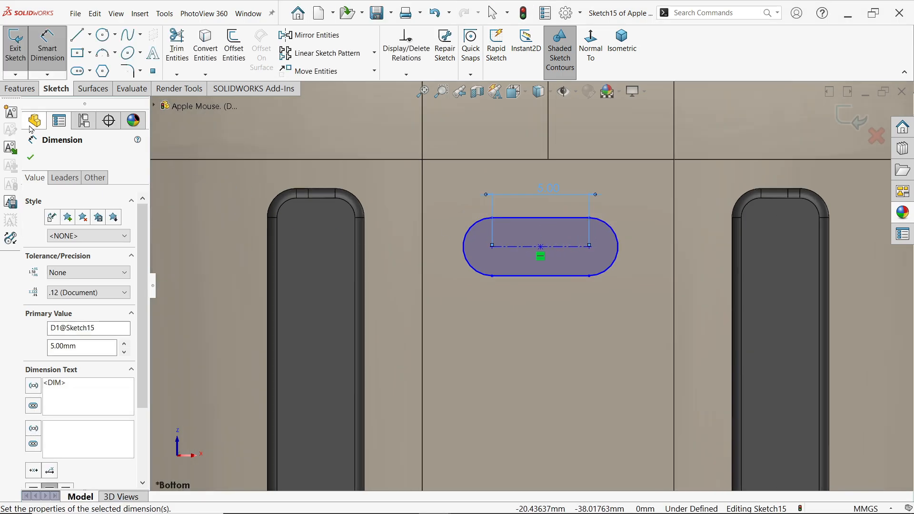
Add a vertical relation between the slot's centre point and the end of the vertical edge directly above it
left_click(32, 157)
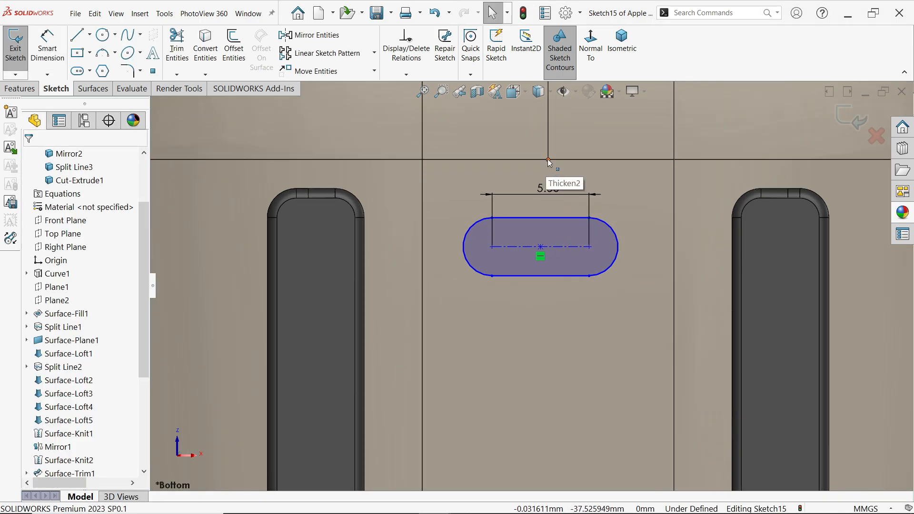
left_click(549, 159)
left_click(541, 247, "ctrl")
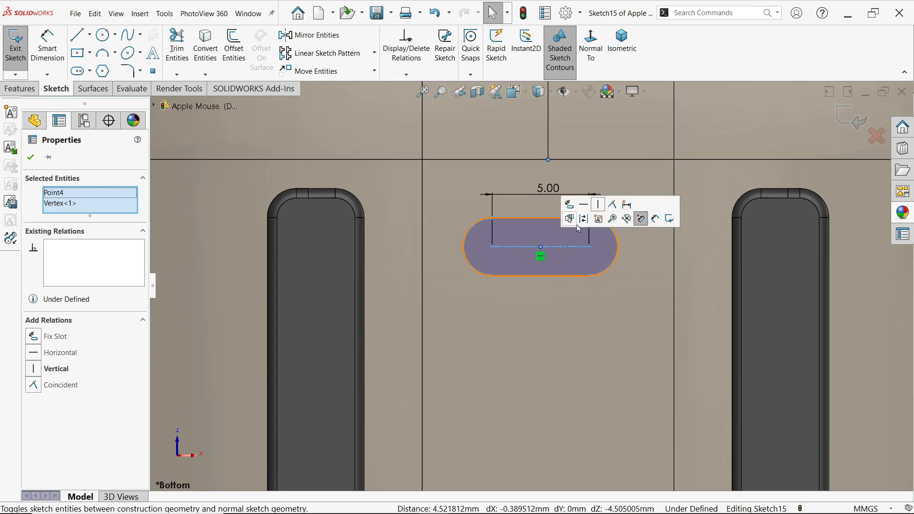
left_click(598, 209)
Dimension the vertical distance between the slot's centreline and the horizontal edge above it
key("d")
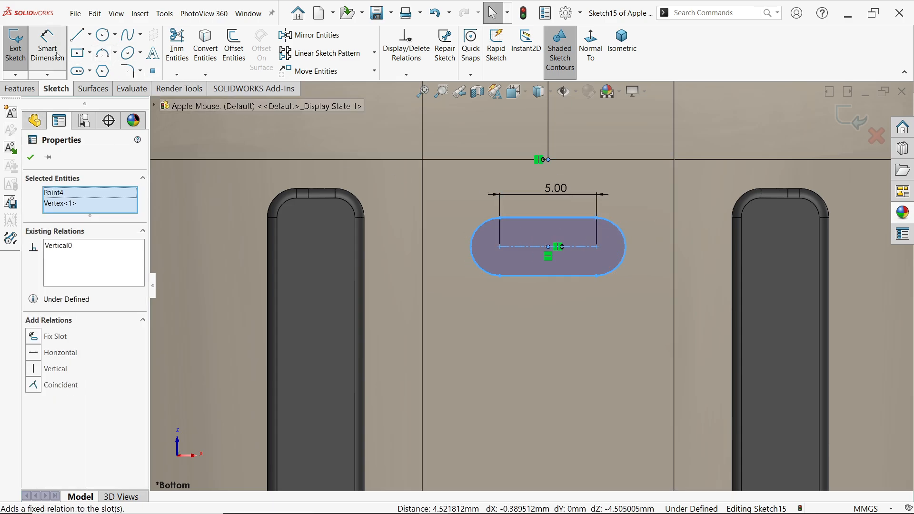
left_click(590, 250)
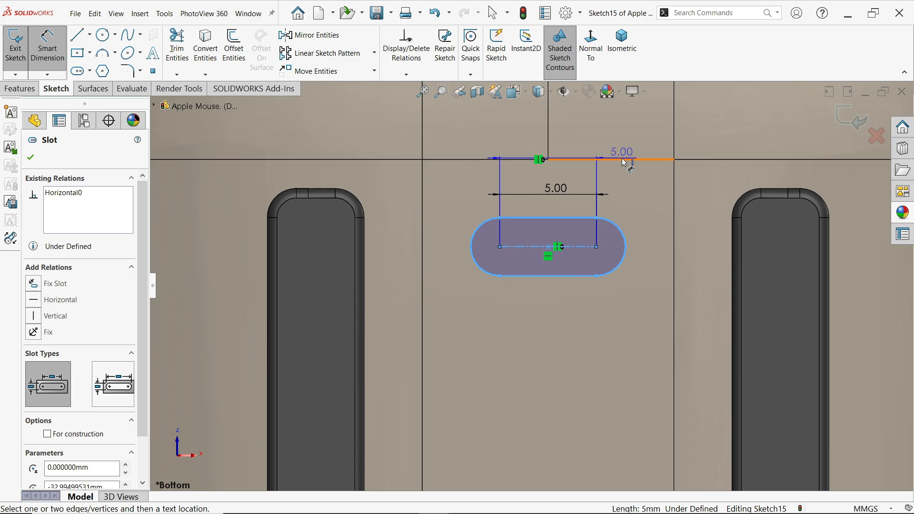
left_click(632, 160)
left_click(647, 189)
key("Return")
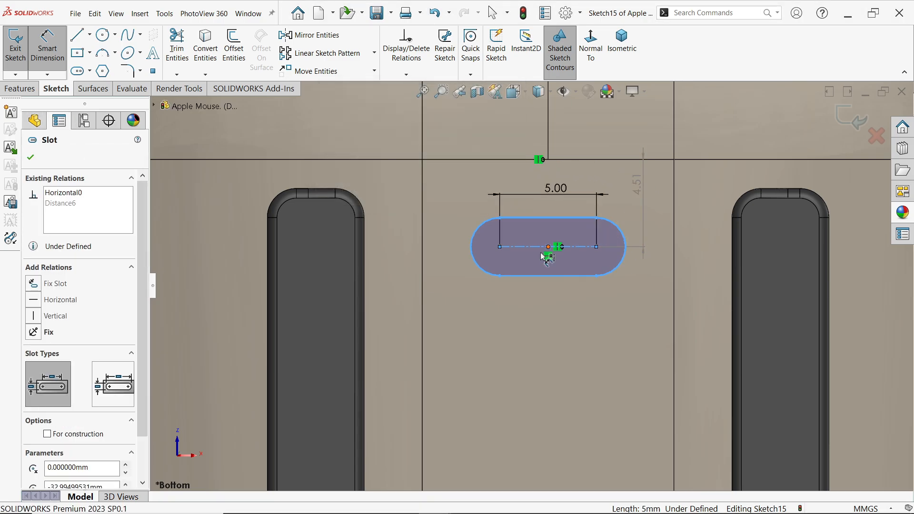
Cut-extrude the new slot 0.5 mm deep as a blind cut with the direction reversed
scroll(543, 257, "up", 4)
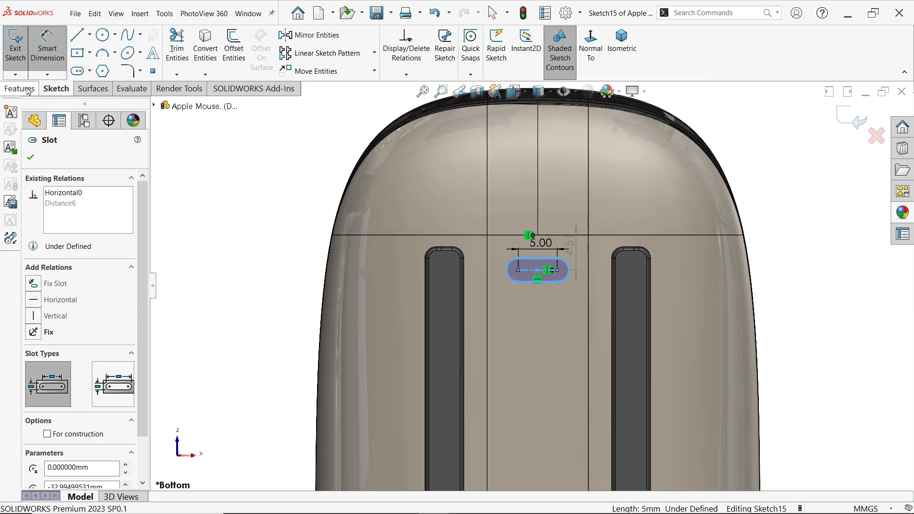
left_click(28, 89)
left_click(182, 48)
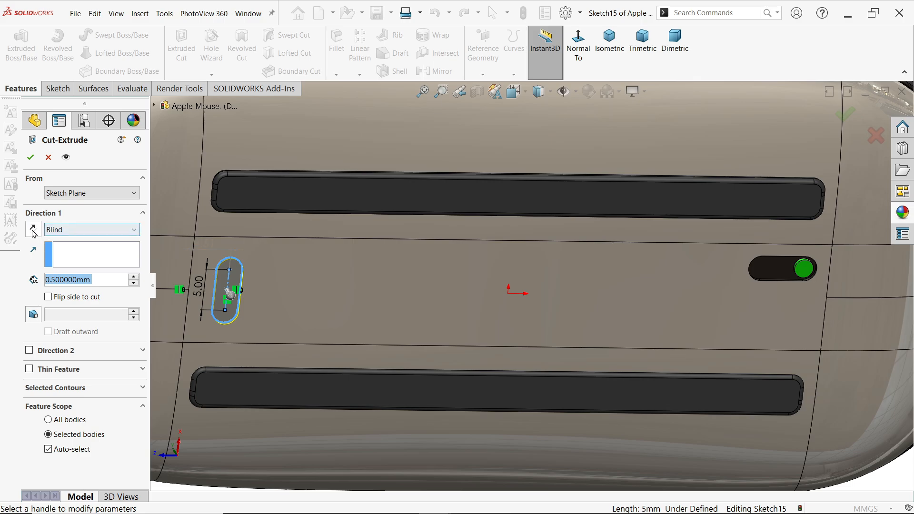
left_click(33, 230)
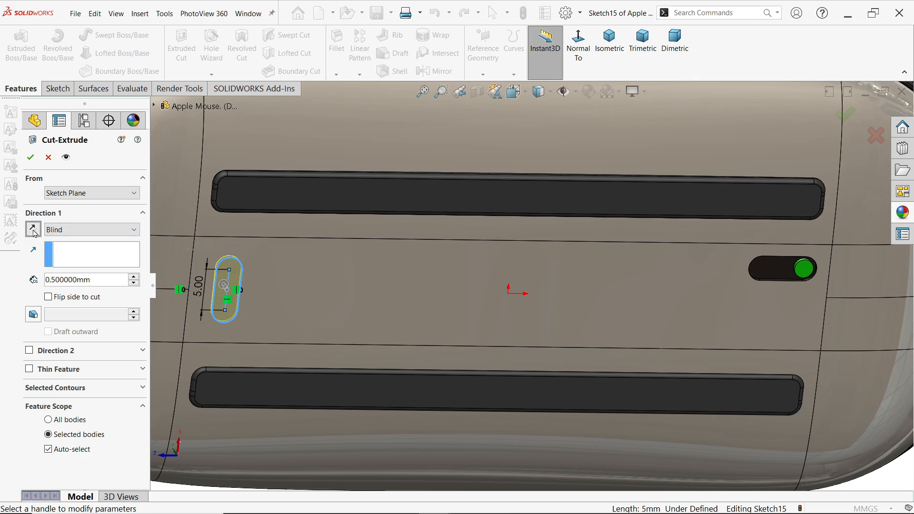
left_click(31, 160)
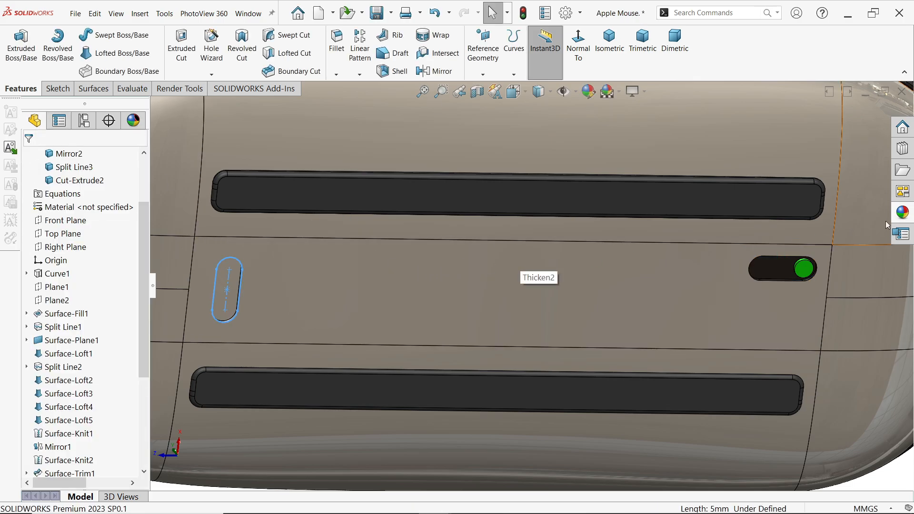
Apply a High Gloss plastic appearance to the new slot's recess on the underside and return the model to isometric view
left_click(898, 213)
left_click(776, 152)
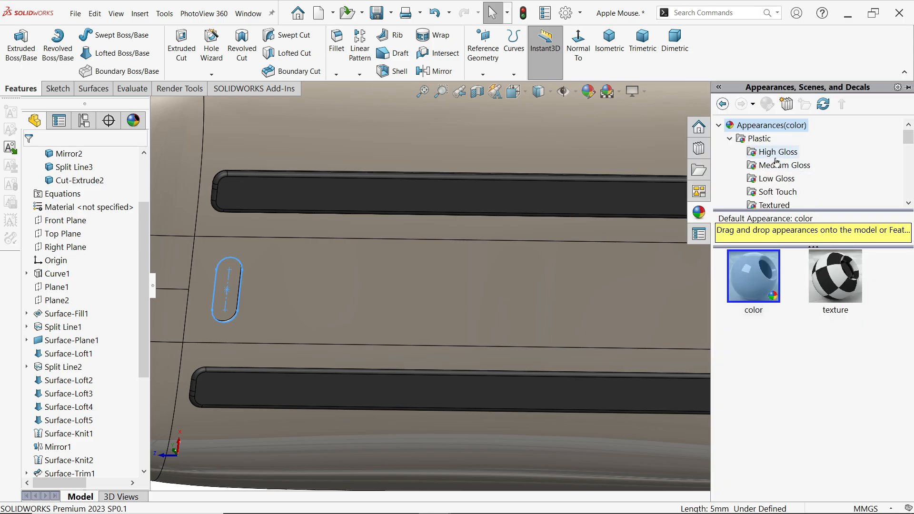
left_click_drag(839, 442, 584, 264)
scroll(637, 306, "down", 4)
middle_click_drag(590, 297, 581, 202)
key("ctrl+7")
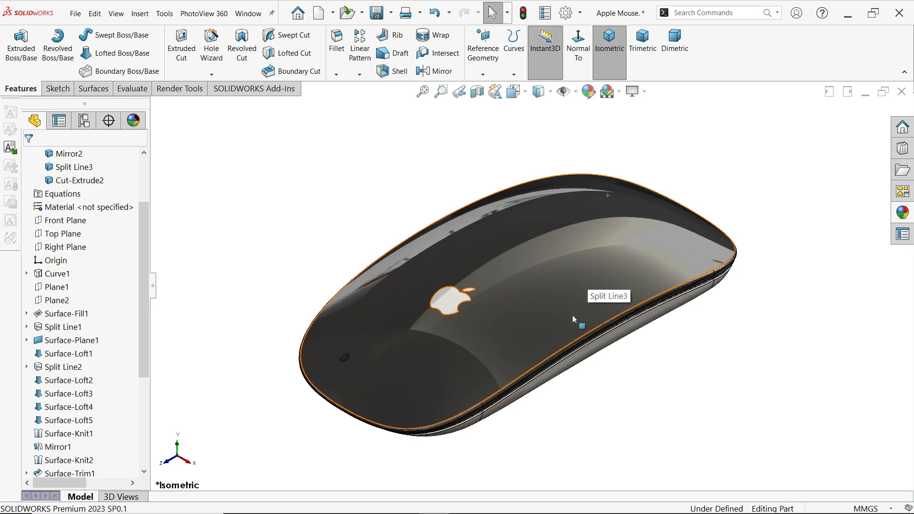
scroll(603, 361, "down", 2)
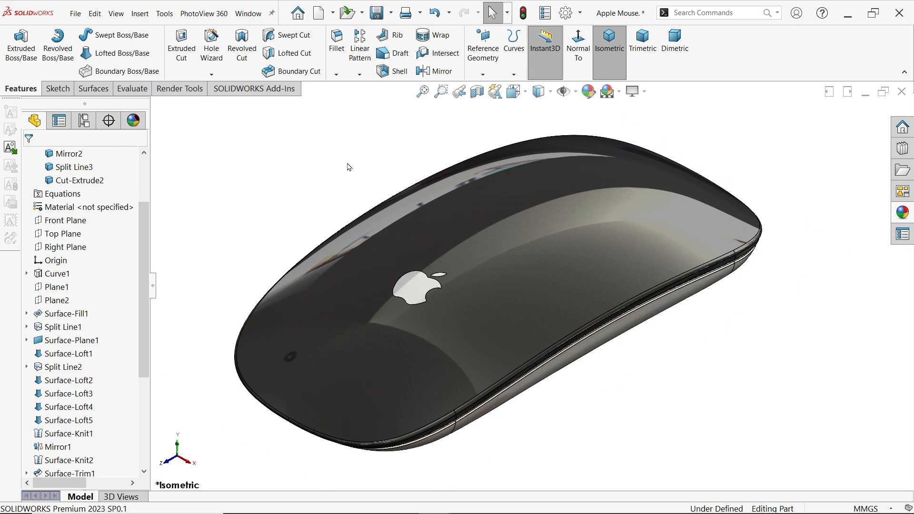
Hide the Blocks toolbar and turn the finished mouse slightly to show its upper shell and side
right_click(751, 57)
mouse_move(762, 111)
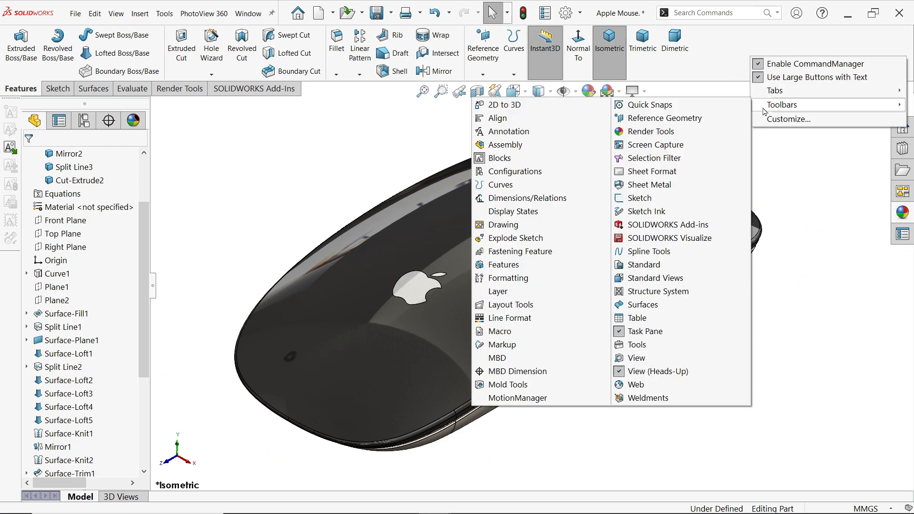
left_click(505, 158)
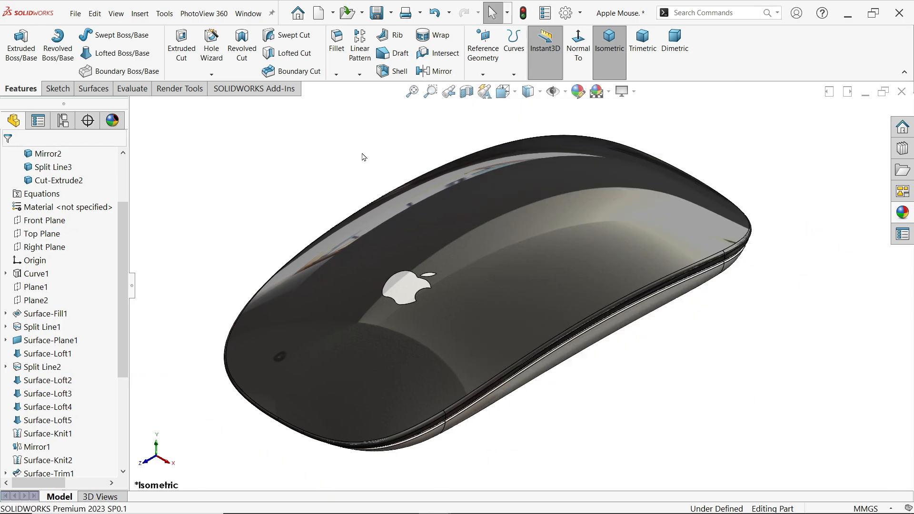
mouse_move(627, 379)
middle_mouse_down()
mouse_move(633, 471)
mouse_move(605, 305)
mouse_move(638, 391)
mouse_move(641, 377)
middle_mouse_up()
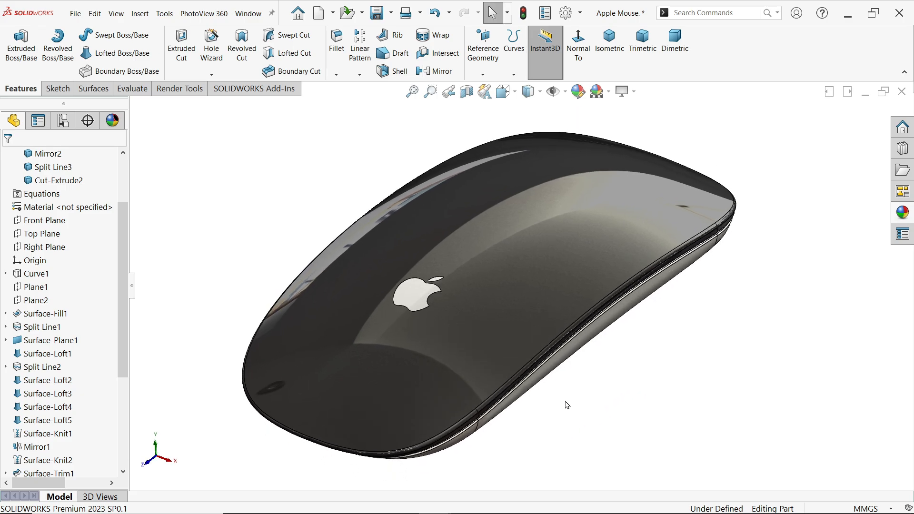